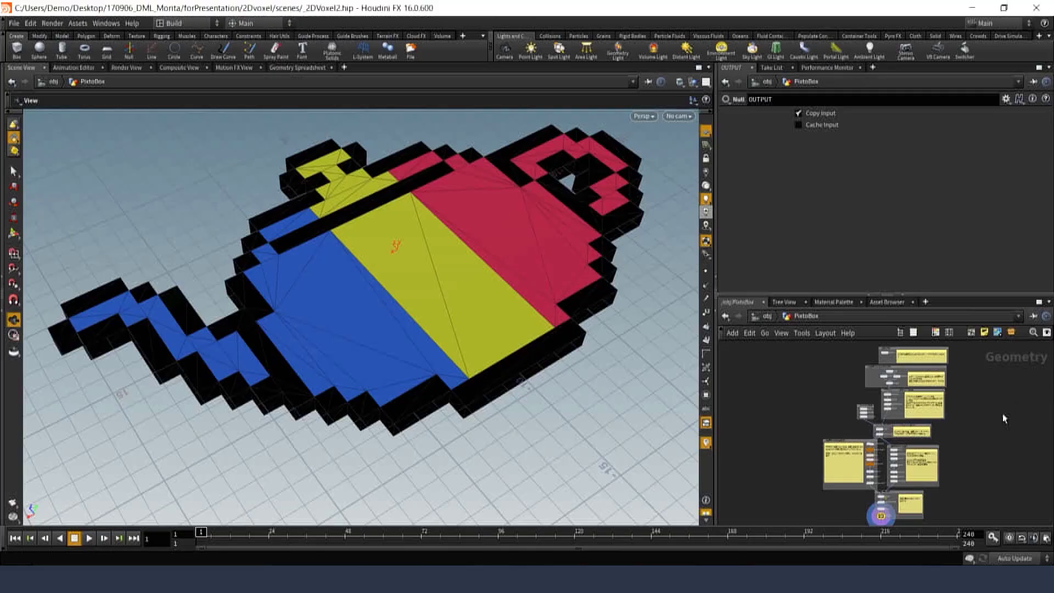
- Display the first node and view Original2.png's 32x32 pixel-art teapot in the Composite View
scroll(945, 386, up, 2)
scroll(959, 404, up, 2)
scroll(960, 404, up, 2)
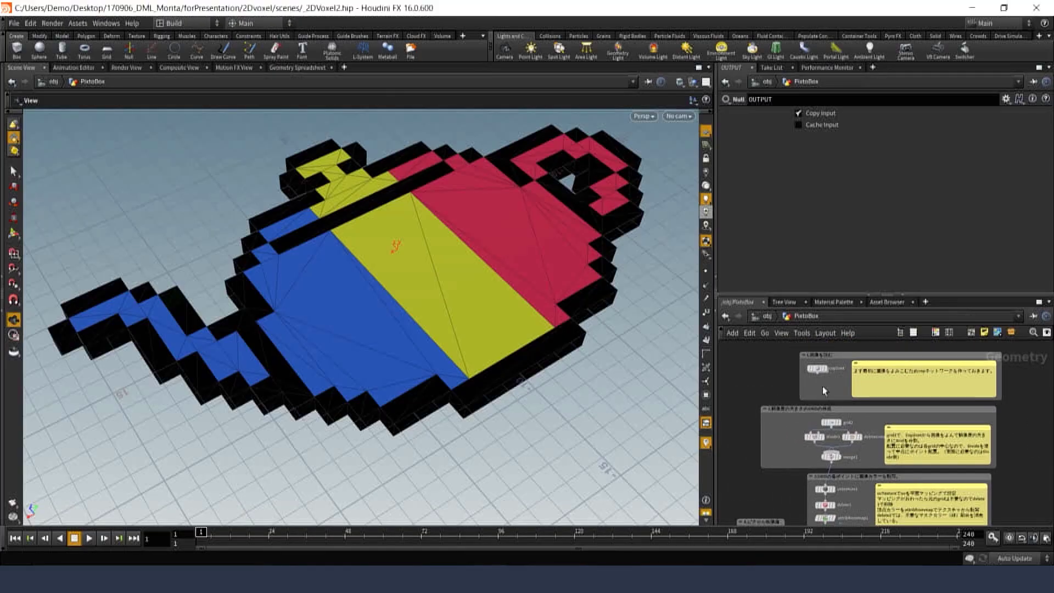
click(826, 369)
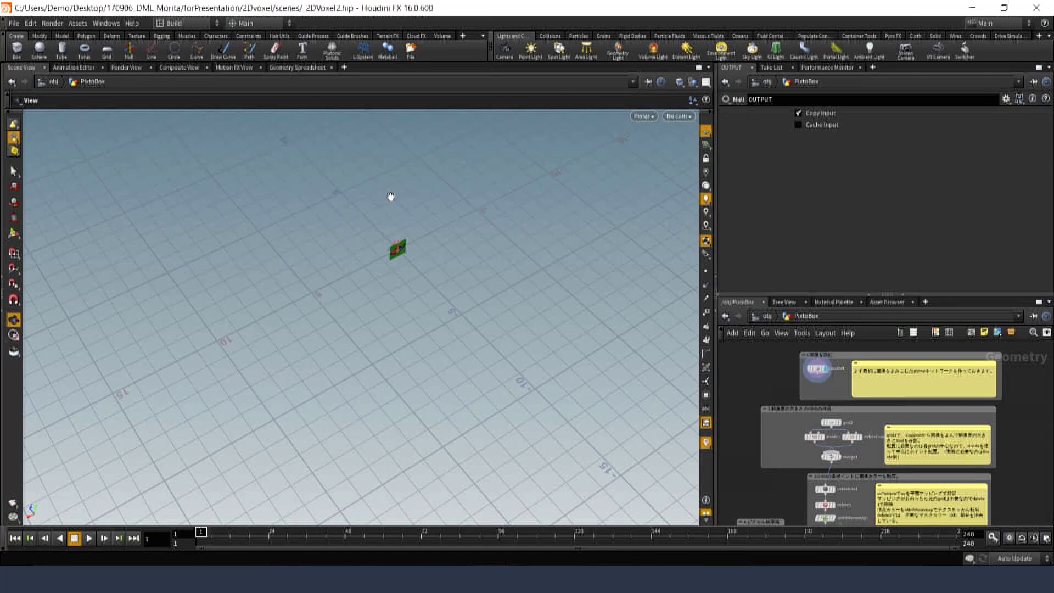
drag(420, 229, 384, 209)
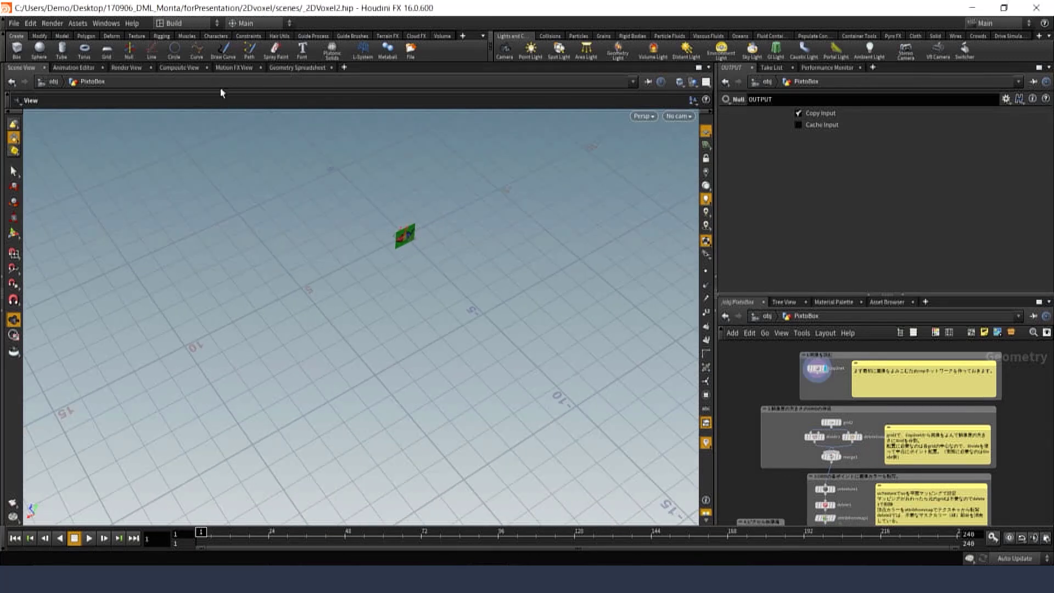
click(166, 71)
- Switch over to the presentation slide and come back to Houdini
scroll(546, 302, up, 3)
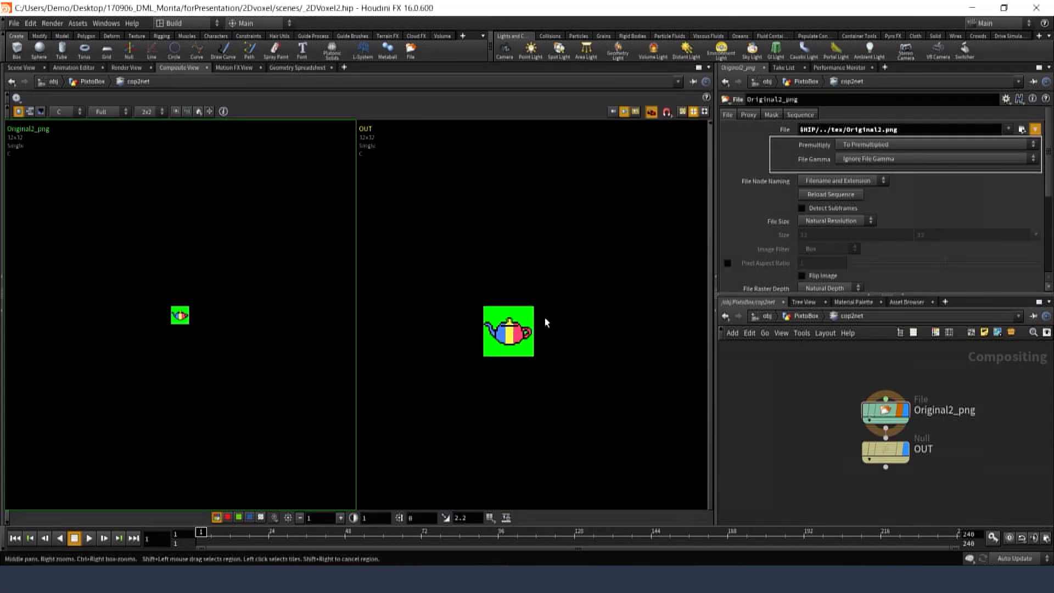
scroll(546, 320, up, 3)
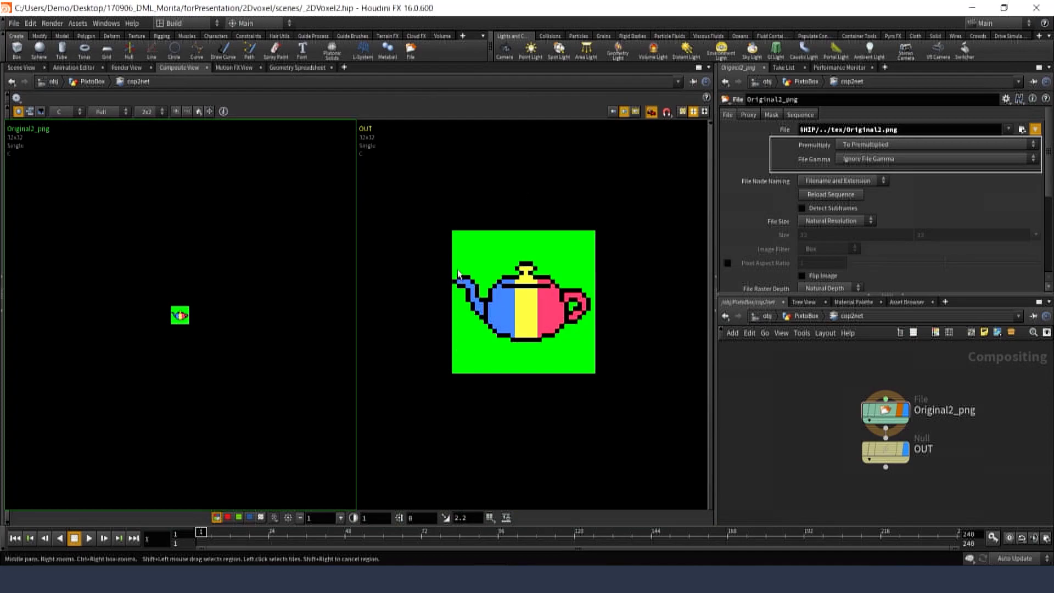
key(alt+Tab)
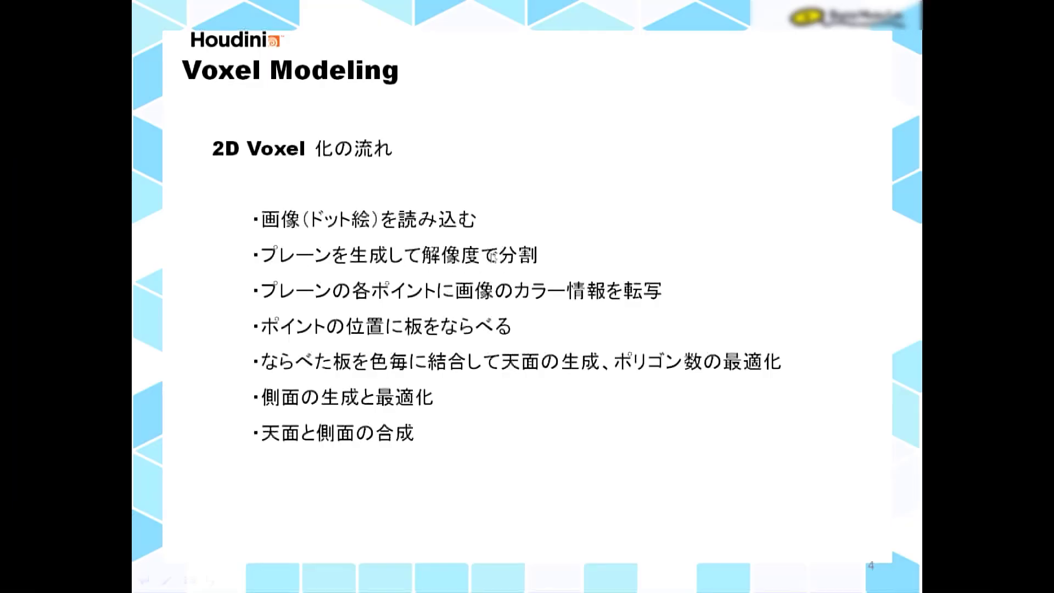
key(alt+Tab)
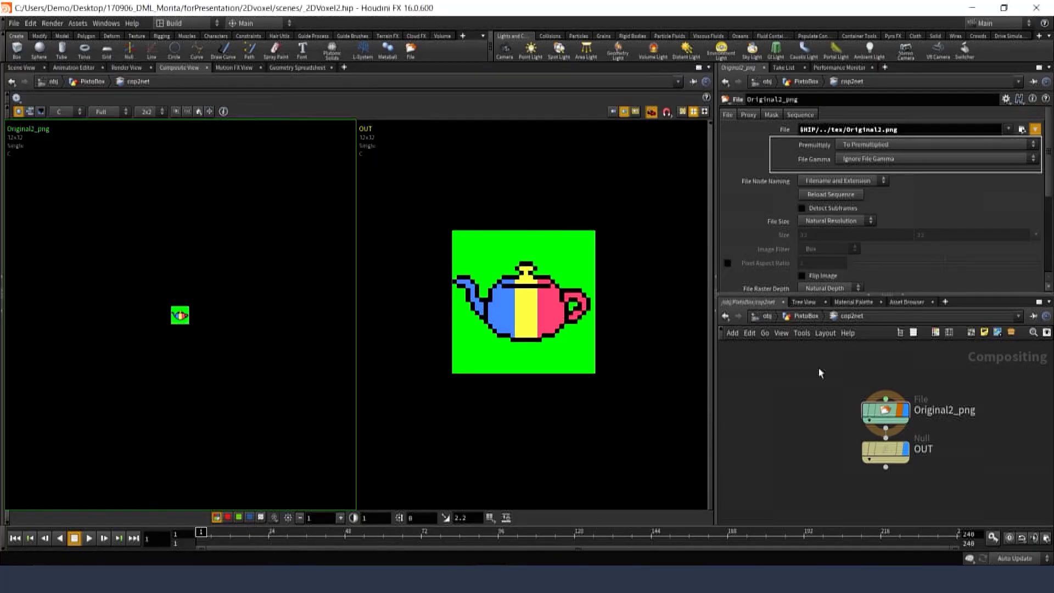
- Go up to PixtoBox, tumble the 3D scene, and show grid2's size, rows and columns settings
key(u)
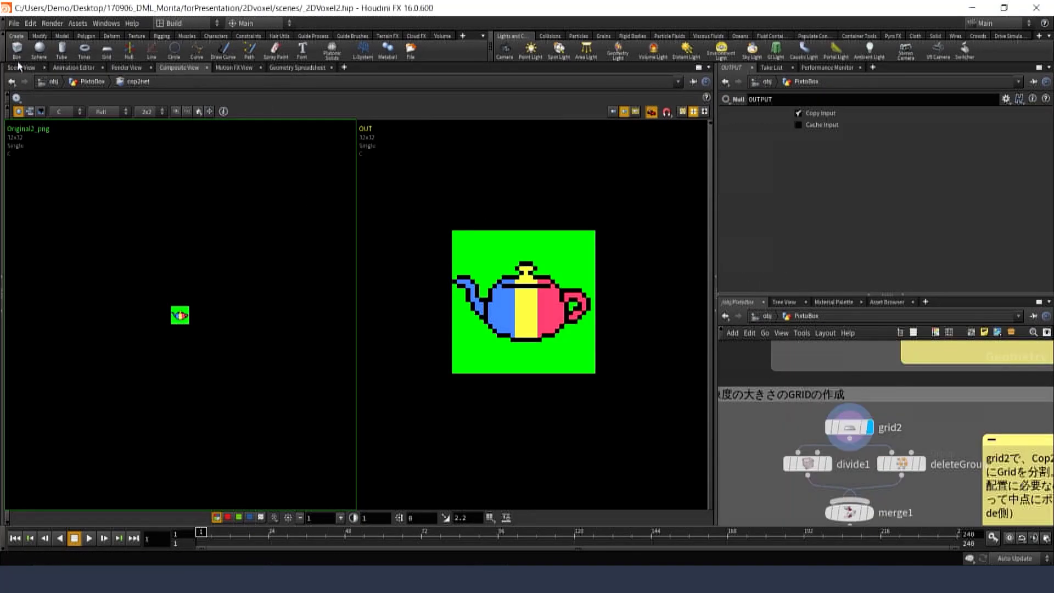
click(21, 67)
scroll(532, 308, down, 3)
scroll(527, 301, down, 3)
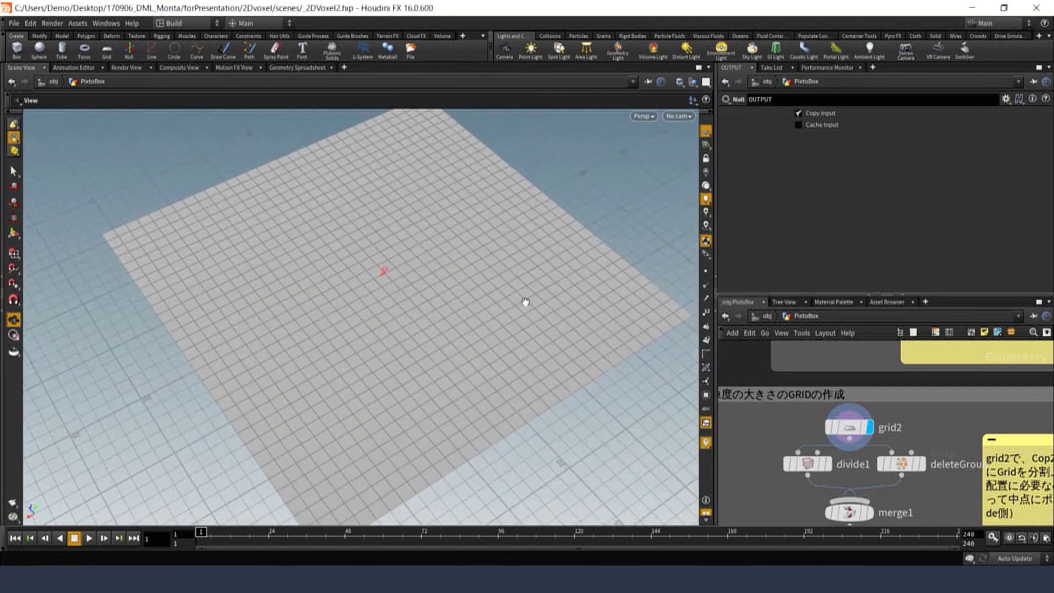
scroll(525, 302, down, 3)
scroll(463, 336, up, 2)
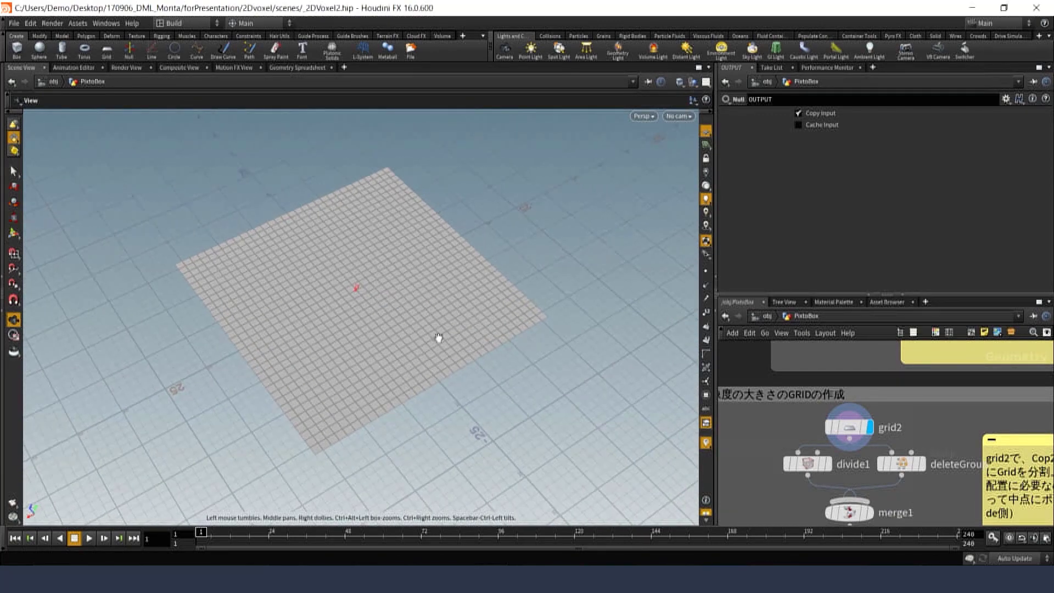
scroll(417, 303, up, 2)
mouse_move(417, 303)
mouse_down()
mouse_move(515, 346)
mouse_move(466, 308)
mouse_move(518, 336)
mouse_up()
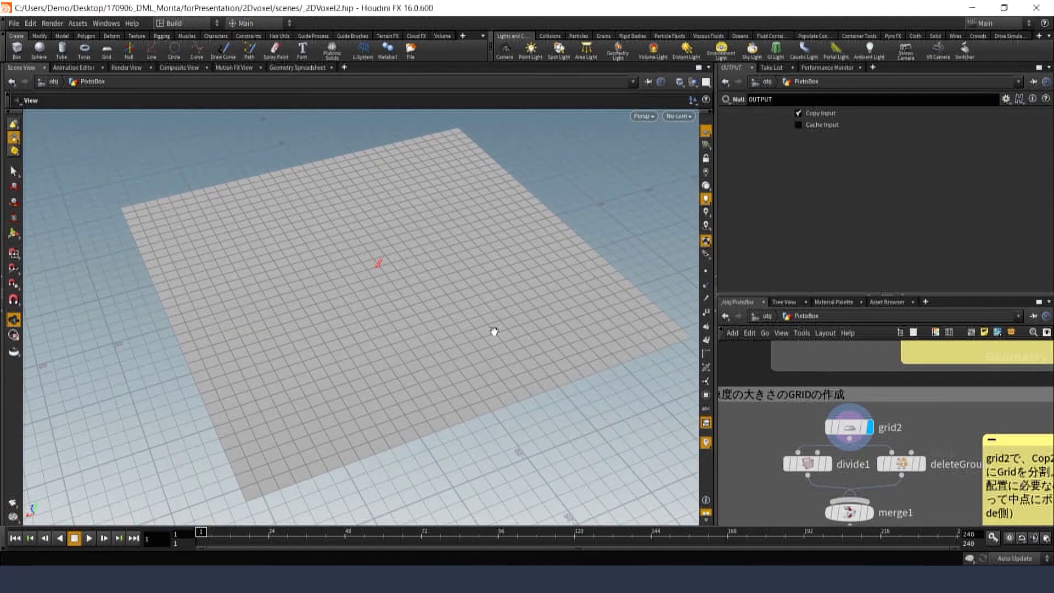
click(857, 428)
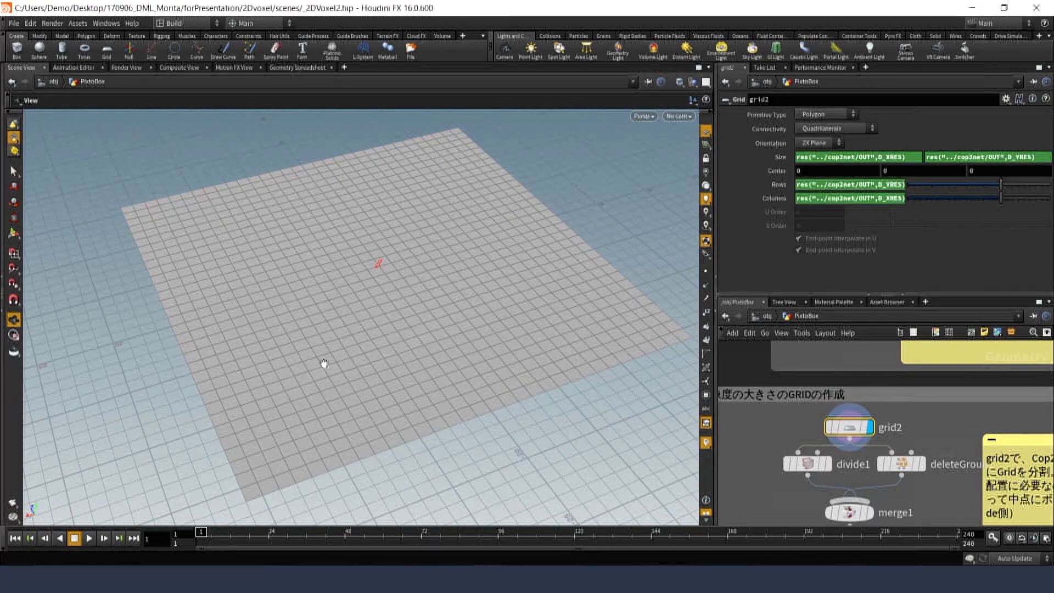
scroll(933, 456, up, 1)
scroll(906, 439, down, 2)
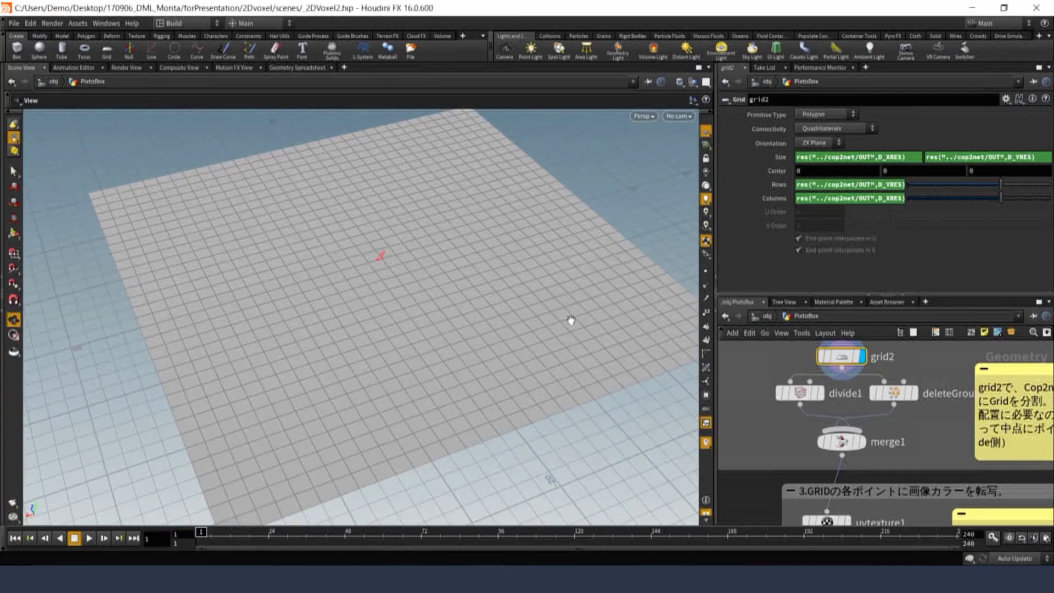
- Zoom and pan in for a close-up of the grid2 plane
scroll(569, 319, down, 3)
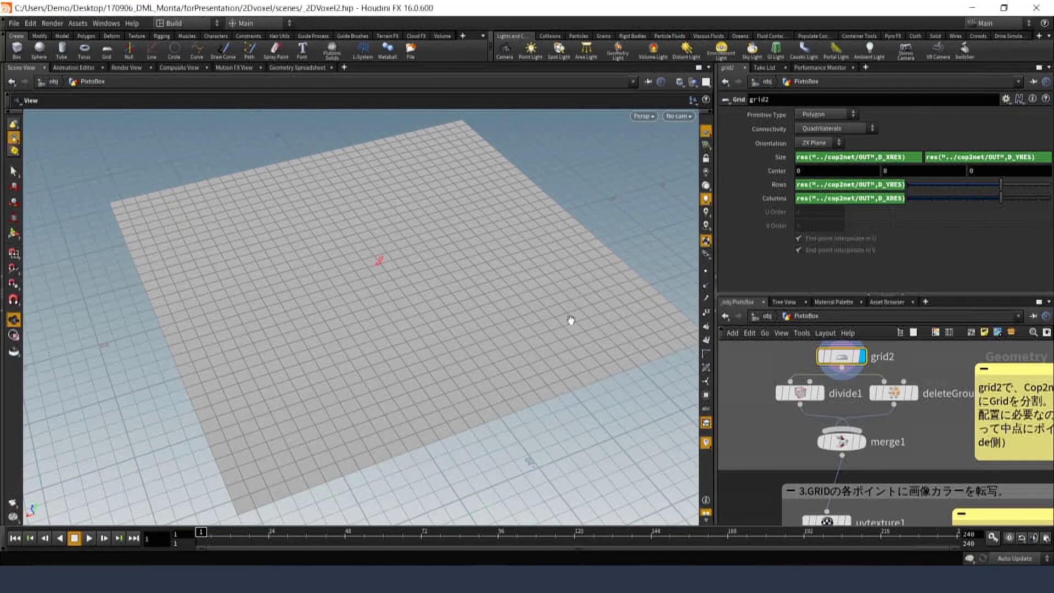
middle_drag(611, 325, 598, 311)
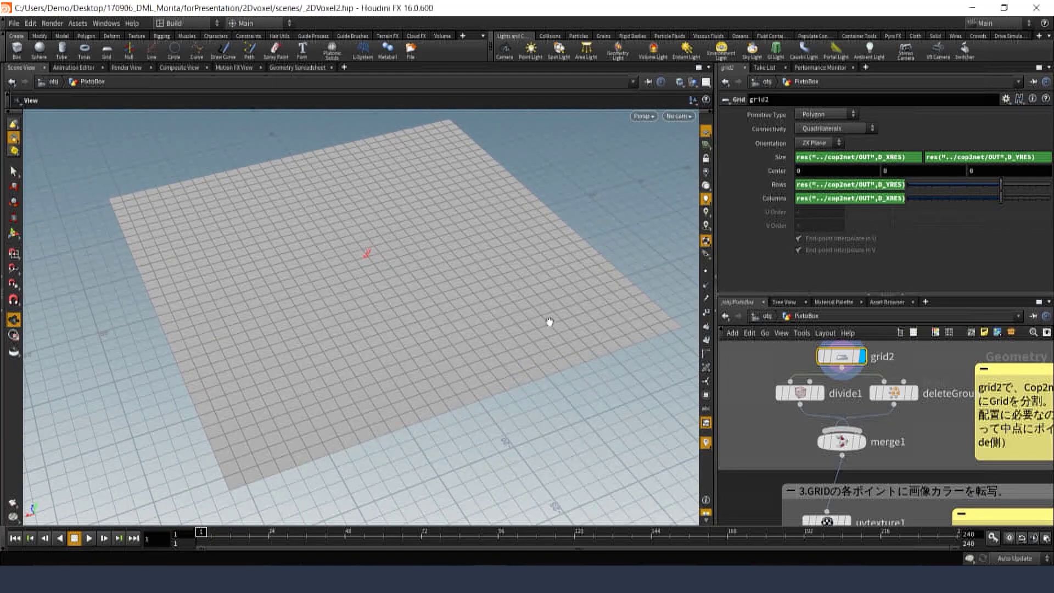
scroll(406, 327, up, 1)
scroll(461, 328, up, 3)
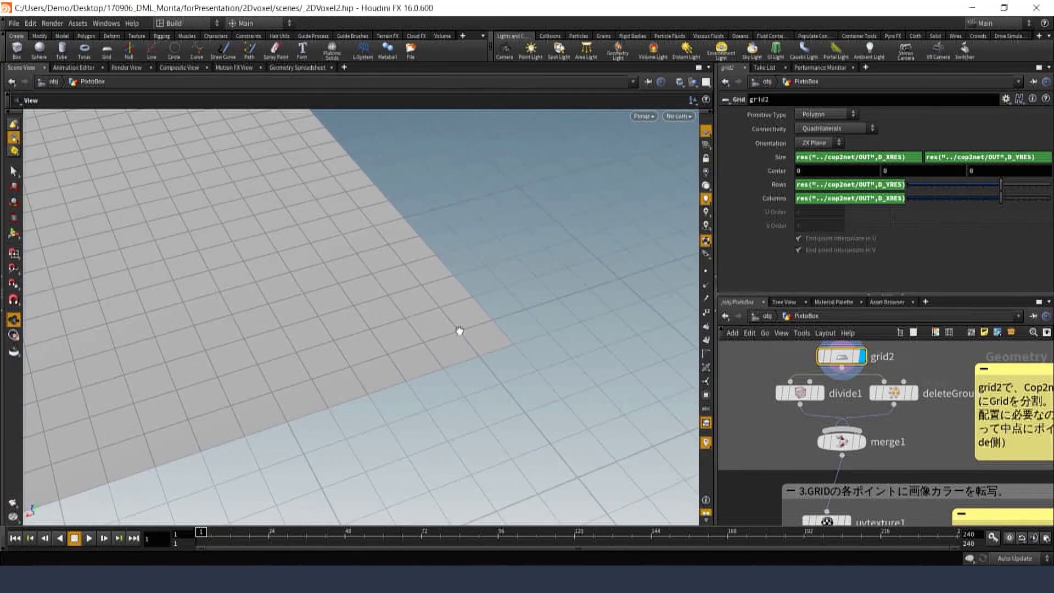
scroll(472, 327, up, 2)
scroll(519, 341, up, 2)
scroll(353, 298, up, 2)
scroll(334, 289, up, 2)
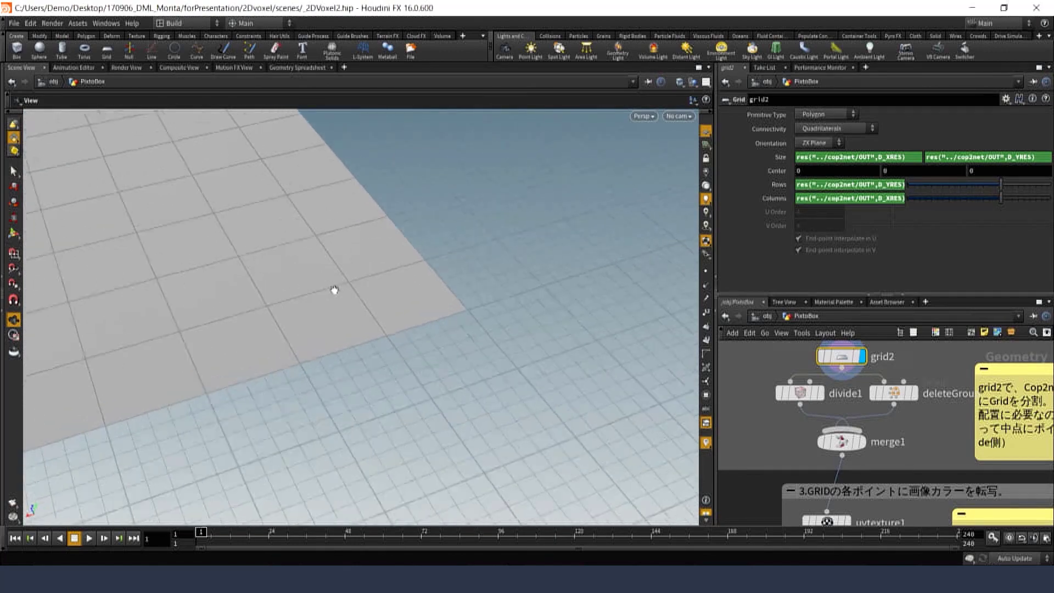
scroll(646, 291, up, 2)
scroll(505, 324, up, 2)
mouse_move(505, 323)
mouse_down()
mouse_move(470, 324)
mouse_move(405, 200)
mouse_up()
- Switch to the Select tool and toggle object and point modes to mark every grid point
key(s)
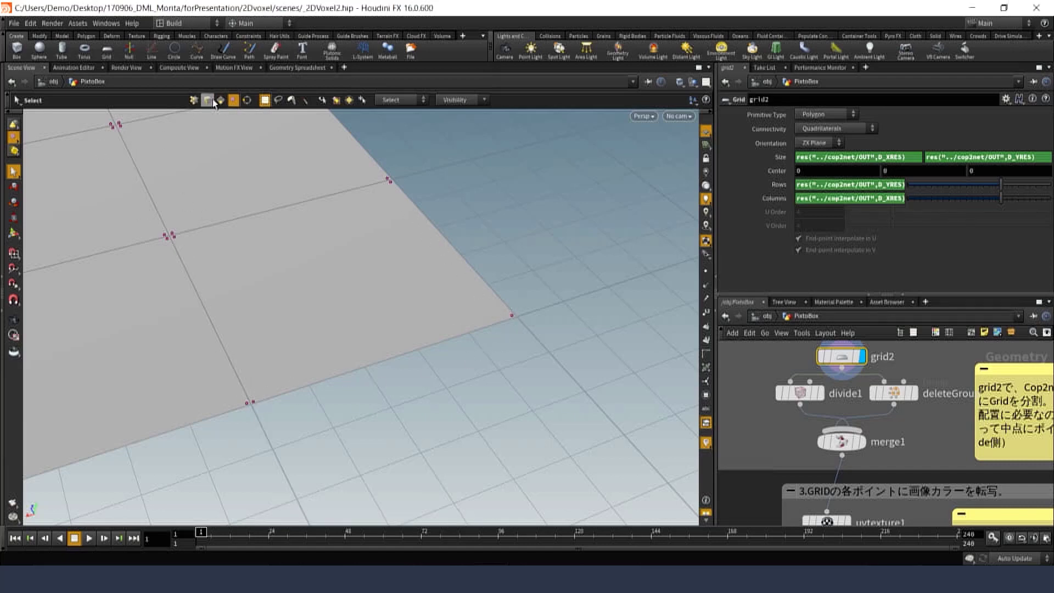
click(195, 101)
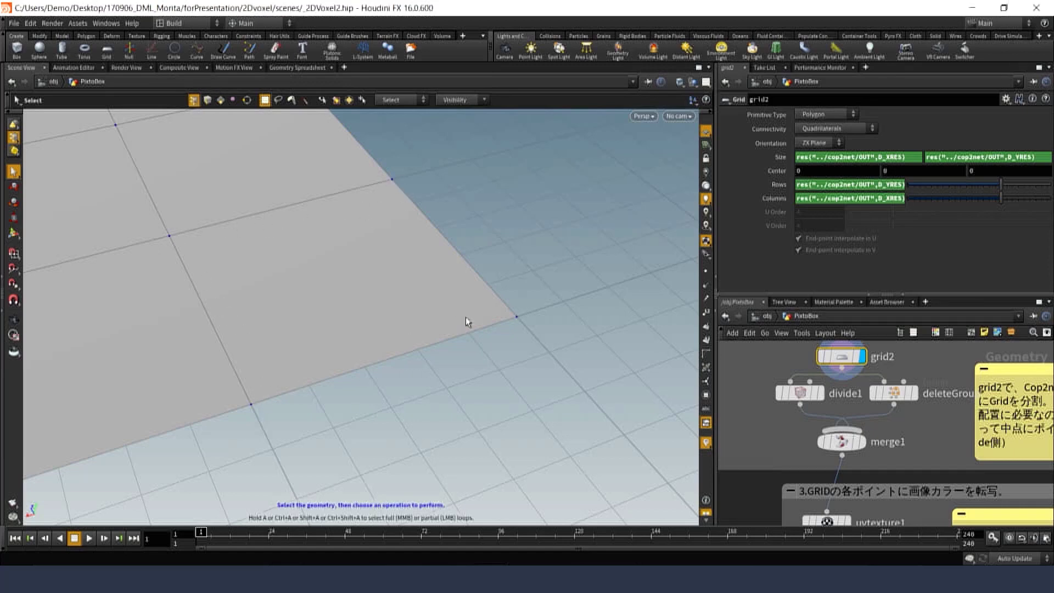
middle_drag(251, 247, 323, 238)
key(2)
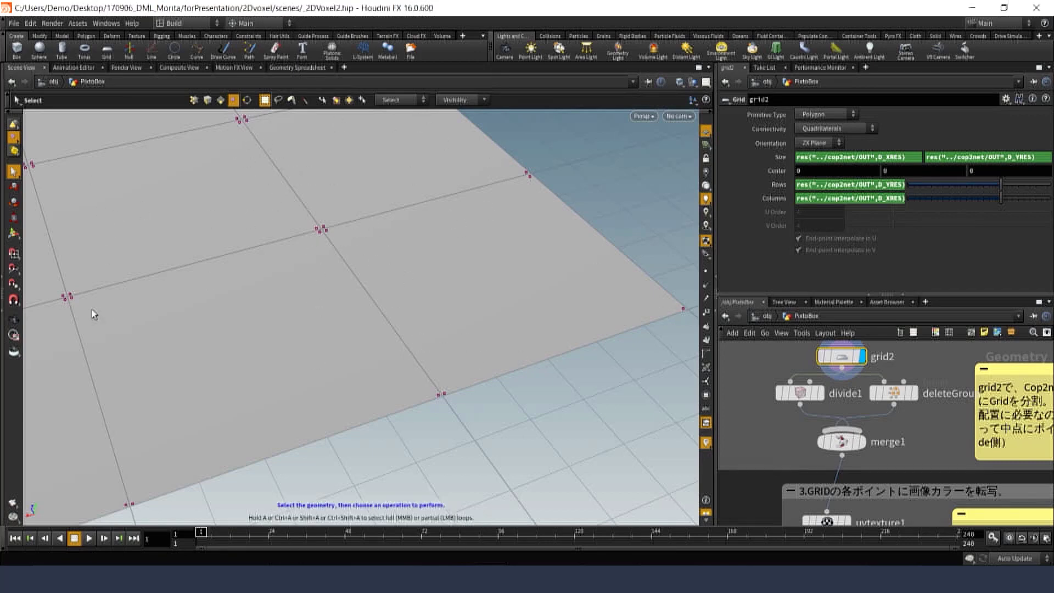
click(195, 101)
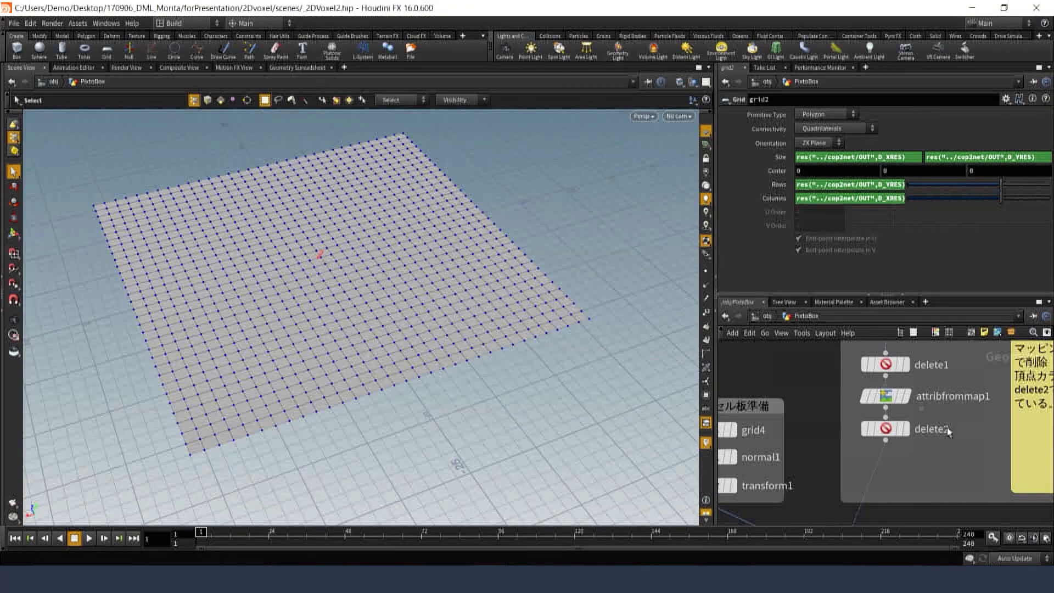
- Display attribfrommap1 and dolly in on the teapot colours mapped onto the grid
click(906, 399)
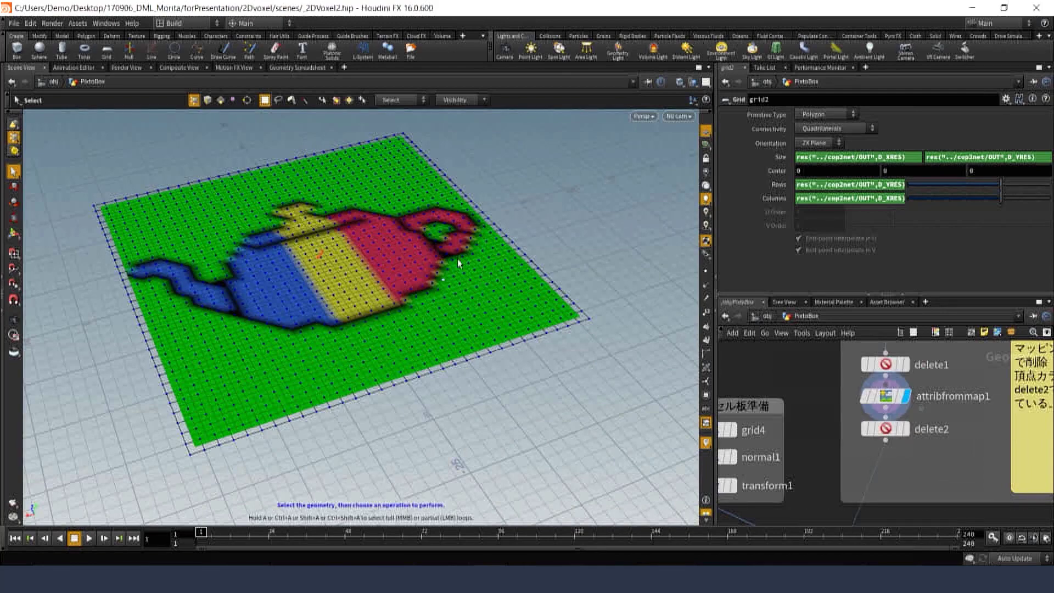
key(Escape)
right_drag(494, 273, 482, 307)
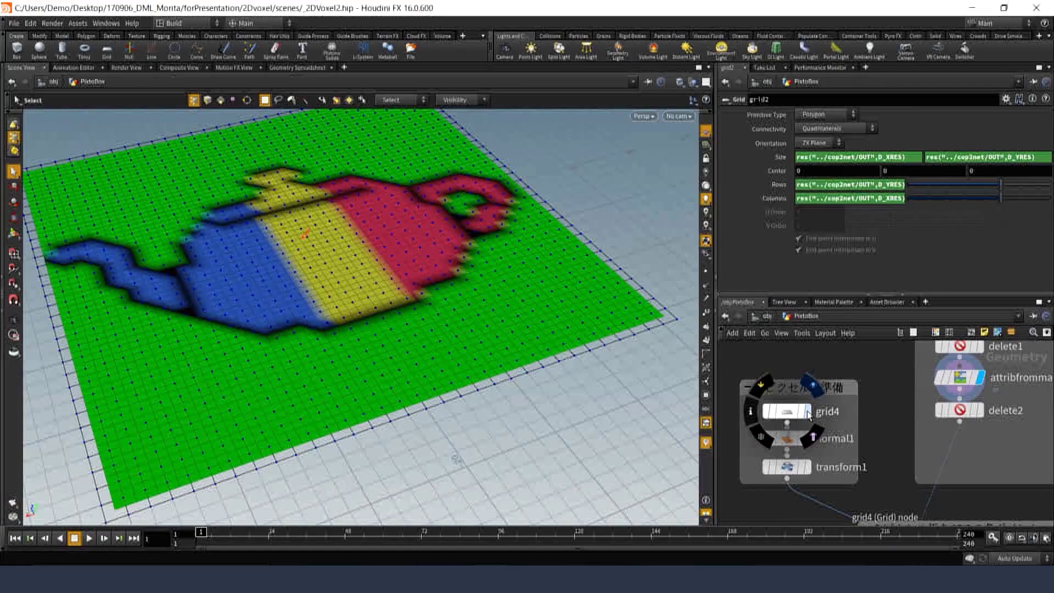
- Display grid4 and show its 1x1 size with 2 rows and 2 columns
click(806, 410)
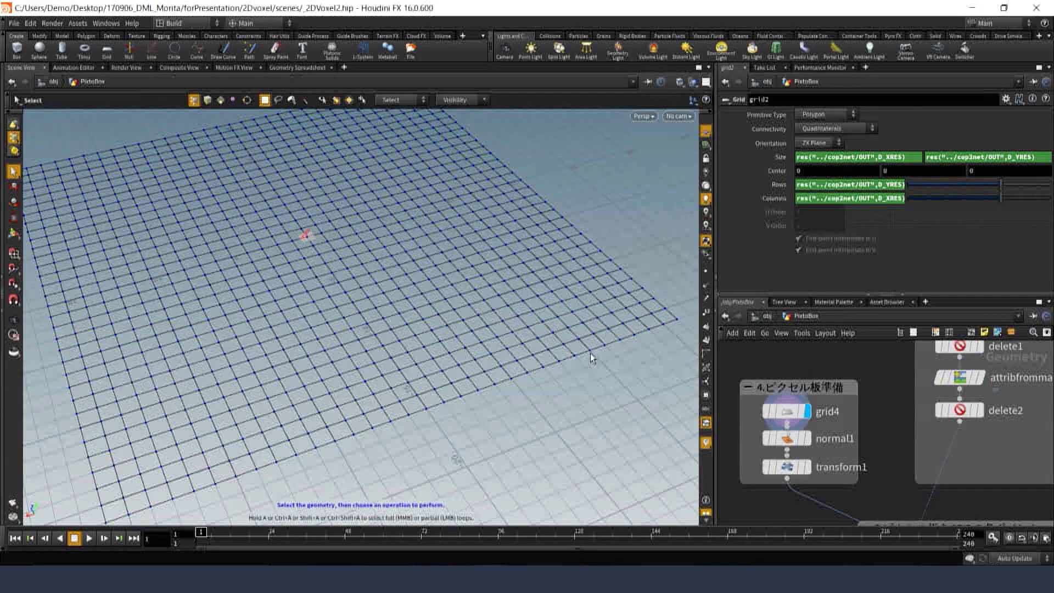
mouse_move(306, 235)
mouse_down()
mouse_move(313, 296)
mouse_move(386, 245)
mouse_up()
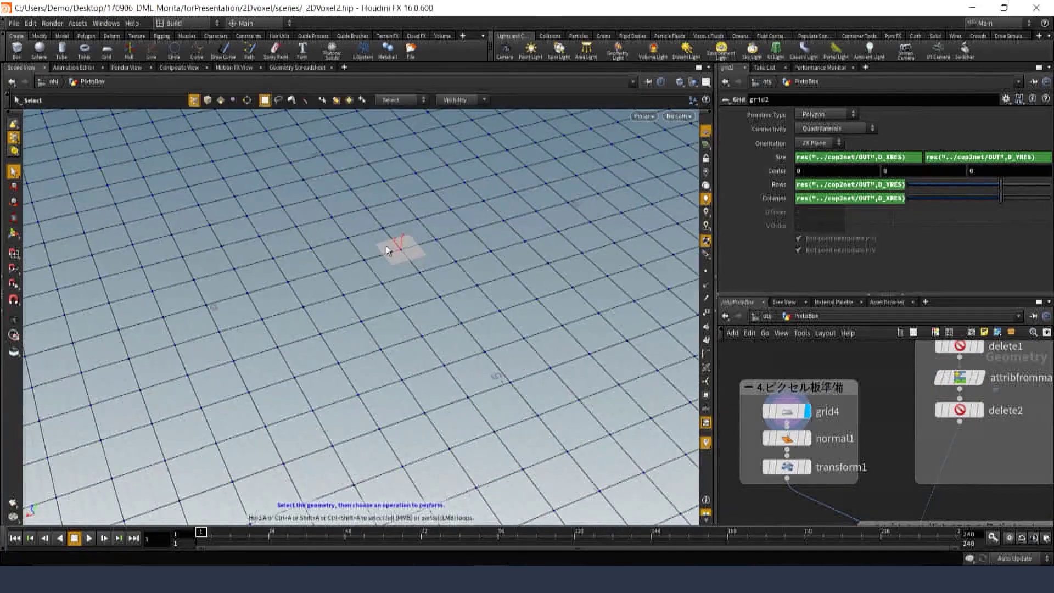
mouse_move(857, 398)
middle_down()
mouse_move(886, 507)
mouse_move(860, 409)
middle_up()
click(788, 423)
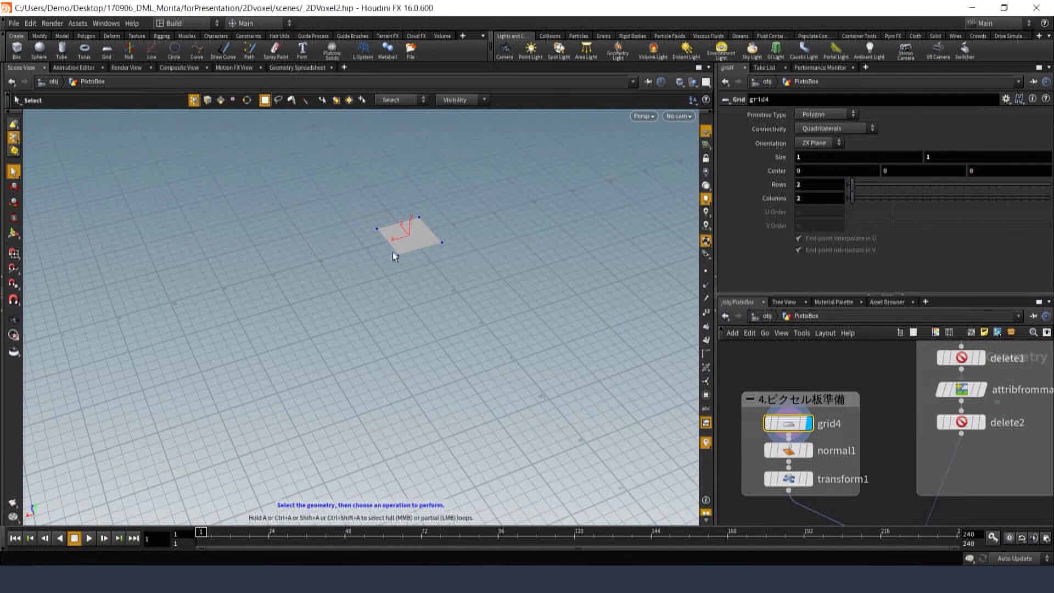
scroll(502, 357, down, 5)
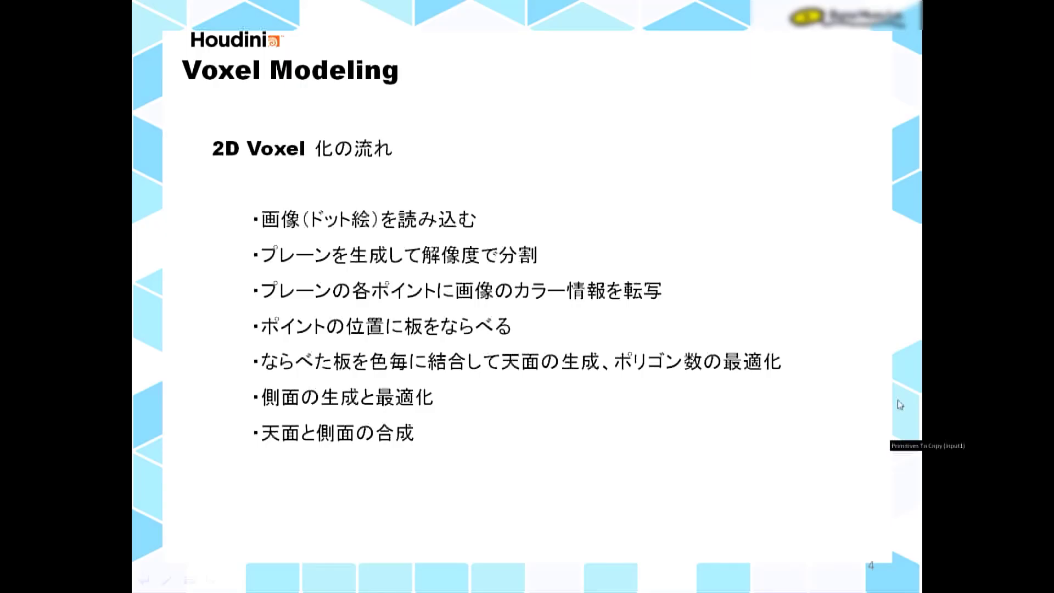
scroll(379, 330, up, 3)
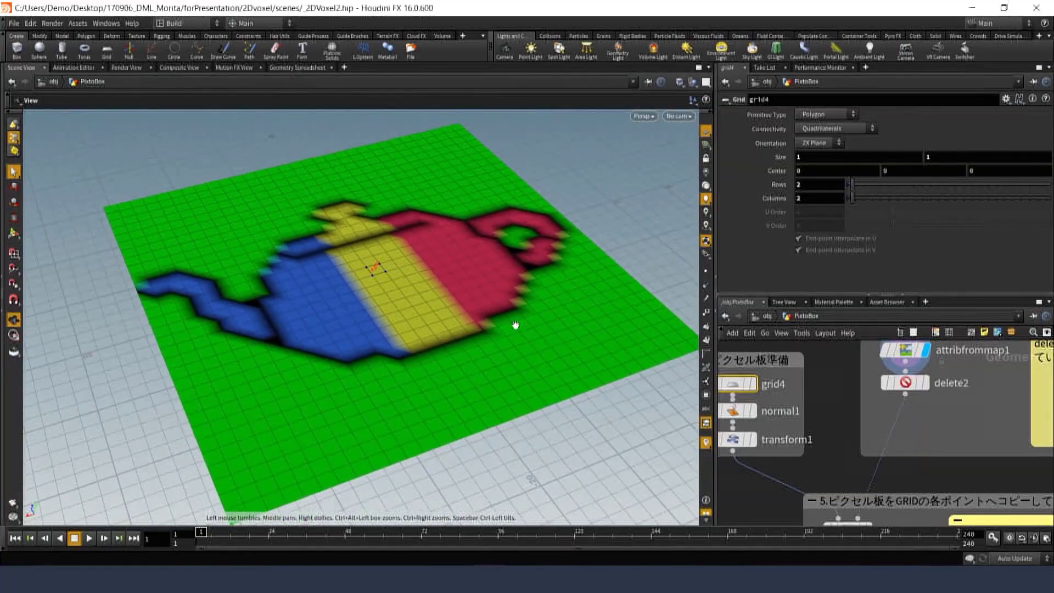
- Display copy1 to show the copied pixel plates forming the teapot
key(s)
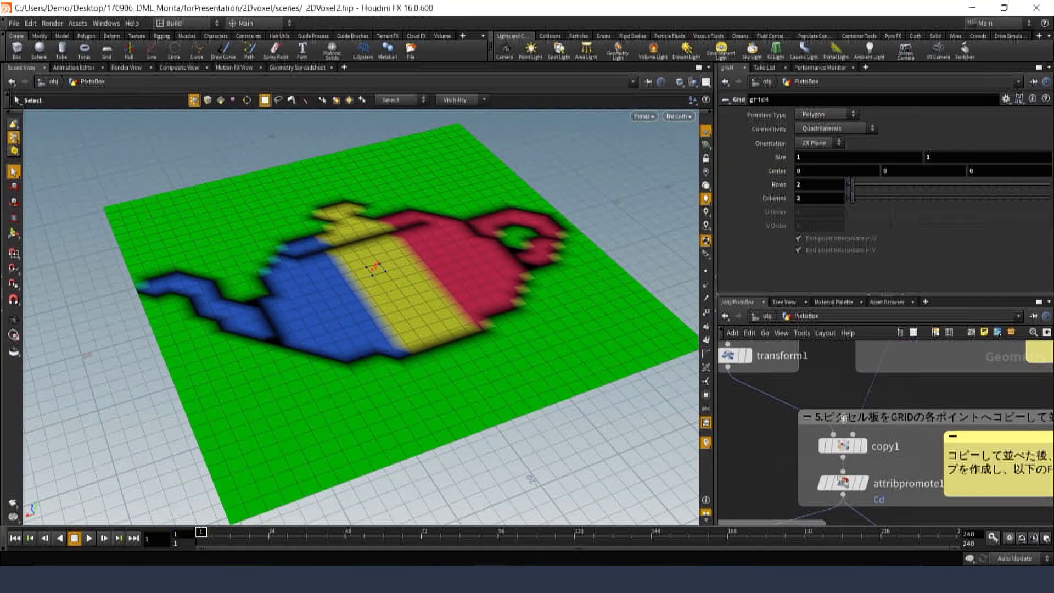
middle_drag(867, 493, 862, 410)
click(863, 452)
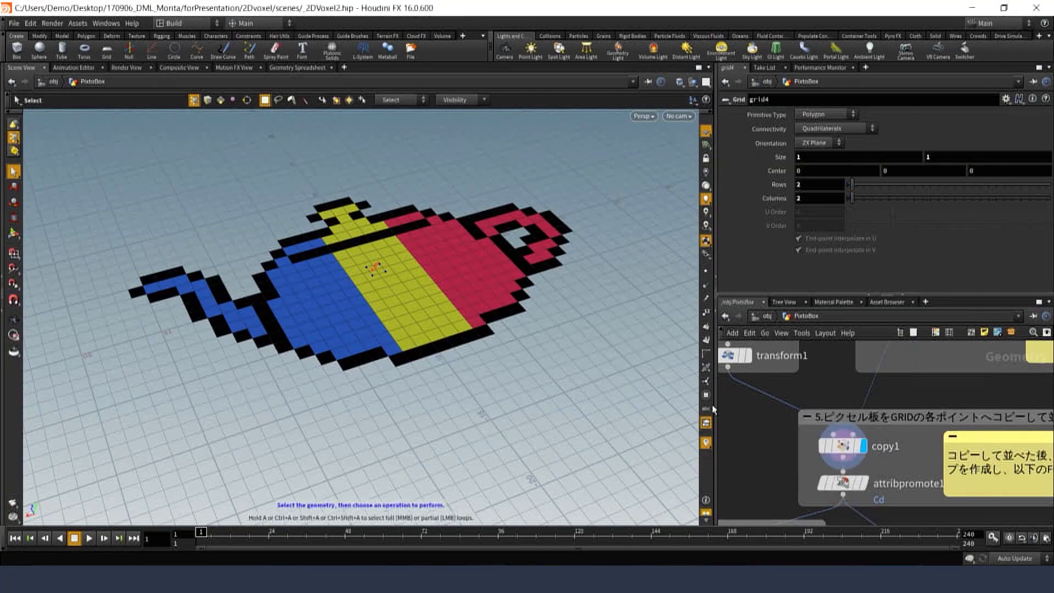
middle_drag(887, 436, 885, 378)
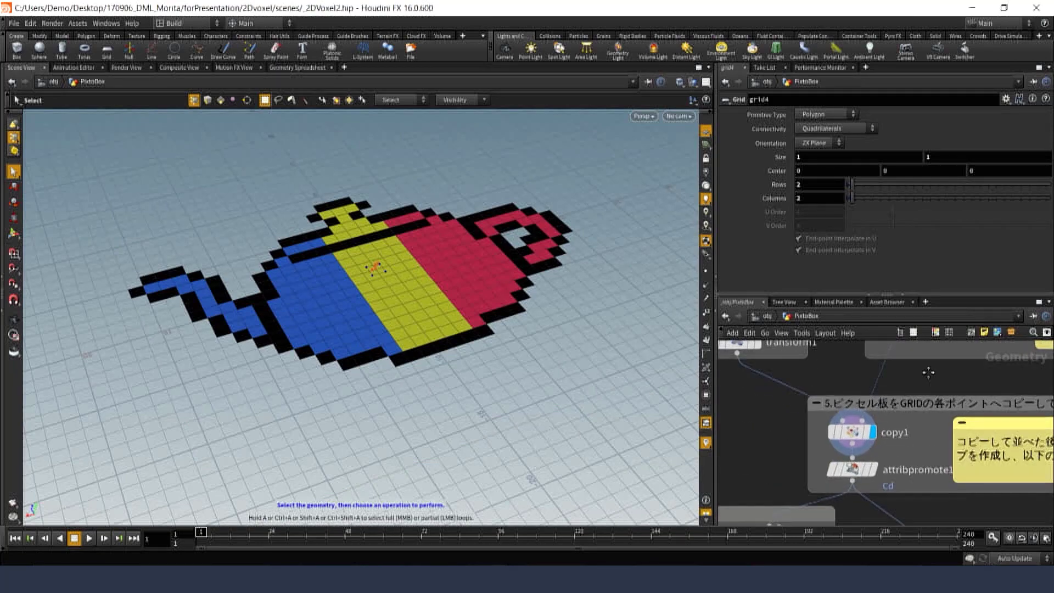
- Orbit around the pixel teapot to see it from several angles
key(Escape)
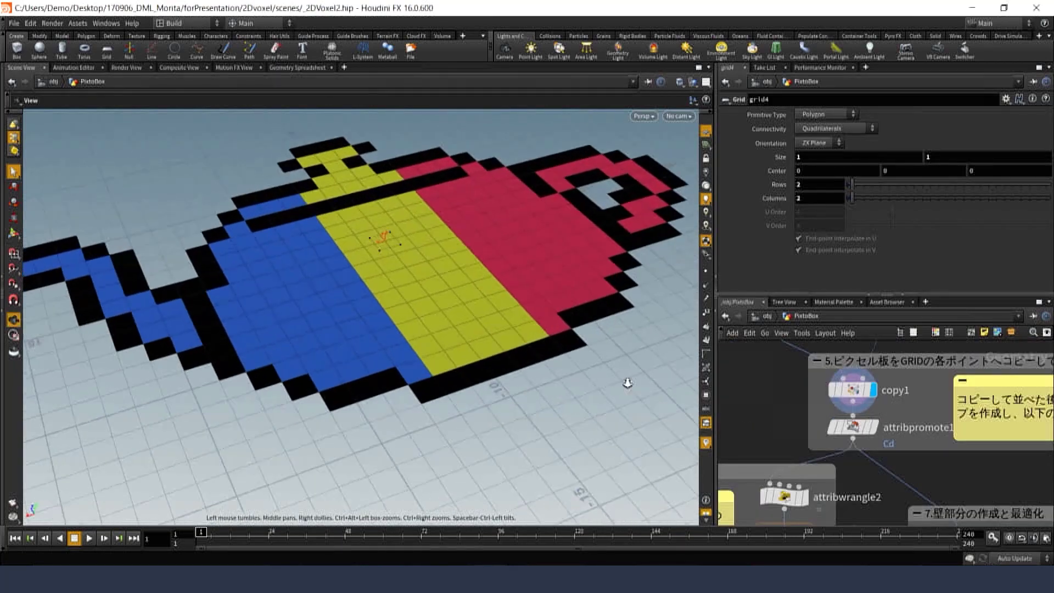
drag(628, 378, 548, 336)
scroll(538, 212, up, 5)
scroll(560, 432, down, 5)
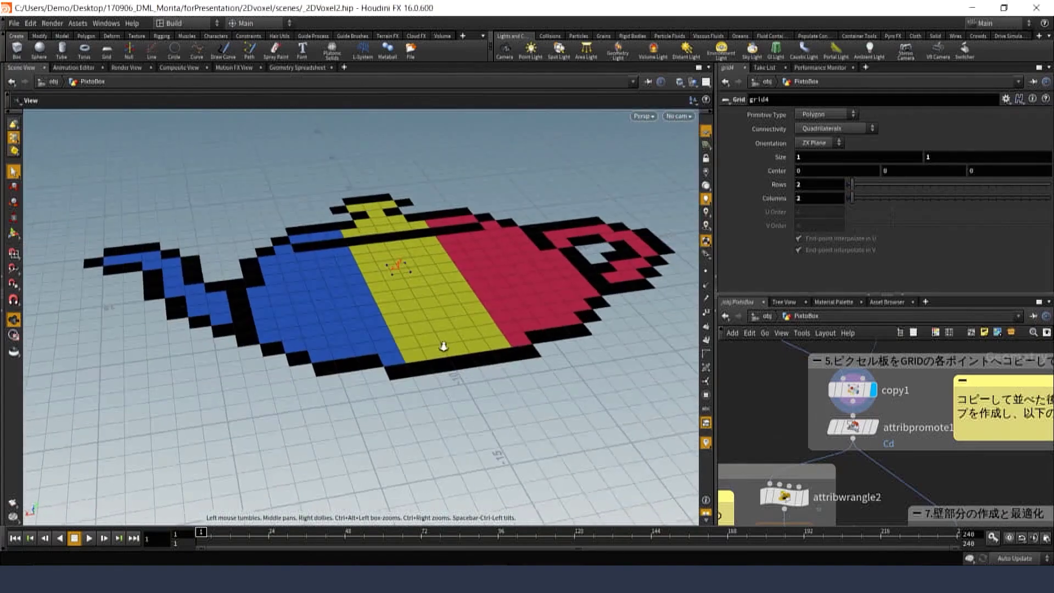
drag(561, 431, 460, 361)
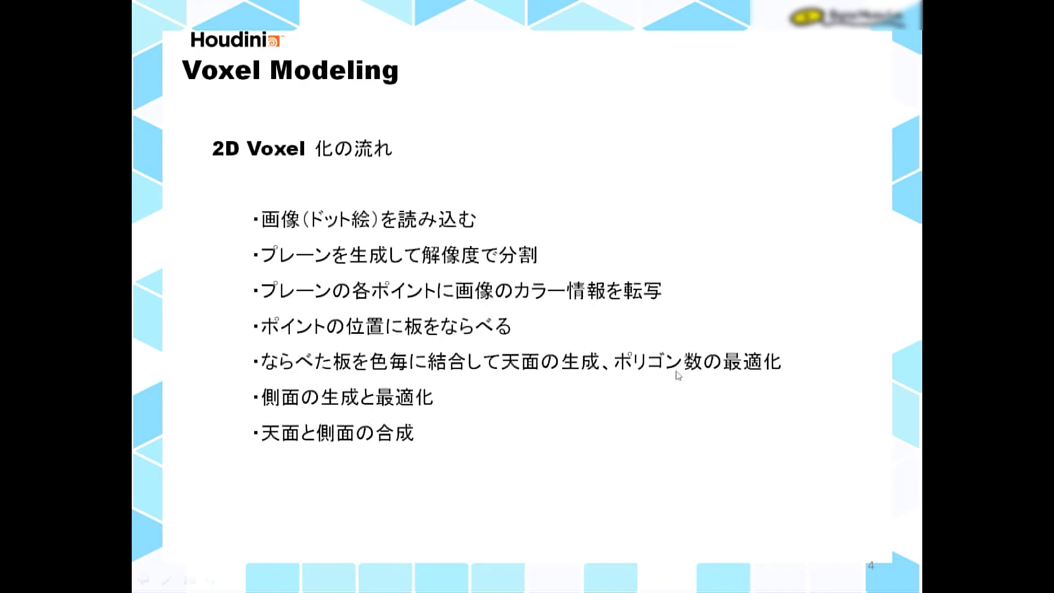
- Back in Houdini, display fuse1's fused single-colour piece from the loop
key(alt+Tab)
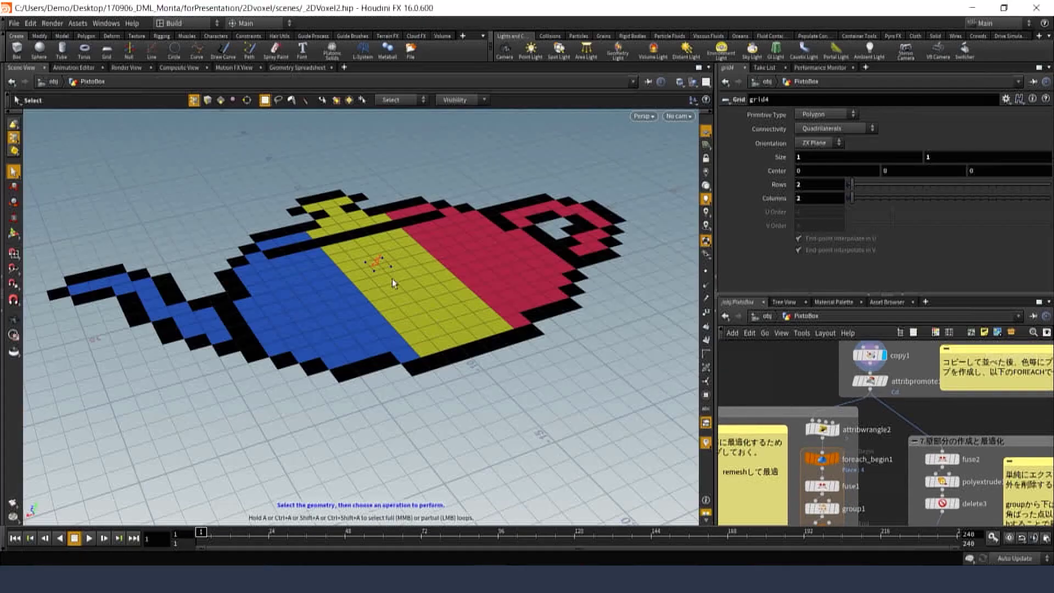
scroll(377, 316, up, 3)
scroll(580, 329, down, 3)
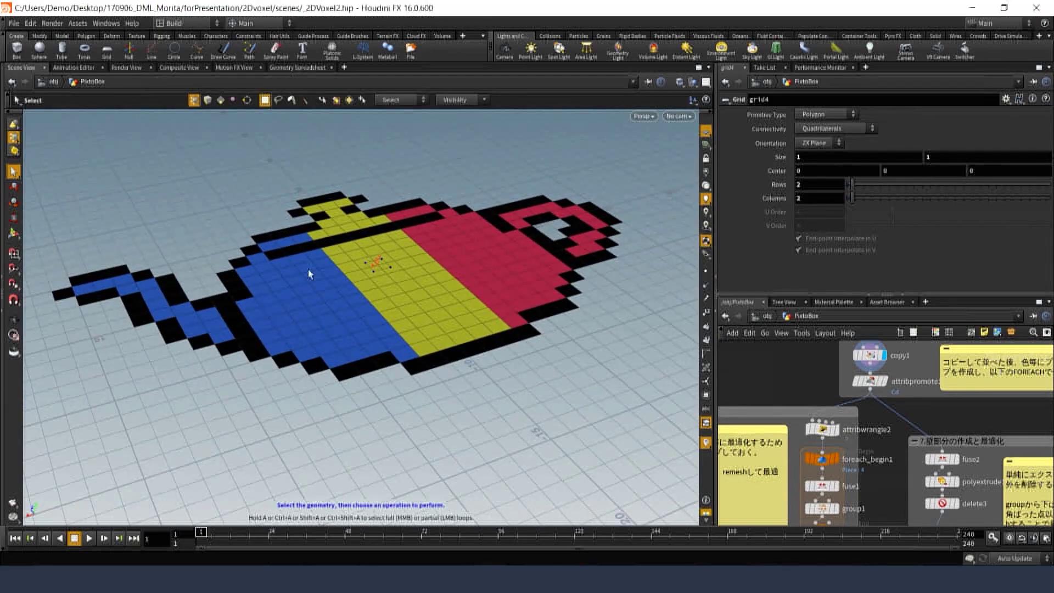
scroll(344, 299, up, 2)
scroll(464, 322, up, 2)
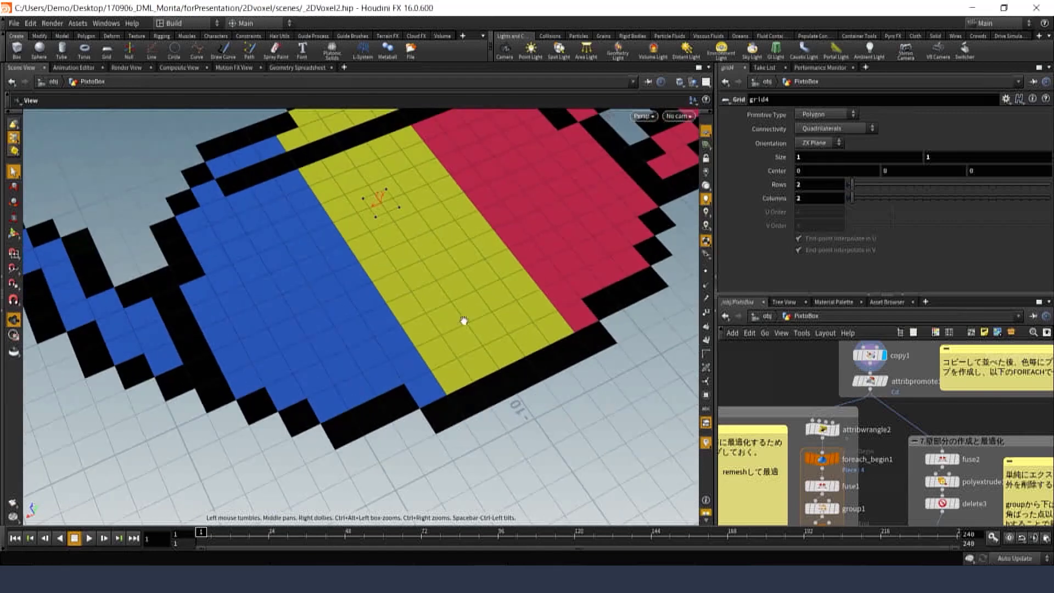
scroll(463, 322, up, 2)
scroll(878, 483, up, 1)
scroll(873, 473, up, 1)
scroll(861, 461, up, 1)
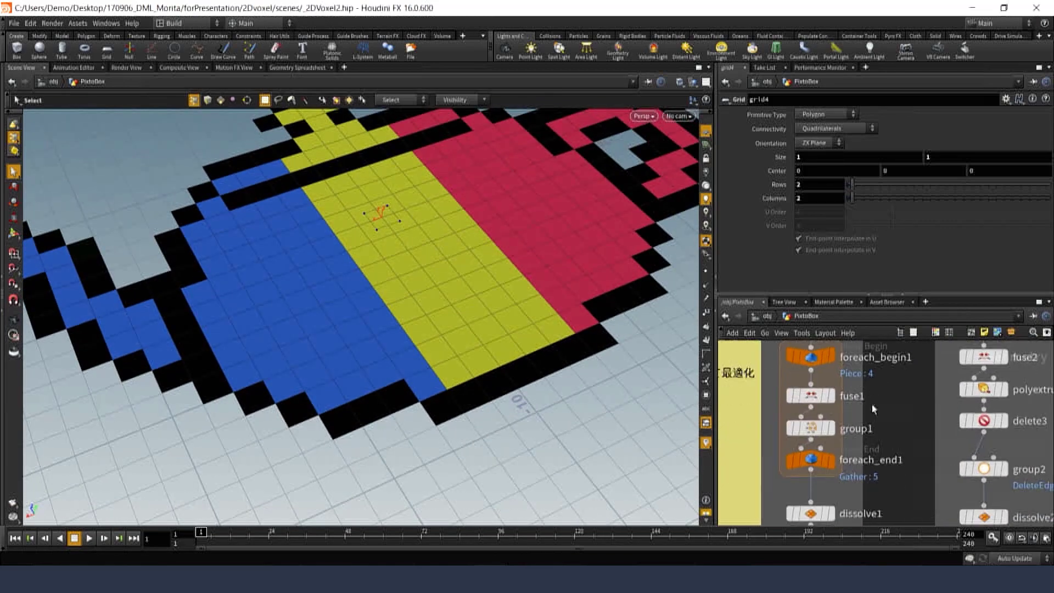
scroll(848, 449, up, 1)
click(848, 448)
scroll(845, 433, down, 2)
scroll(842, 417, down, 2)
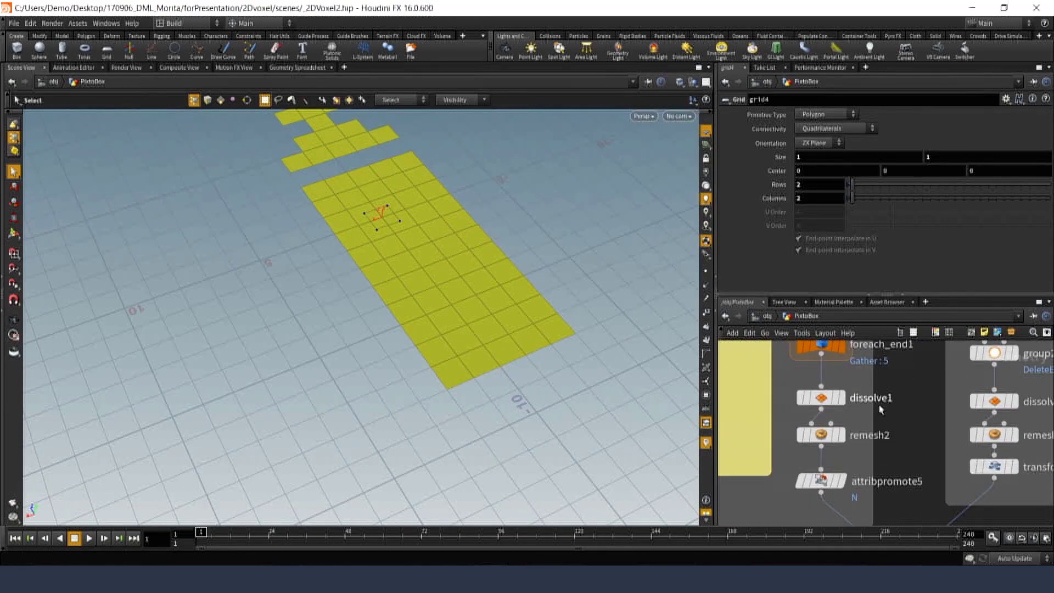
- Compare the dissolved teapot top from dissolve1 with the remesh2 triangulated result
click(843, 407)
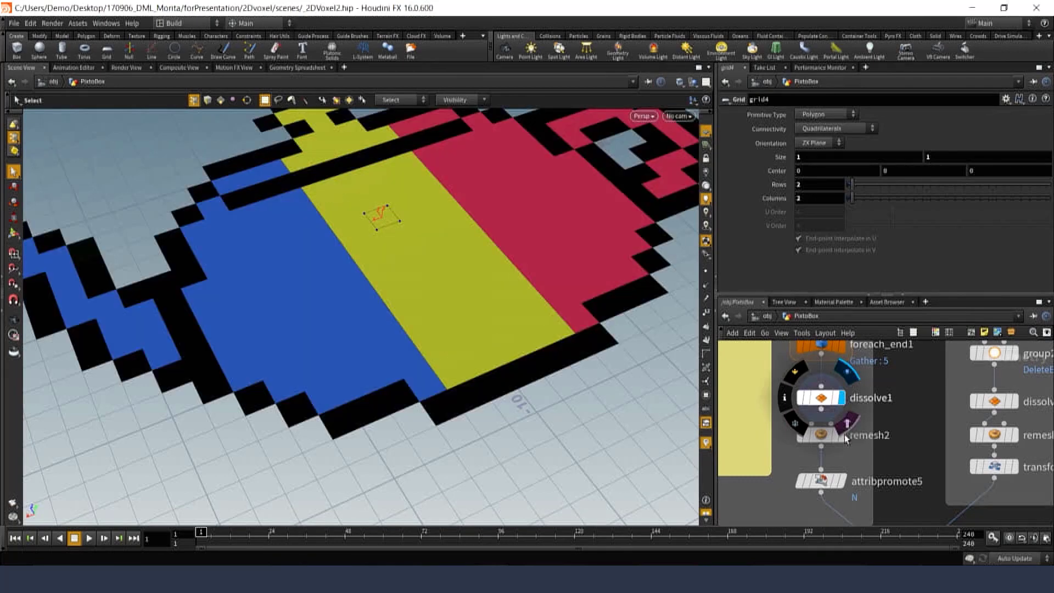
click(841, 434)
scroll(889, 439, up, 2)
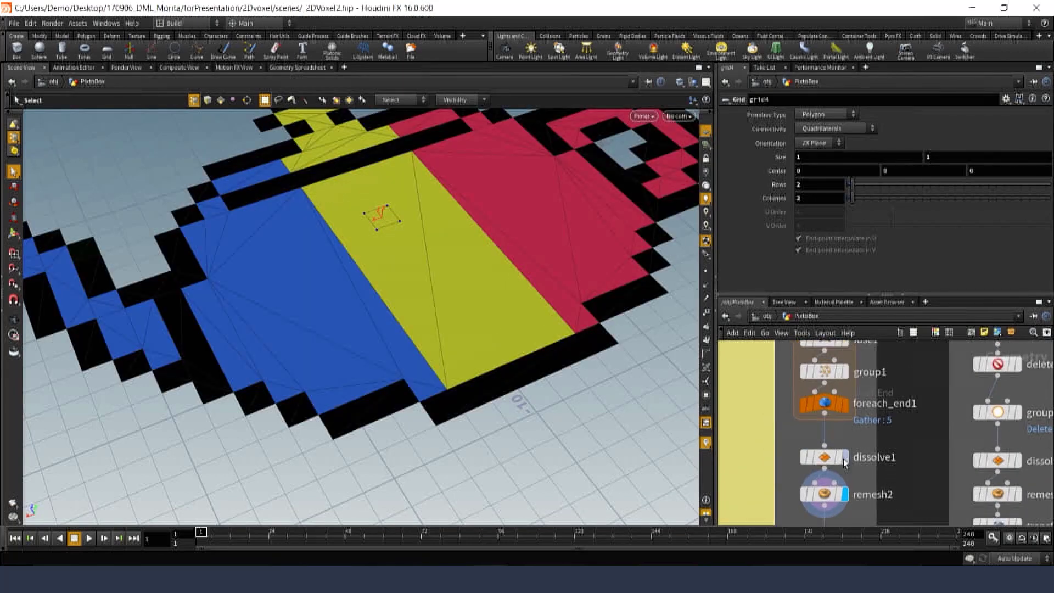
click(844, 456)
scroll(887, 482, down, 3)
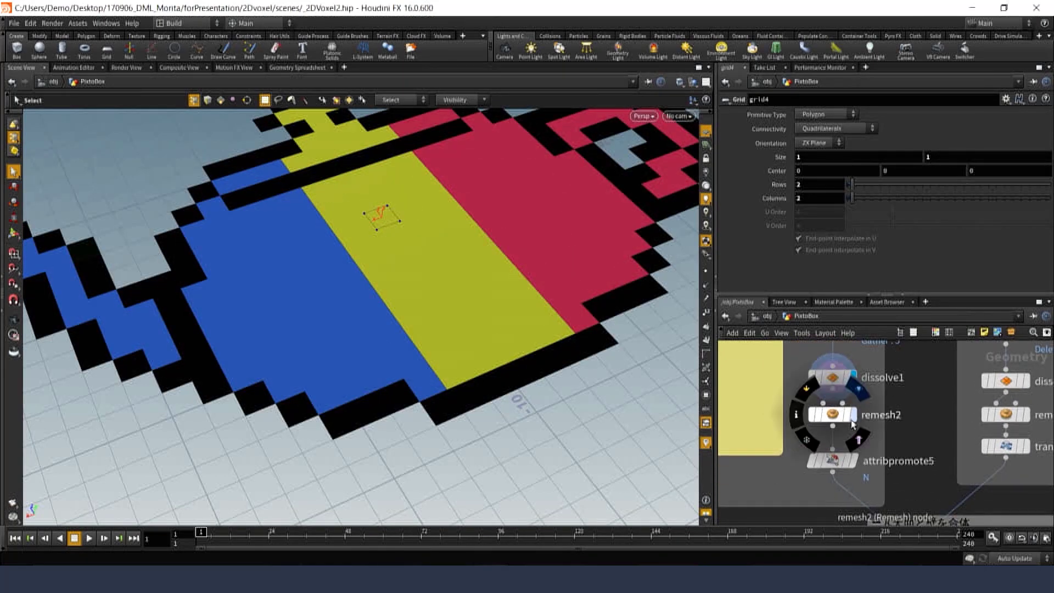
click(852, 414)
scroll(458, 299, down, 3)
scroll(252, 285, up, 2)
- Orbit down to a side view of the teapot's black voxel walls
key(s)
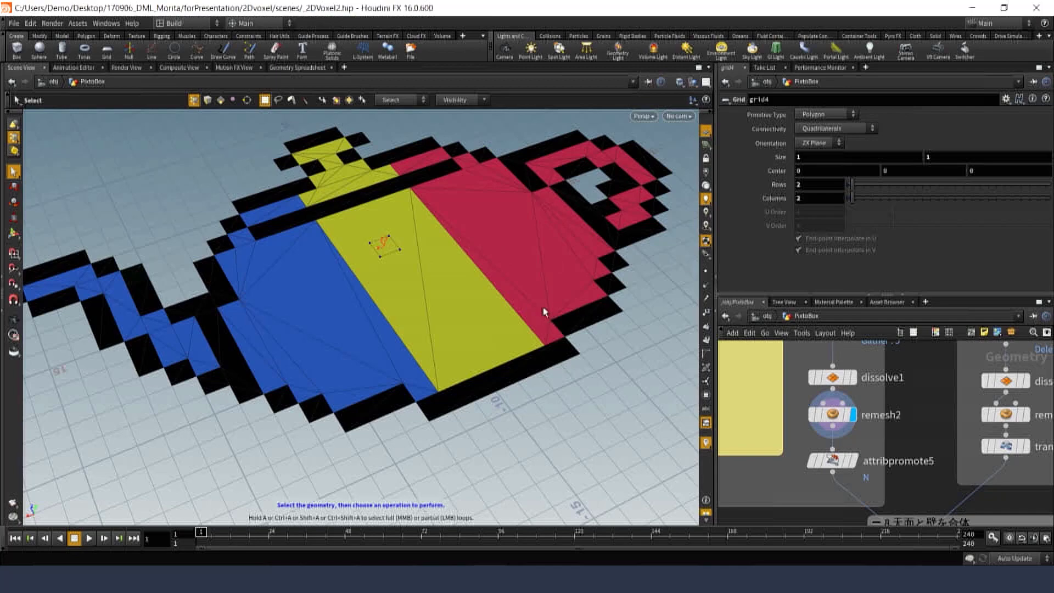
scroll(936, 414, down, 3)
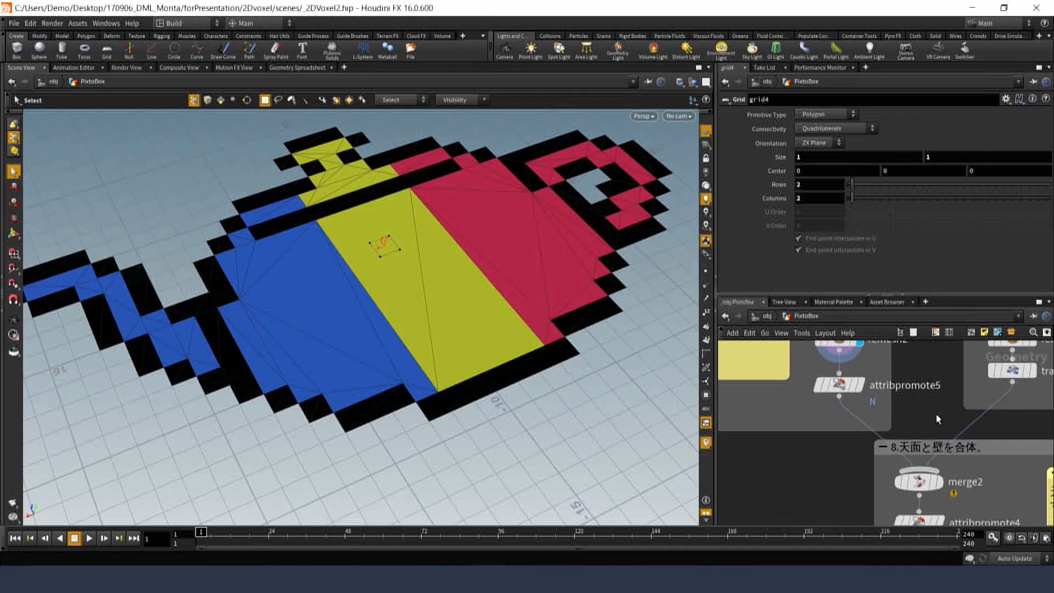
scroll(904, 429, up, 2)
key(Escape)
scroll(530, 300, down, 3)
mouse_move(417, 307)
mouse_down()
mouse_move(404, 229)
mouse_move(417, 312)
mouse_move(517, 342)
mouse_up()
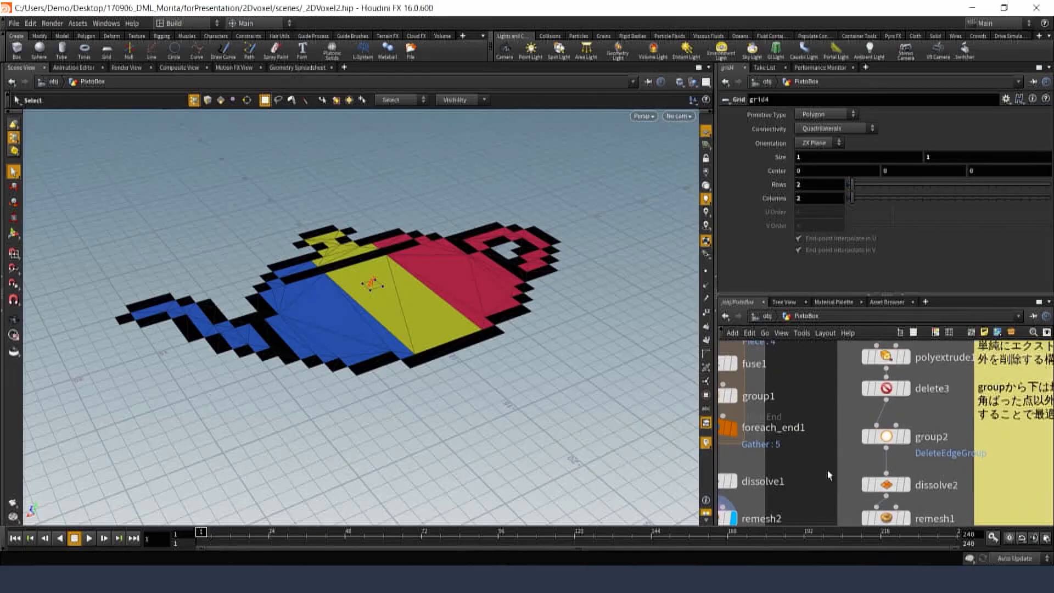
mouse_move(616, 334)
mouse_down()
mouse_move(449, 362)
mouse_move(470, 348)
mouse_move(456, 348)
mouse_move(453, 390)
mouse_move(488, 380)
mouse_move(491, 412)
mouse_up()
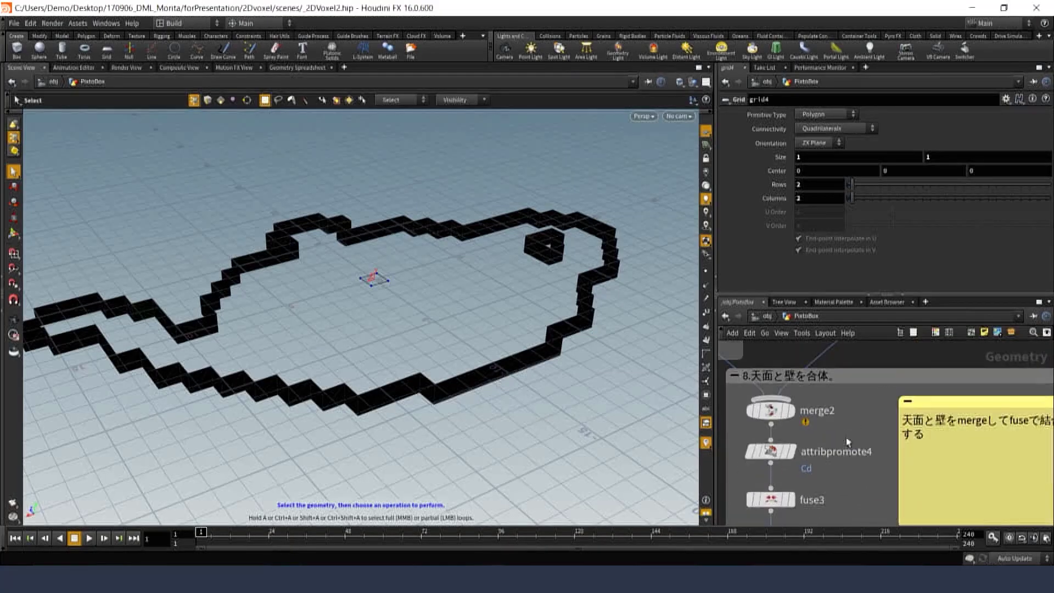
- Display fuse3 and orbit the combined top and walls from underside to top
click(858, 428)
mouse_move(482, 356)
mouse_down()
mouse_move(505, 311)
mouse_move(496, 273)
mouse_move(483, 285)
mouse_move(271, 289)
mouse_move(314, 381)
mouse_move(306, 299)
mouse_move(435, 306)
mouse_move(383, 381)
mouse_move(409, 350)
mouse_move(433, 376)
mouse_move(477, 384)
mouse_move(456, 389)
mouse_move(442, 353)
mouse_move(376, 364)
mouse_move(333, 308)
mouse_move(384, 332)
mouse_move(384, 259)
mouse_move(404, 254)
mouse_move(288, 273)
mouse_move(440, 298)
mouse_move(391, 258)
mouse_move(499, 277)
mouse_move(400, 289)
mouse_move(469, 319)
mouse_move(412, 324)
mouse_move(447, 305)
mouse_move(437, 291)
mouse_move(446, 304)
mouse_up()
key(s)
key(Escape)
mouse_move(487, 383)
mouse_down()
mouse_move(449, 336)
mouse_move(505, 346)
mouse_move(449, 313)
mouse_move(517, 393)
mouse_move(565, 419)
mouse_move(435, 337)
mouse_move(400, 411)
mouse_move(417, 275)
mouse_up()
key(s)
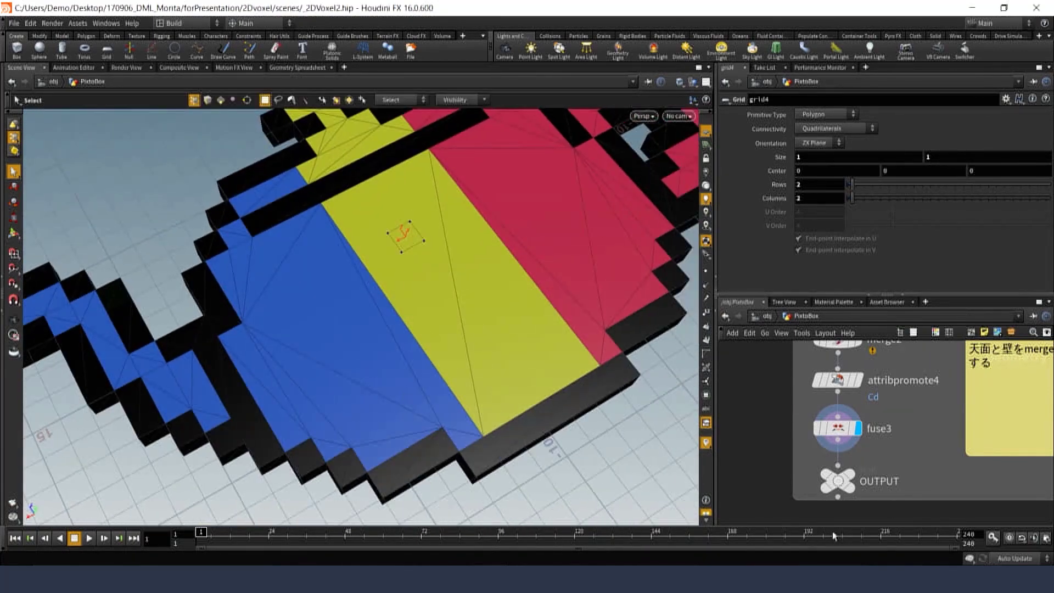
- Pan the network to bring the upper node groups and notes into view
scroll(952, 425, down, 2)
scroll(927, 389, down, 2)
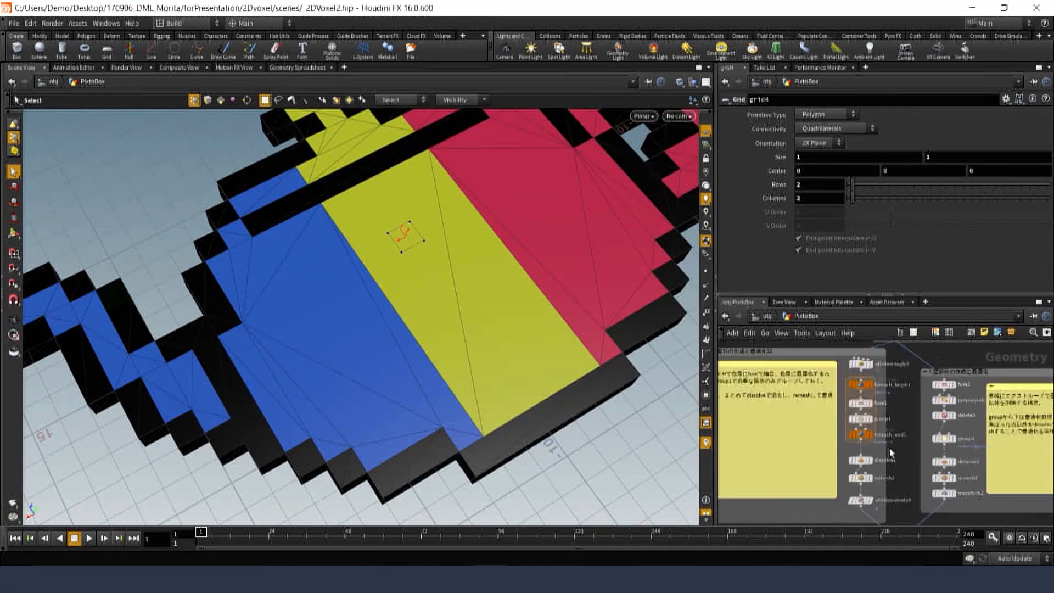
middle_drag(926, 390, 913, 488)
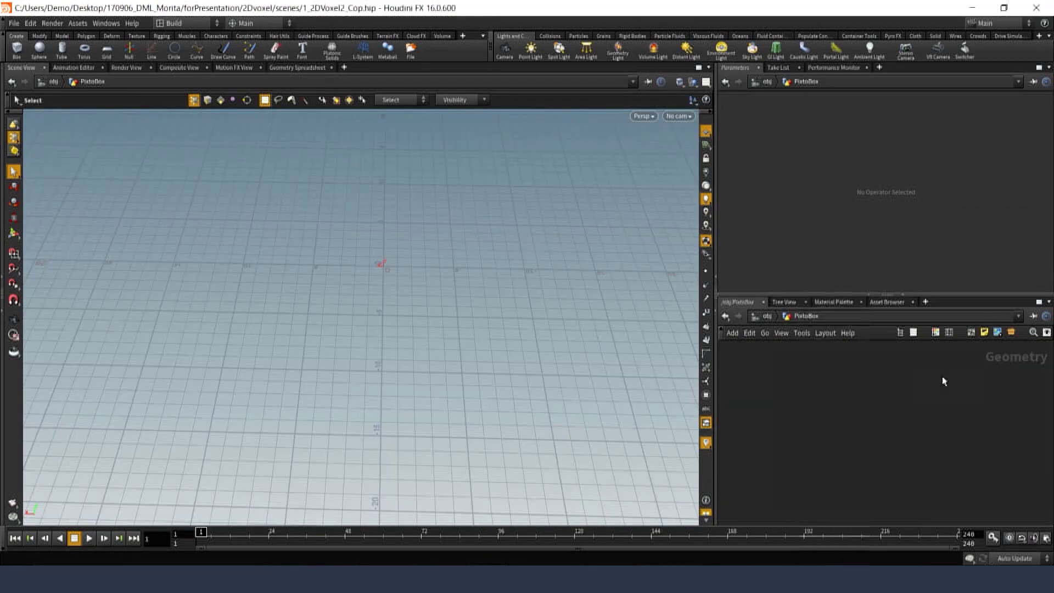
- Add a COP2 Network node, cop2net1, via the 'cop' search and dive inside it
key(Tab)
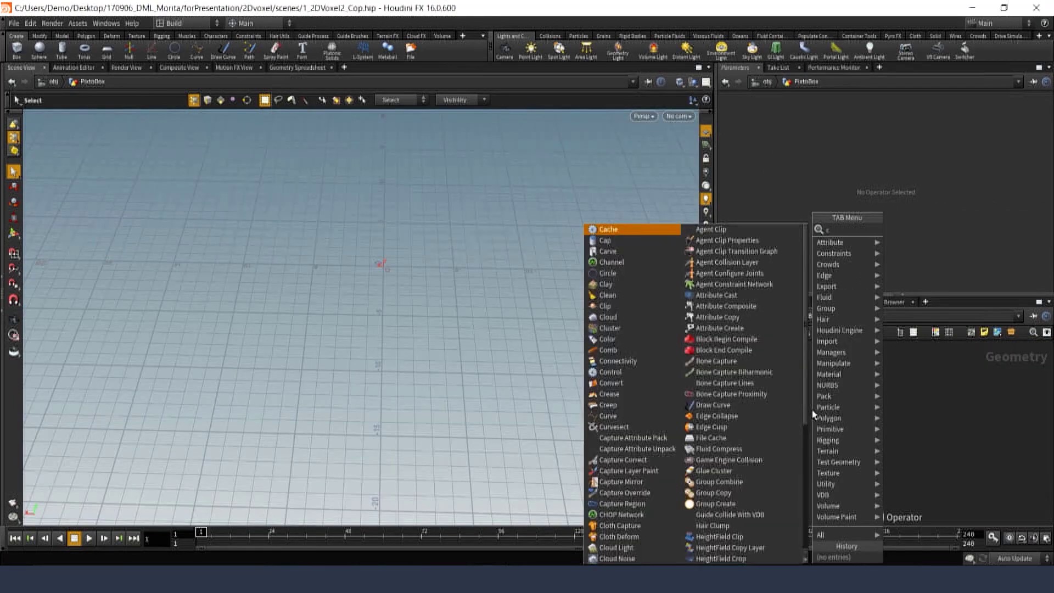
text(cop)
key(Return)
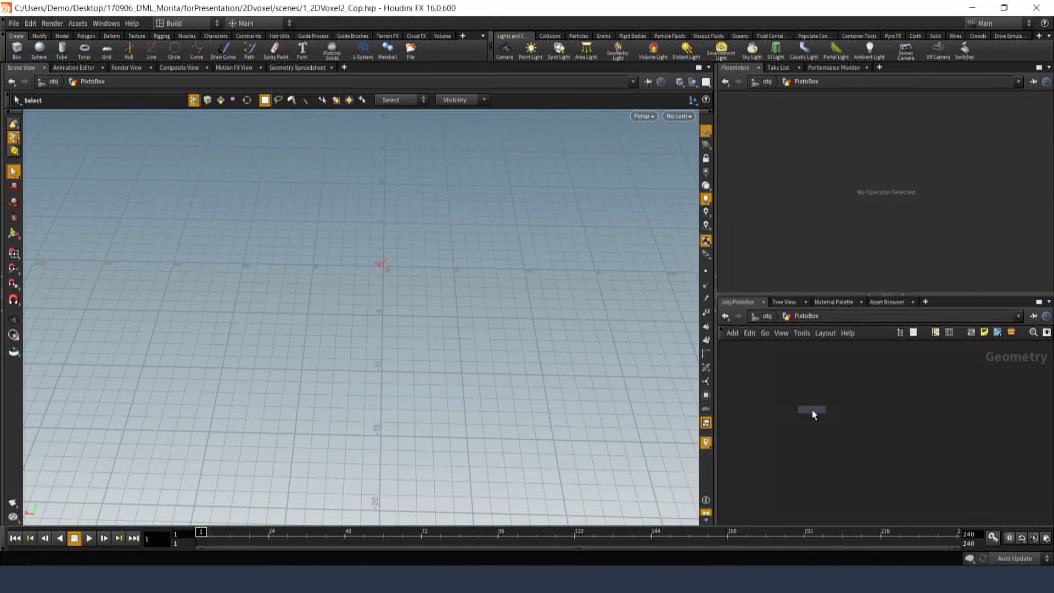
click(811, 409)
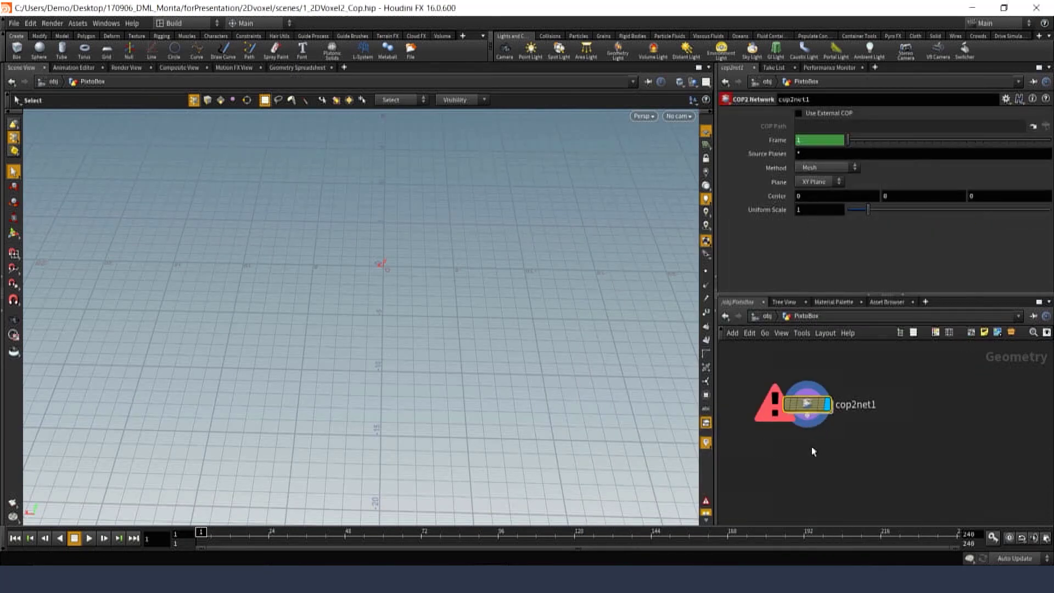
click(842, 435)
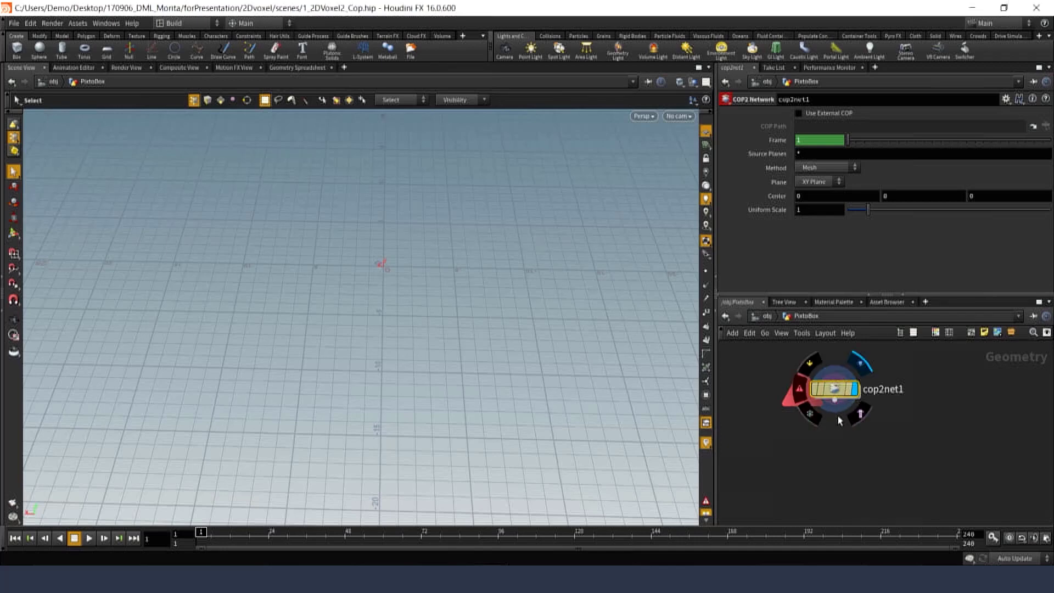
double_click(834, 390)
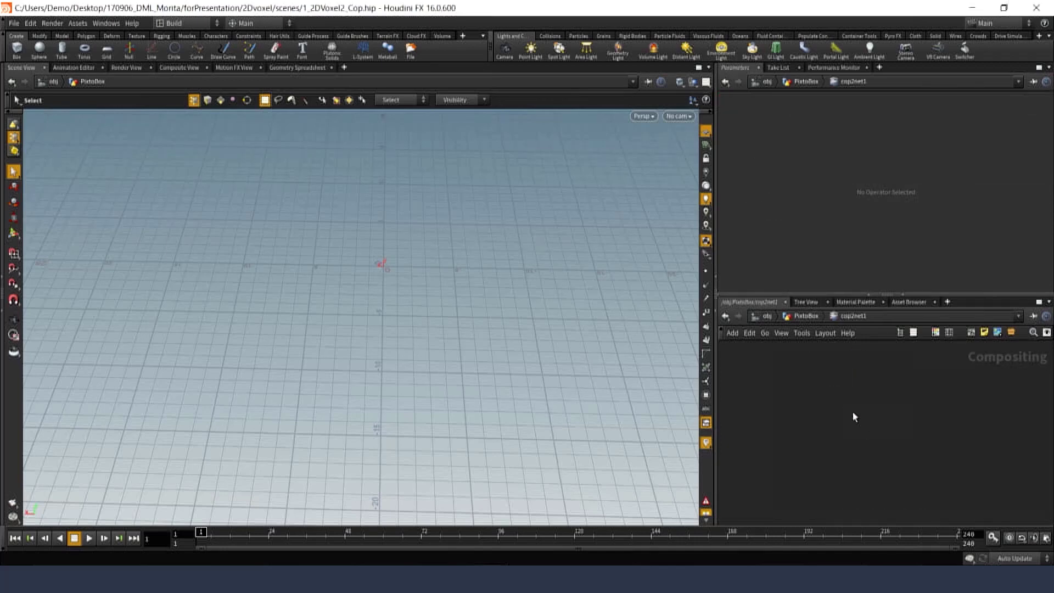
- Inside cop2net1, add a File image node loading Original2.png
key(u)
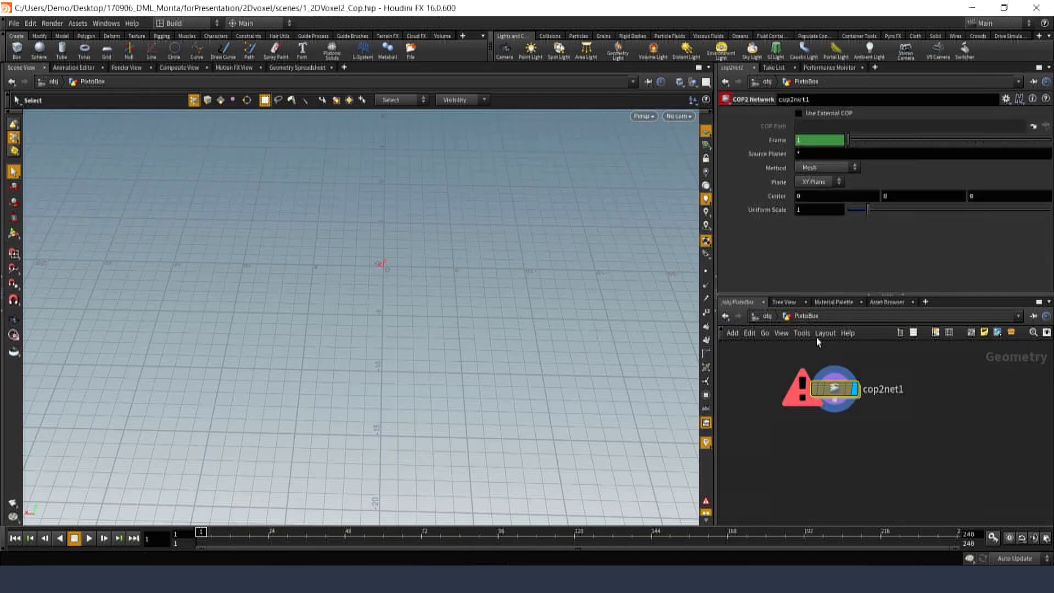
double_click(834, 392)
key(Tab)
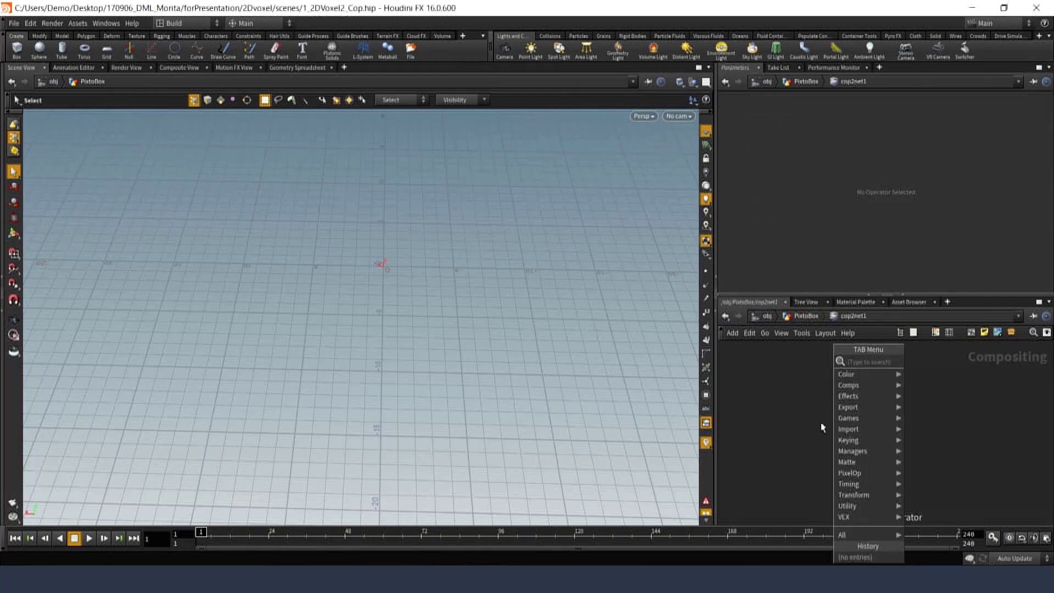
text(file)
key(Return)
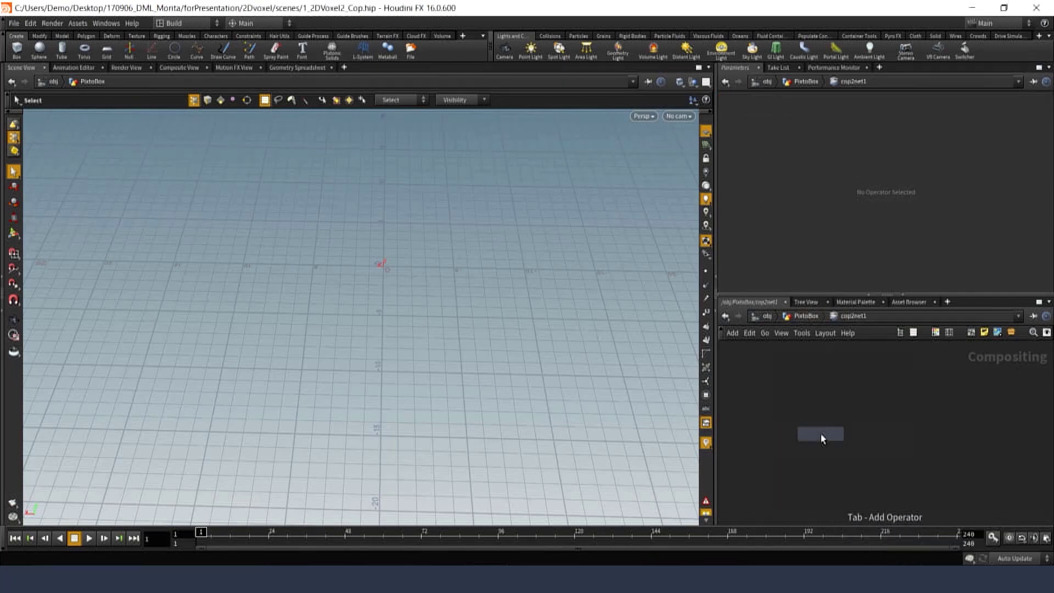
click(820, 433)
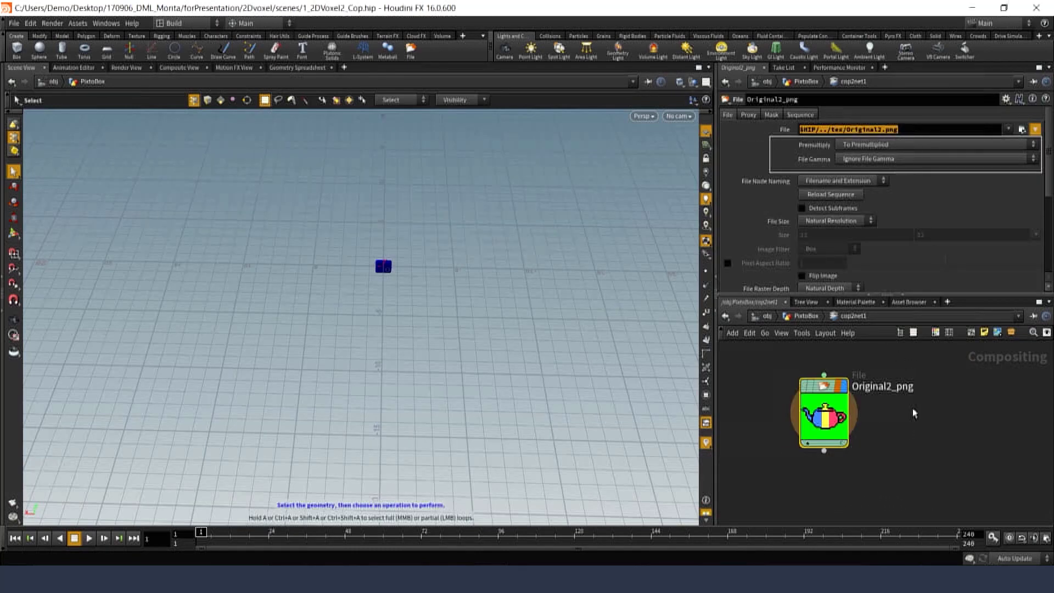
click(778, 369)
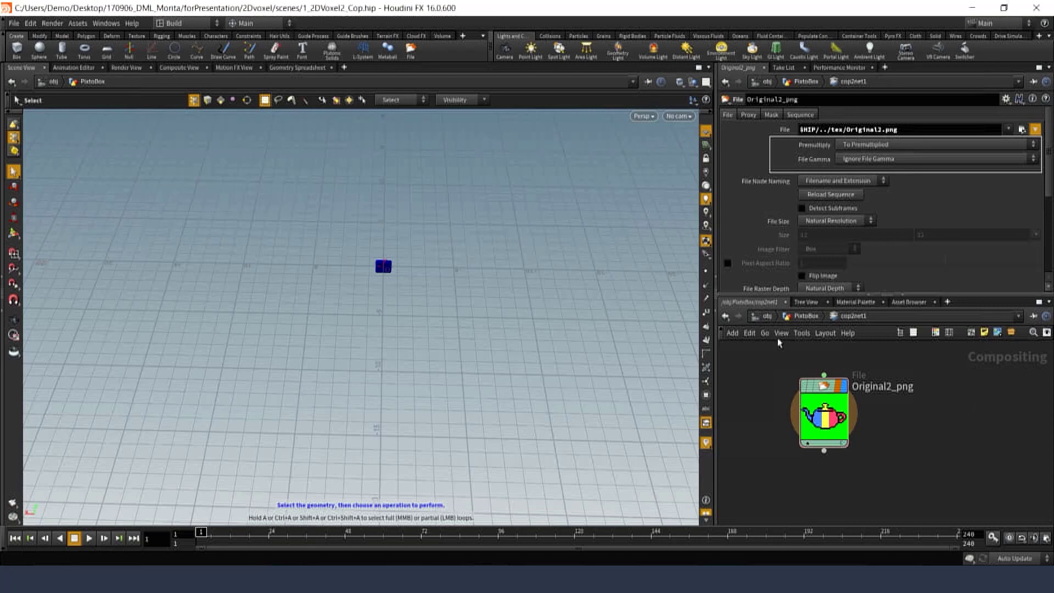
- Show the Original2_png teapot image in the Composite View and zoom in on it
click(176, 68)
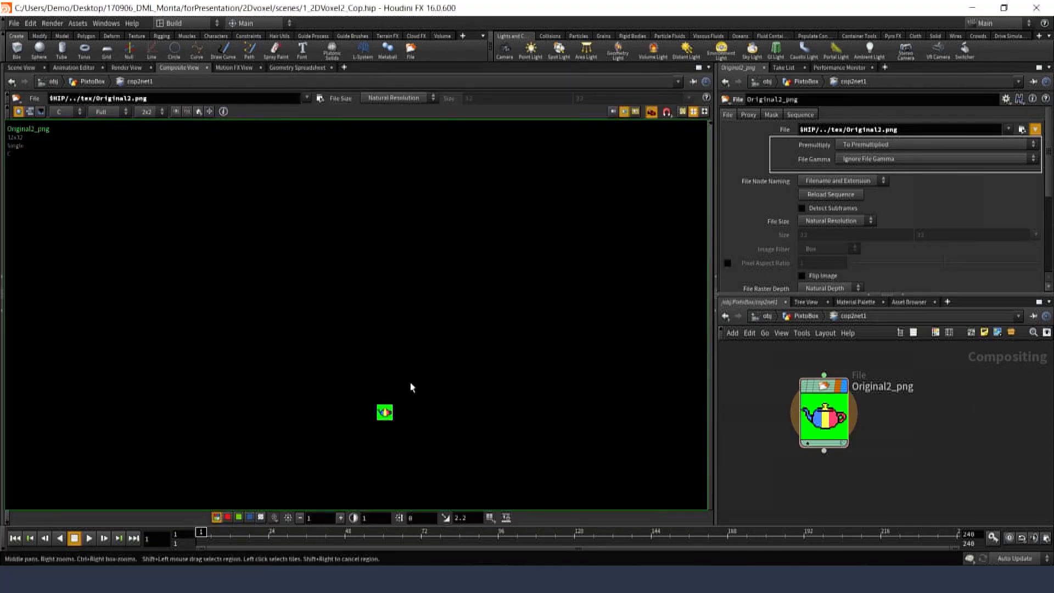
scroll(376, 378, up, 2)
middle_drag(376, 378, 372, 322)
scroll(372, 322, up, 2)
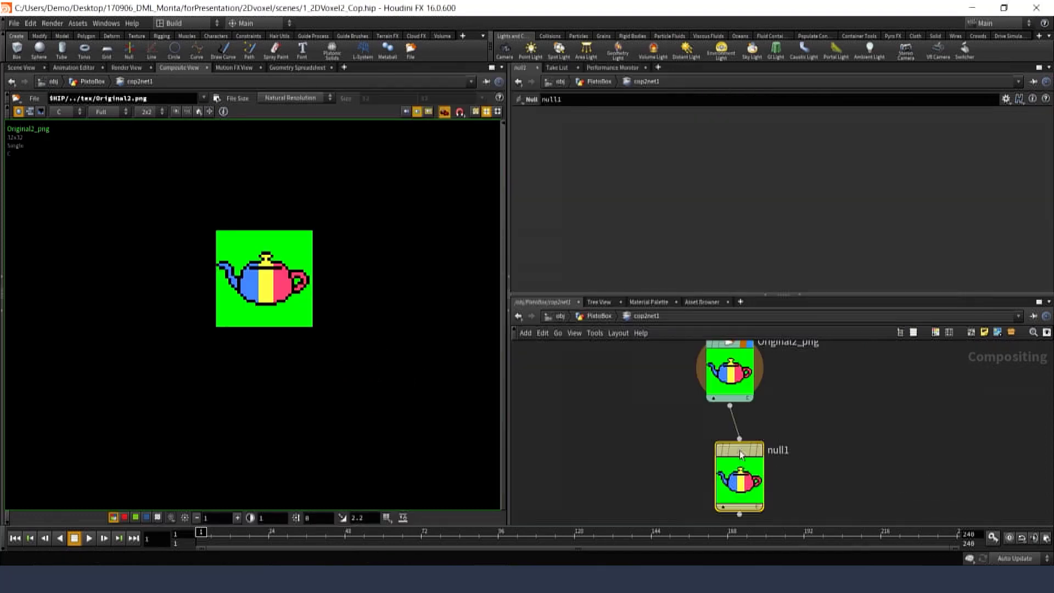
- Align the null under Original2_png and rename it OUT
drag(755, 461, 746, 461)
double_click(762, 451)
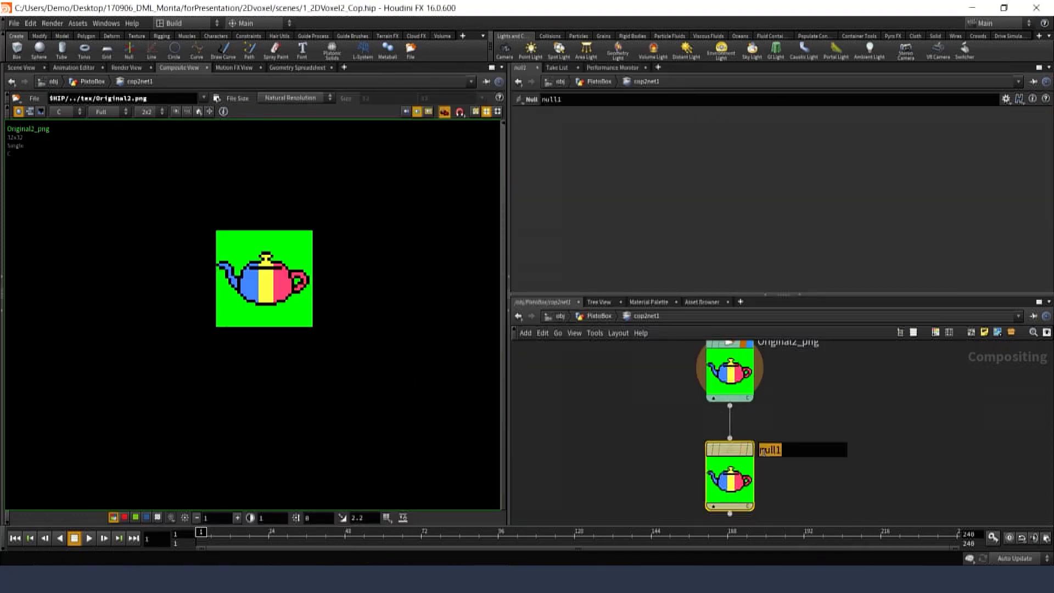
text(OUT)
key(Return)
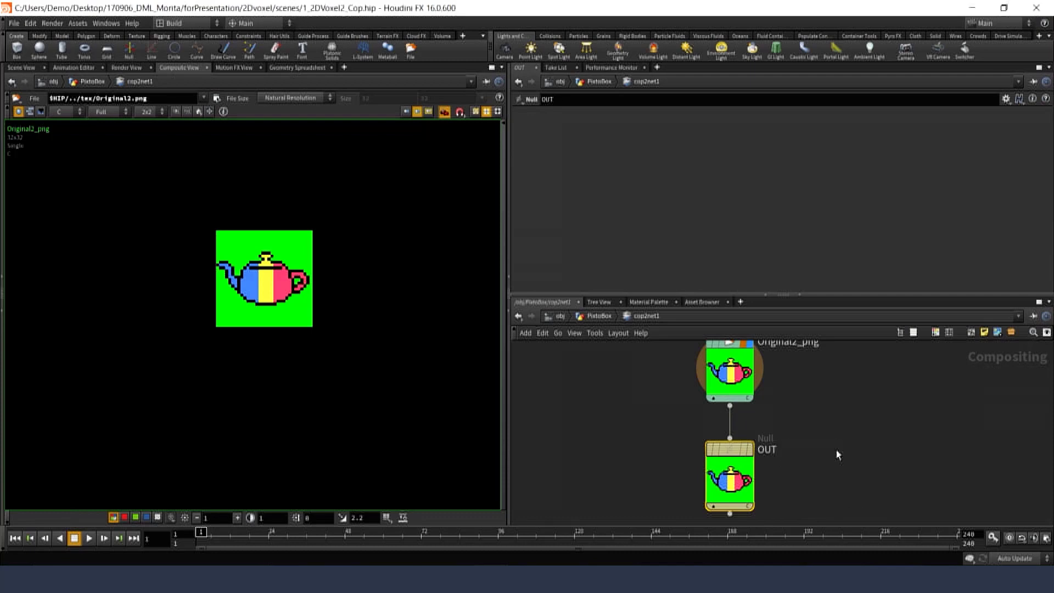
key(h)
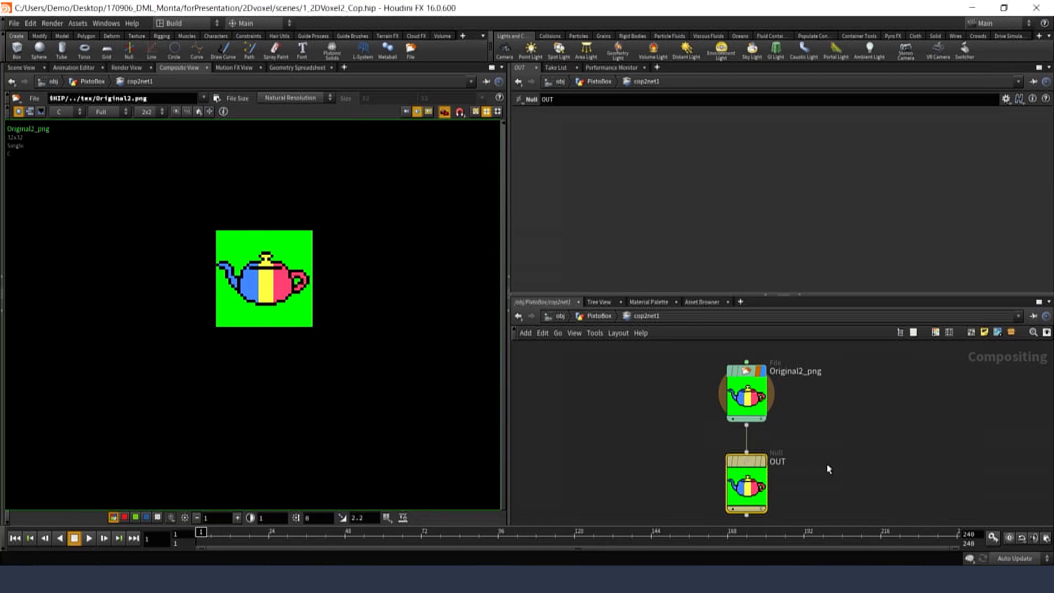
- Recentre the two nodes in the network view and return to the PixtoBox level
middle_drag(826, 464, 840, 462)
key(h)
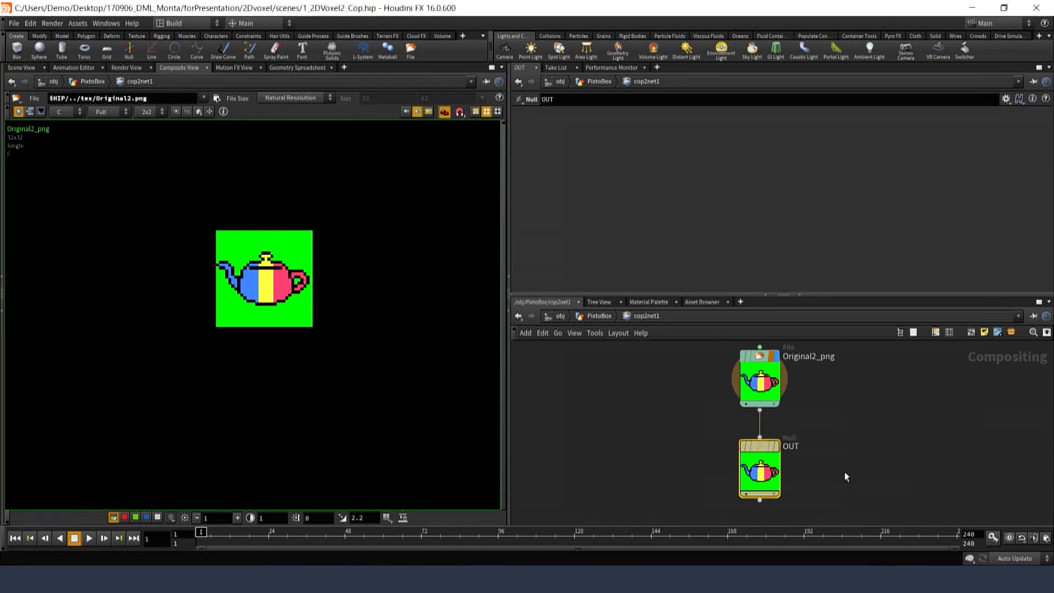
middle_drag(844, 473, 857, 434)
scroll(821, 438, down, 1)
scroll(819, 419, up, 1)
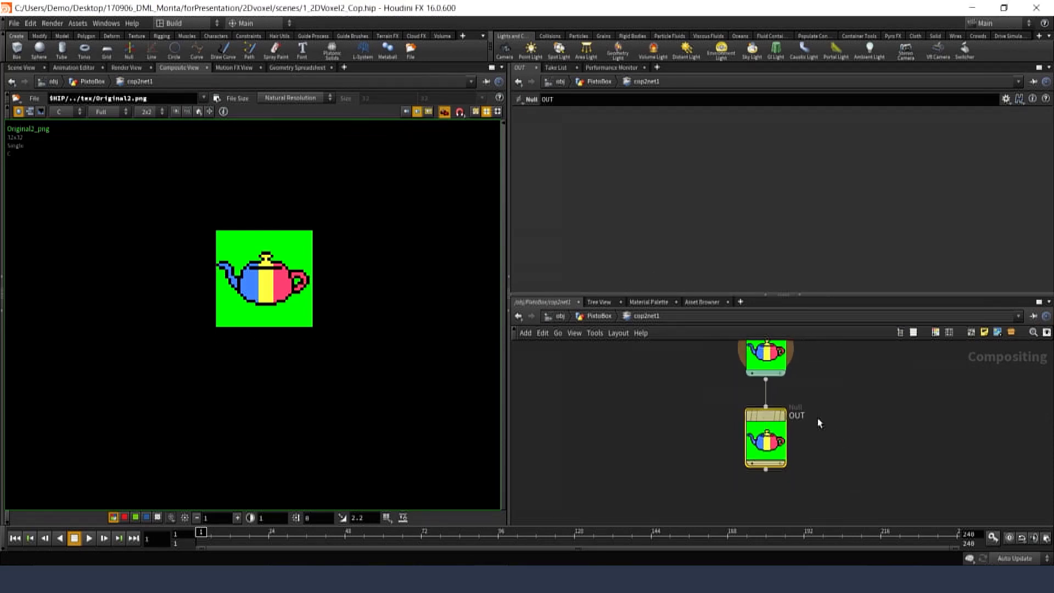
scroll(870, 400, down, 1)
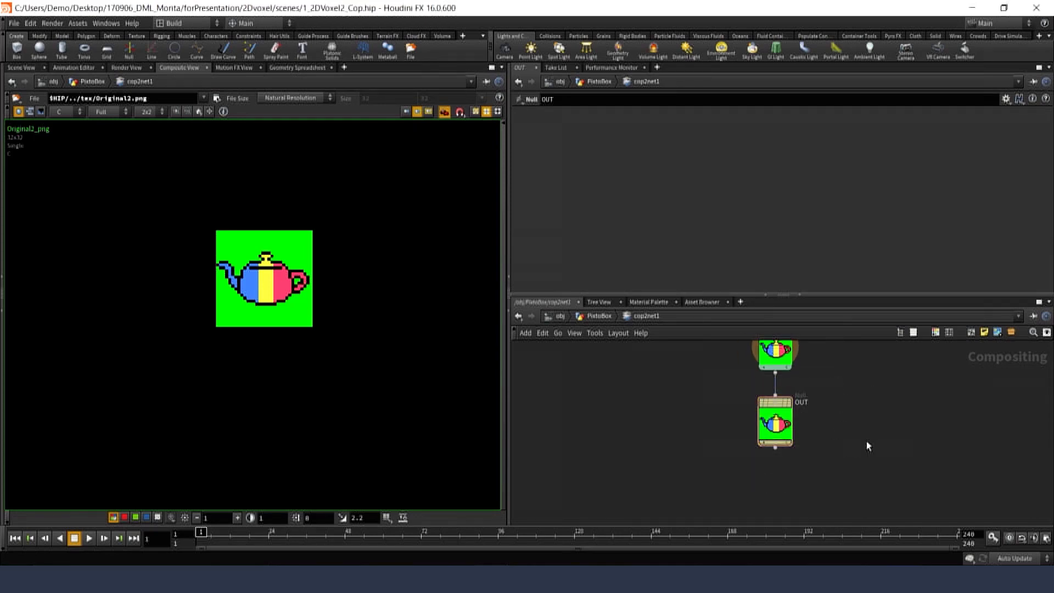
click(598, 316)
double_click(732, 390)
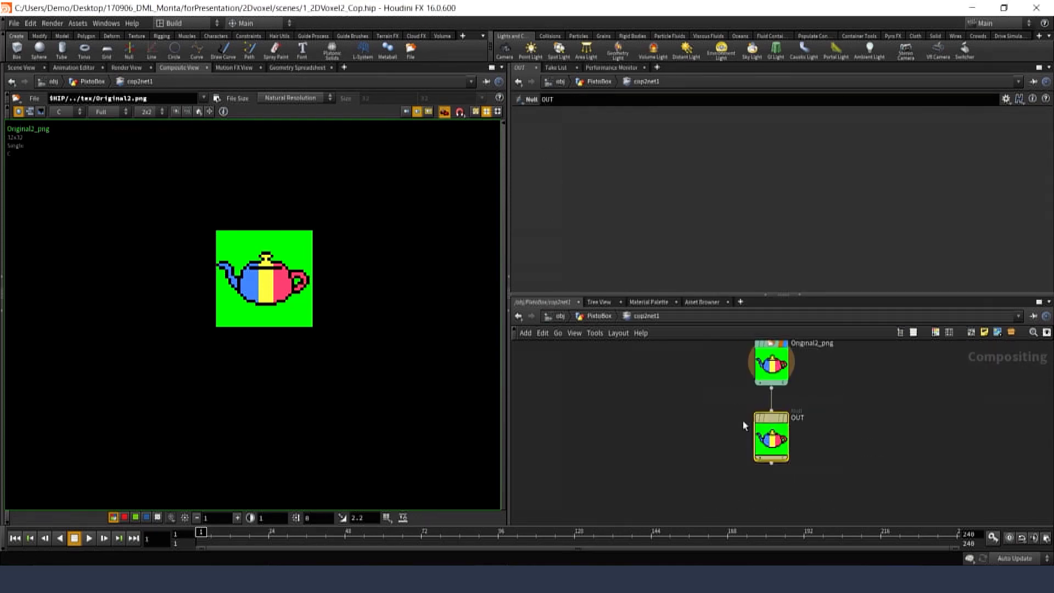
click(608, 320)
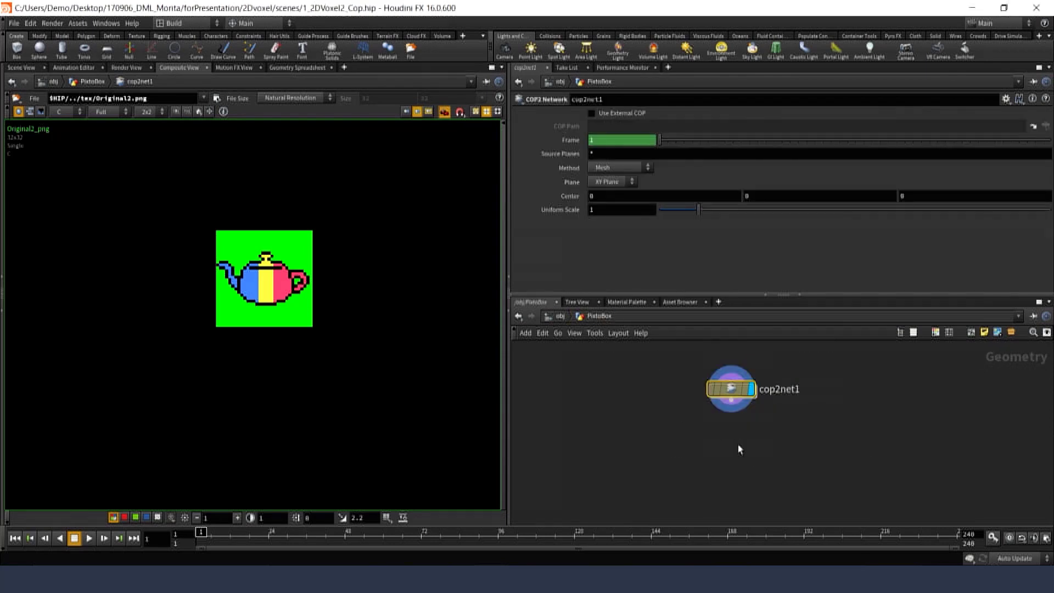
- Re-enter the compositing network, then frame and reposition the OUT node
double_click(733, 384)
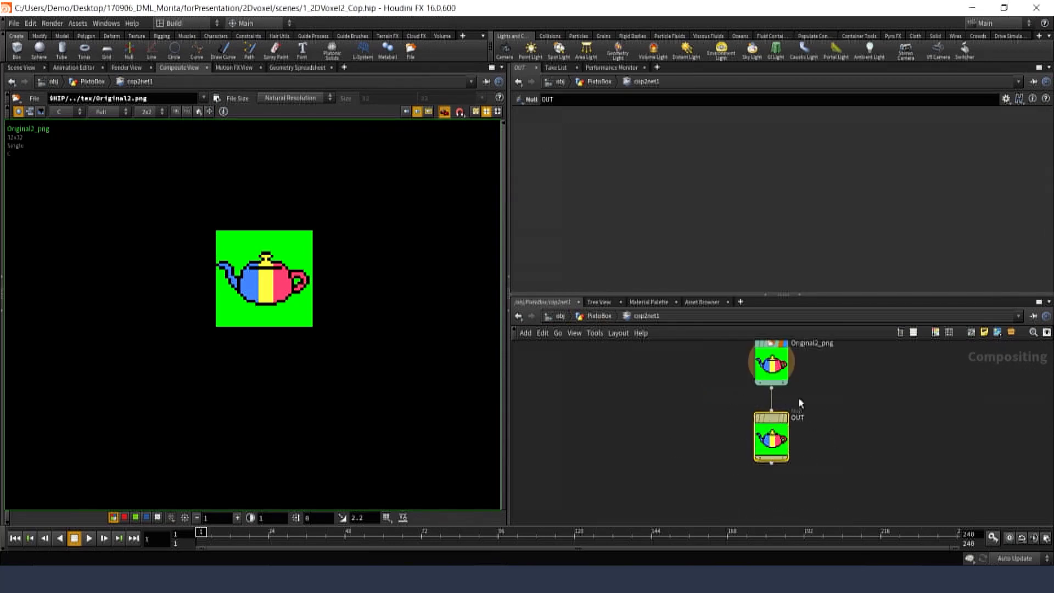
drag(779, 439, 777, 431)
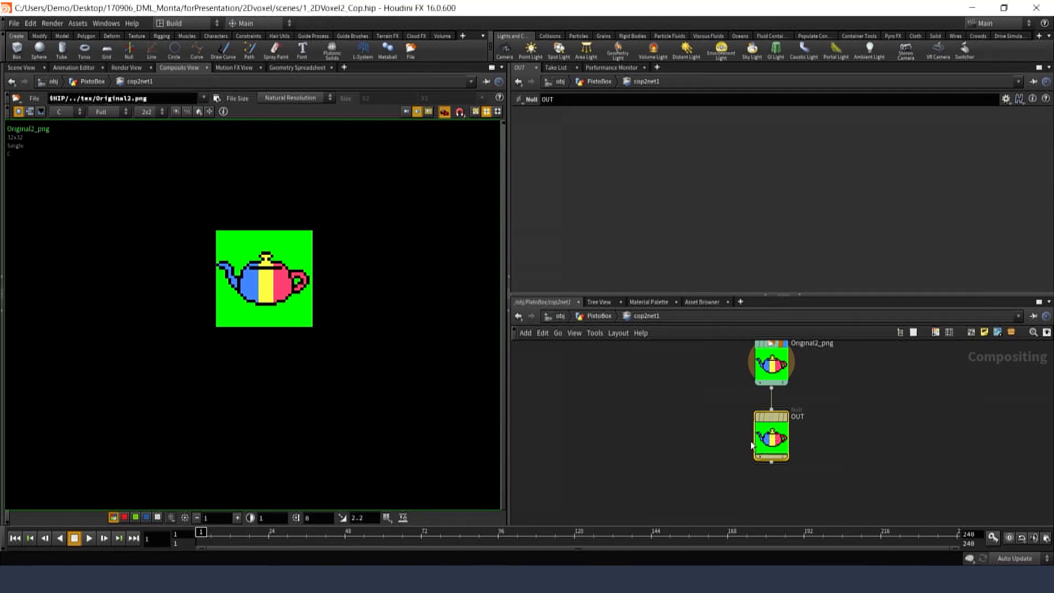
drag(839, 467, 708, 406)
key(f)
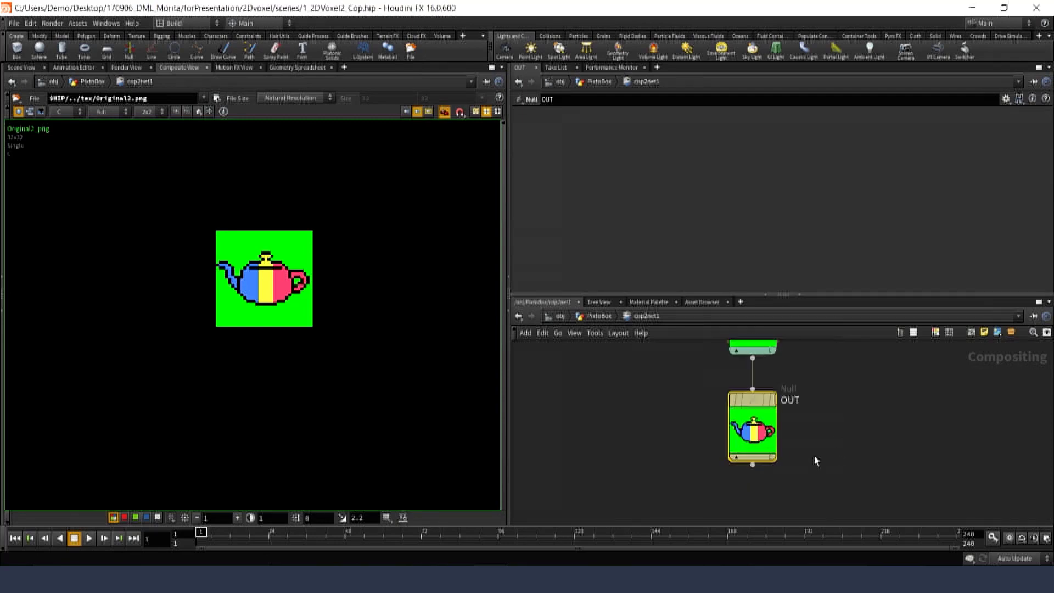
scroll(808, 437, down, 3)
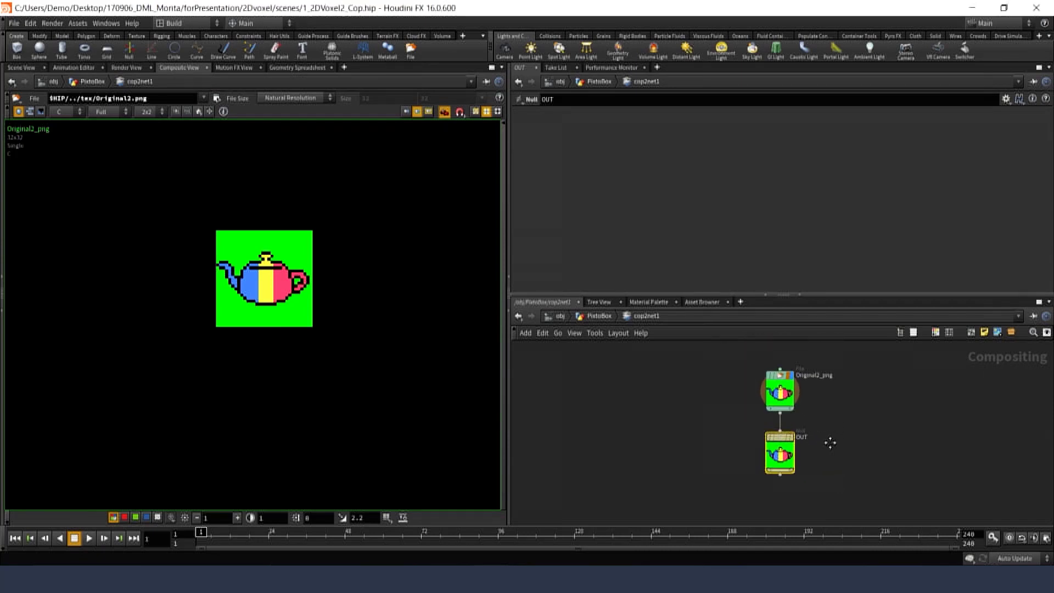
drag(794, 451, 781, 462)
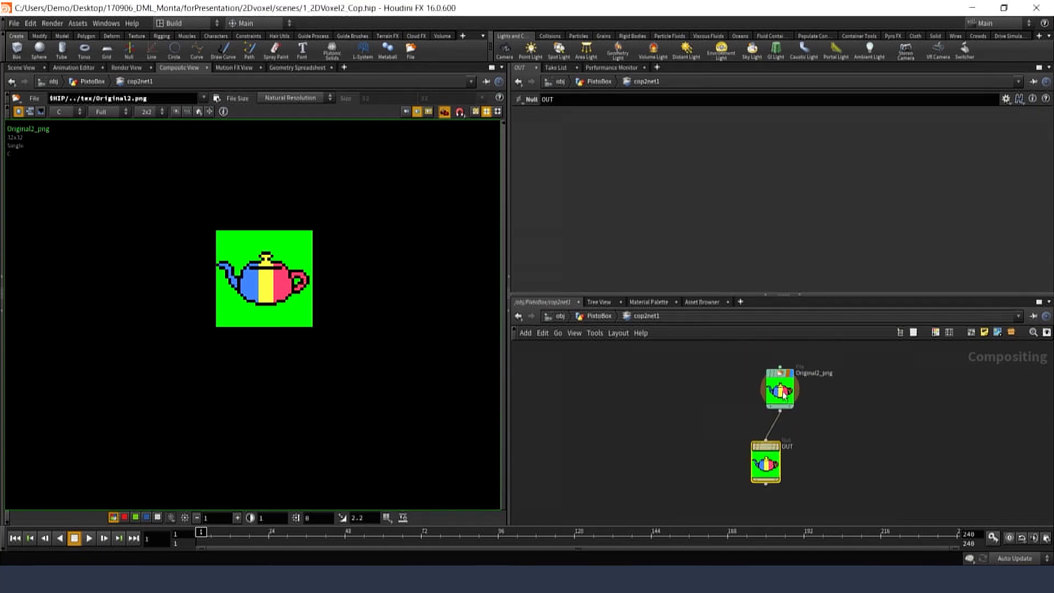
- Place OUT under Original2_png, give it the display flag, and go back to PixtoBox
click(783, 395)
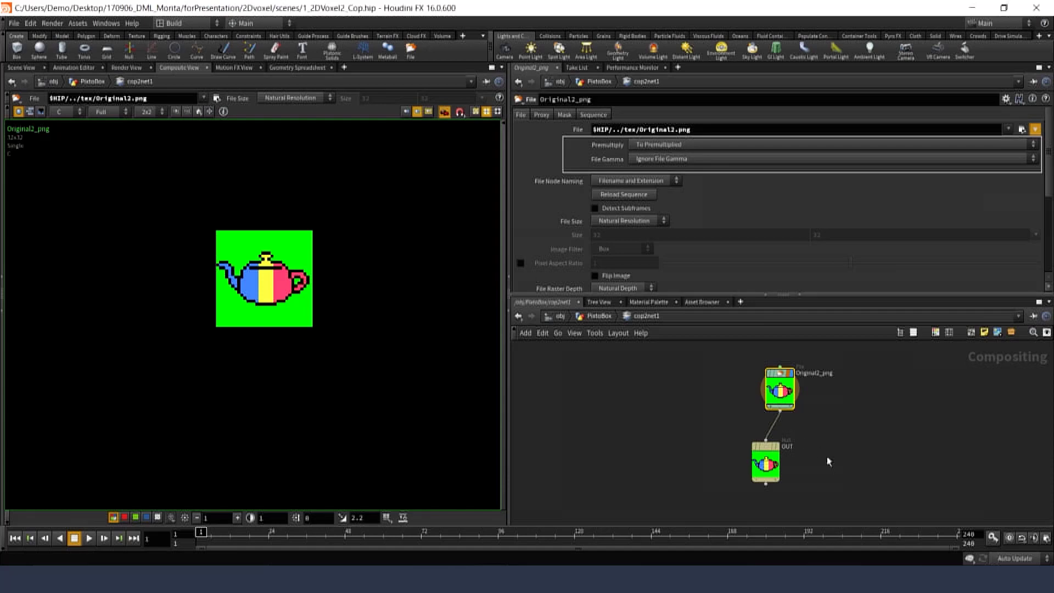
click(779, 409)
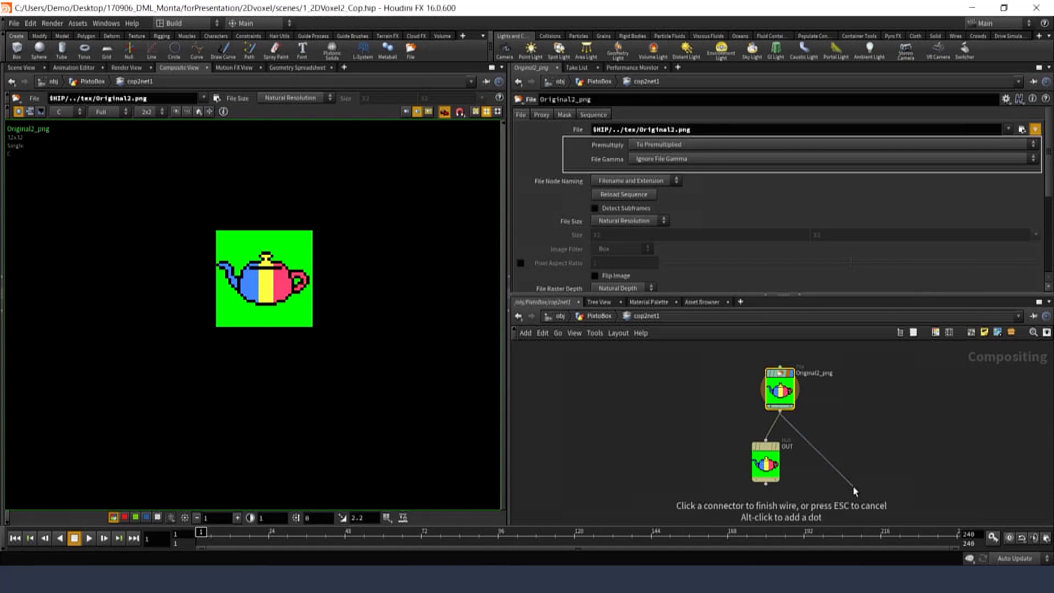
key(Escape)
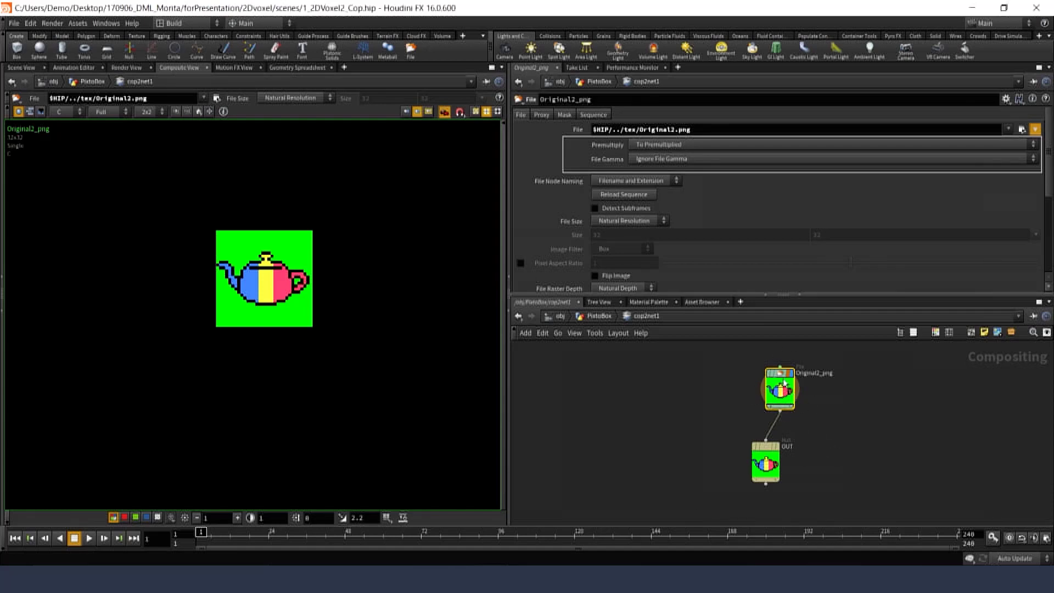
drag(764, 461, 778, 458)
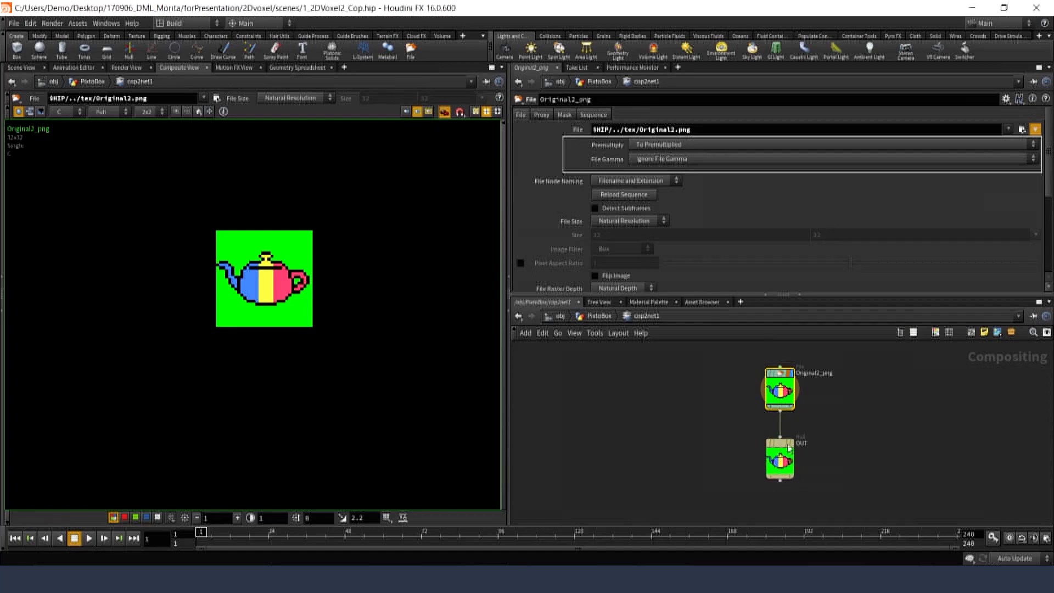
scroll(801, 434, up, 3)
click(769, 391)
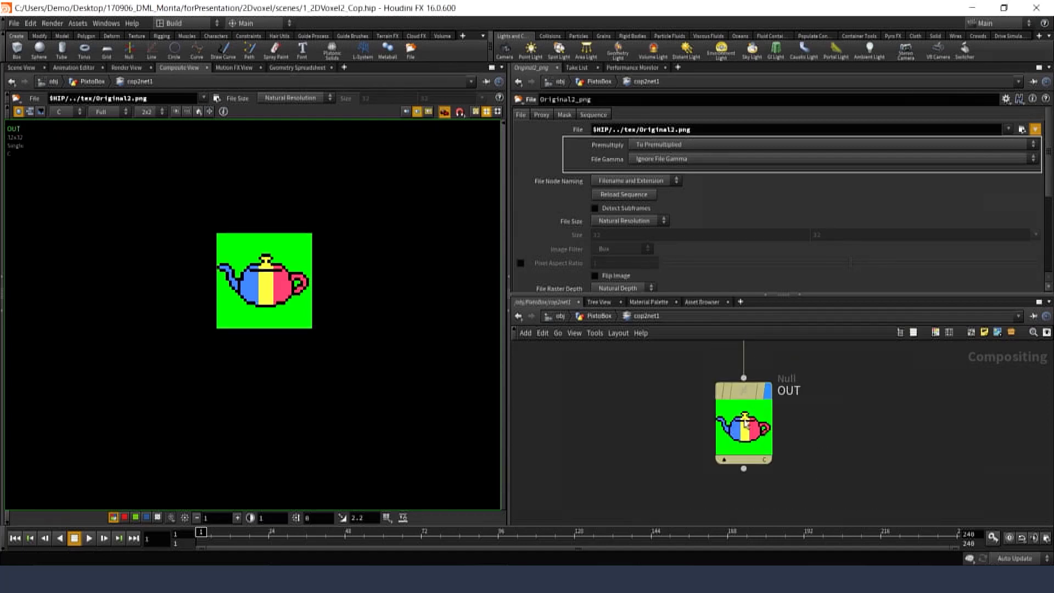
click(592, 316)
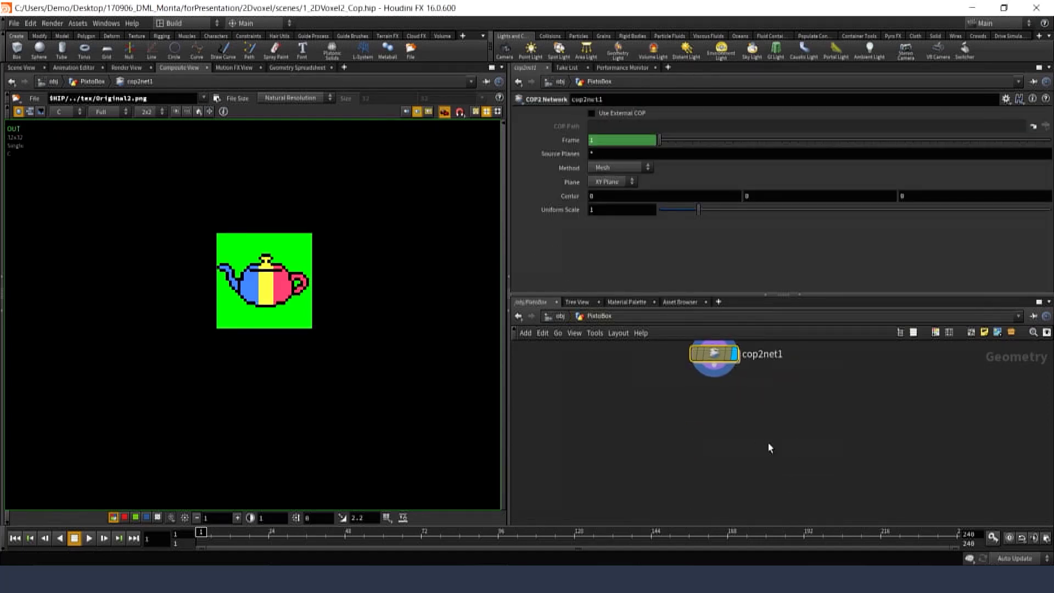
- Switch to Scene View, add a displayed grid1 node in PixtoBox, and start editing its Size
click(25, 68)
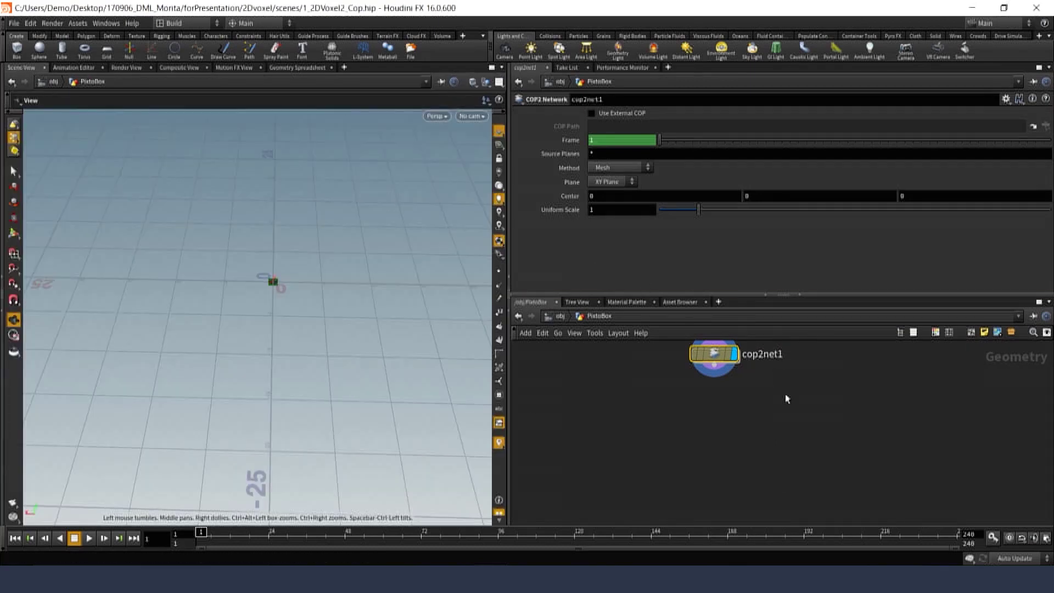
key(Tab)
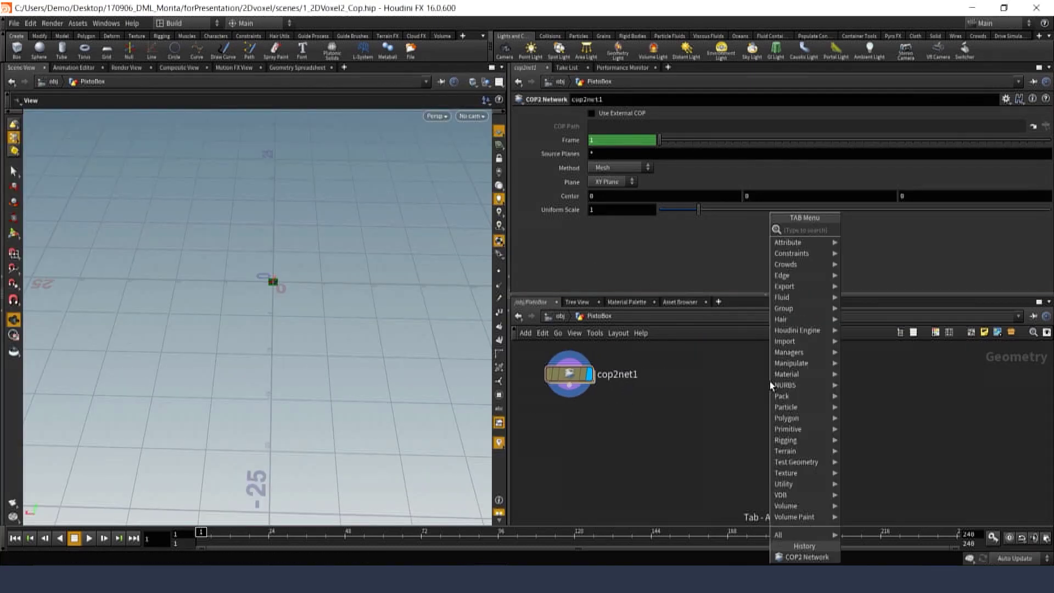
key(Escape)
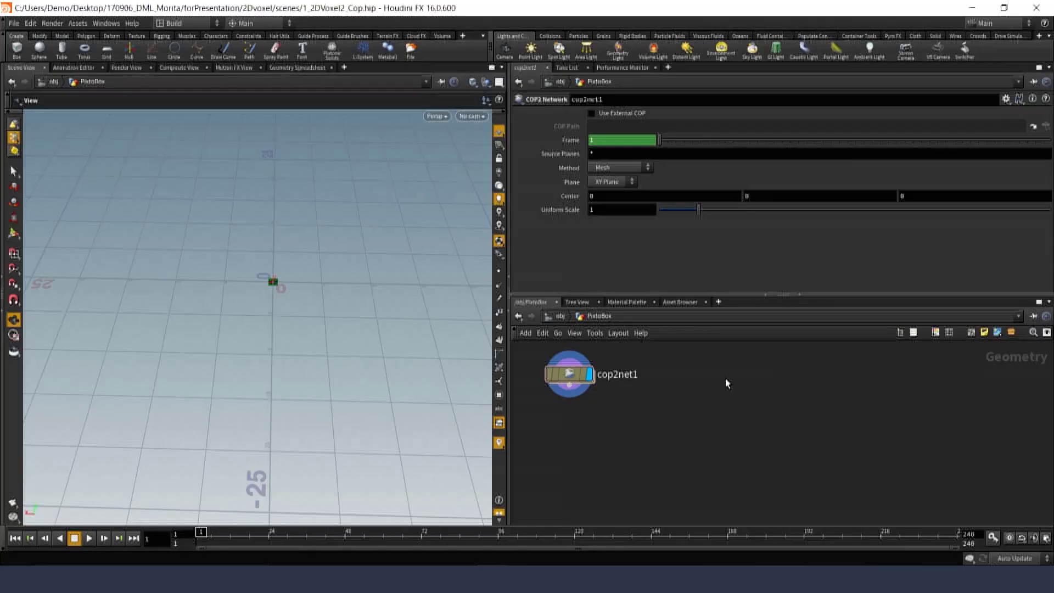
key(Tab)
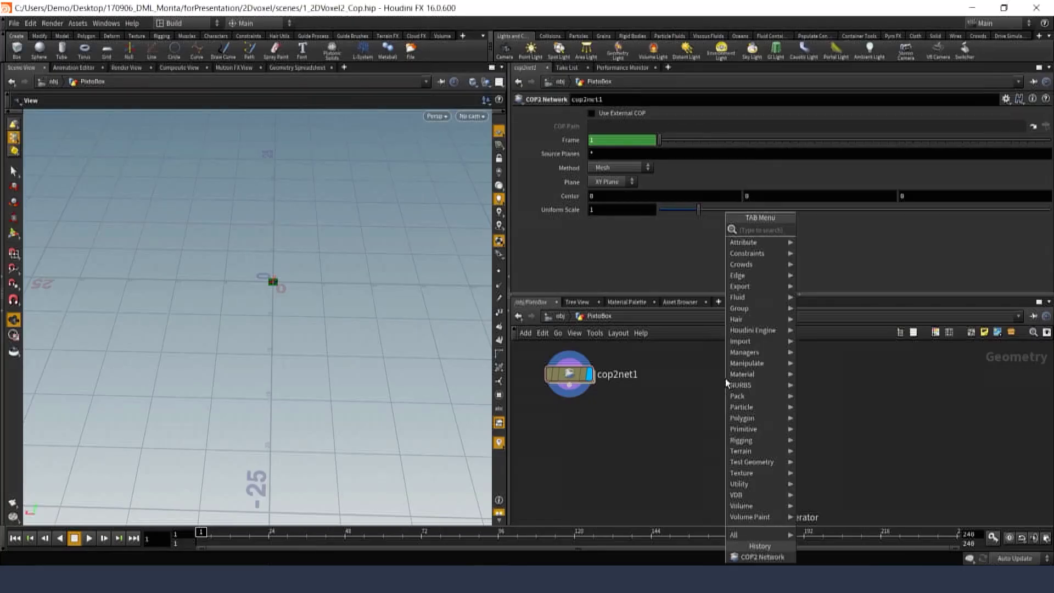
text(grid)
key(Return)
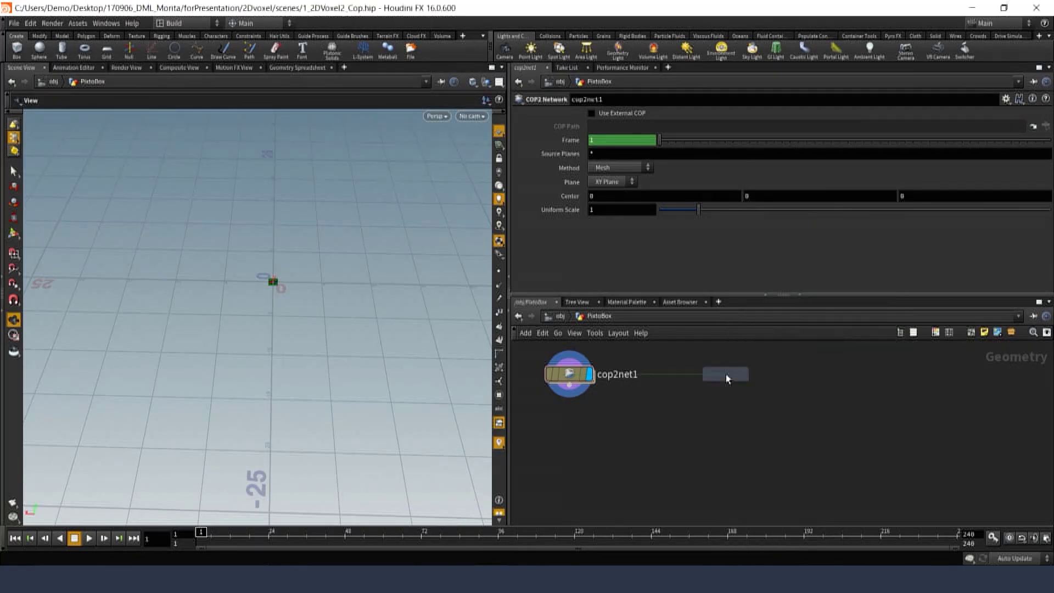
click(725, 376)
click(744, 374)
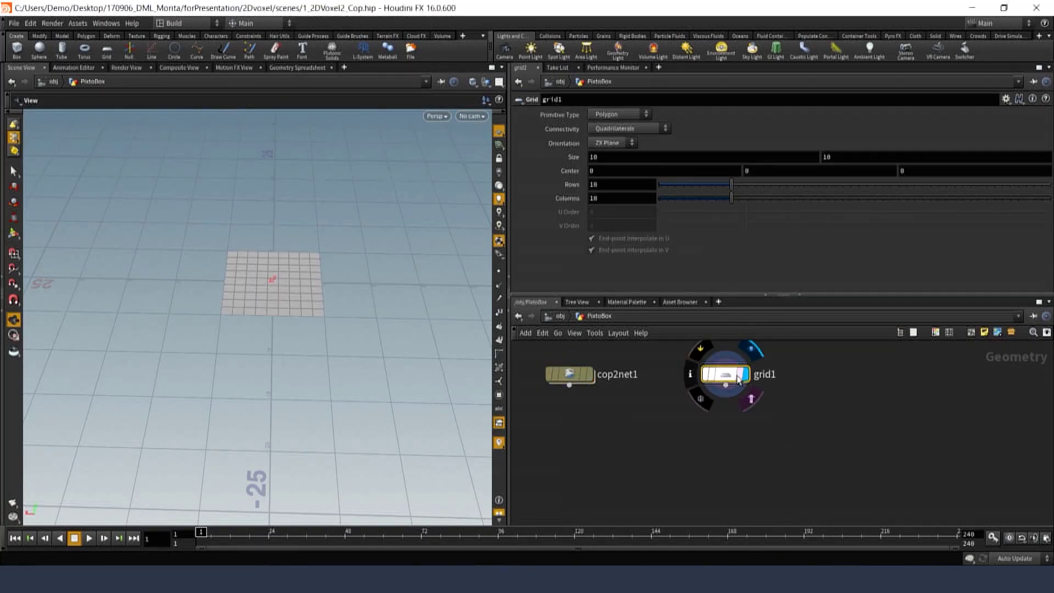
scroll(349, 350, up, 3)
scroll(350, 350, down, 1)
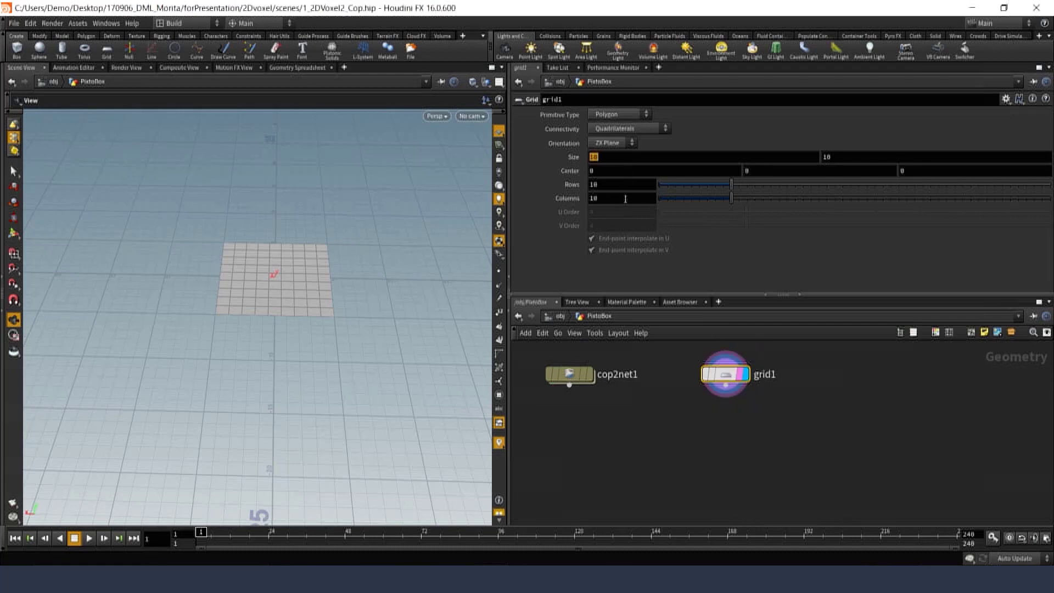
key(Tab)
- Set the grid Size to 32 by 32
text(32)
key(Return)
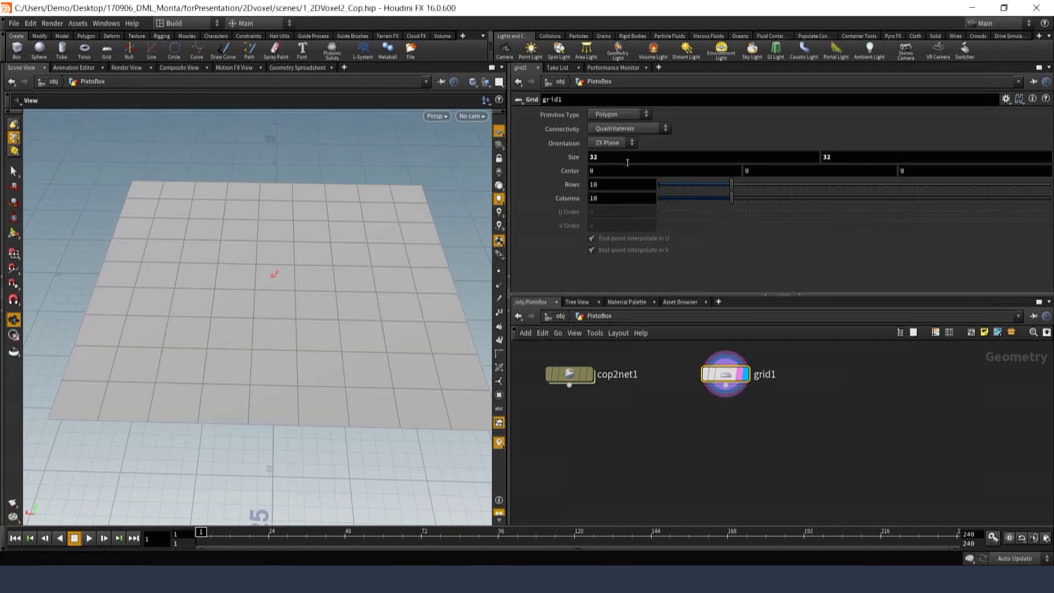
scroll(789, 430, down, 1)
middle_drag(789, 430, 811, 438)
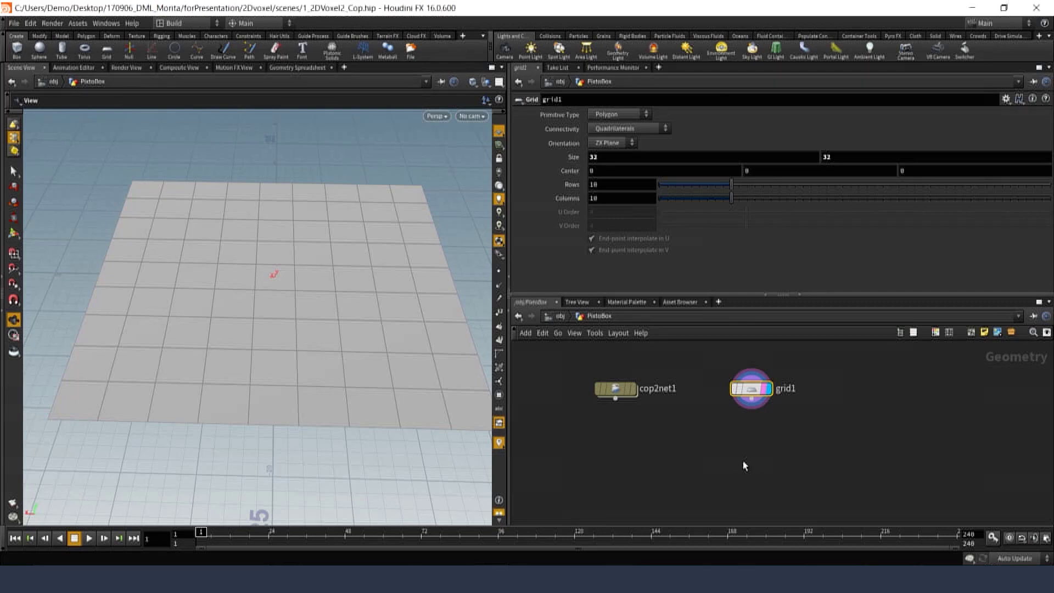
- Drive grid1 Size with res("../cop2net1/OUT",D_XRES) and D_YRES expressions, evaluating to 32
click(620, 157)
text(res()
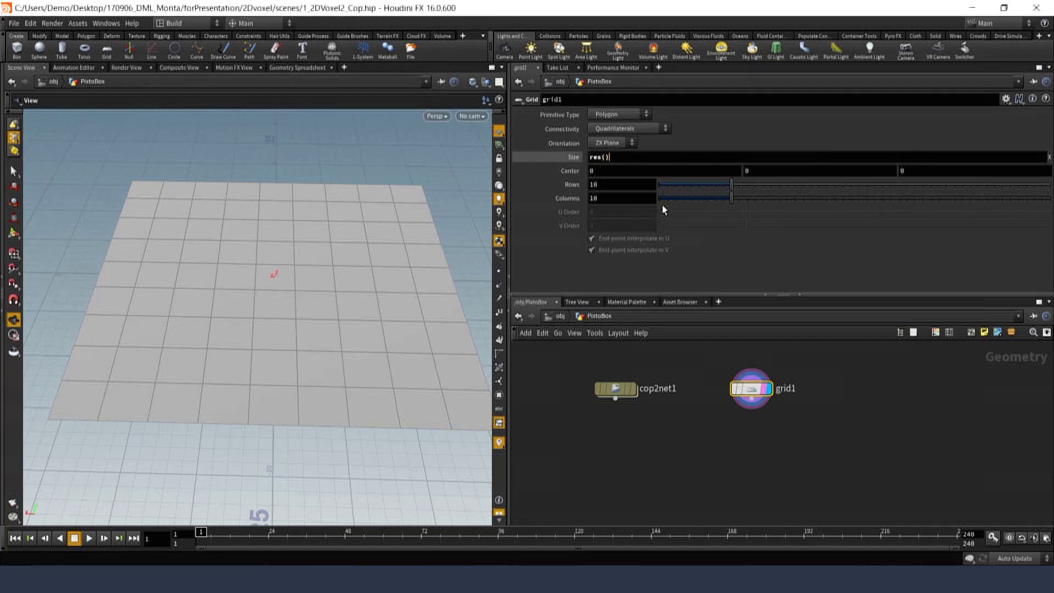
text("../cop2net1/)
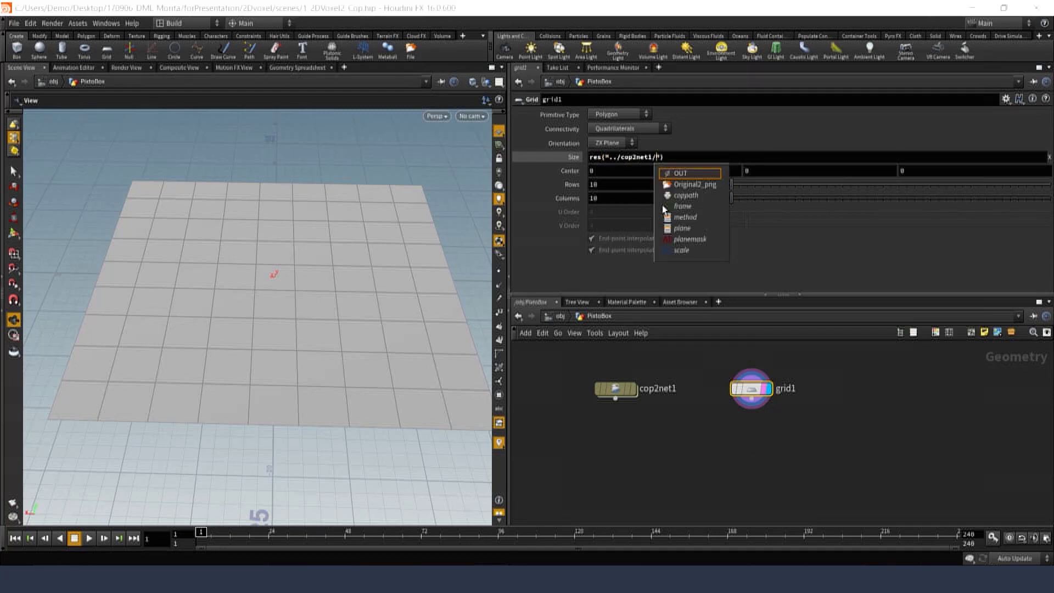
text(OUT)
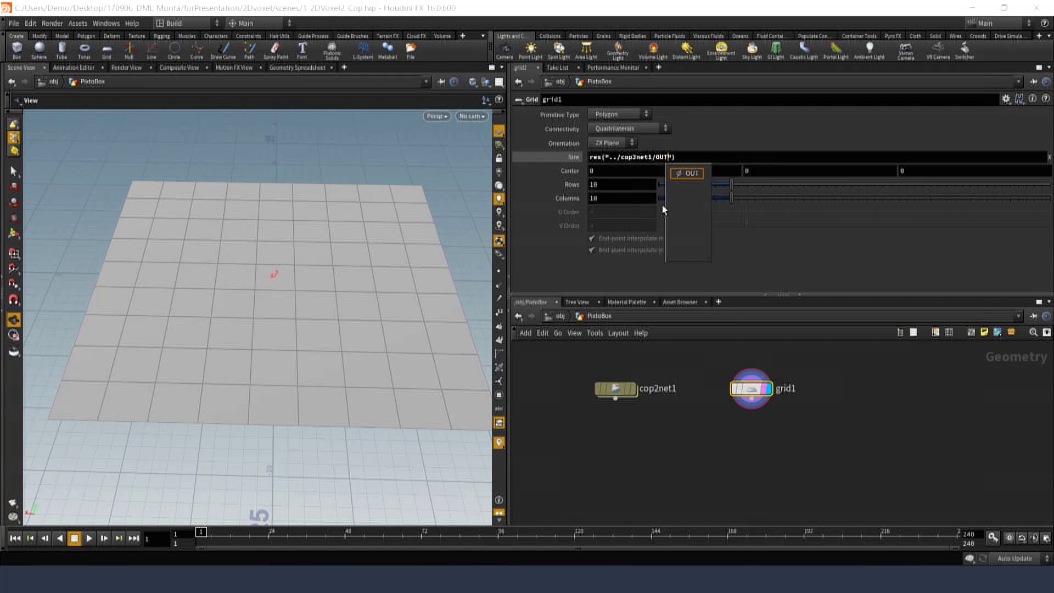
text(")
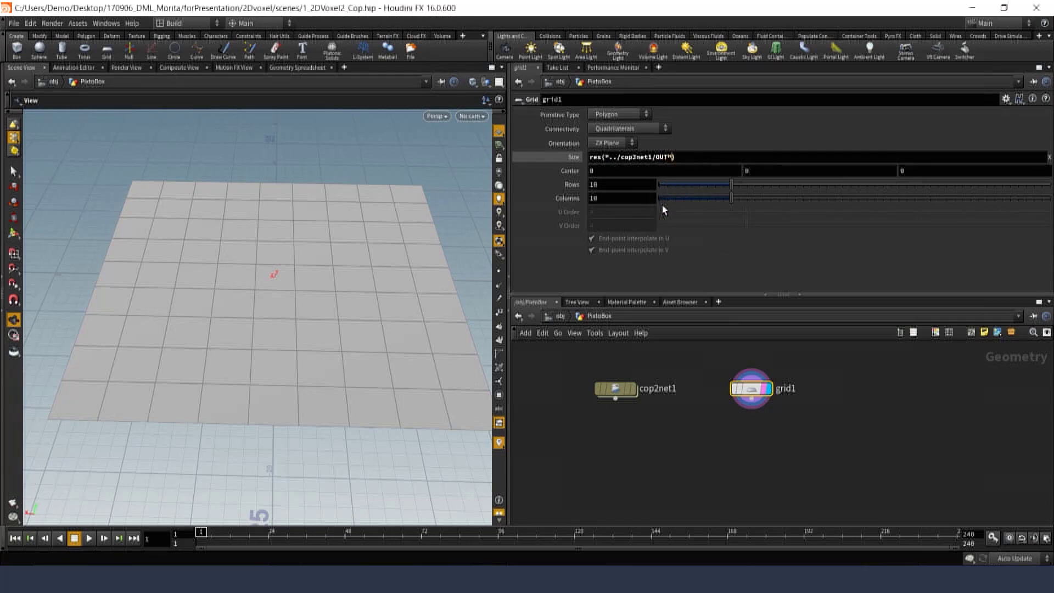
text(,D_XRES)
key(Return)
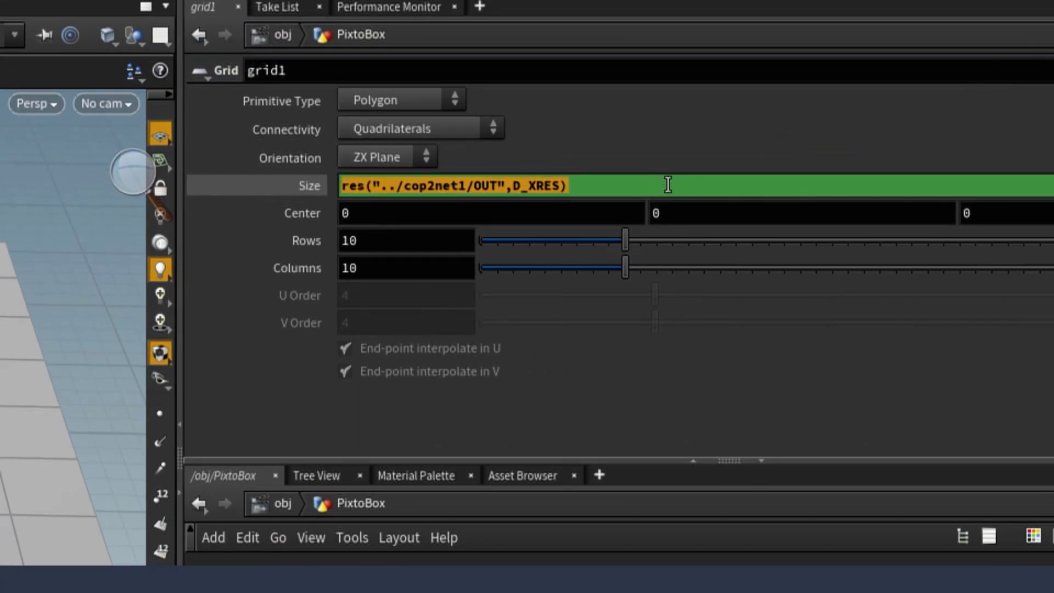
click(502, 216)
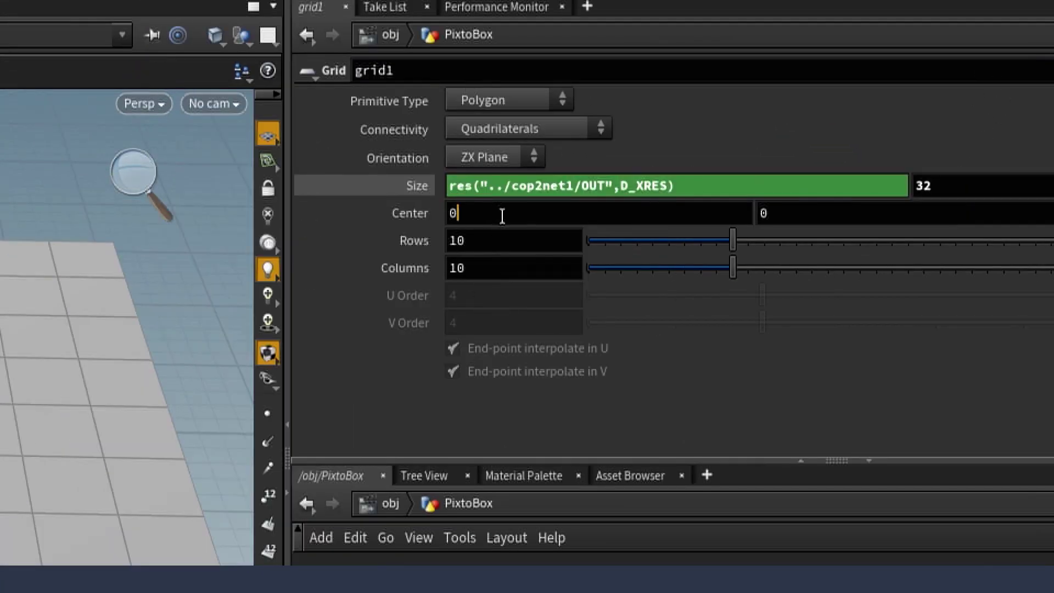
double_click(997, 185)
text(32)
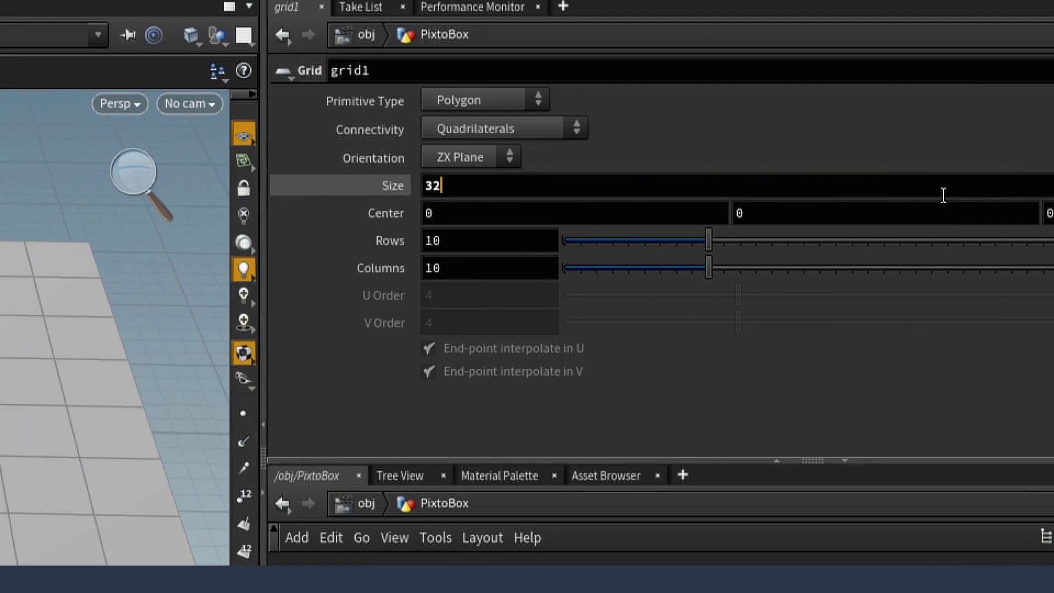
text(res("../cop2net1/OUT",D_XRES))
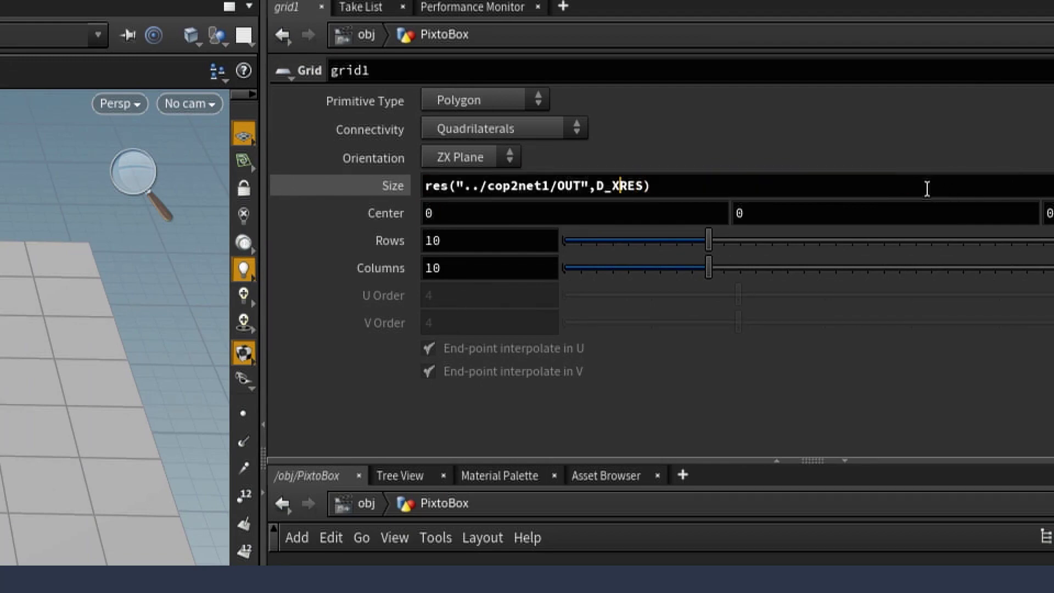
key(BackSpace)
text(Y)
key(Return)
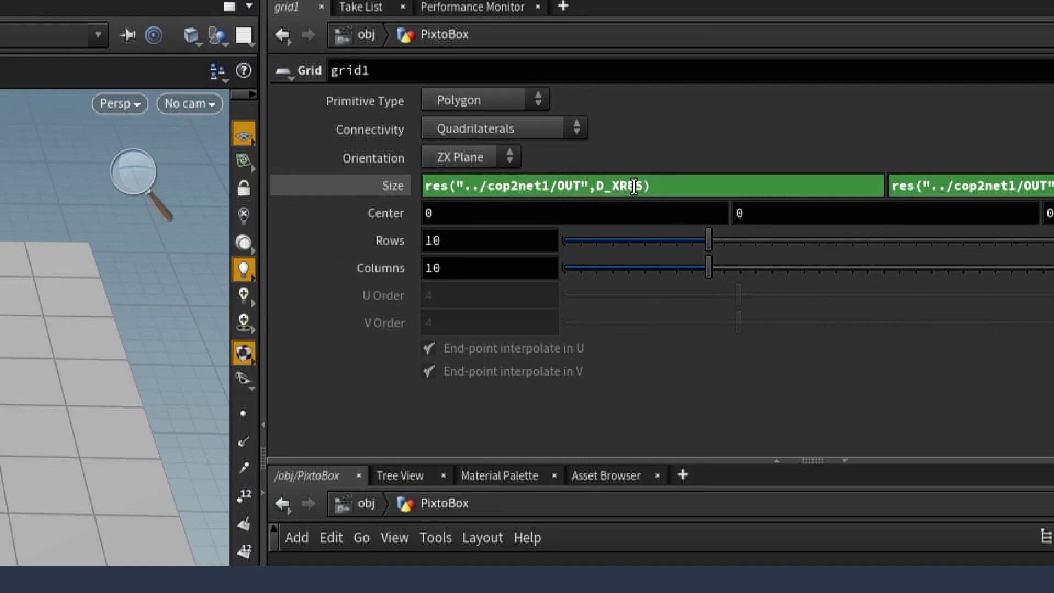
middle_click(389, 183)
click(389, 184)
- Set Rows and Columns to the D_XRES and D_YRES res() expressions plus 1
double_click(437, 240)
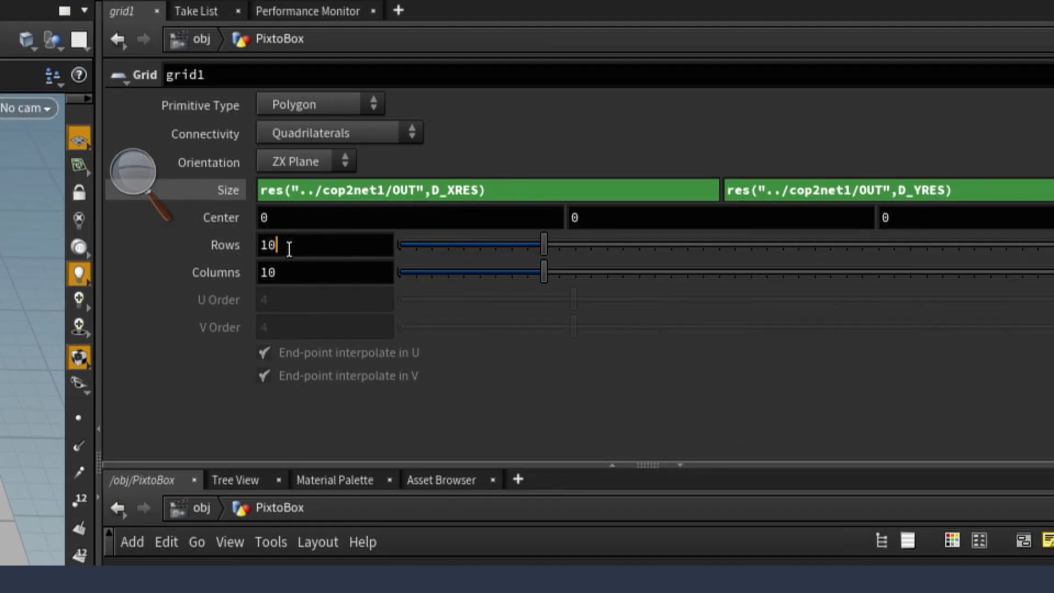
text(res("../cop2net1/OUT",D_XRES))
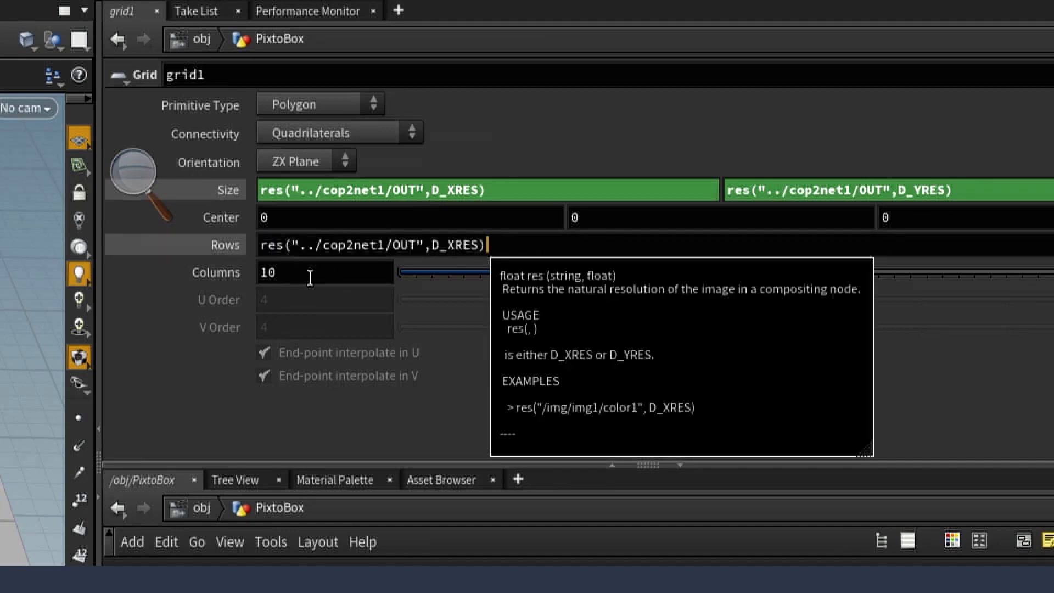
text(+1)
key(Return)
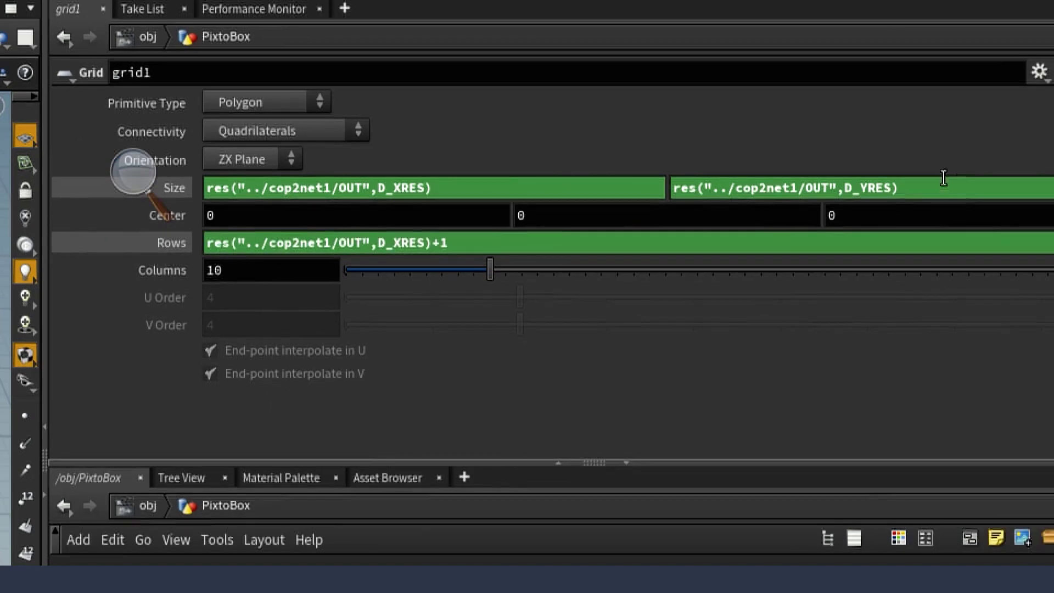
drag(940, 184, 602, 160)
key(ctrl+c)
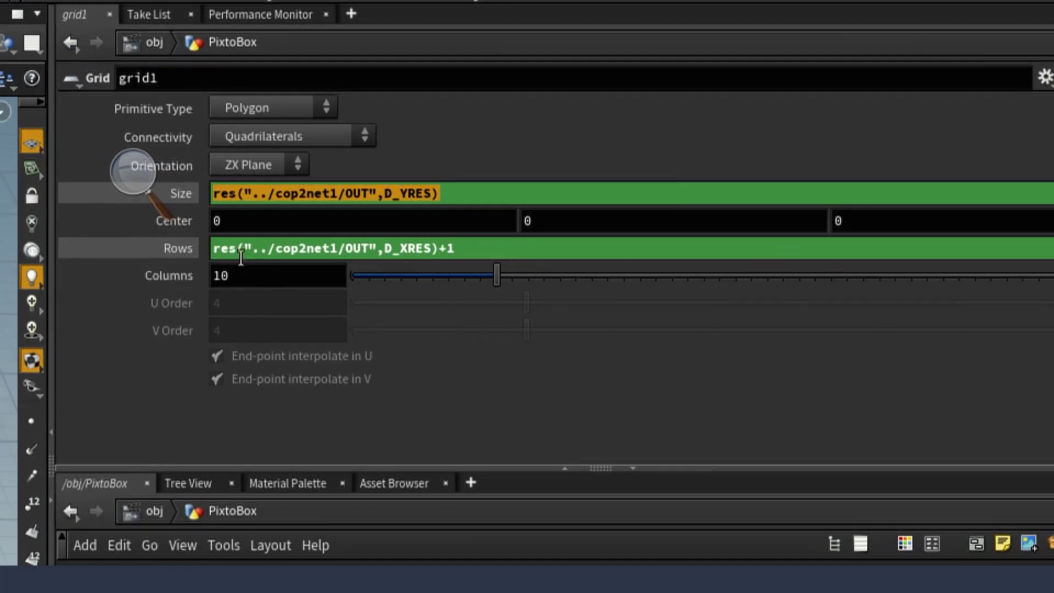
double_click(223, 270)
key(ctrl+v)
text(+1)
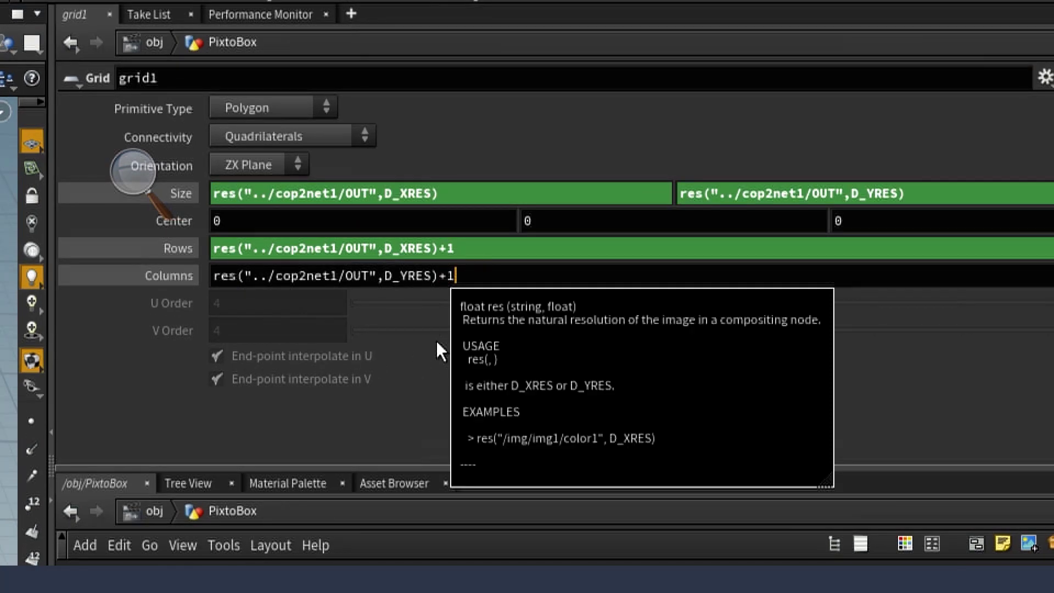
key(Return)
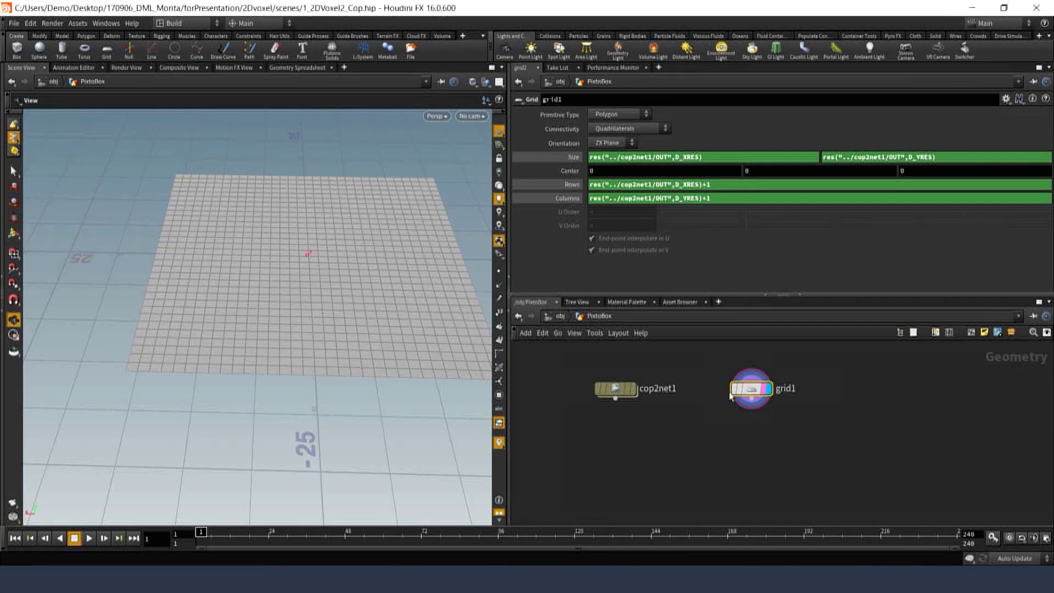
- Add a displayed divide1 under grid1 with Convex Polygons off and Compute Dual on
key(Tab)
text(divide)
key(Return)
click(710, 429)
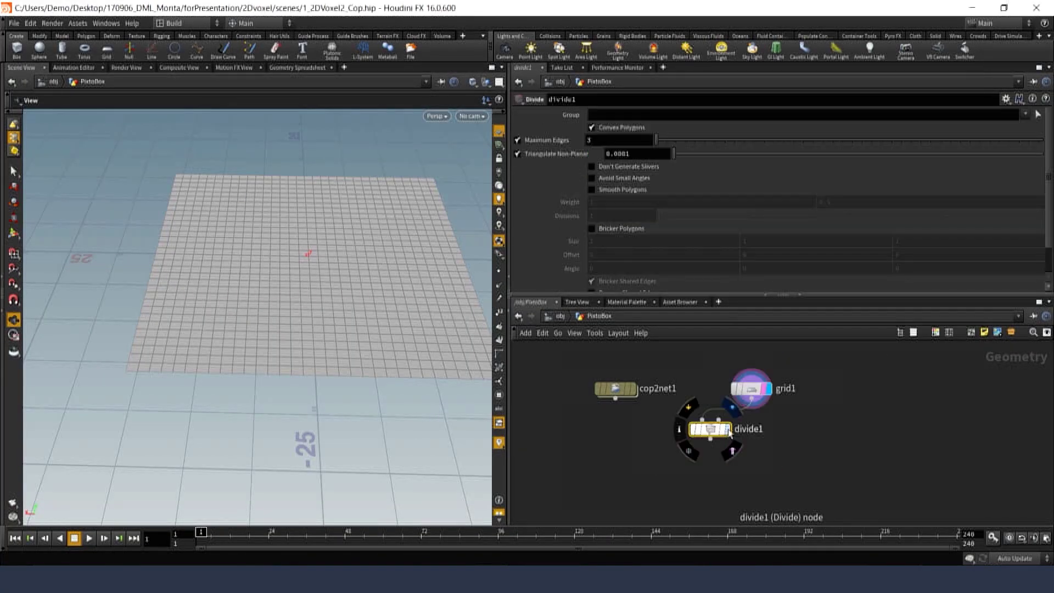
click(728, 430)
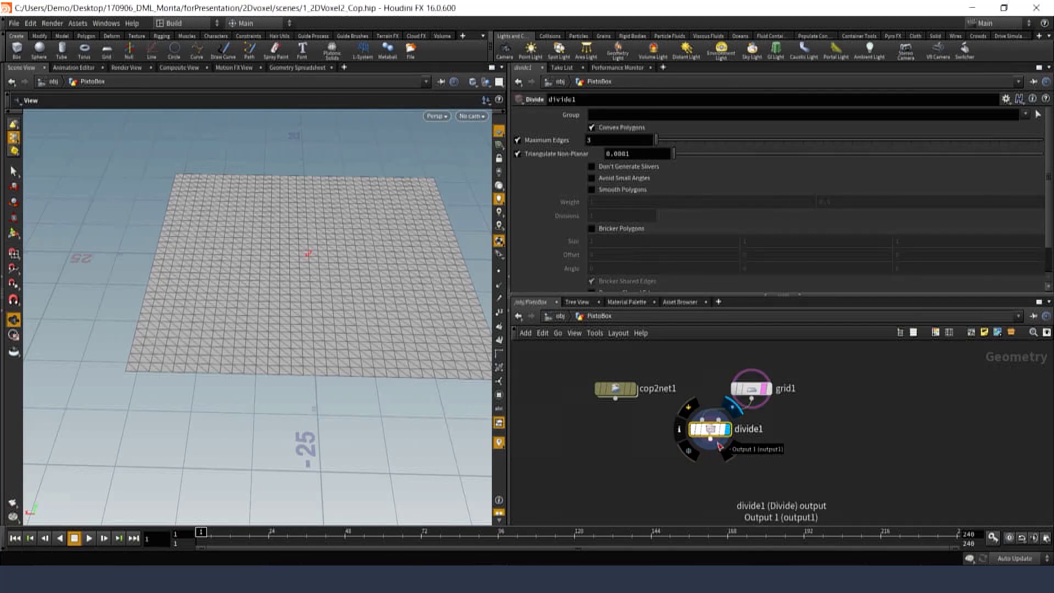
click(591, 127)
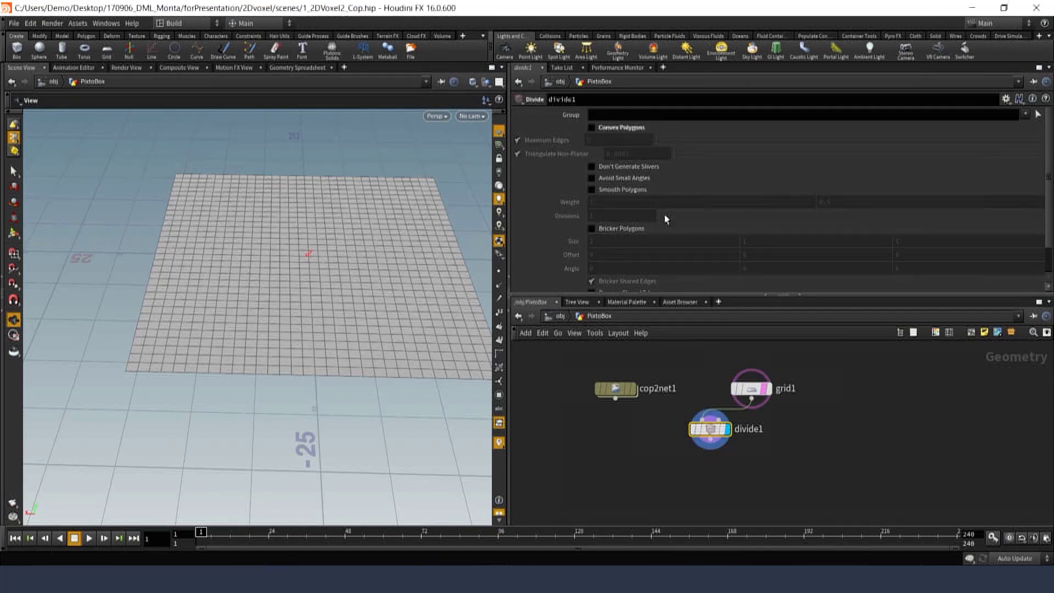
scroll(641, 238, down, 3)
click(623, 275)
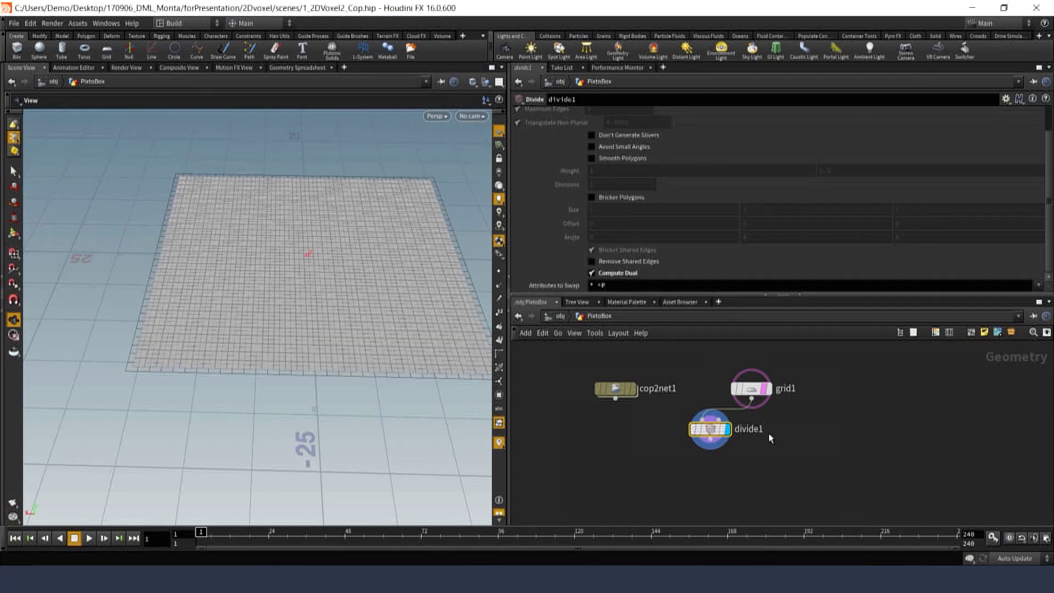
- Branch a Group Create node off grid1 with group name DeleteGroup
click(752, 399)
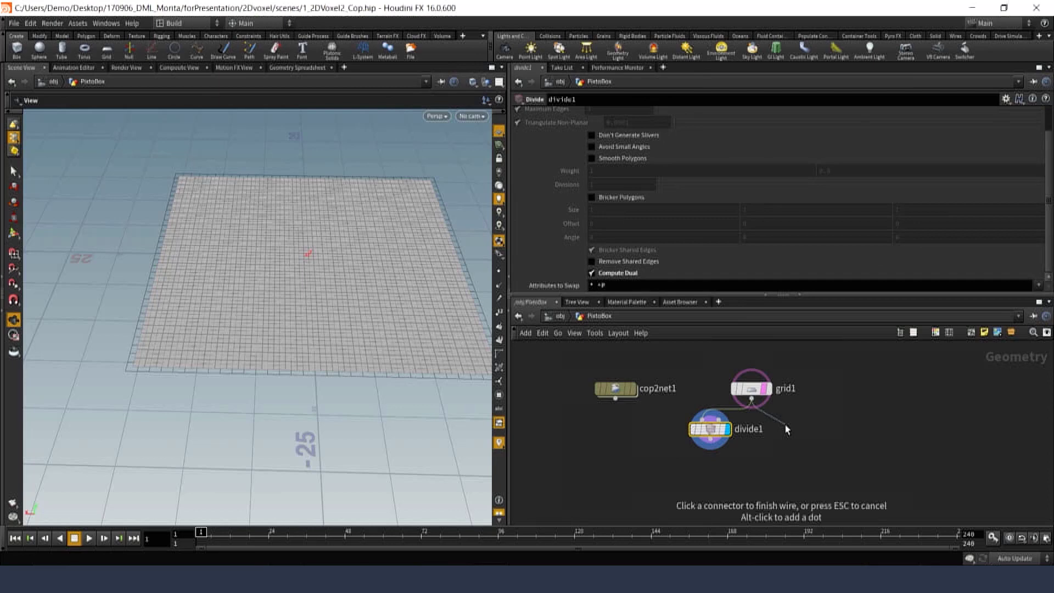
key(Tab)
text(delet)
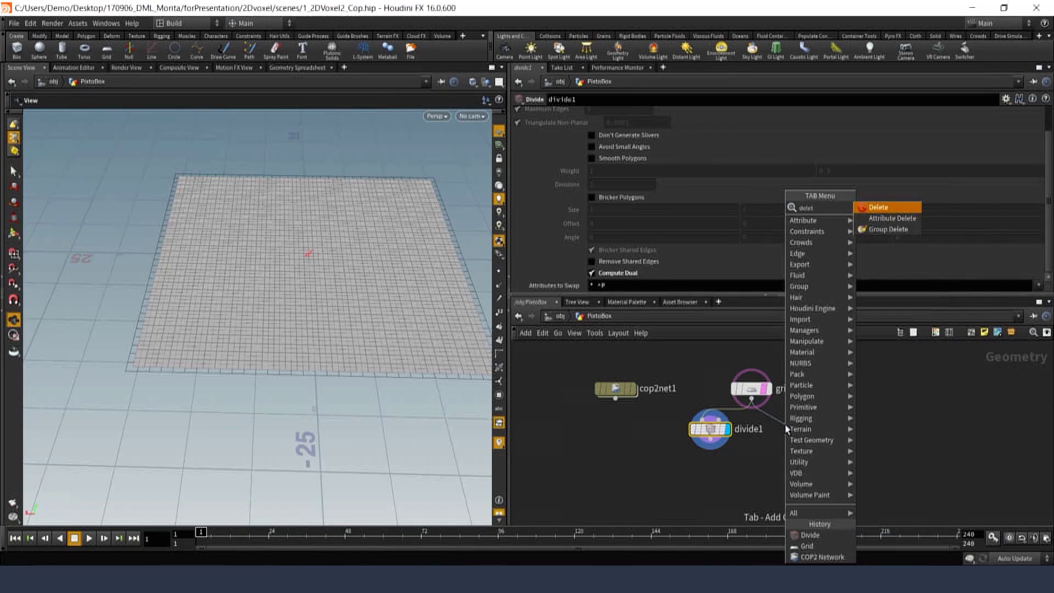
key(BackSpace)
key(BackSpace)
key(BackSpace)
text(groupcre)
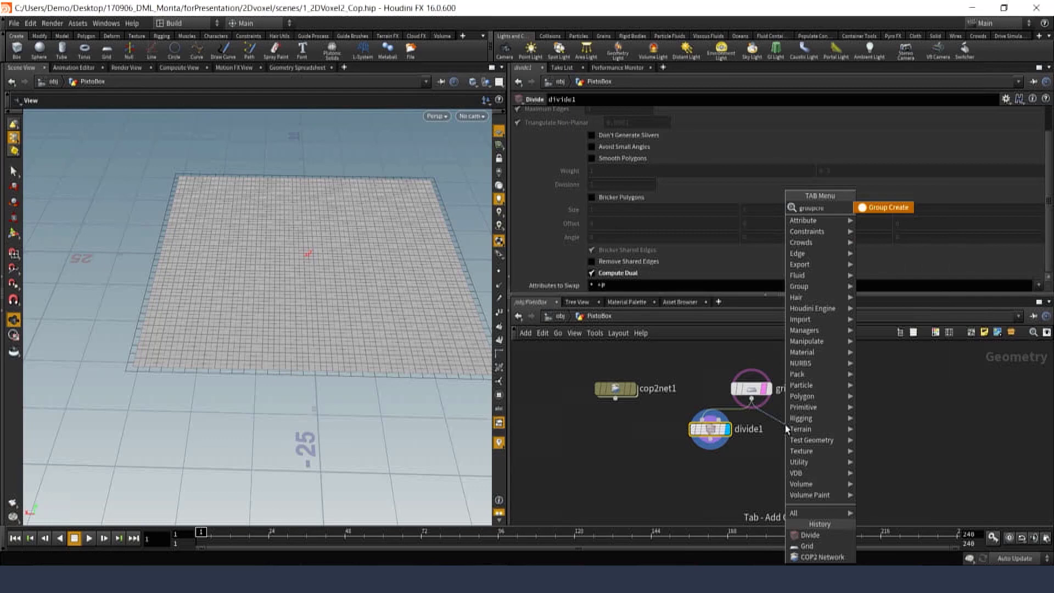
key(Return)
double_click(606, 113)
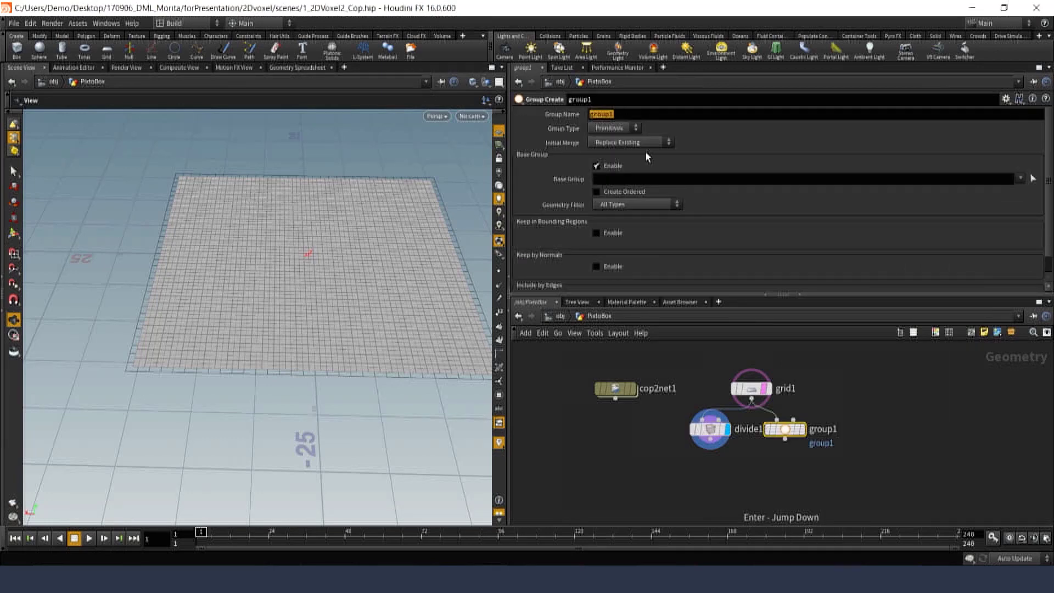
text(DeleteGroup)
key(Return)
- Add merge1 taking divide1 and group1 as inputs
click(787, 442)
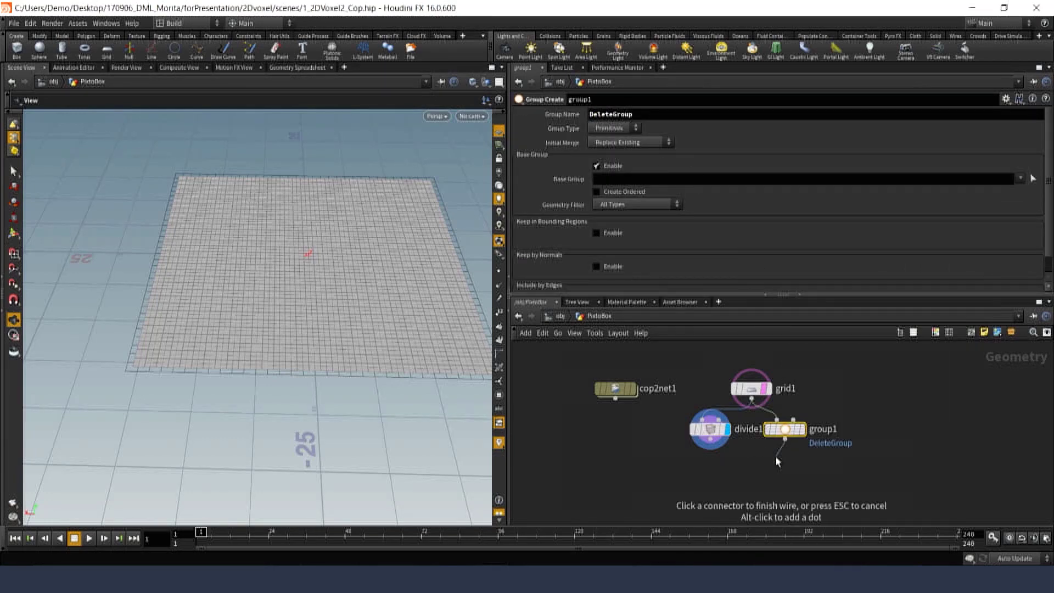
key(Escape)
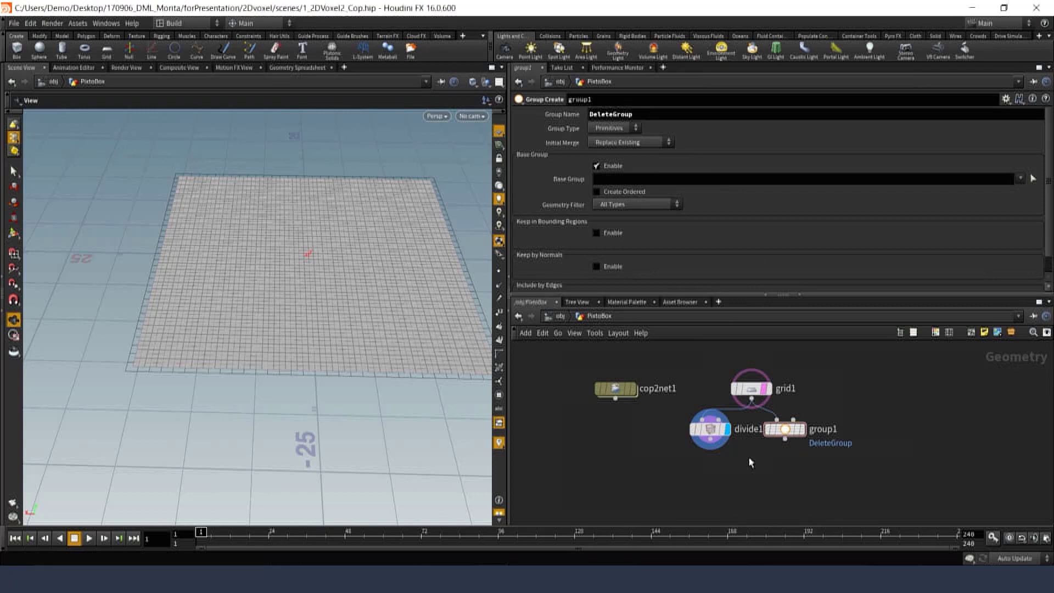
key(Tab)
text(mer)
key(Return)
click(743, 459)
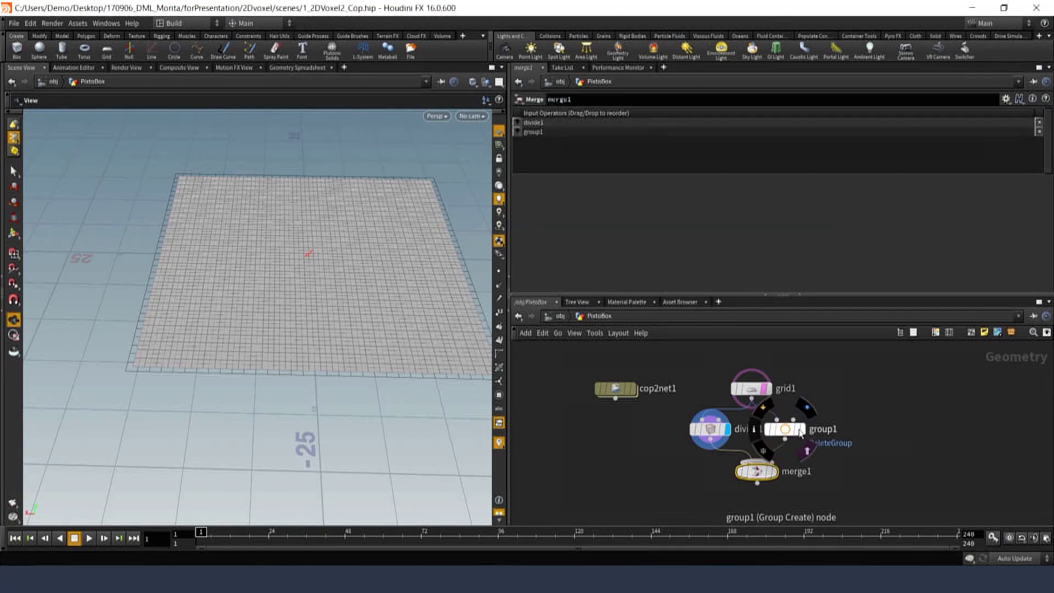
- Toggle display flags among divide1, group1 and merge1 to compare the grids, ending on merge1
click(806, 407)
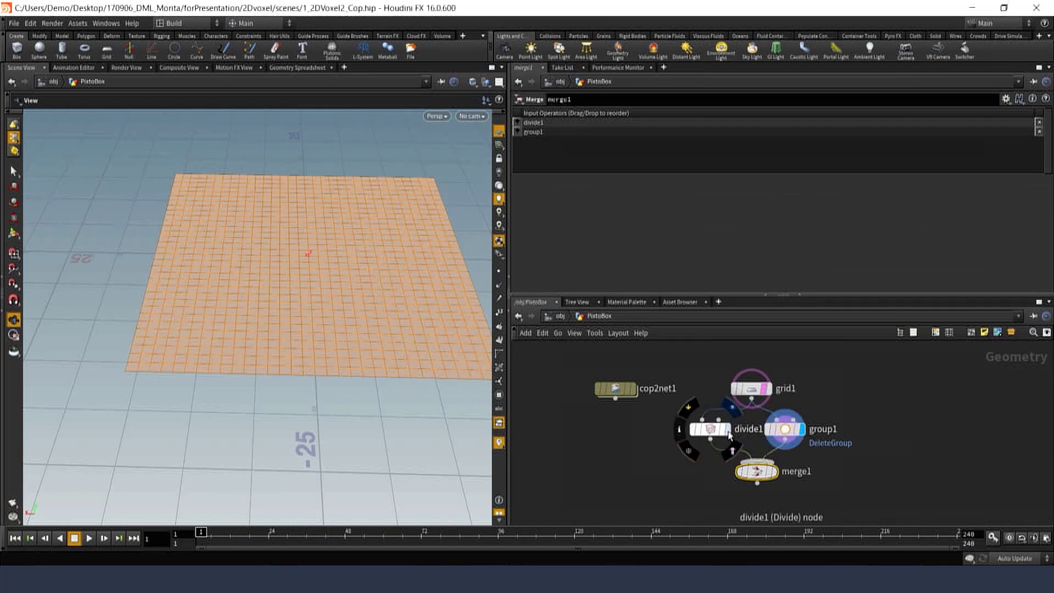
click(727, 430)
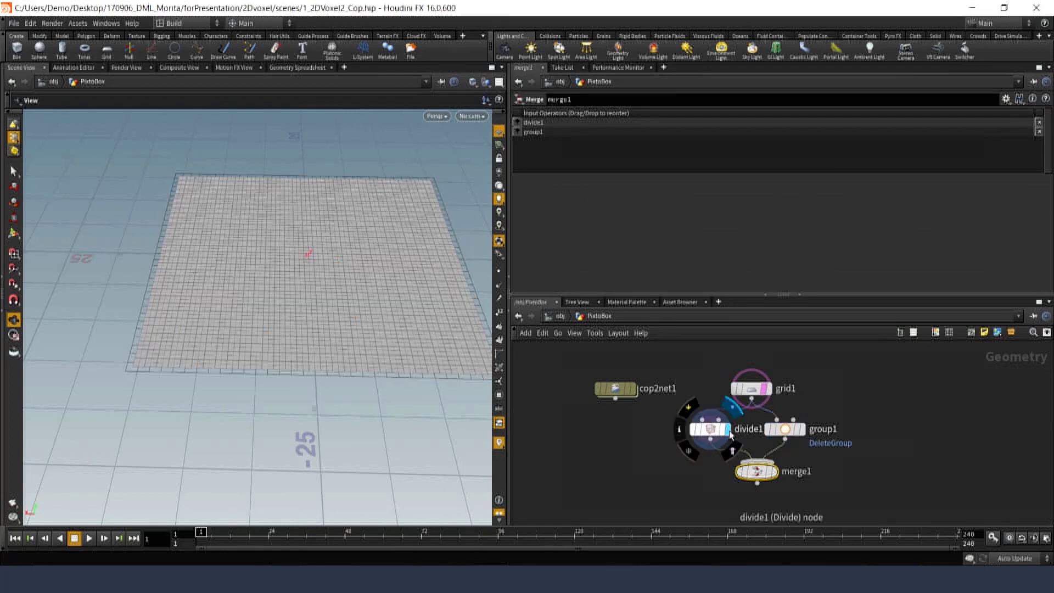
middle_drag(681, 499, 682, 469)
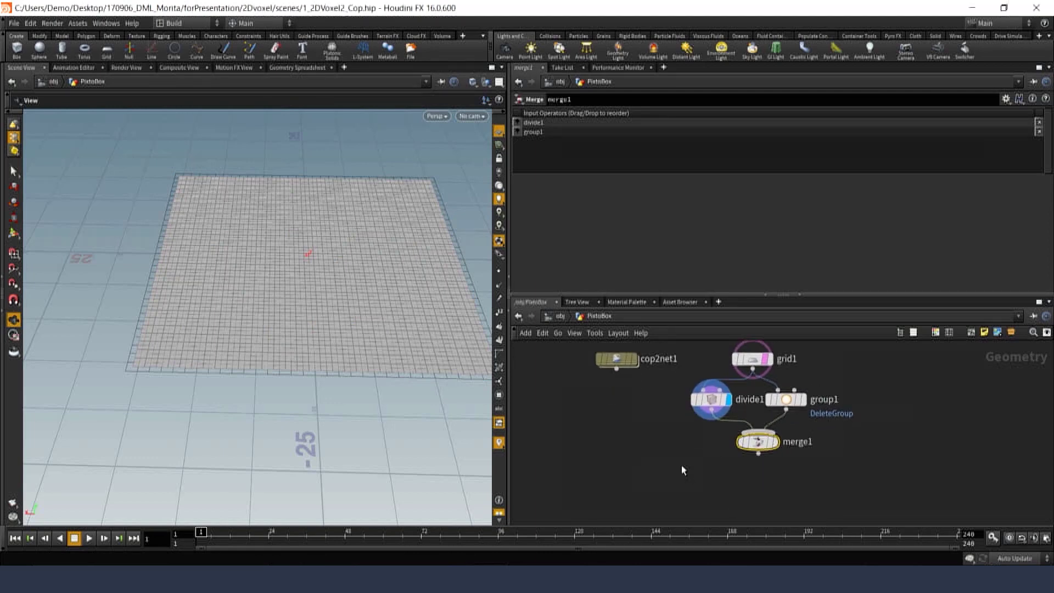
click(804, 402)
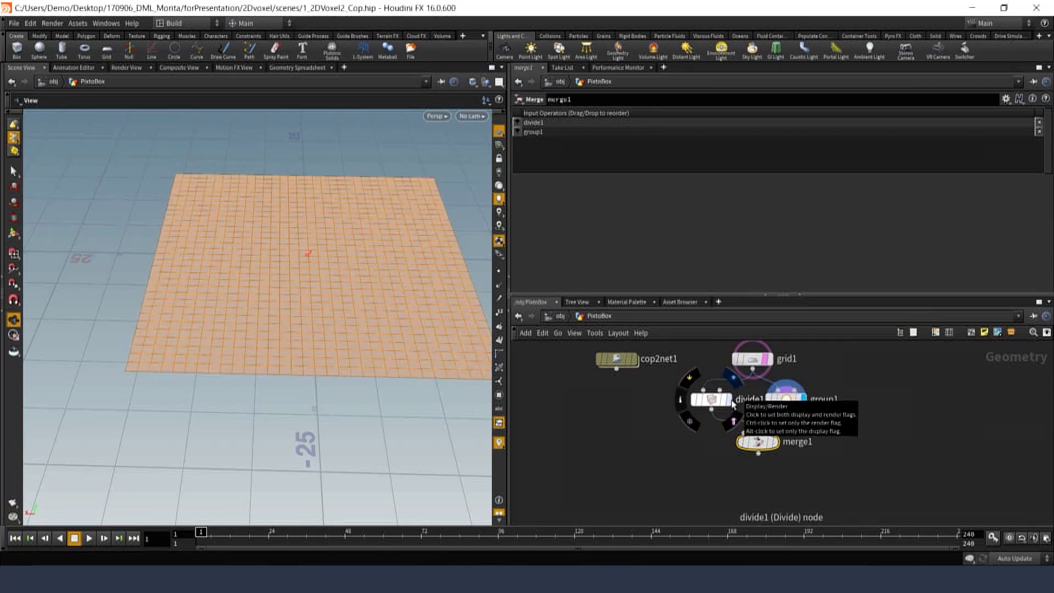
click(728, 398)
drag(757, 447, 752, 449)
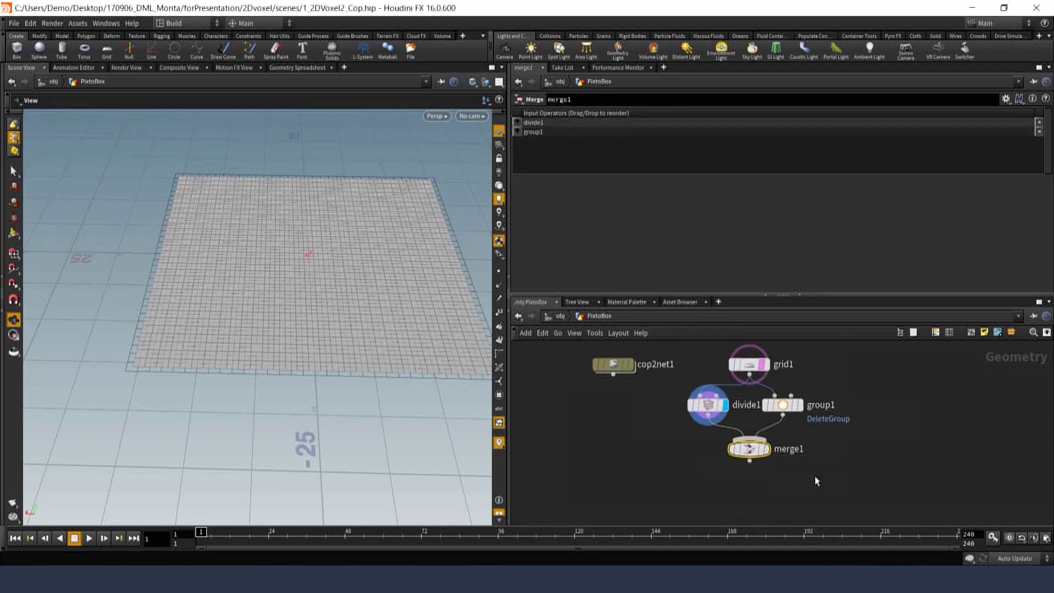
click(766, 450)
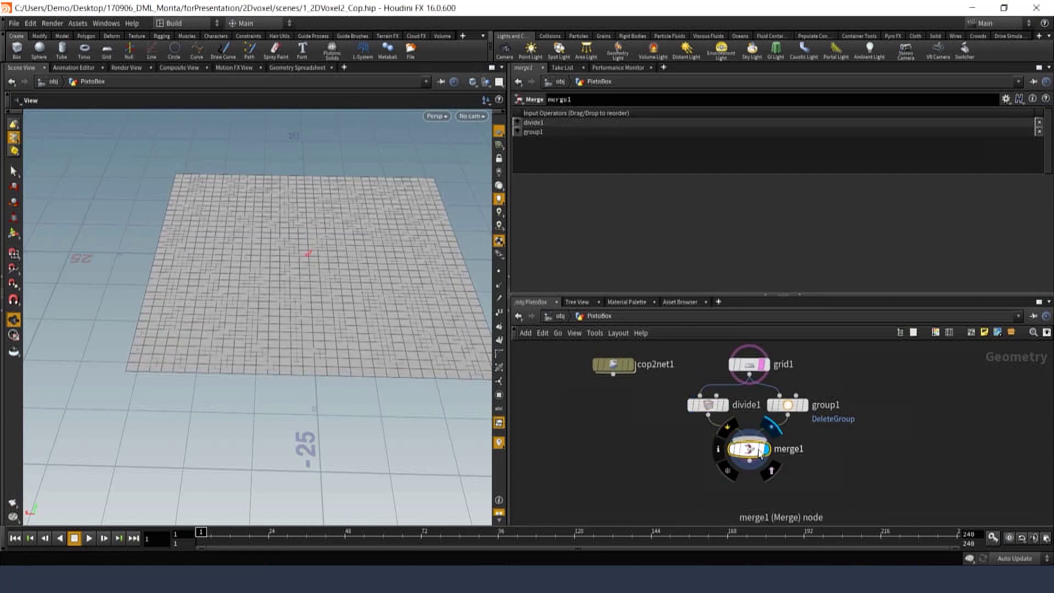
mouse_move(706, 403)
click(726, 406)
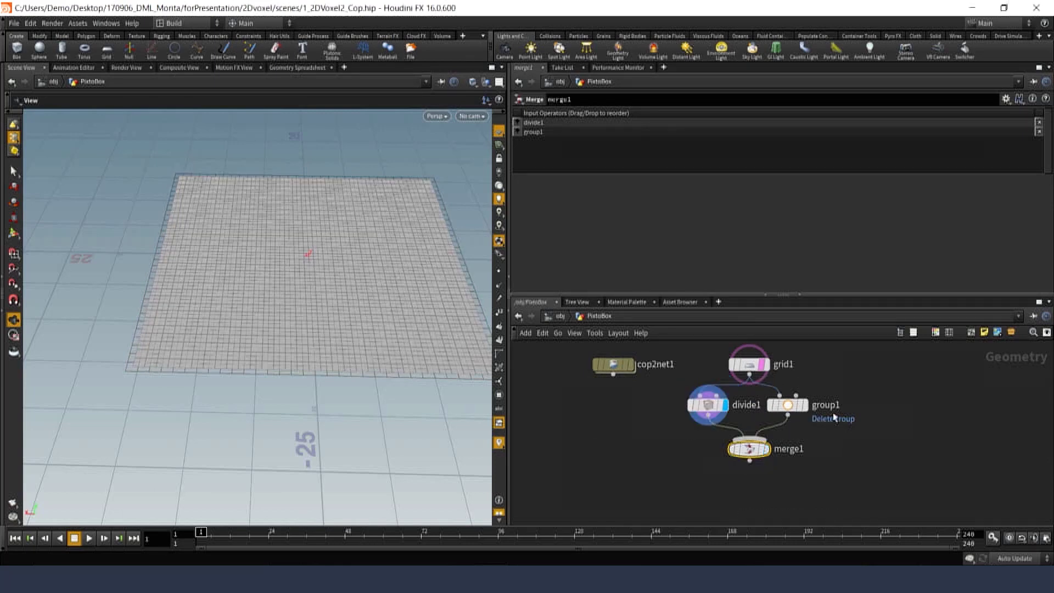
click(805, 405)
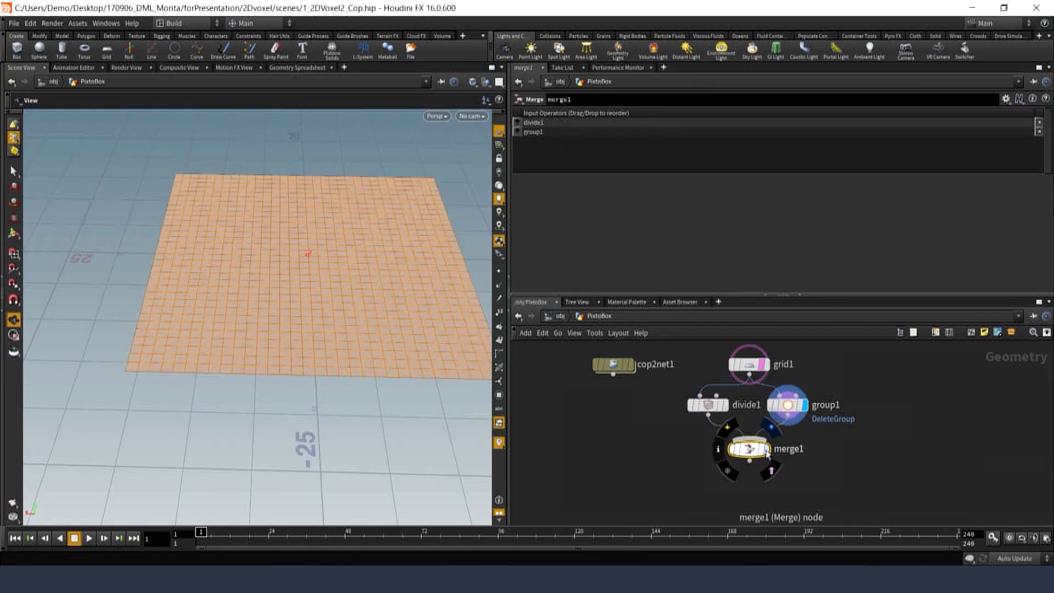
click(770, 426)
key(Tab)
- Add a displayed uvtexture1 node under merge1 and orbit to inspect the textured grid
text(uv)
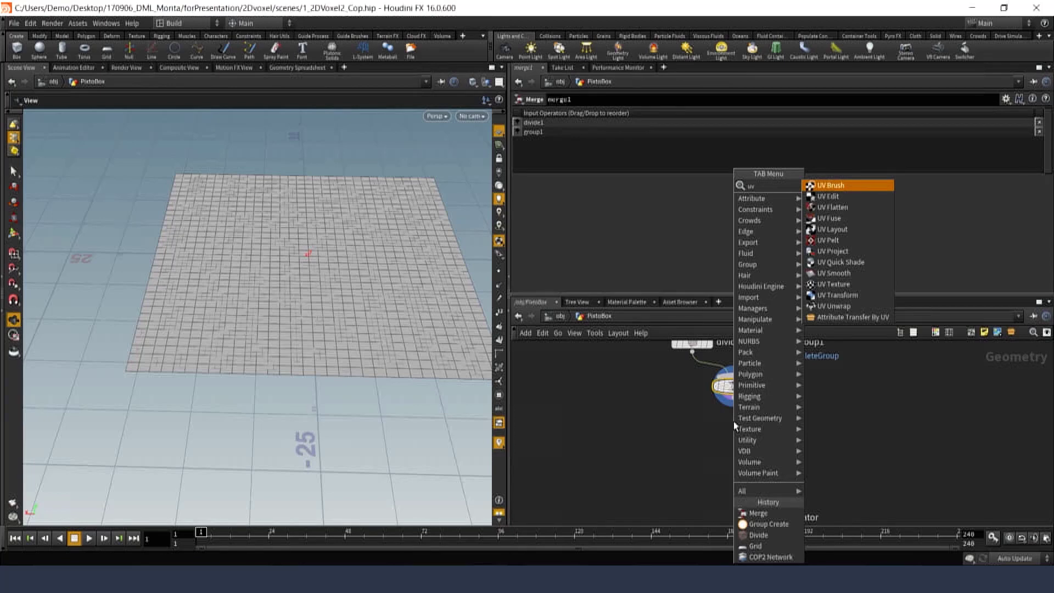
text(te)
key(Return)
click(734, 426)
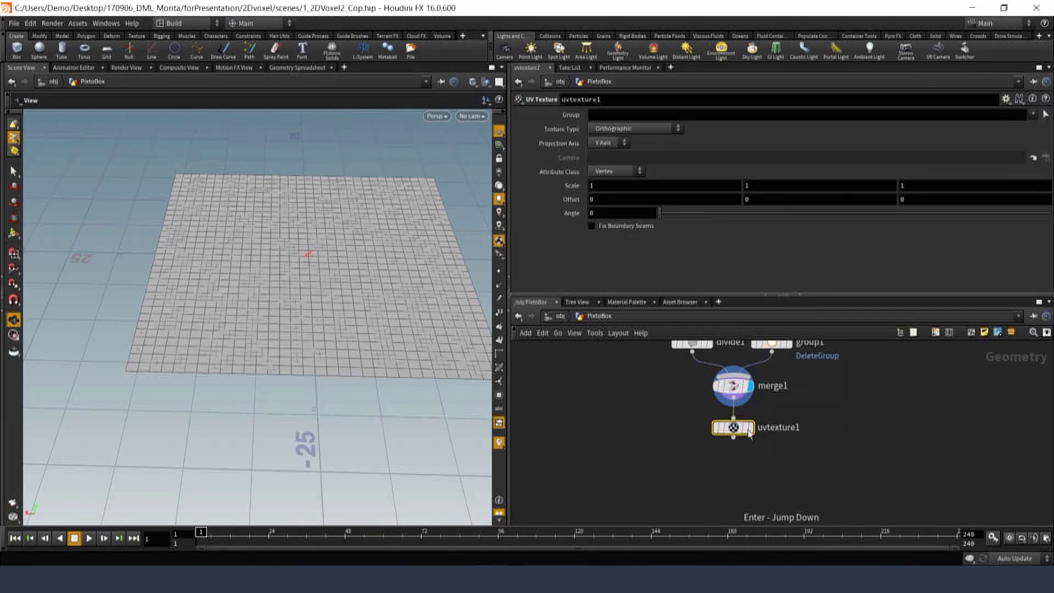
click(748, 430)
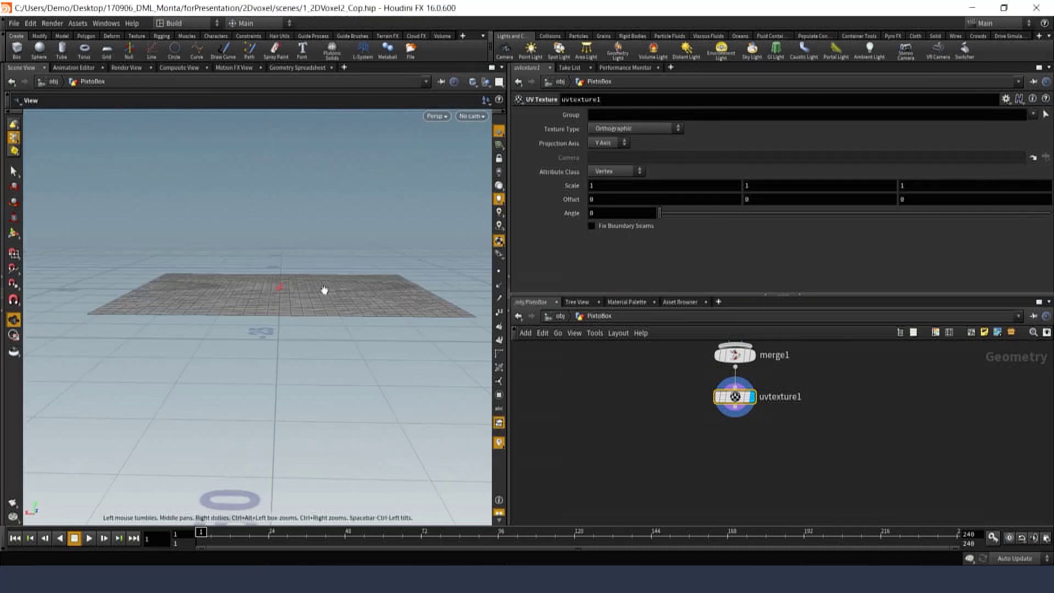
alt+drag(306, 444, 329, 349)
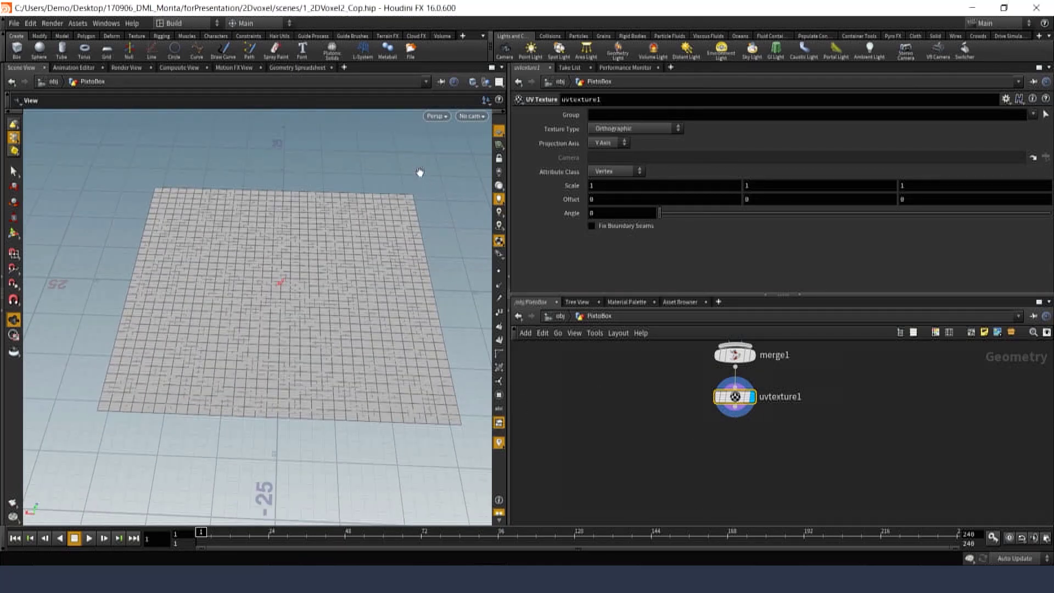
scroll(841, 439, up, 3)
scroll(859, 440, down, 2)
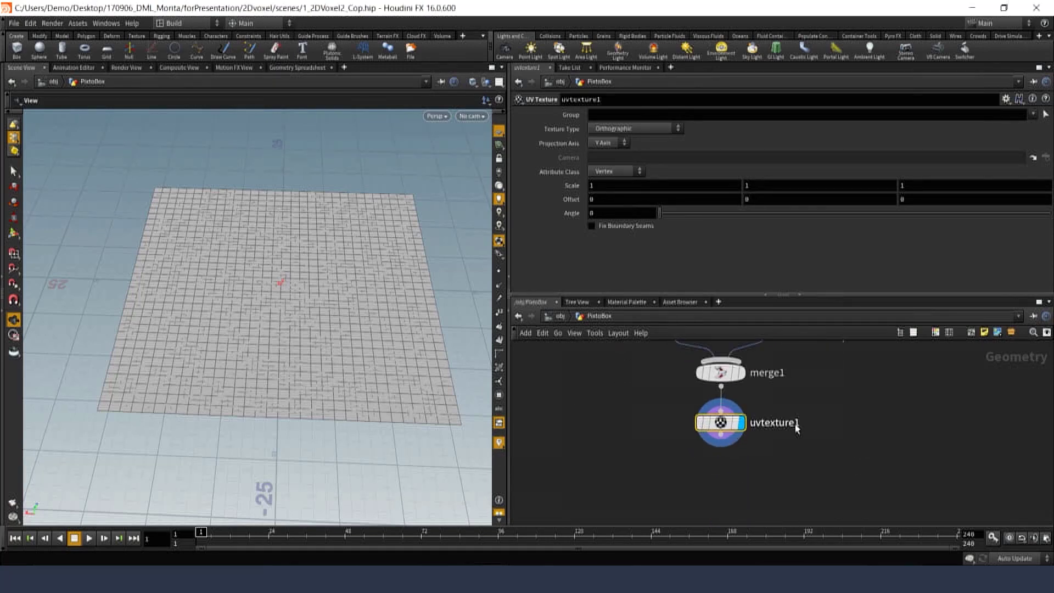
scroll(812, 433, up, 2)
- Compare the divide1 and group1 outputs, then display uvtexture1 again
click(698, 393)
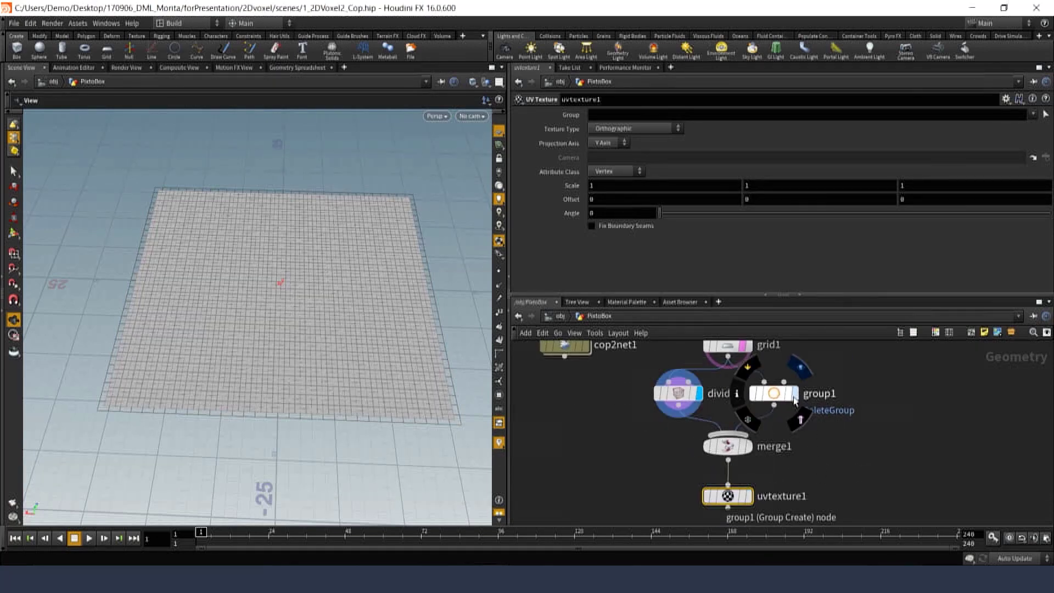
click(794, 394)
scroll(776, 407, down, 2)
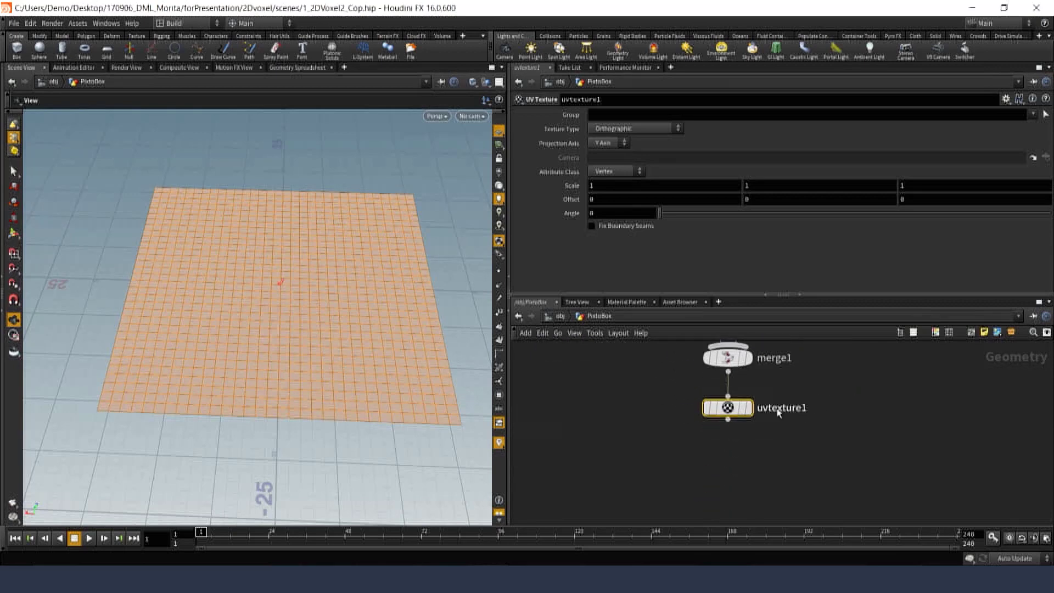
click(748, 407)
click(729, 426)
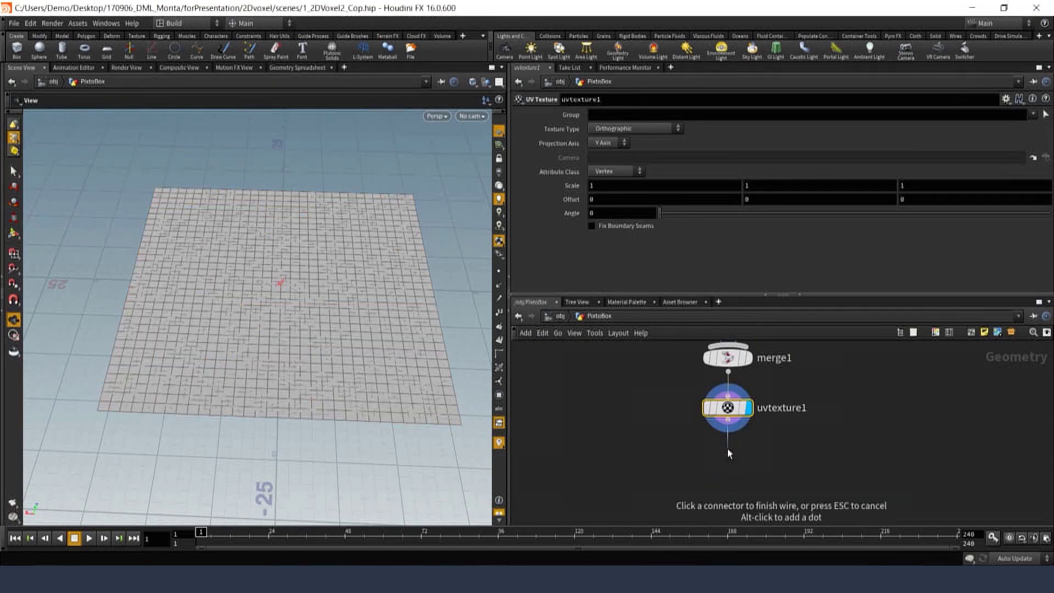
- Add a Delete node under uvtexture1 and bring group1 into view to check its group
key(Tab)
text(de)
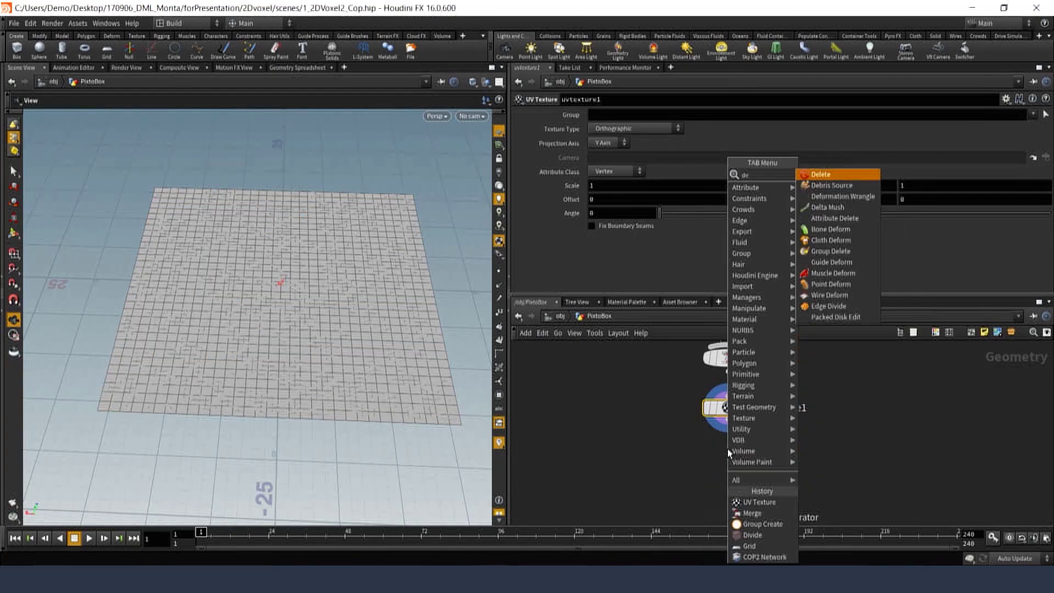
text(l)
key(Return)
click(727, 453)
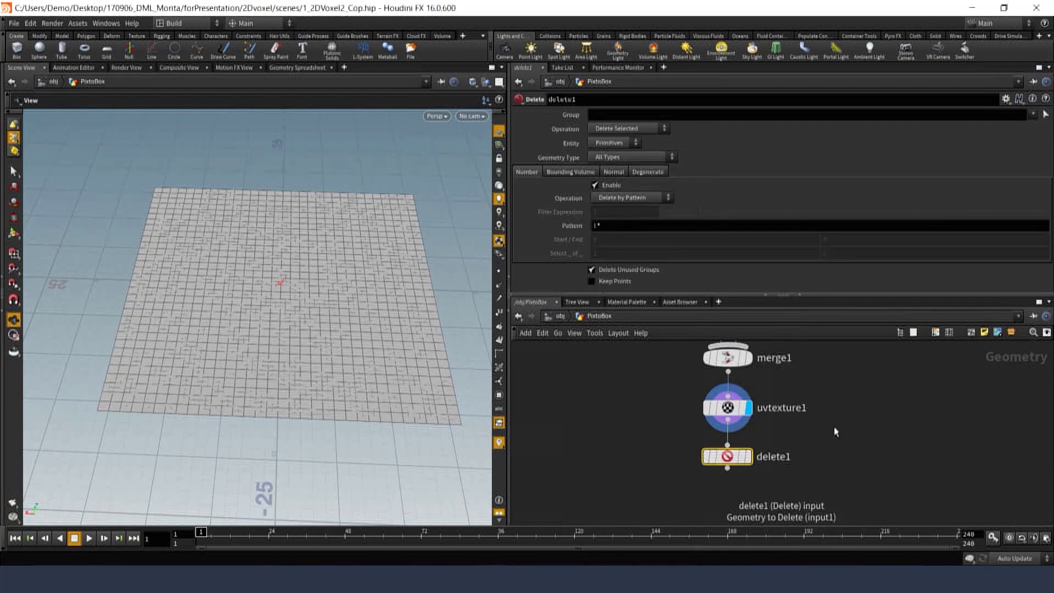
middle_drag(834, 426, 820, 522)
click(760, 405)
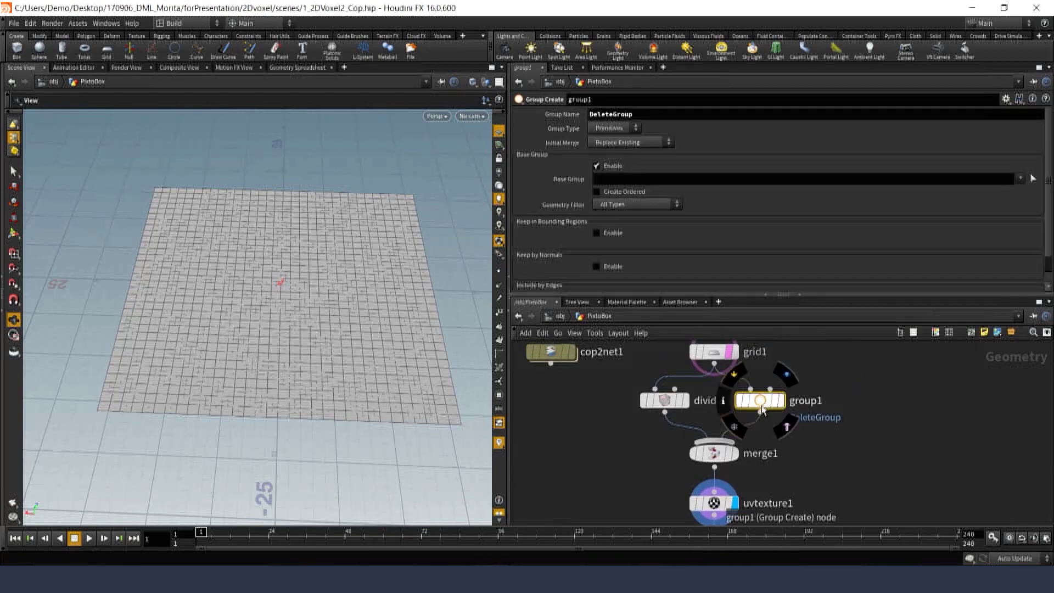
drag(762, 408, 768, 409)
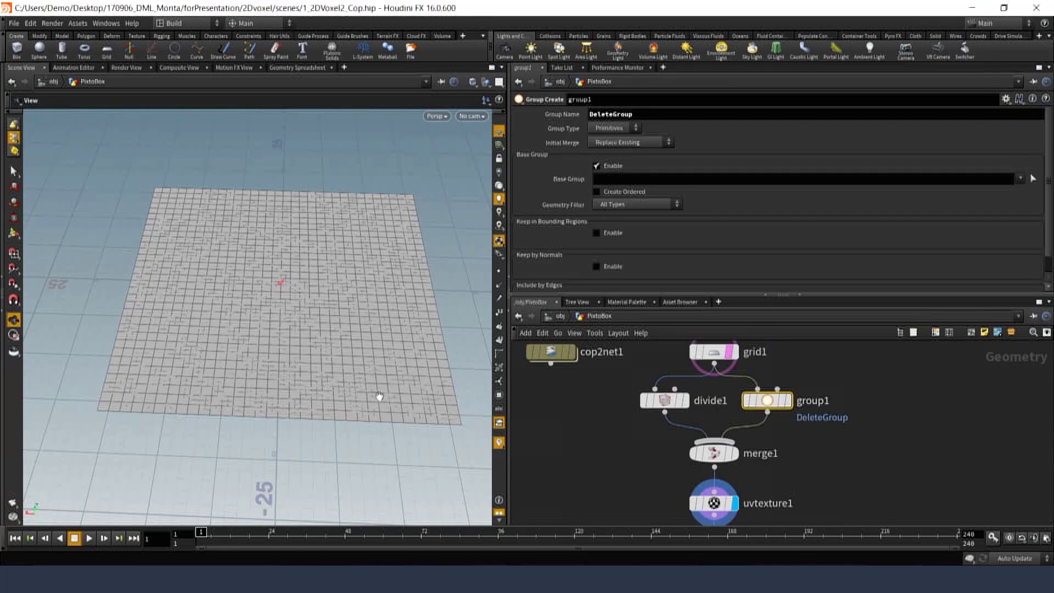
click(787, 400)
- Set delete1's Group to DeleteGroup with Entity Points, and display its result
drag(637, 114, 558, 113)
key(ctrl+c)
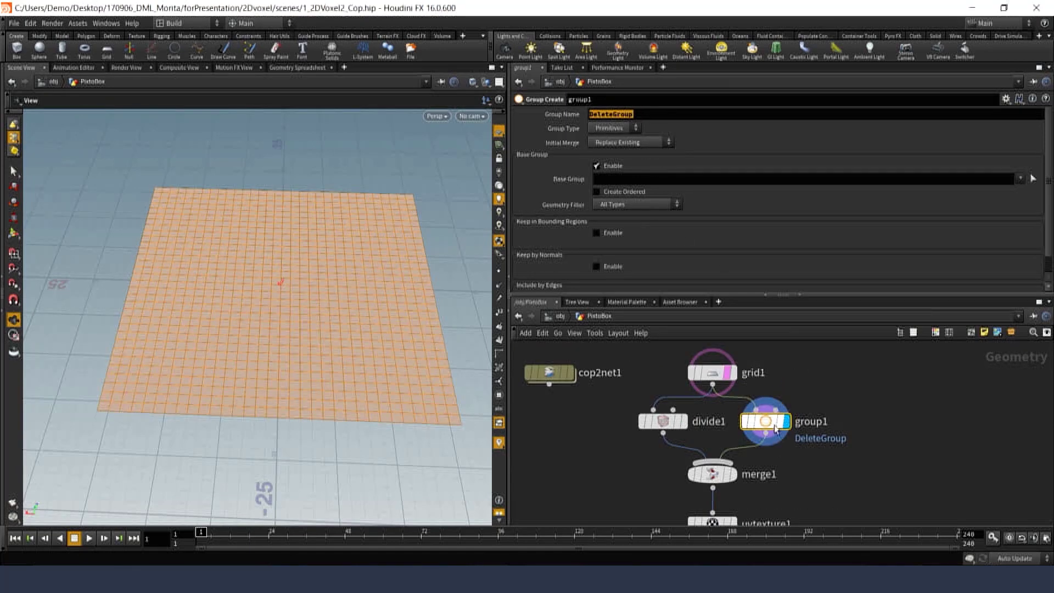
scroll(875, 423, down, 2)
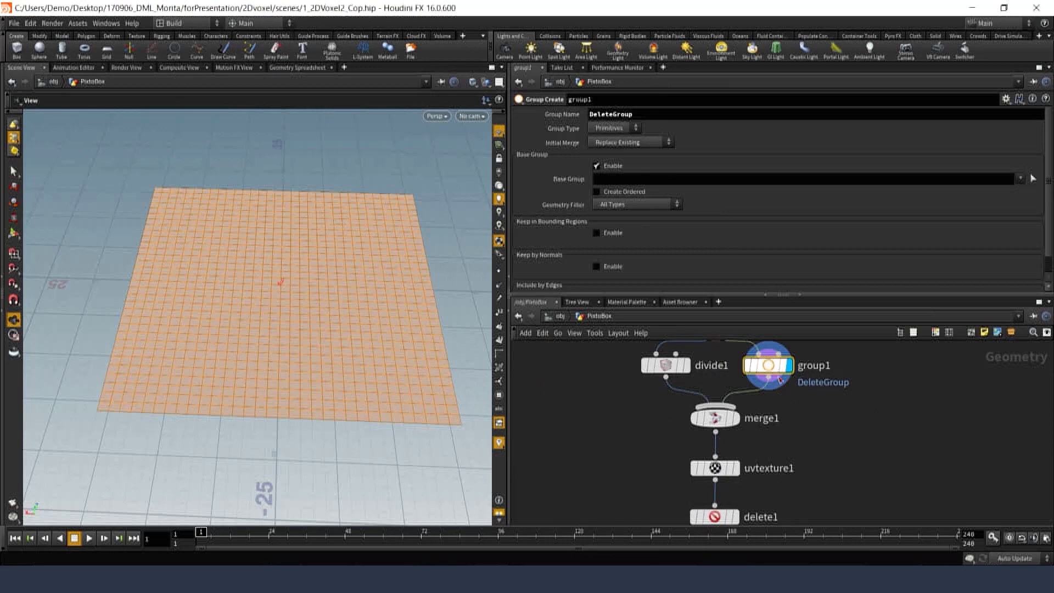
scroll(823, 406, down, 3)
click(729, 444)
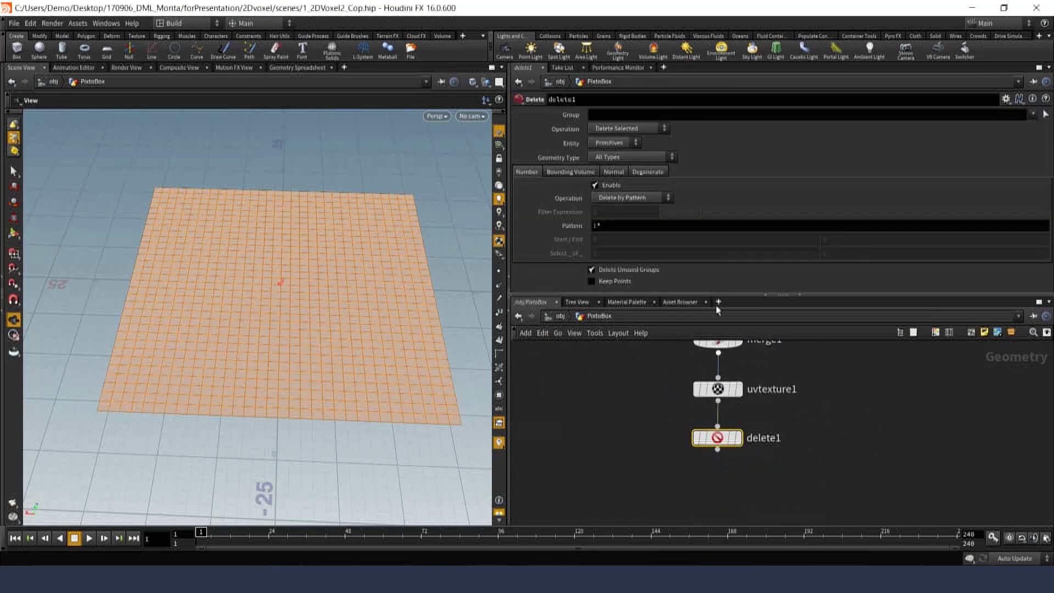
click(665, 129)
key(ctrl+v)
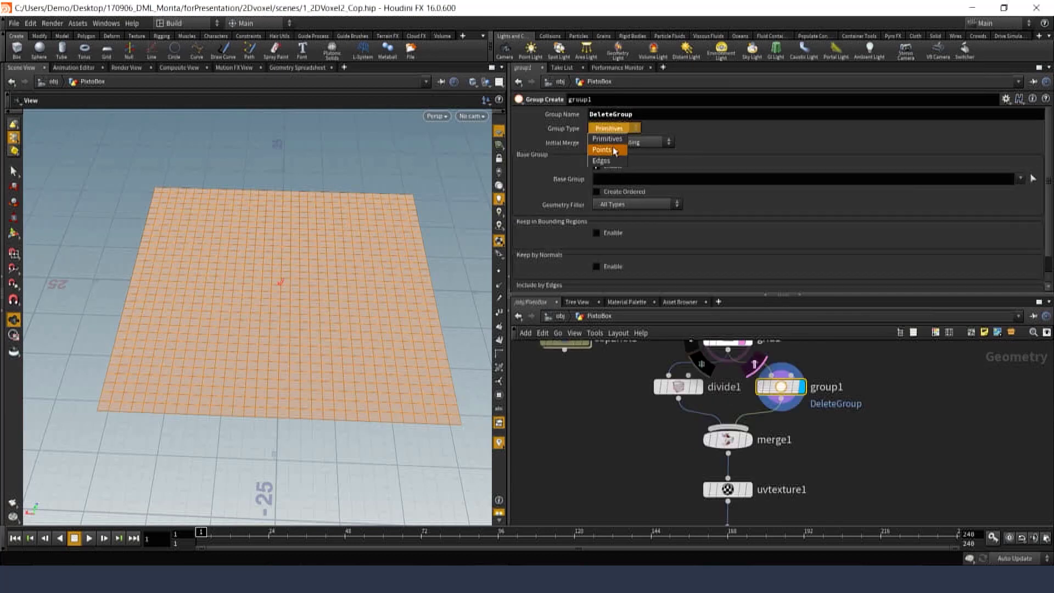
click(705, 435)
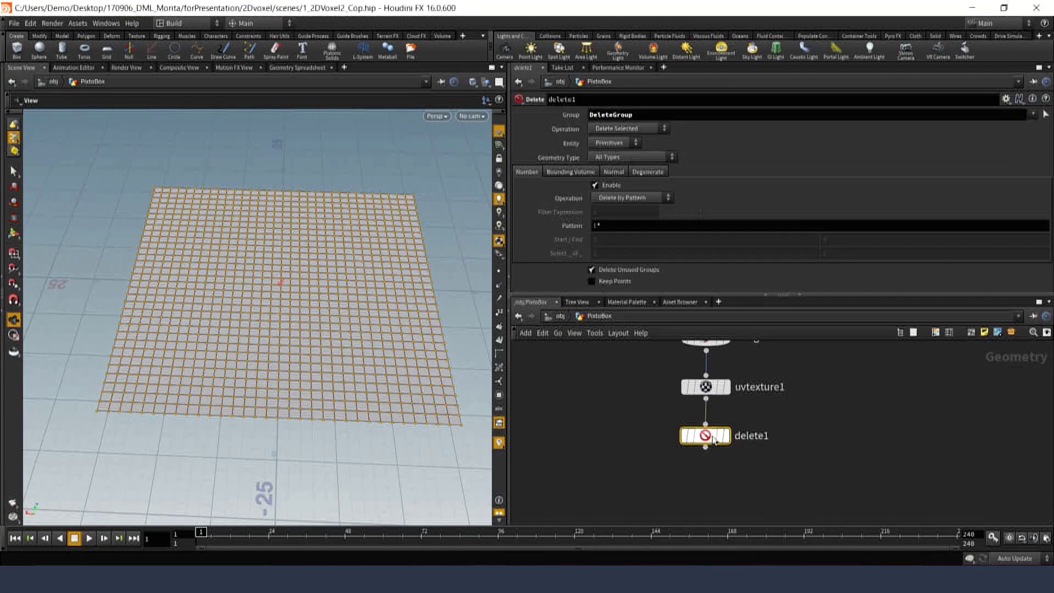
click(623, 143)
click(612, 164)
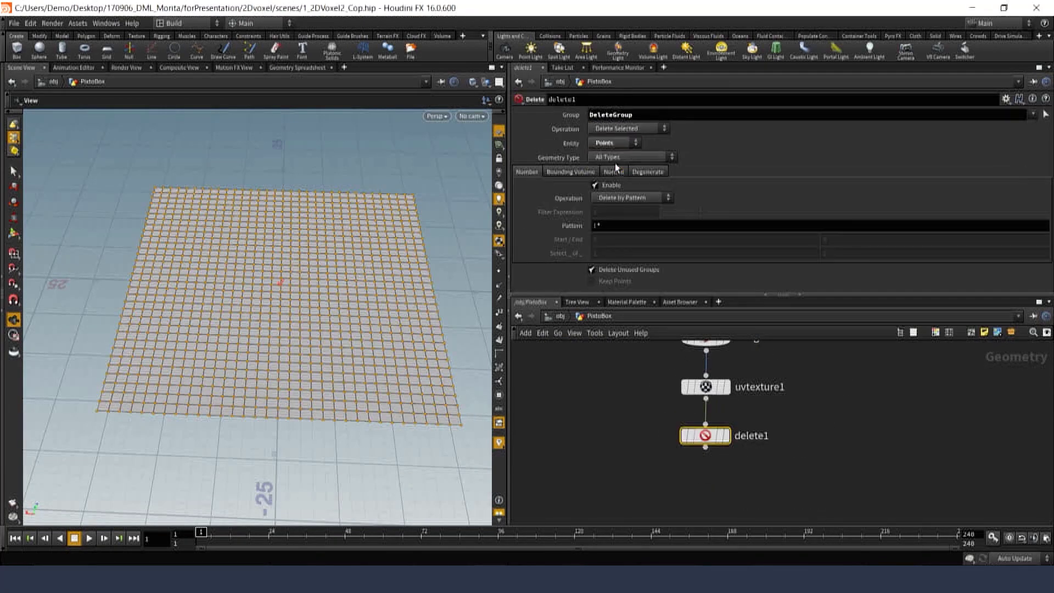
click(725, 435)
text(map)
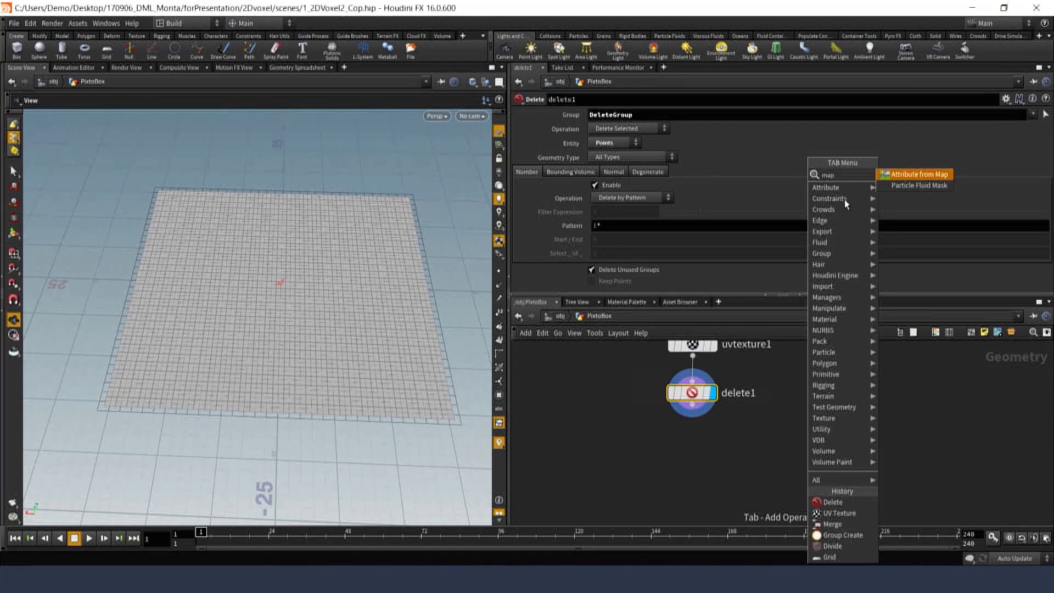
- Add an Attribute from Map node below delete1 with Texture Map opinputpath("../cop2net1/OUT/",0)
key(Tab)
text(map)
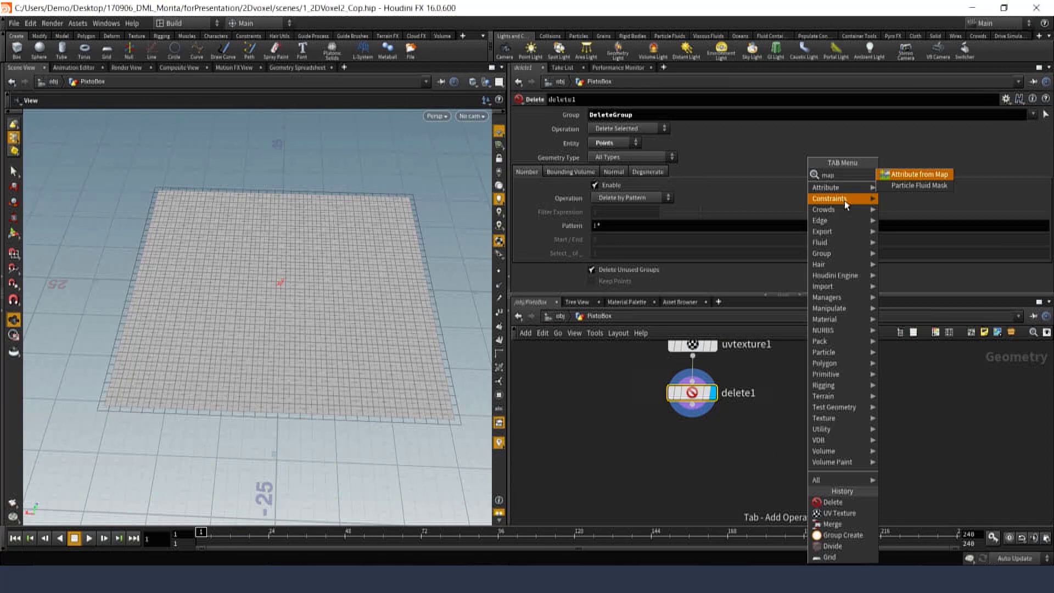
click(896, 174)
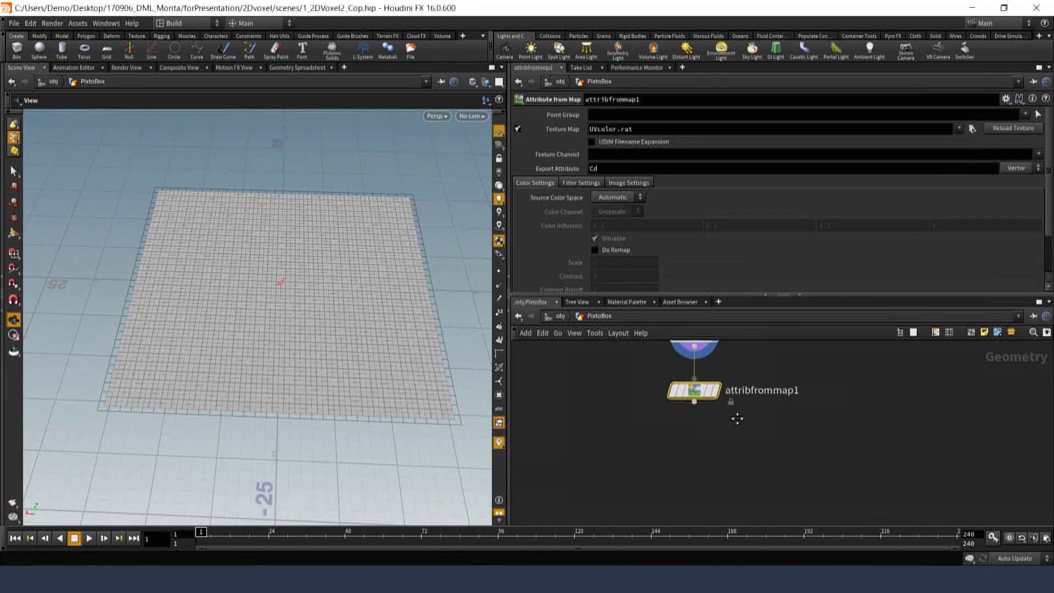
click(723, 415)
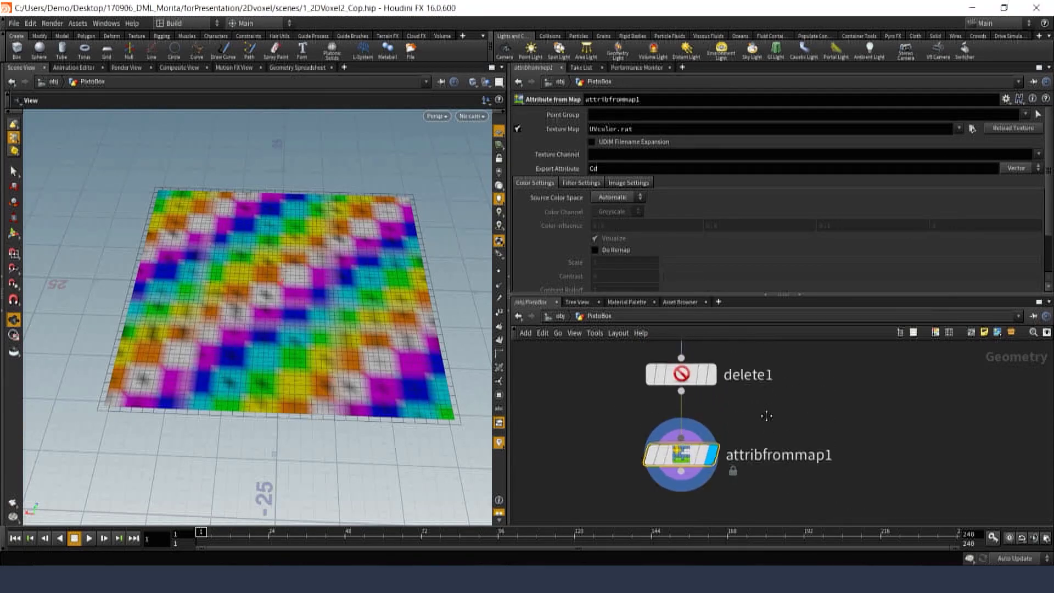
key(shift+Tab)
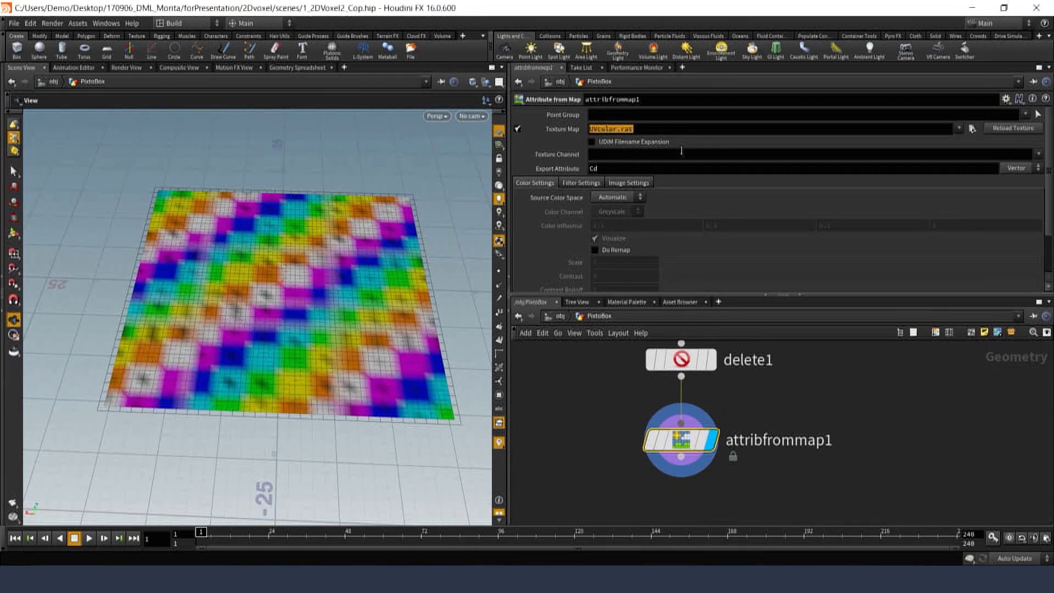
text(up)
text(opinputpath("../cop2net1/OUT/",0)`)
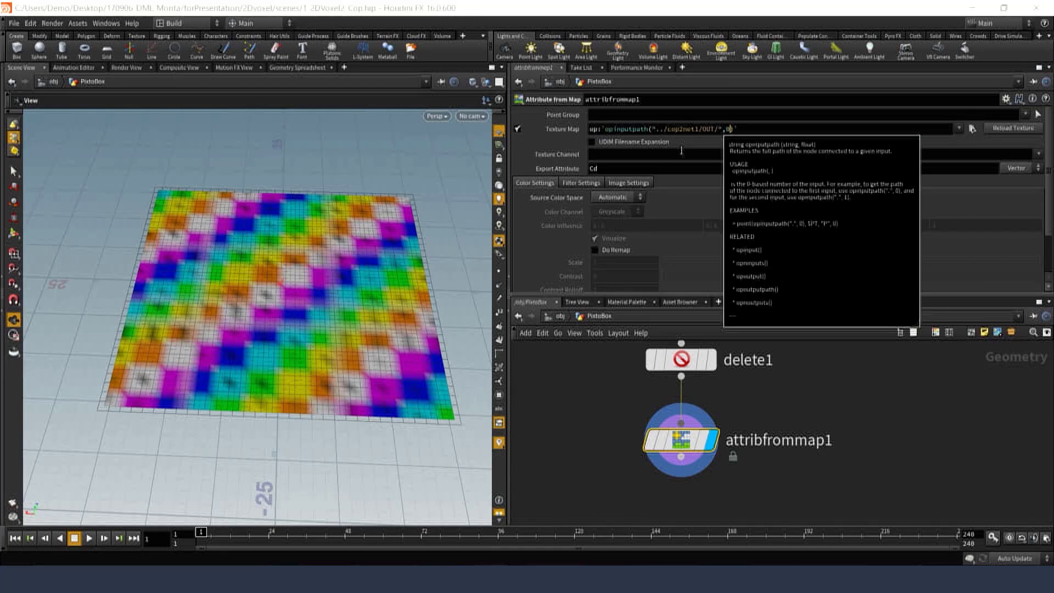
key(Return)
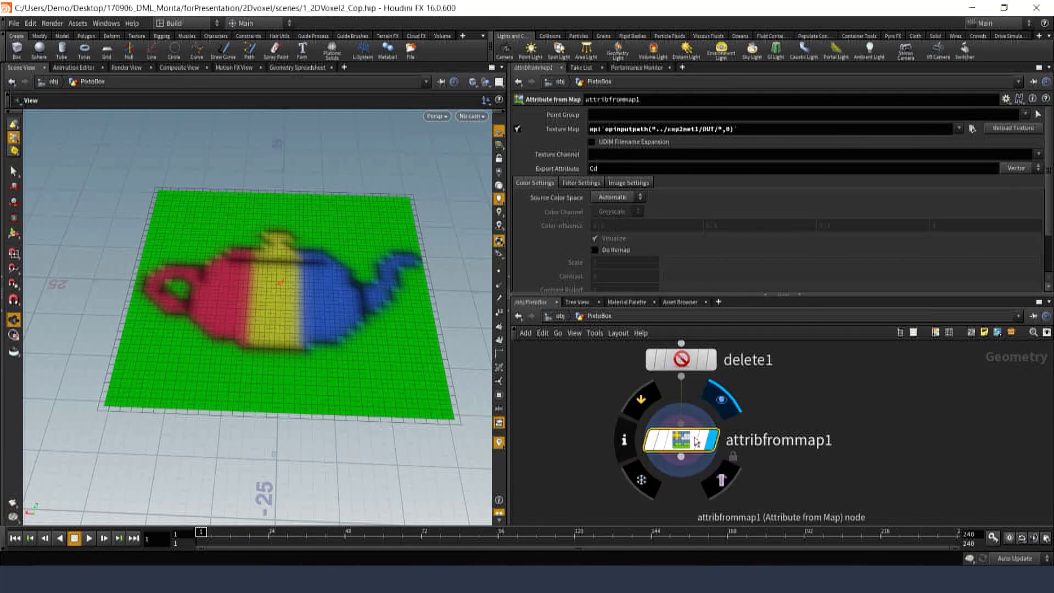
- Compare delete1's output with attribfrommap1's teapot-coloured grid in the viewport
mouse_move(681, 359)
click(715, 360)
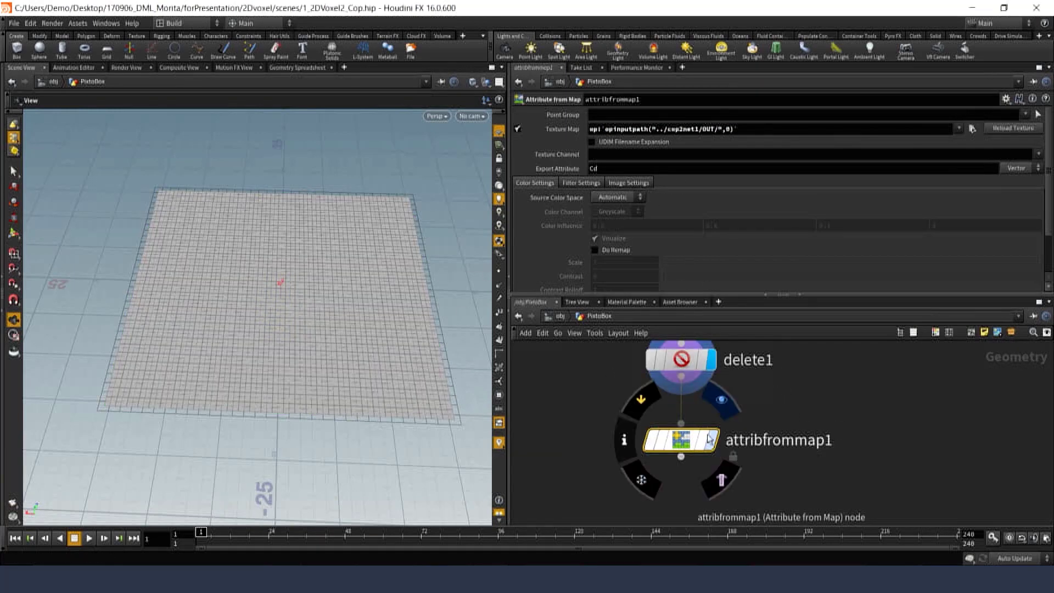
click(713, 440)
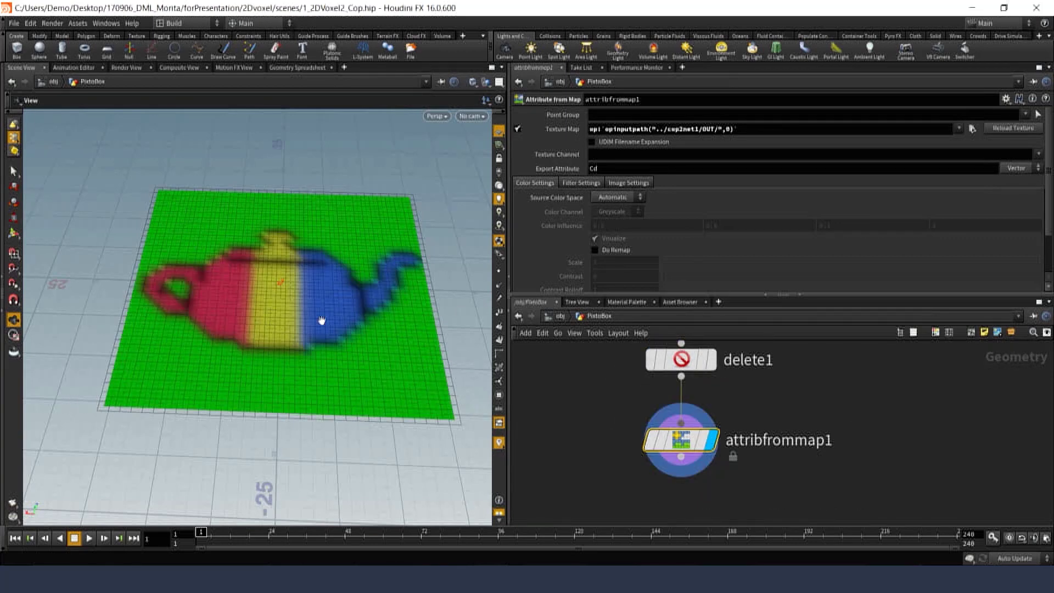
middle_drag(713, 497, 714, 438)
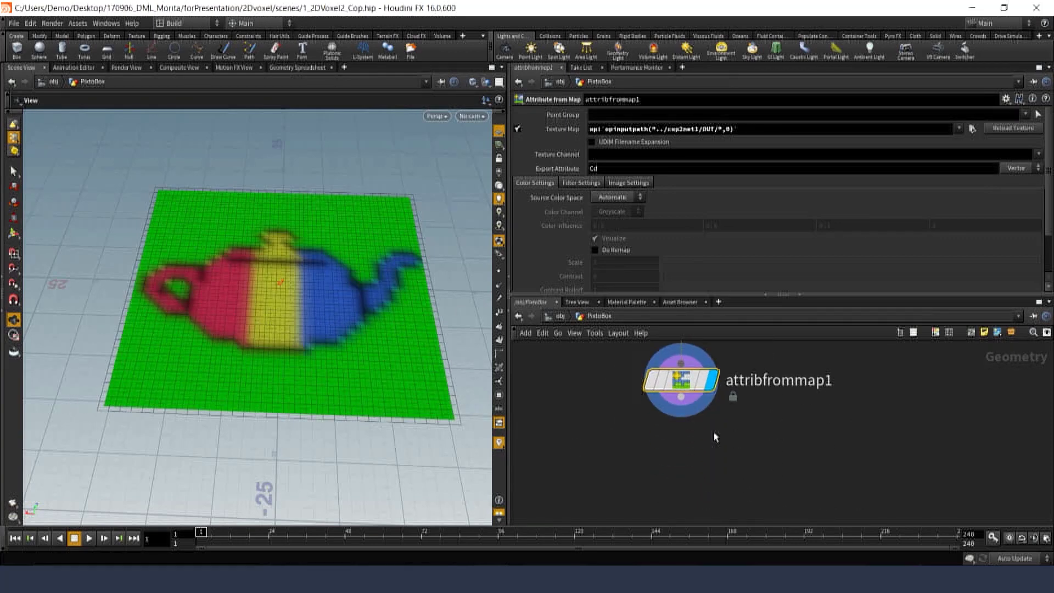
click(680, 396)
key(Tab)
text(dele)
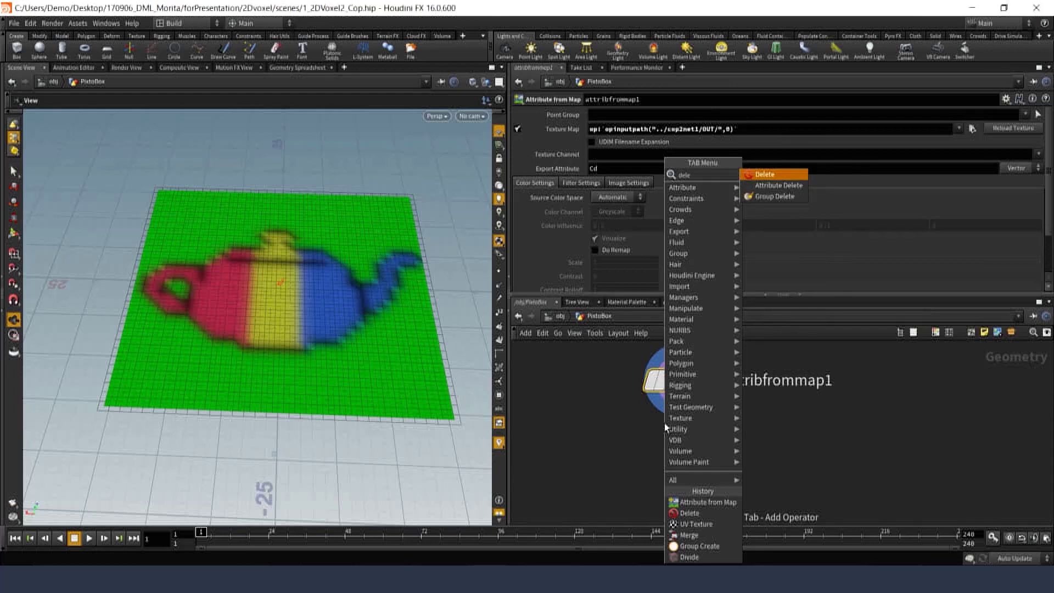
key(Return)
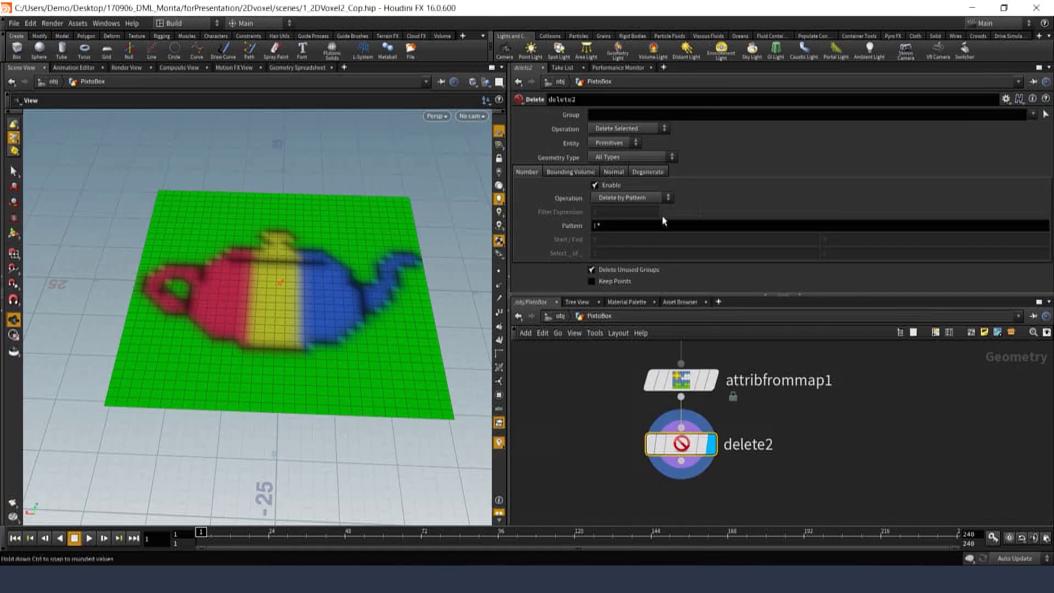
click(640, 198)
click(603, 211)
text(@Cd.g>0.9)
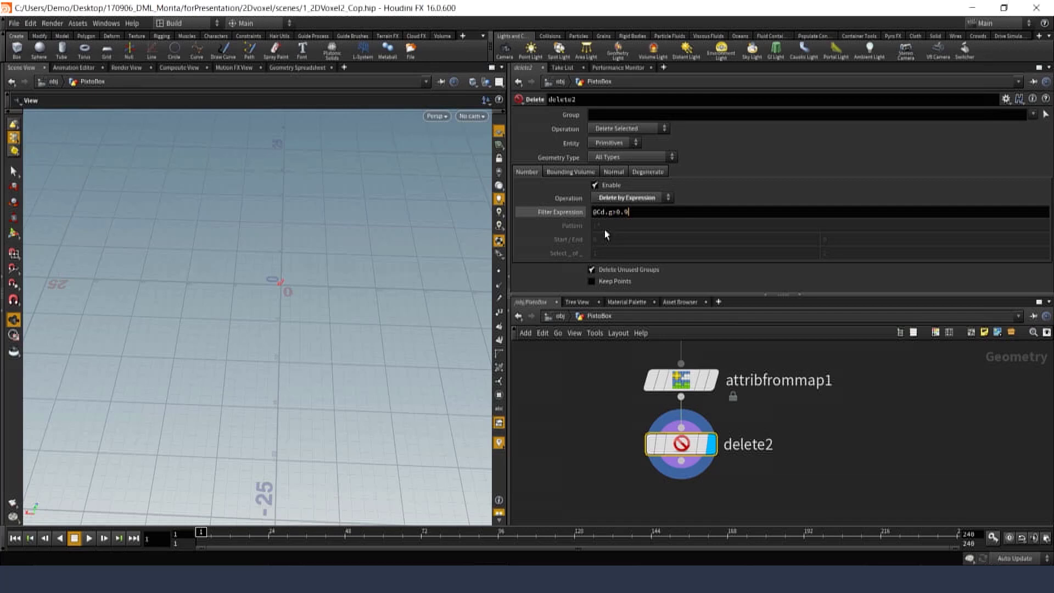
key(Return)
click(615, 143)
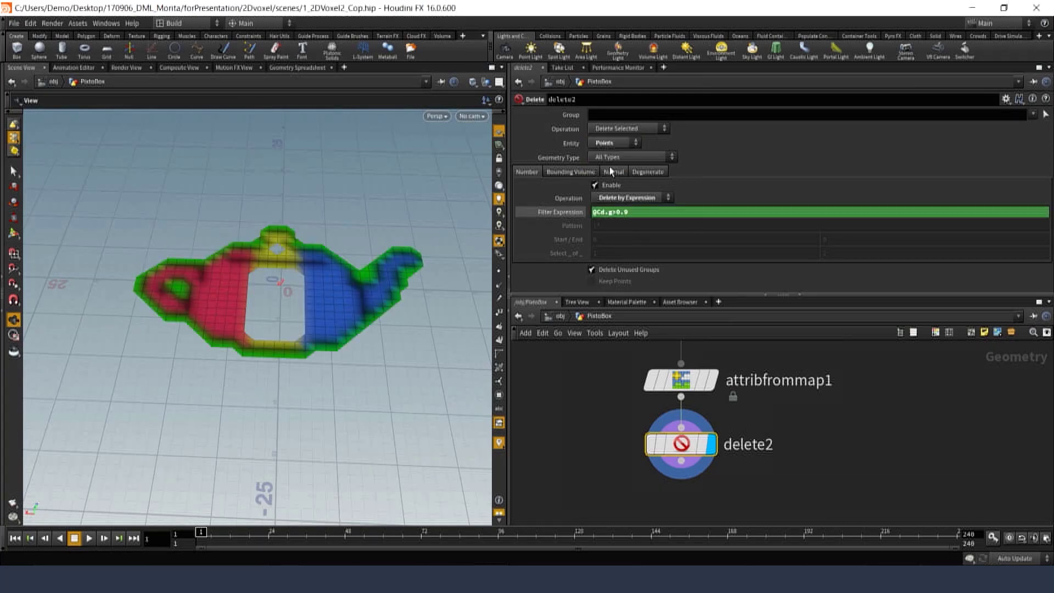
text(@Cd<0.1&&)
key(Return)
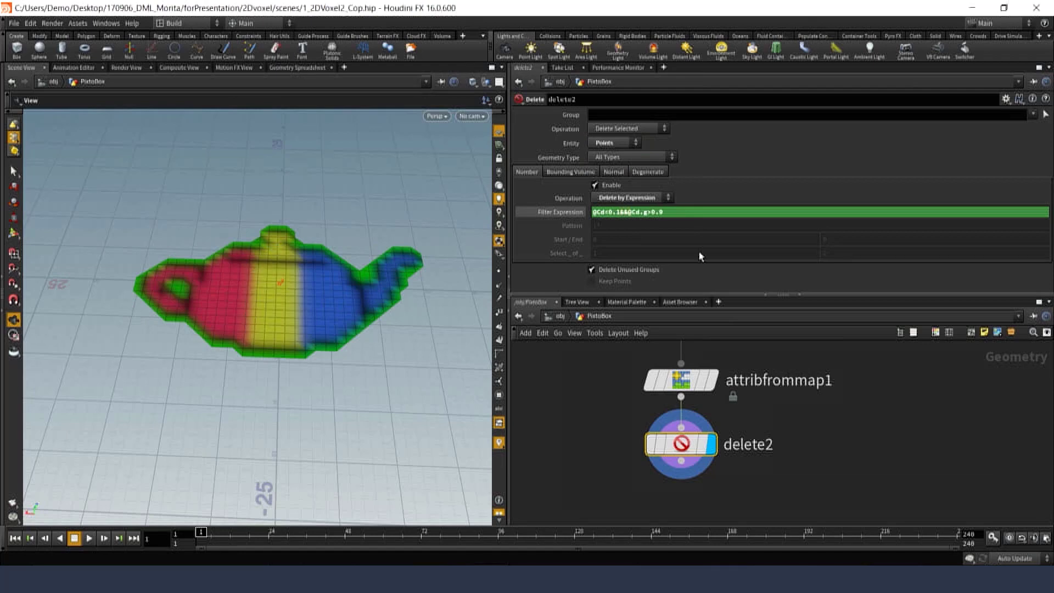
scroll(789, 388, down, 2)
scroll(816, 435, down, 2)
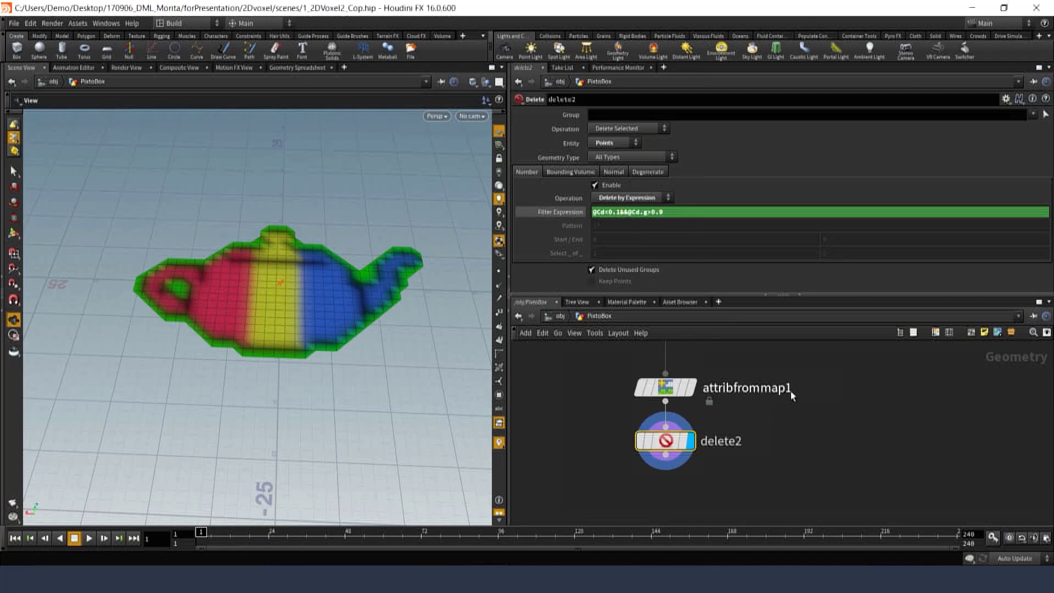
scroll(790, 393, up, 2)
- Set attribfrommap1's texture Filter to Point for crisp teapot colours
click(671, 425)
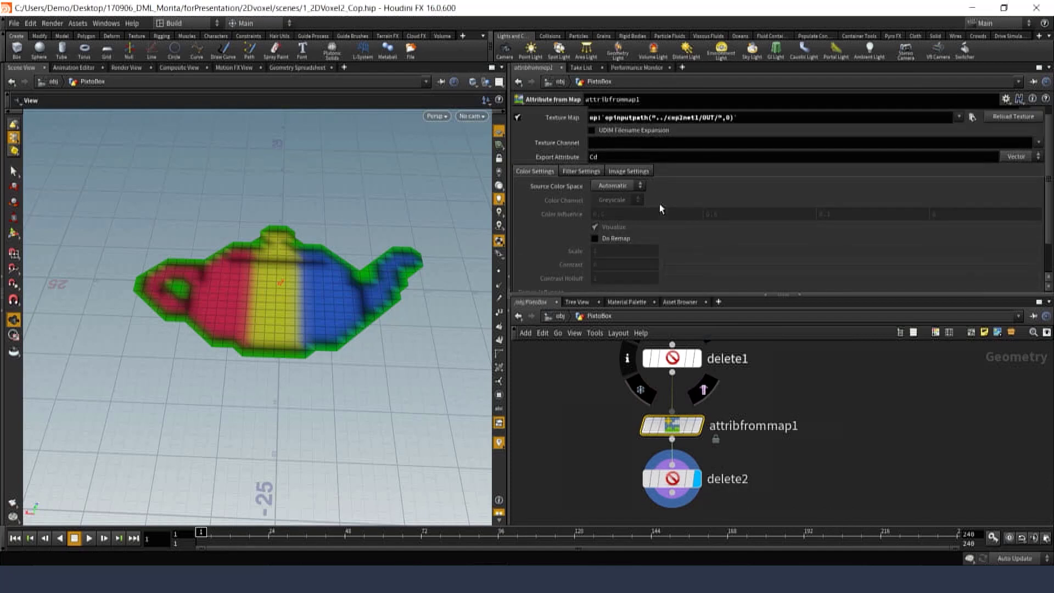
click(582, 172)
click(627, 186)
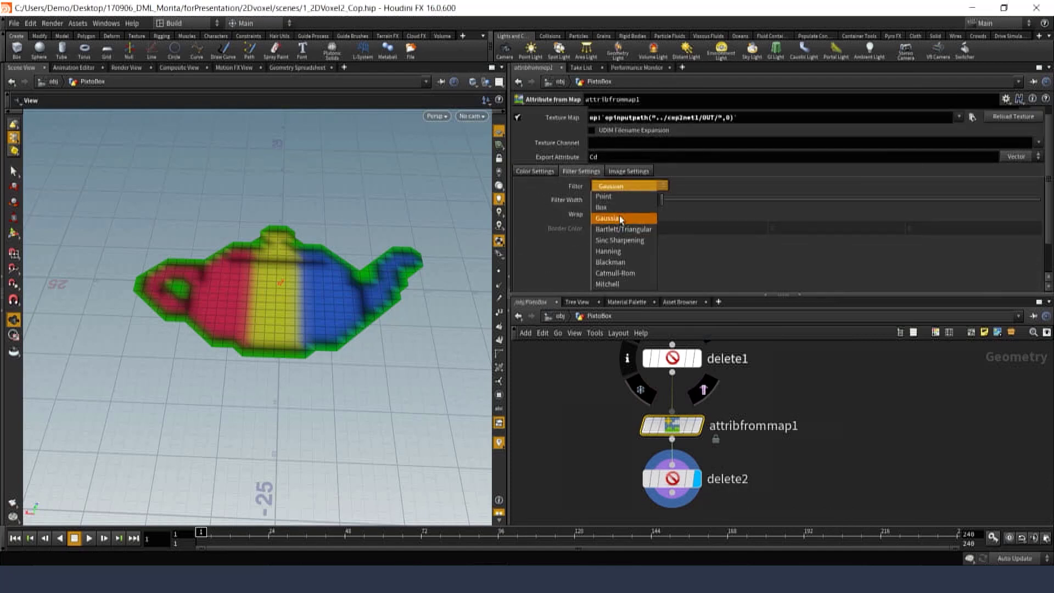
click(613, 185)
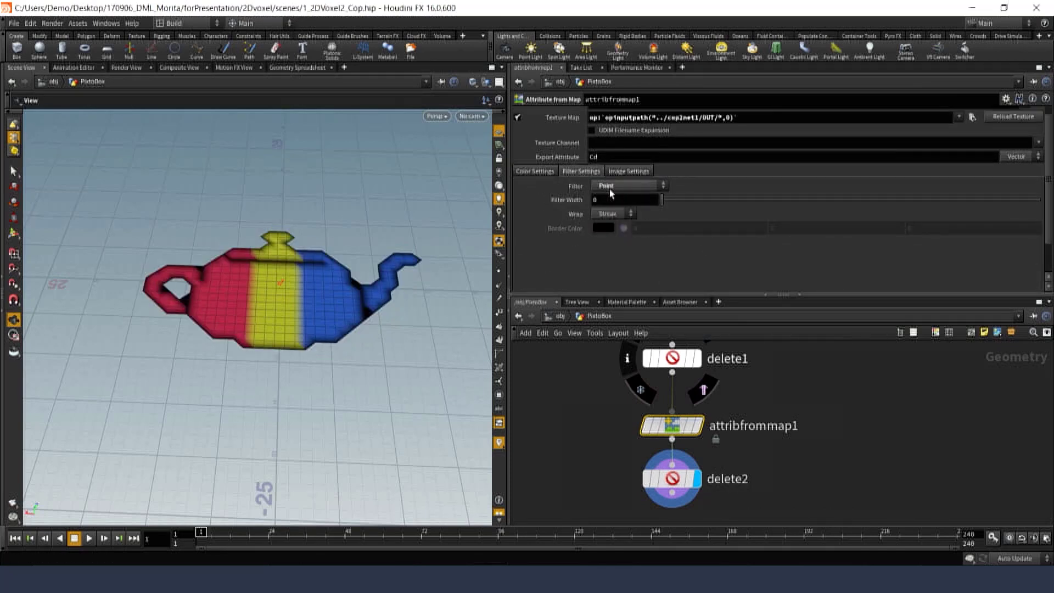
click(611, 186)
click(609, 192)
click(627, 189)
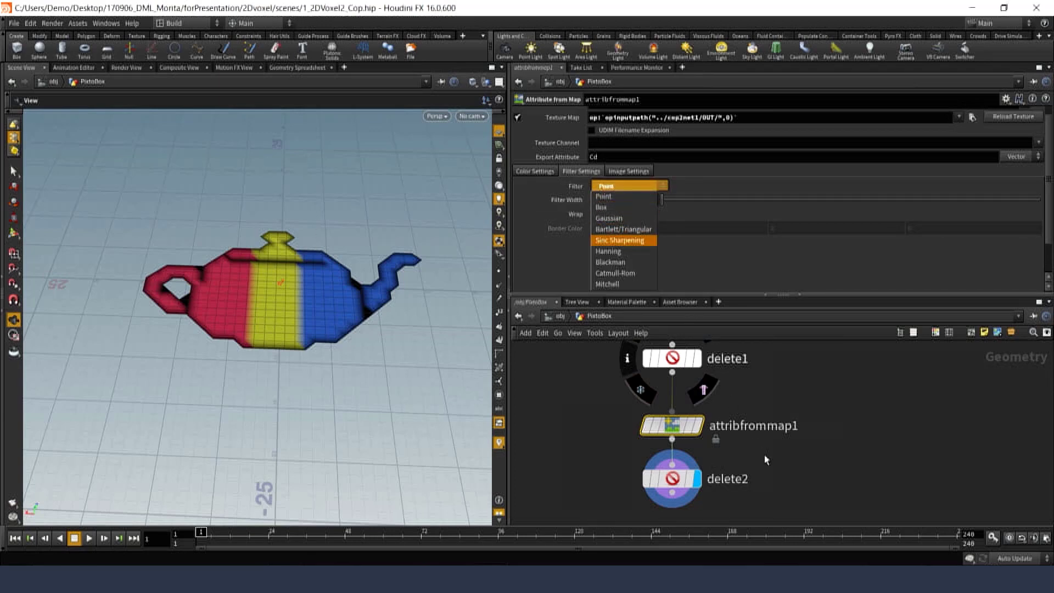
click(766, 459)
middle_drag(766, 459, 778, 404)
click(674, 415)
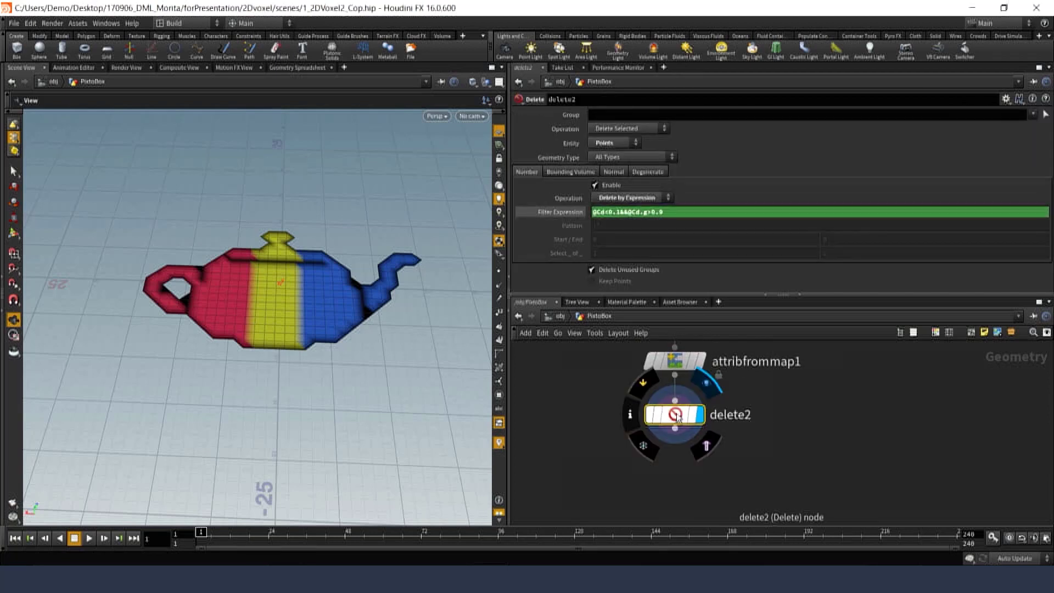
click(698, 365)
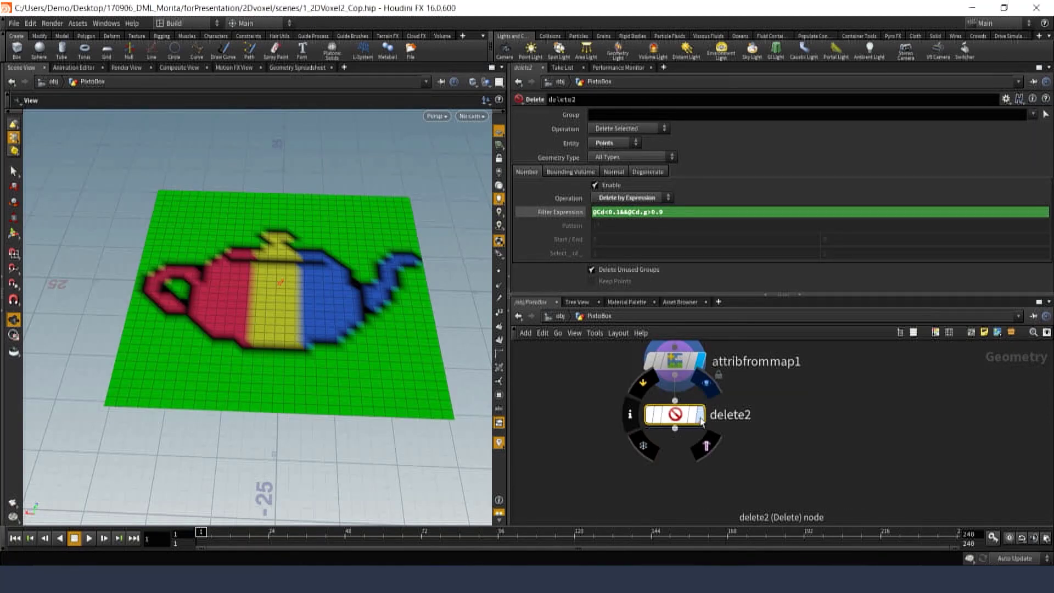
click(691, 418)
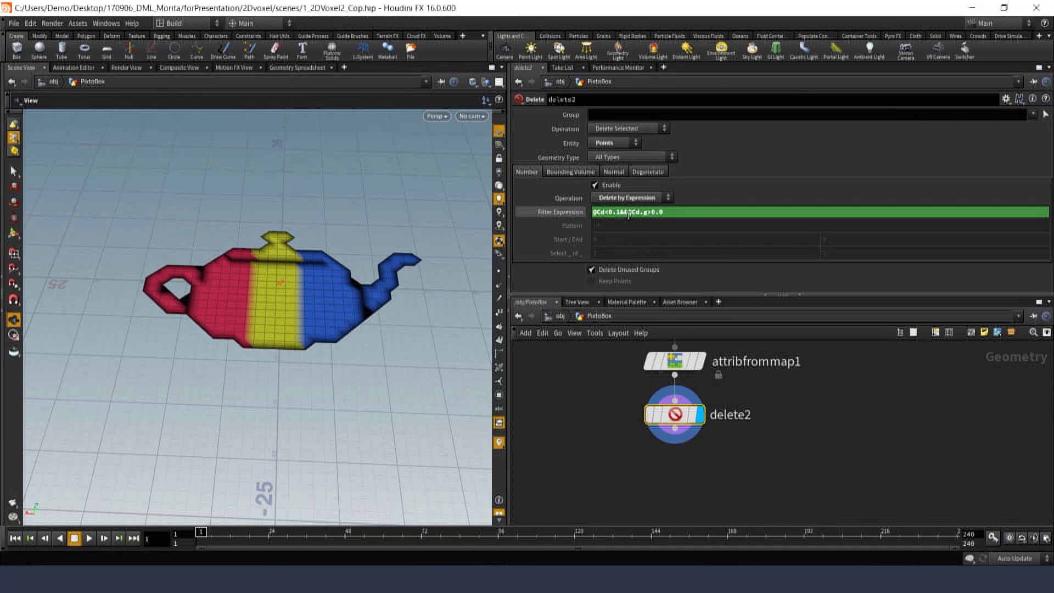
drag(628, 214, 593, 213)
key(BackSpace)
key(ctrl+z)
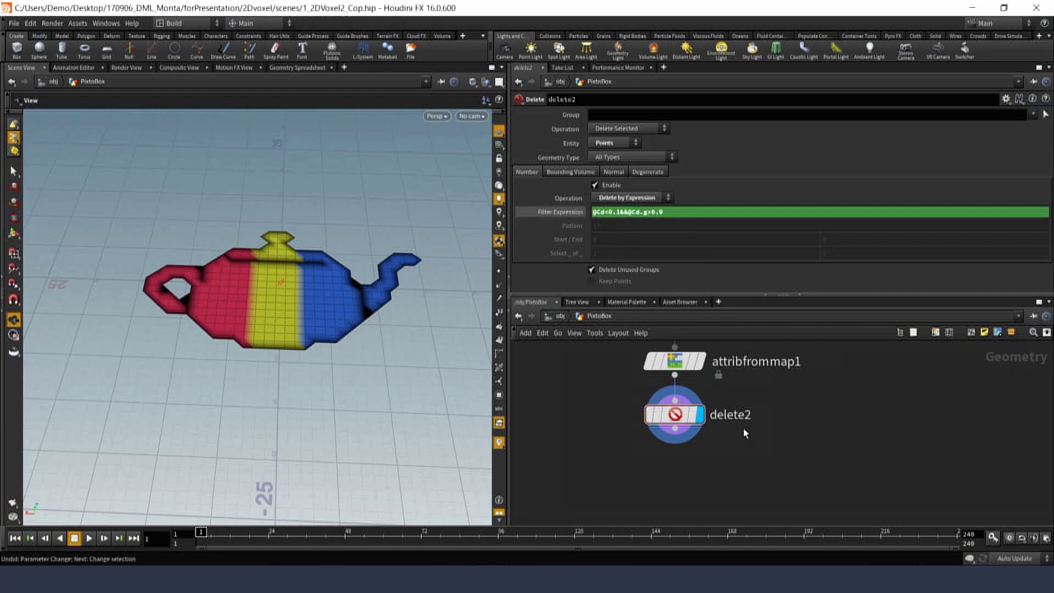
mouse_move(676, 404)
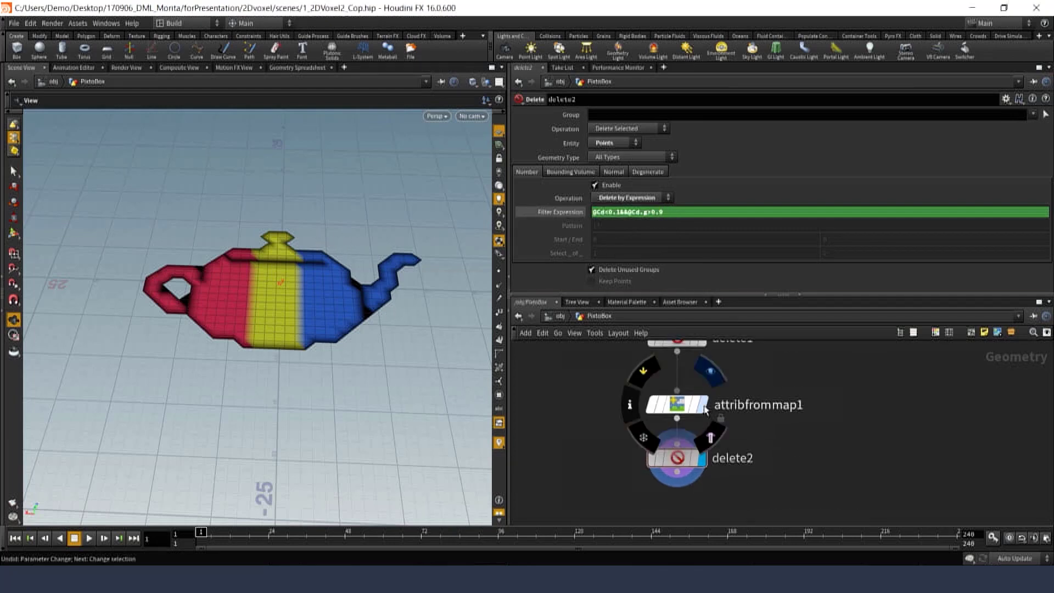
click(702, 404)
click(703, 459)
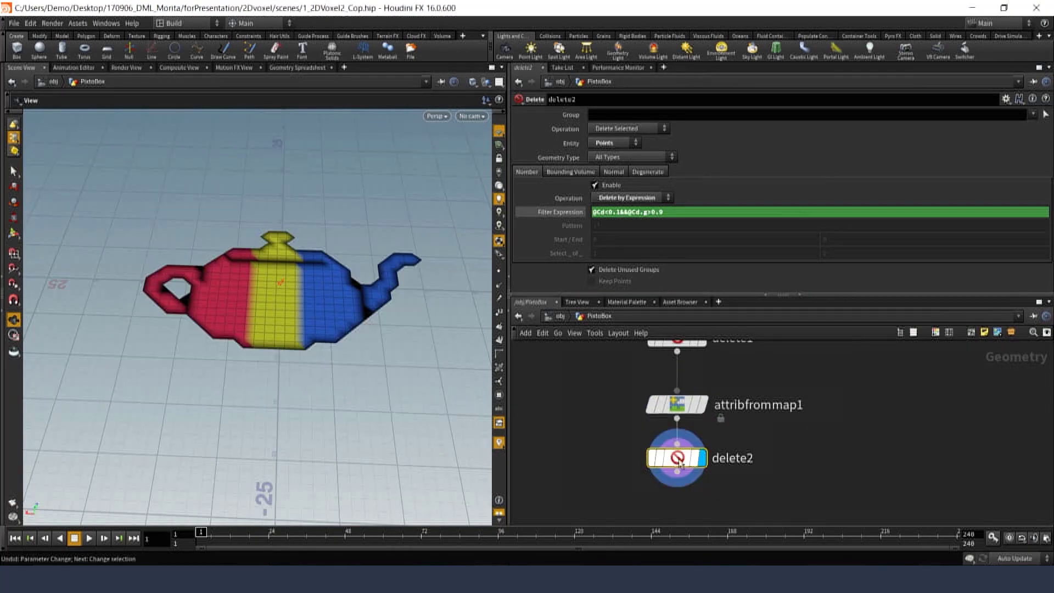
middle_drag(705, 461, 781, 379)
drag(245, 311, 275, 313)
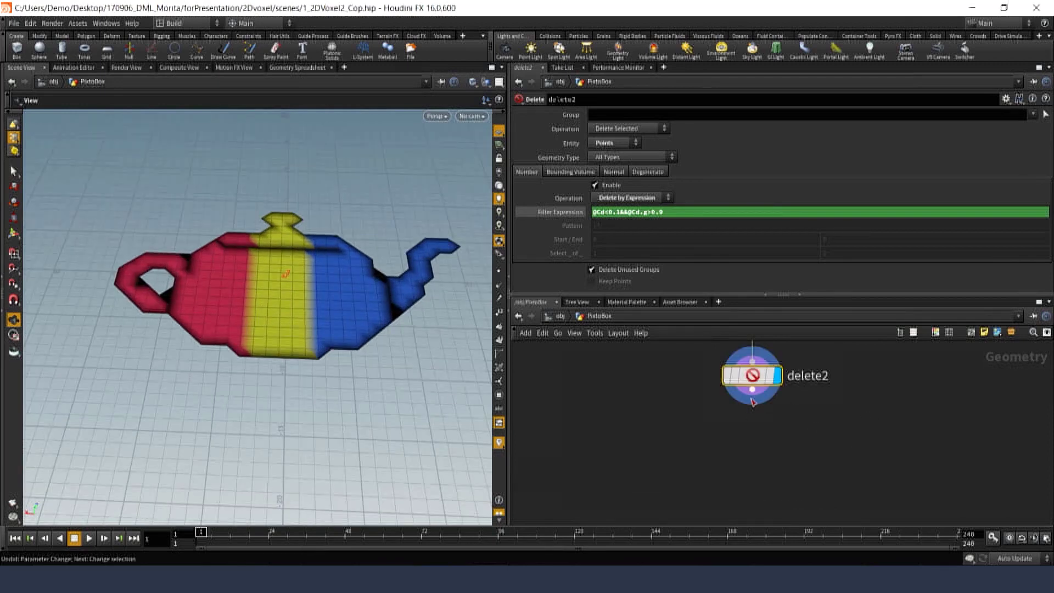
key(f)
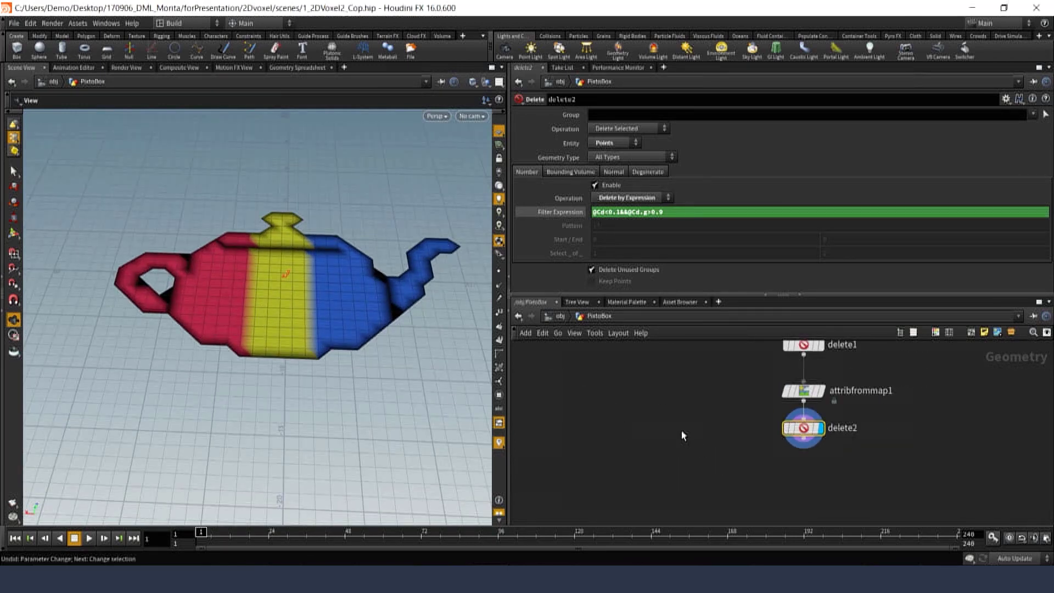
key(alt+Tab)
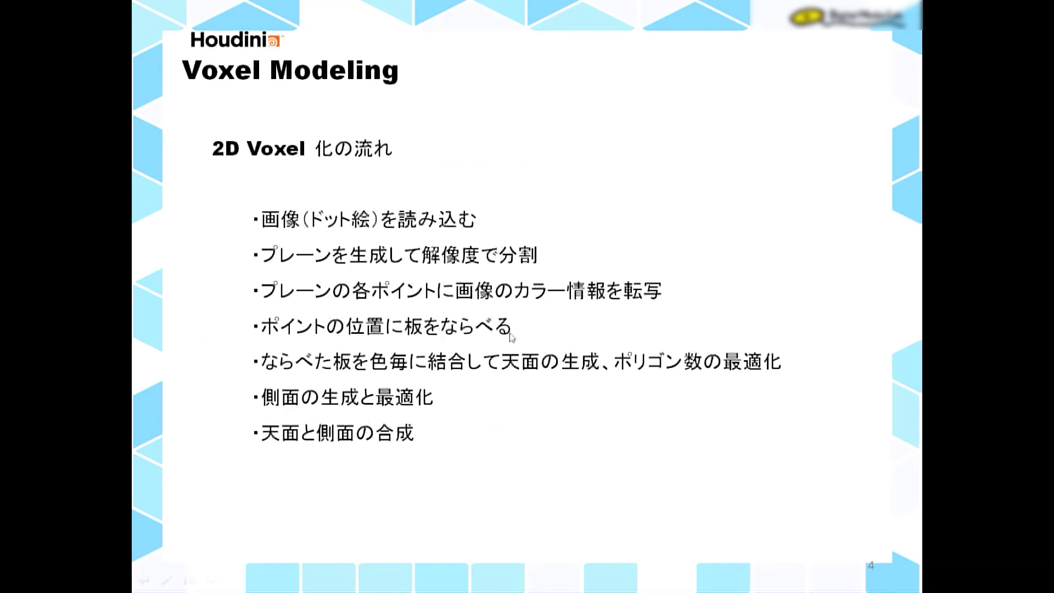
key(alt+Tab)
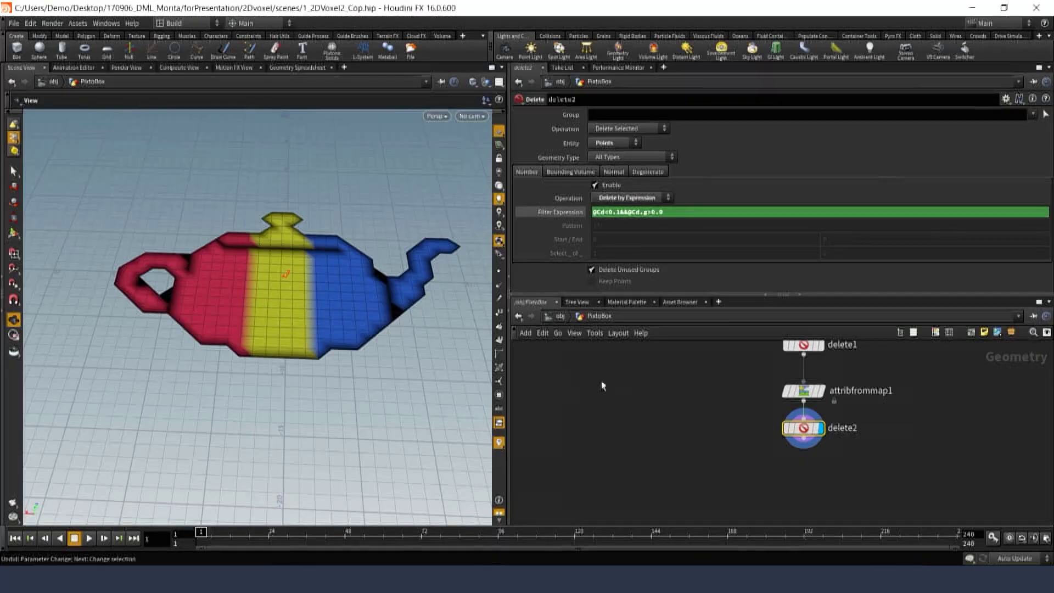
- Add a new Grid node, grid2, to the network
key(Tab)
text(grid)
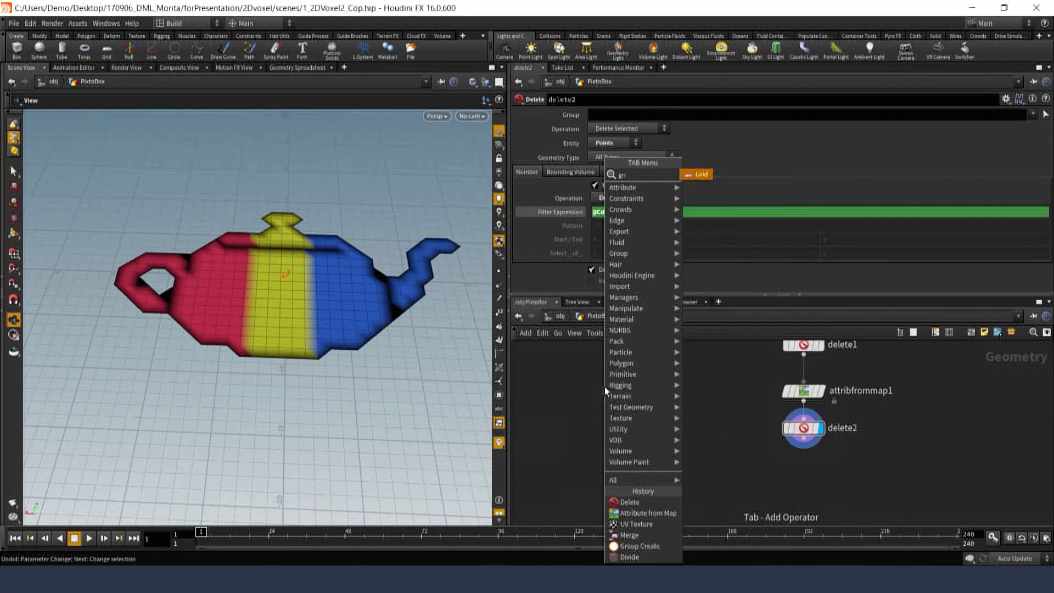
key(Return)
click(604, 386)
scroll(637, 409, up, 3)
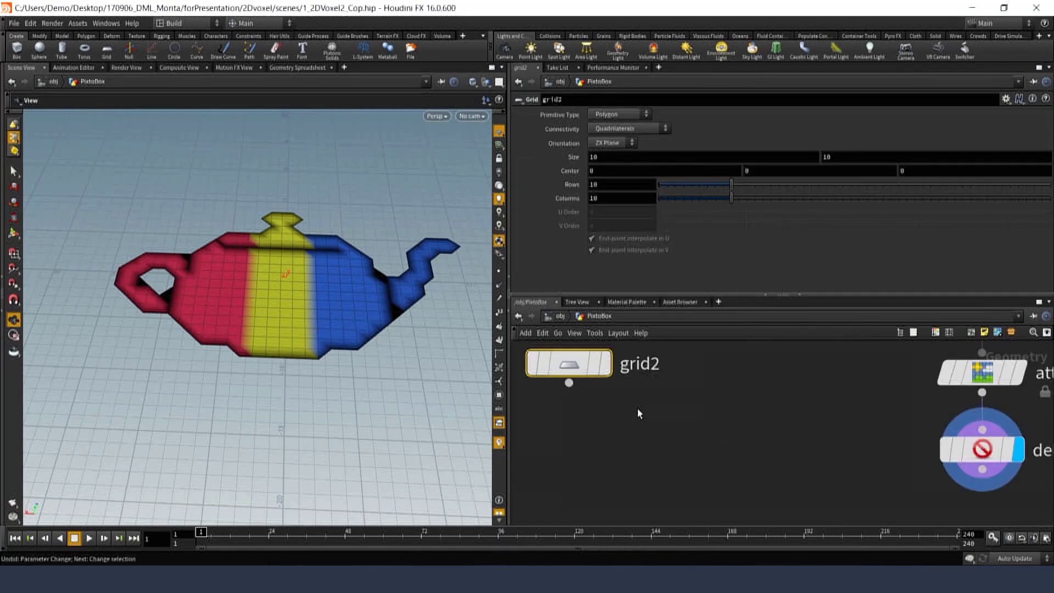
middle_drag(638, 408, 703, 439)
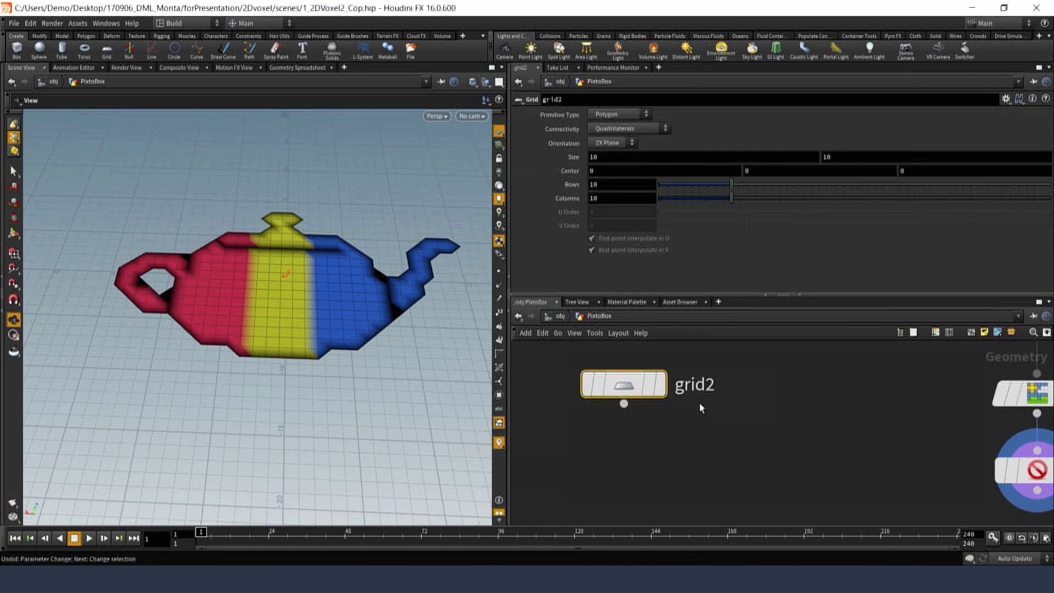
- Set grid2 to size 1 by 1 with 2 rows and 2 columns
double_click(656, 157)
text(1)
key(Return)
click(660, 384)
middle_drag(230, 340, 291, 323)
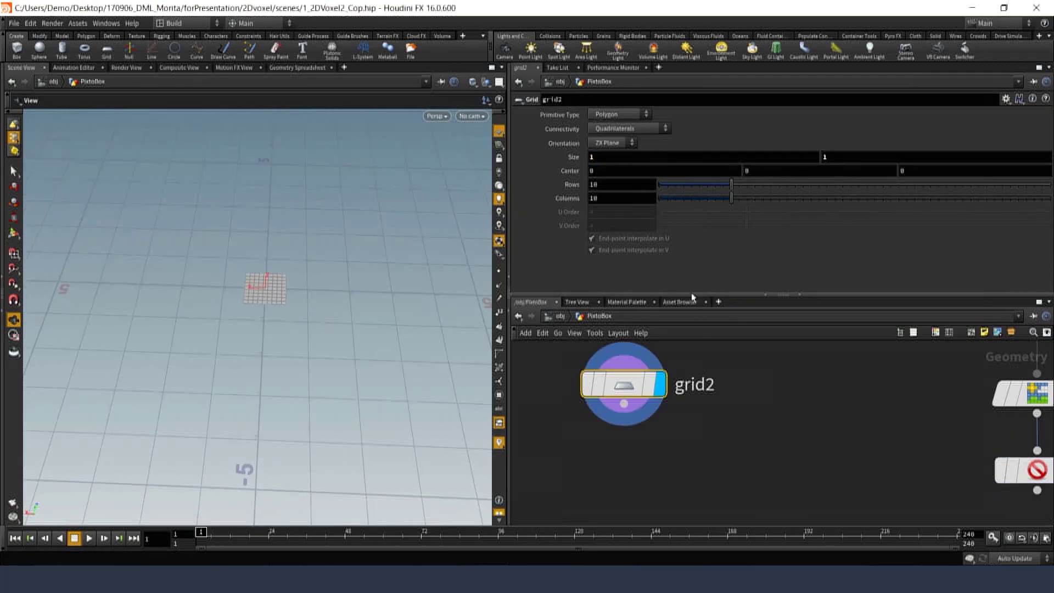
text(2)
key(Tab)
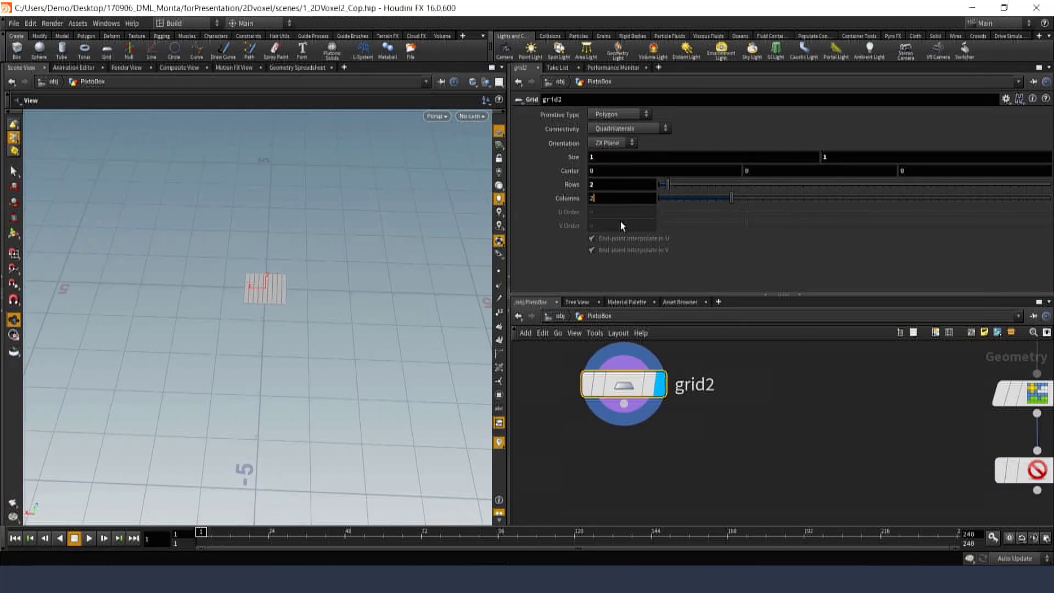
text(2)
key(Return)
middle_drag(365, 293, 261, 287)
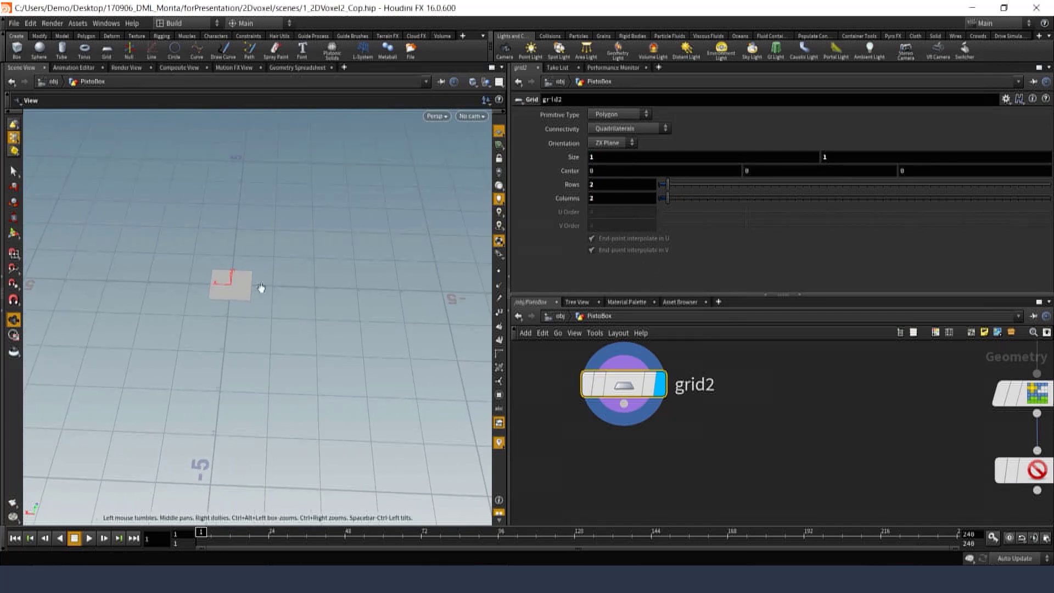
scroll(231, 285, down, 5)
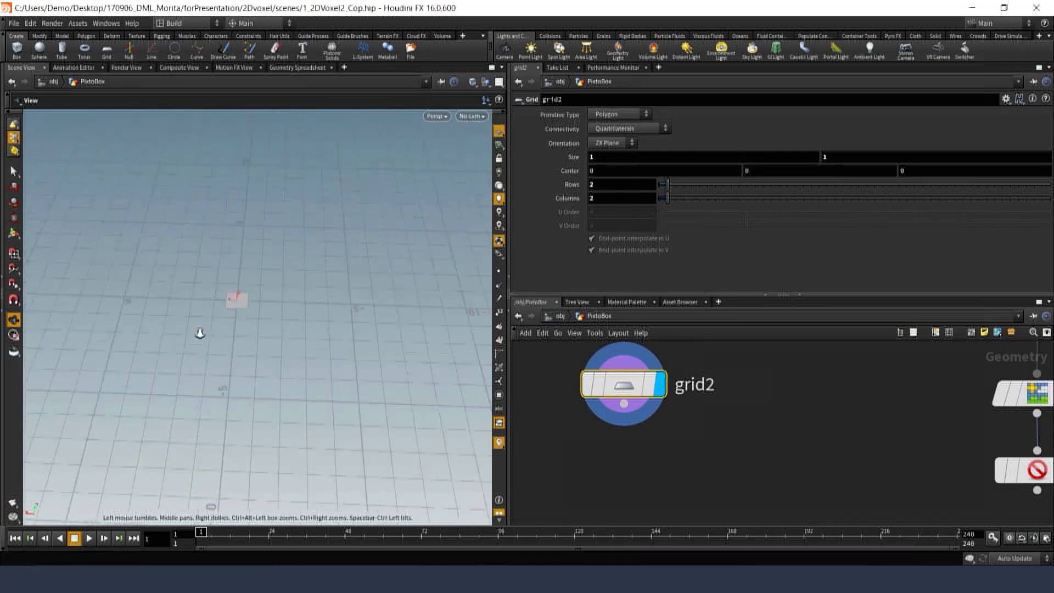
scroll(642, 379, down, 3)
- Wire a Normal node below grid2 and display delete2's teapot again
click(641, 377)
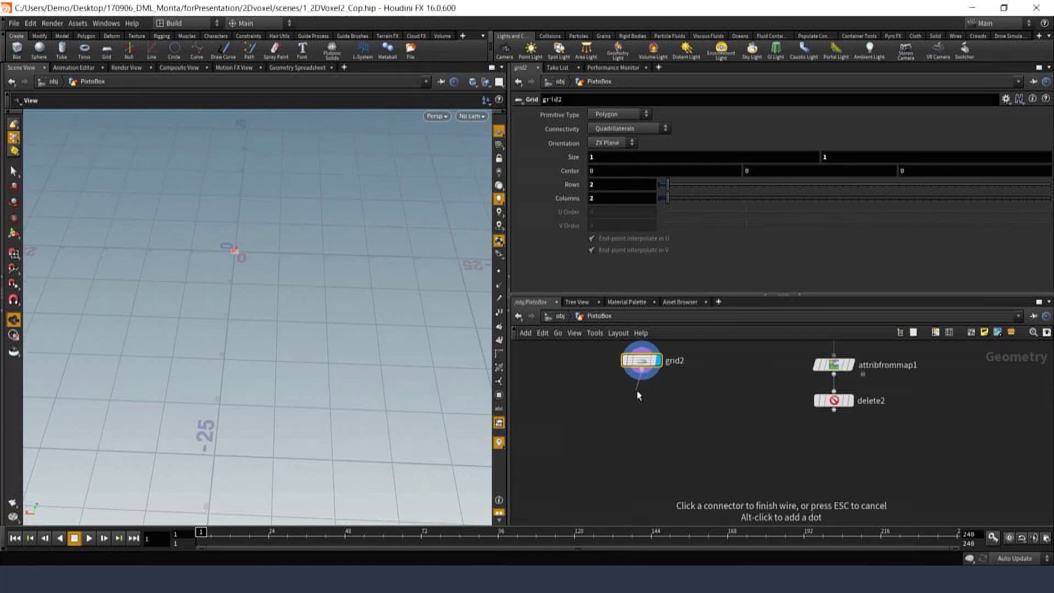
key(Tab)
text(normal)
key(Return)
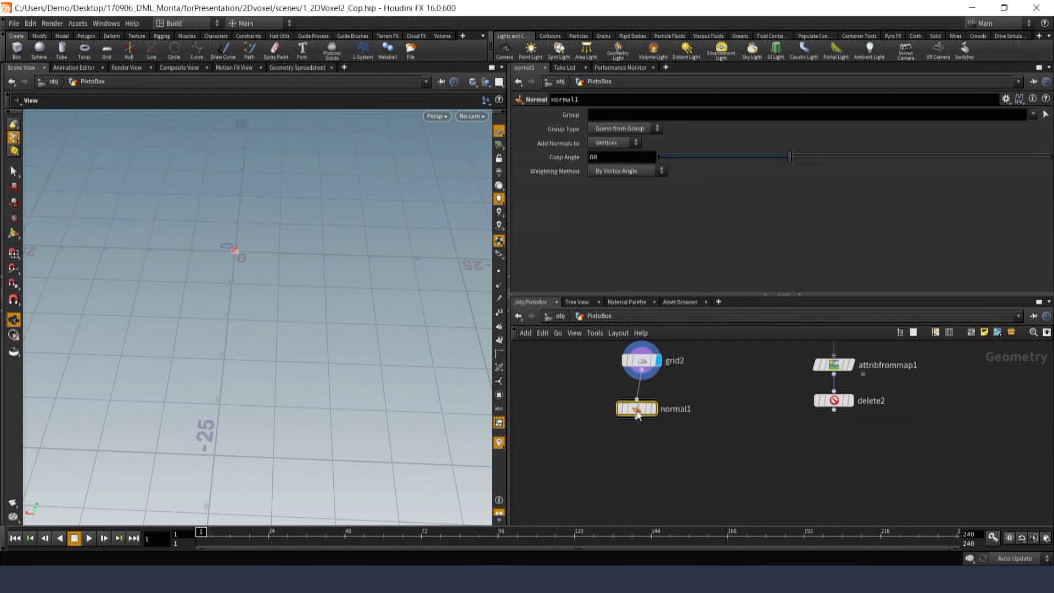
click(636, 409)
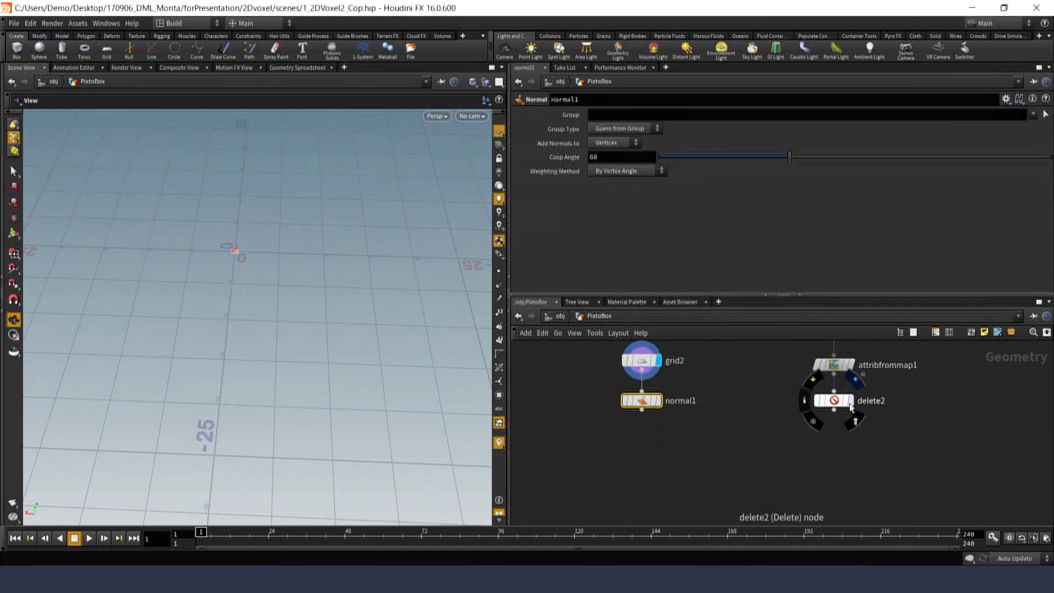
click(850, 400)
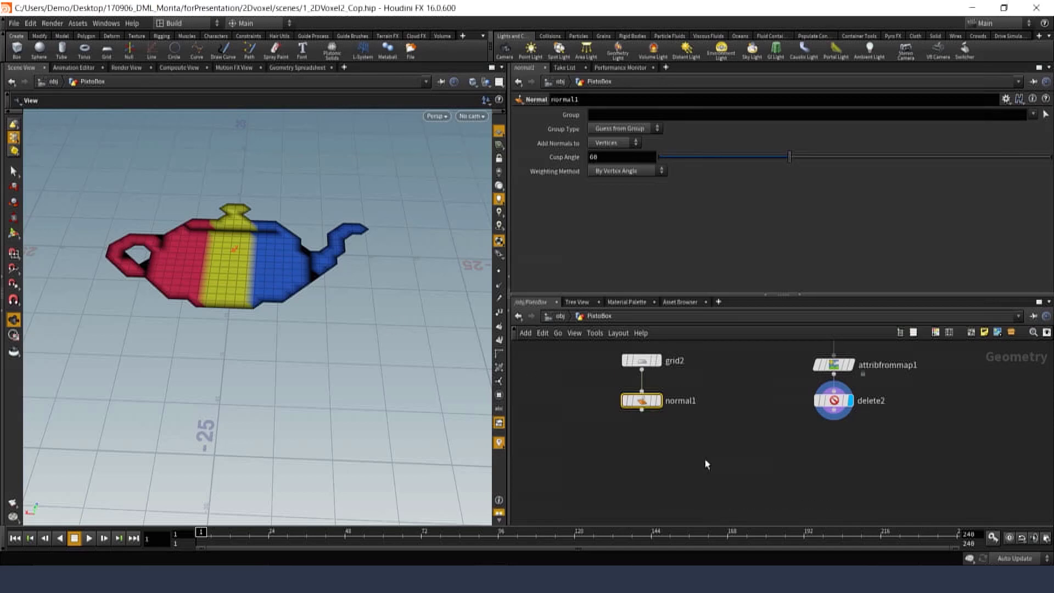
- Add a Copy Stamp node fed by normal1, with delete2 as template input, and display it
click(640, 411)
click(730, 468)
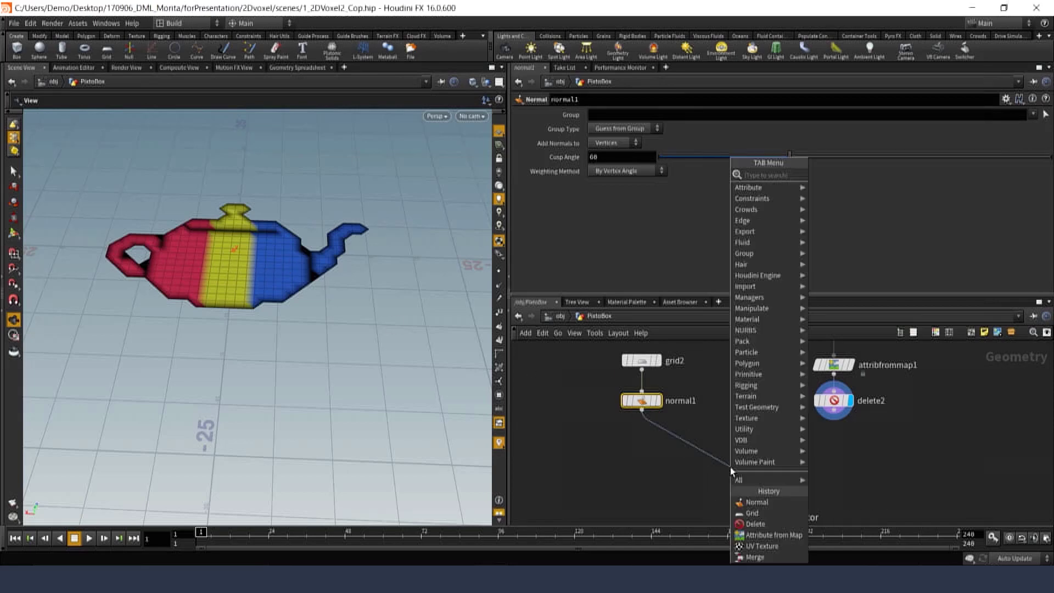
text(cop)
click(838, 196)
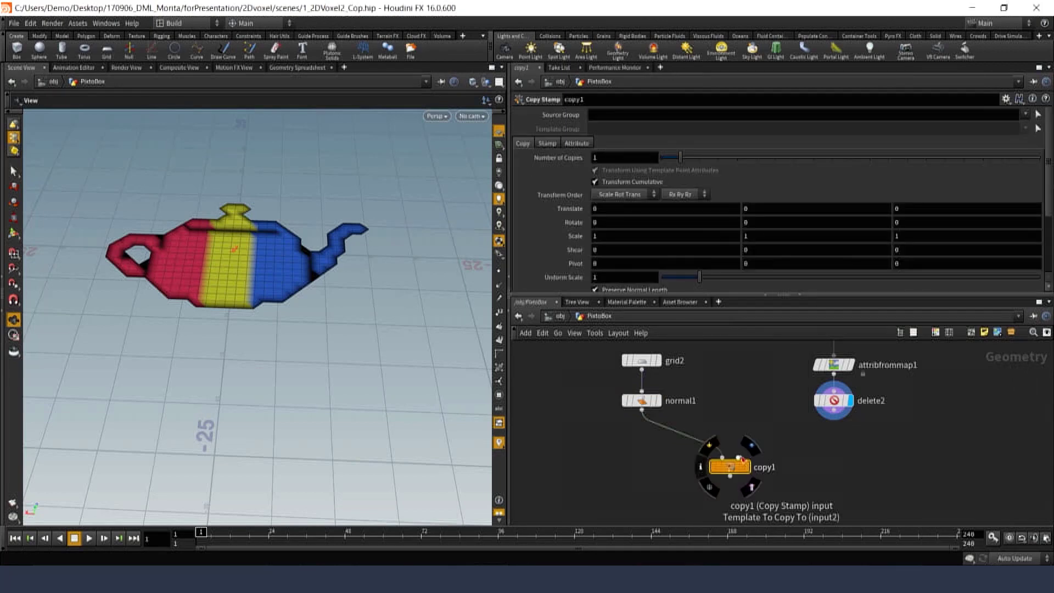
click(737, 457)
click(833, 419)
scroll(765, 475, up, 3)
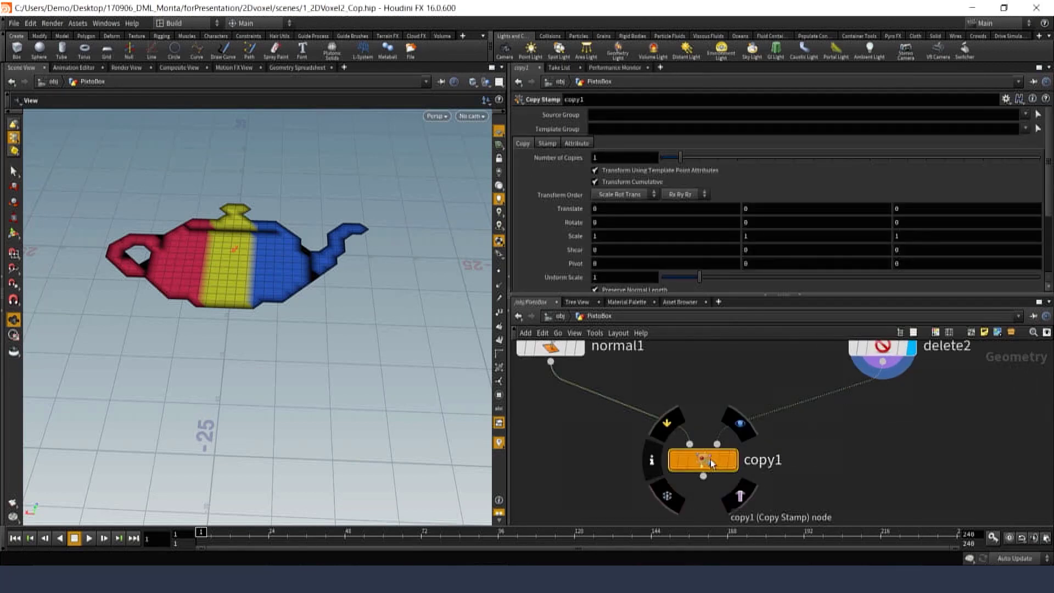
click(733, 460)
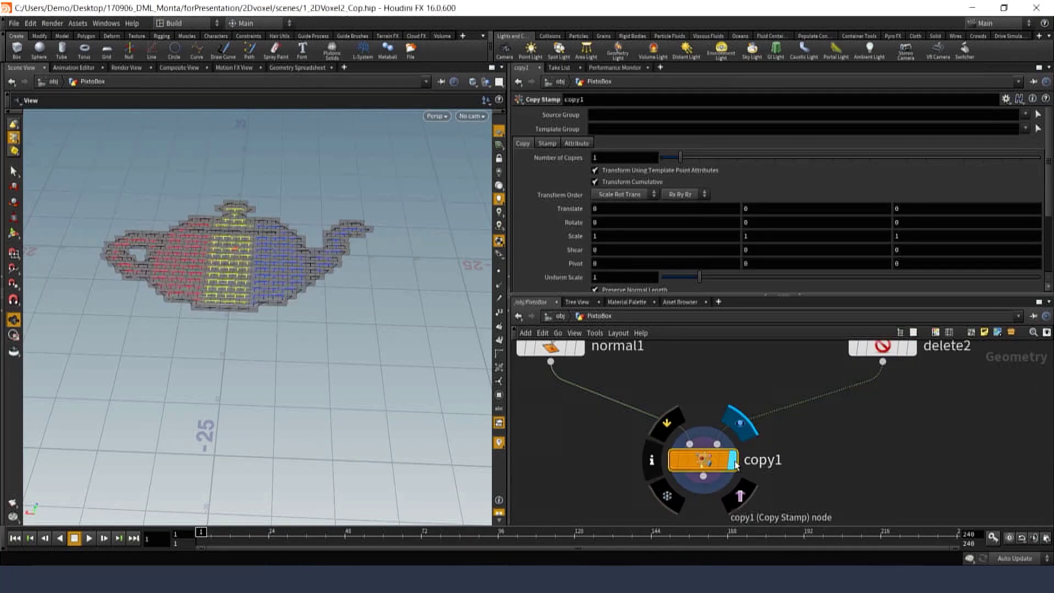
scroll(278, 289, up, 5)
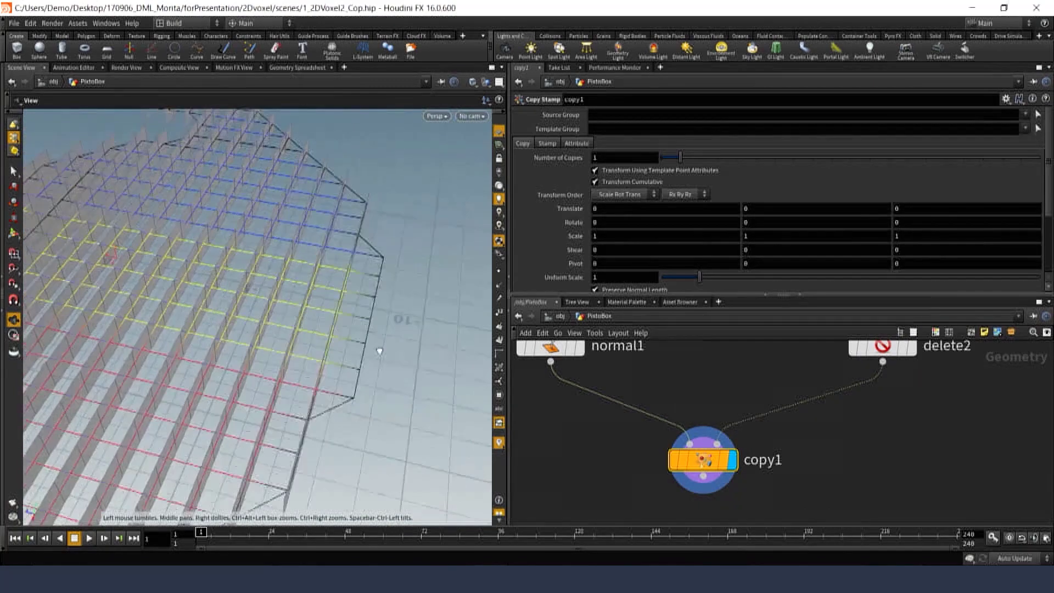
mouse_move(277, 290)
mouse_down()
mouse_move(340, 313)
mouse_move(308, 315)
mouse_up()
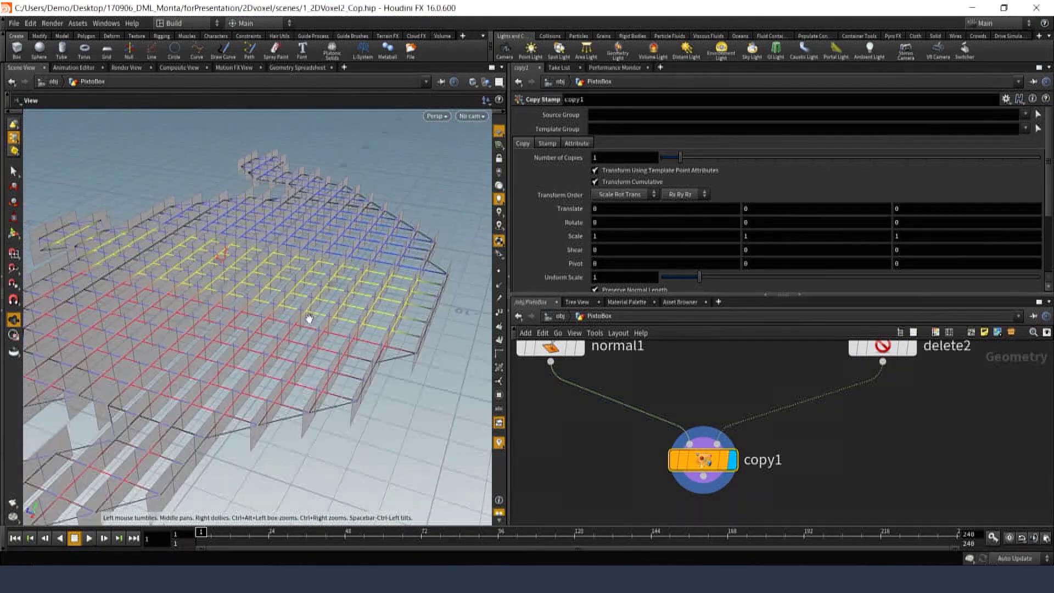
mouse_move(607, 375)
middle_down()
mouse_move(633, 413)
mouse_move(665, 426)
mouse_move(674, 365)
middle_up()
- Insert a Transform node on the wire between normal1 and copy1
click(925, 390)
middle_drag(925, 390, 901, 405)
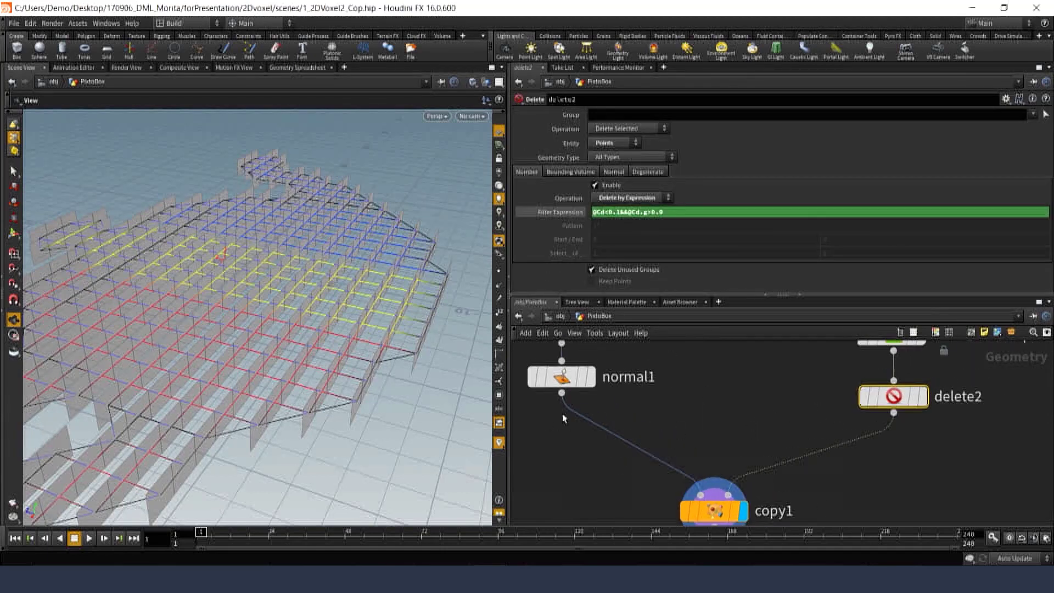
key(Tab)
text(tran)
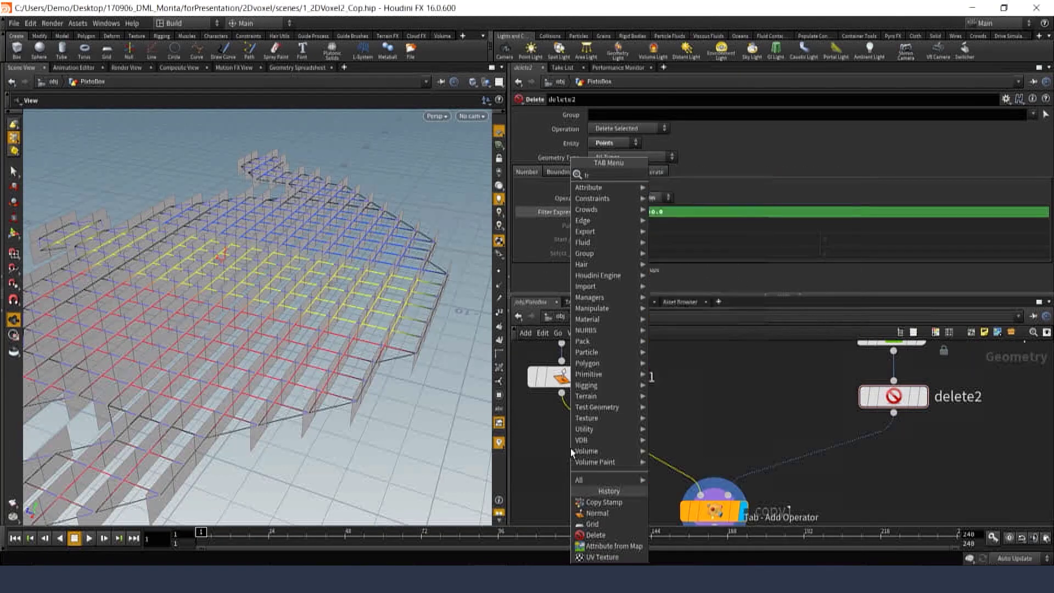
key(Return)
- Set transform1's Rotate X to 90 so the plates lie flat
click(565, 447)
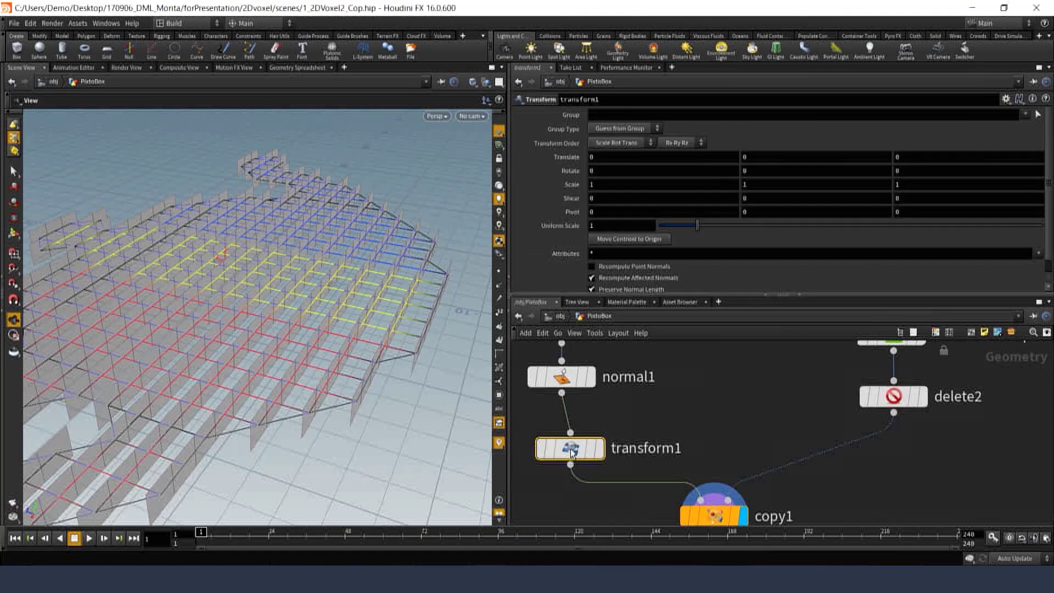
middle_drag(697, 401, 706, 367)
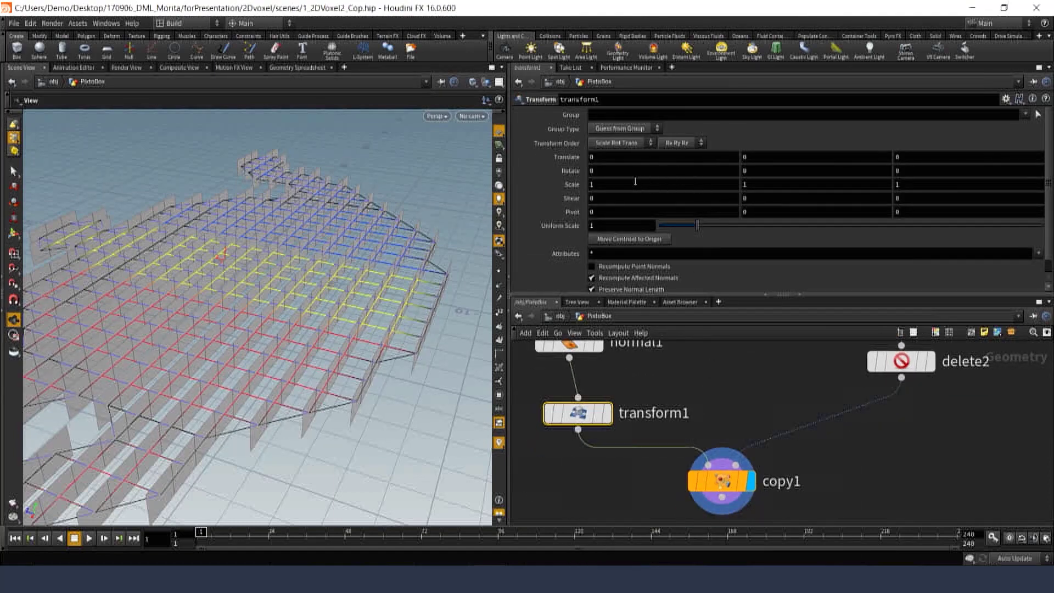
text(90)
key(Return)
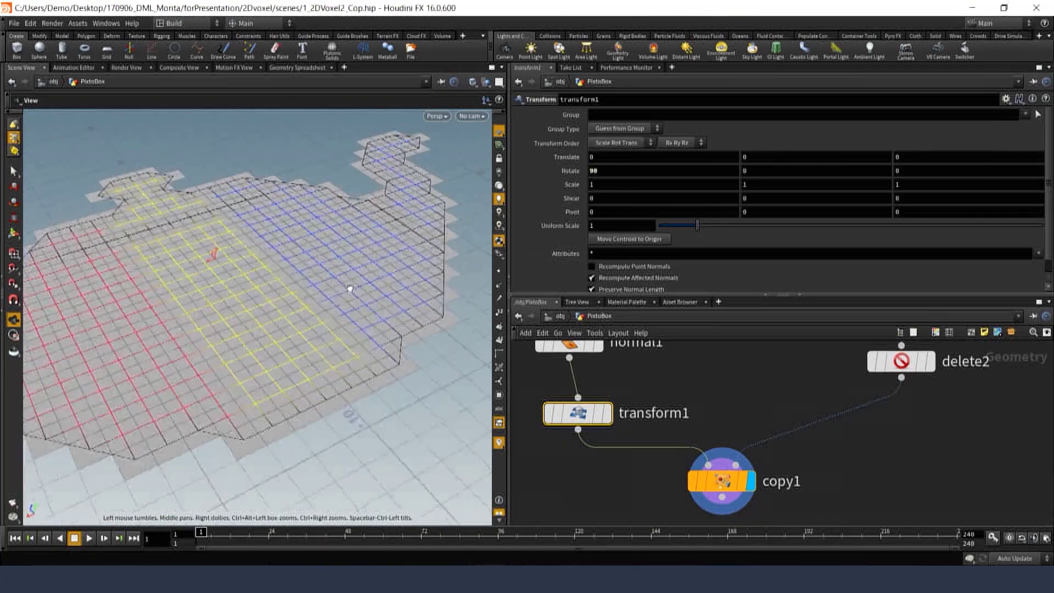
mouse_move(379, 260)
mouse_down()
mouse_move(298, 306)
mouse_move(340, 291)
mouse_up()
middle_drag(850, 483, 849, 499)
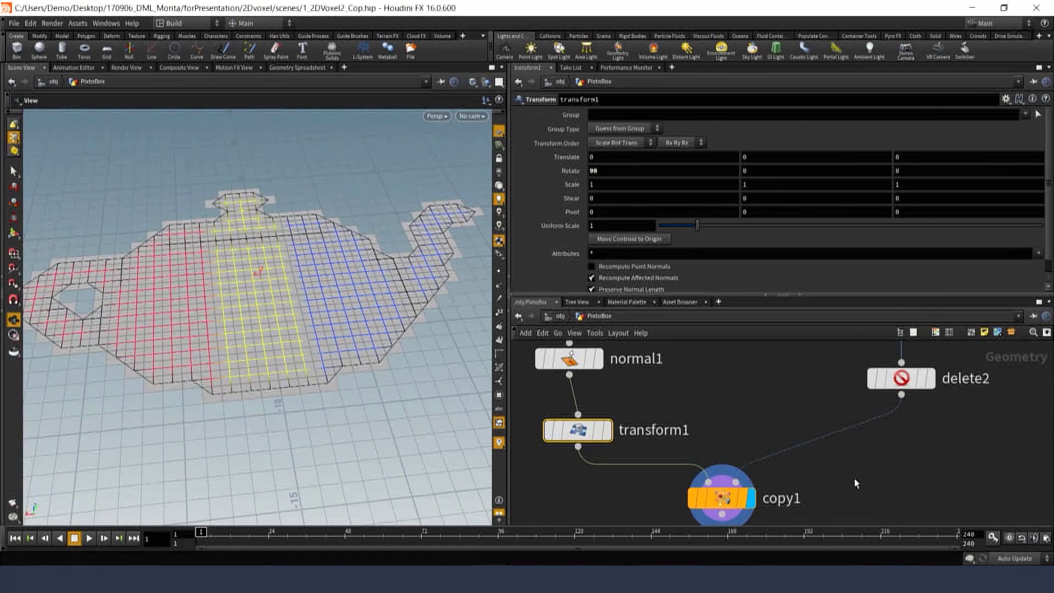
scroll(854, 483, down, 2)
scroll(881, 493, up, 1)
- Enable Use Template Point Attributes on copy1 so the plates take the teapot colours
key(Down)
scroll(882, 494, up, 1)
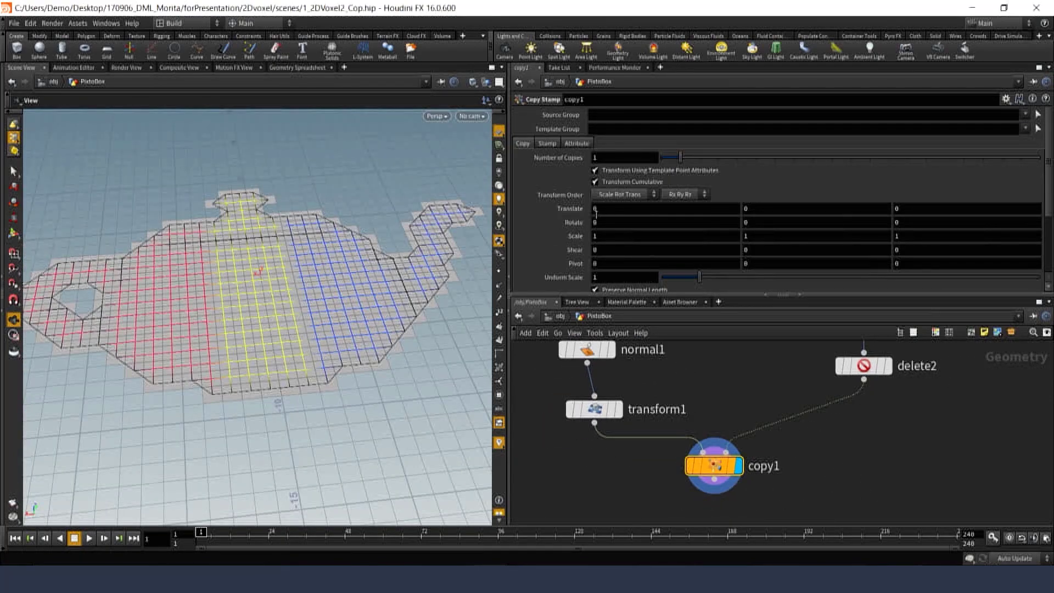
click(576, 144)
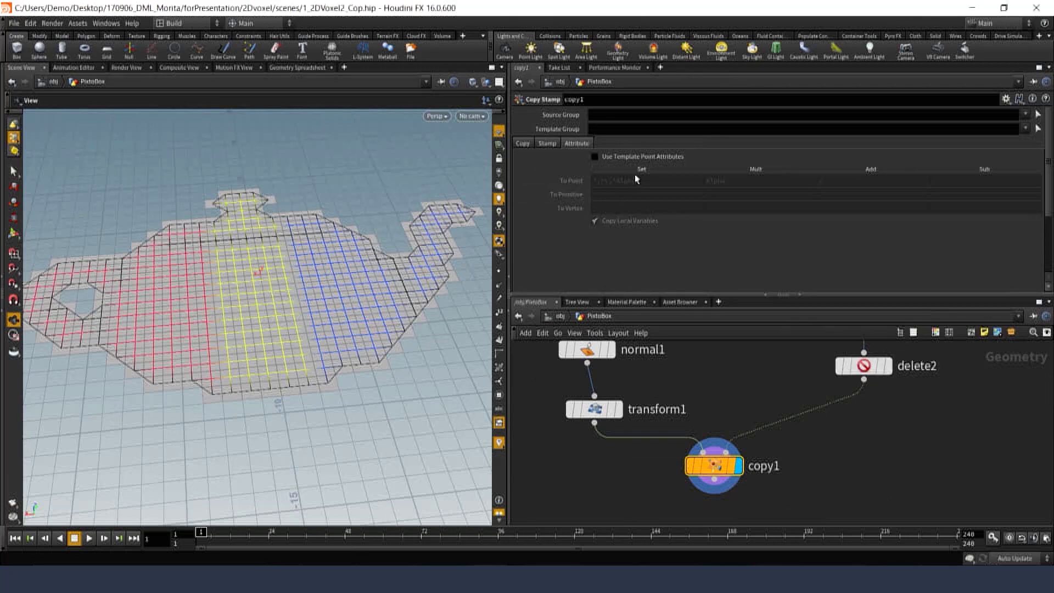
click(618, 156)
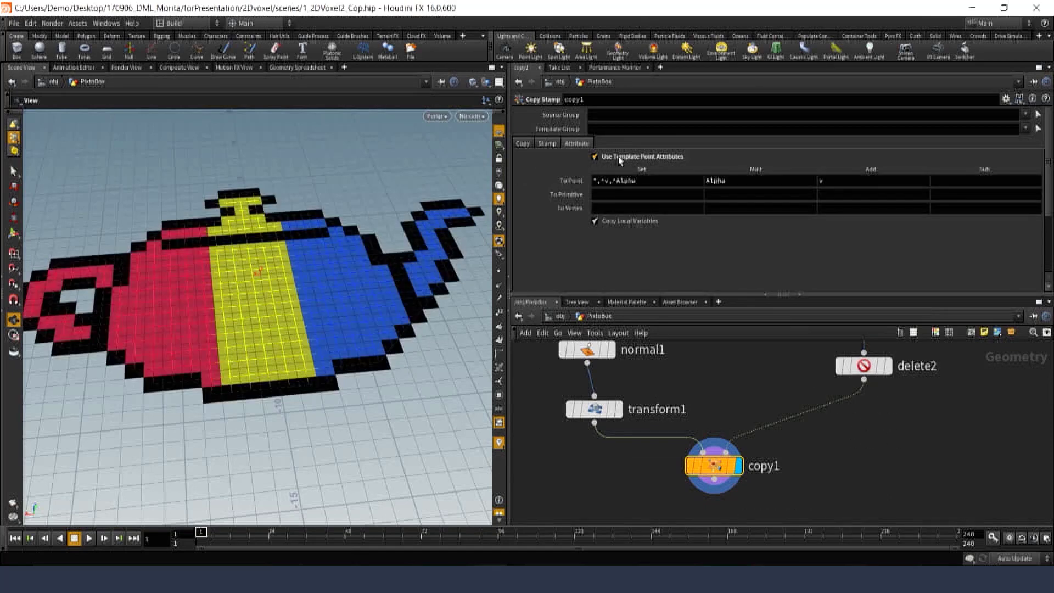
click(594, 154)
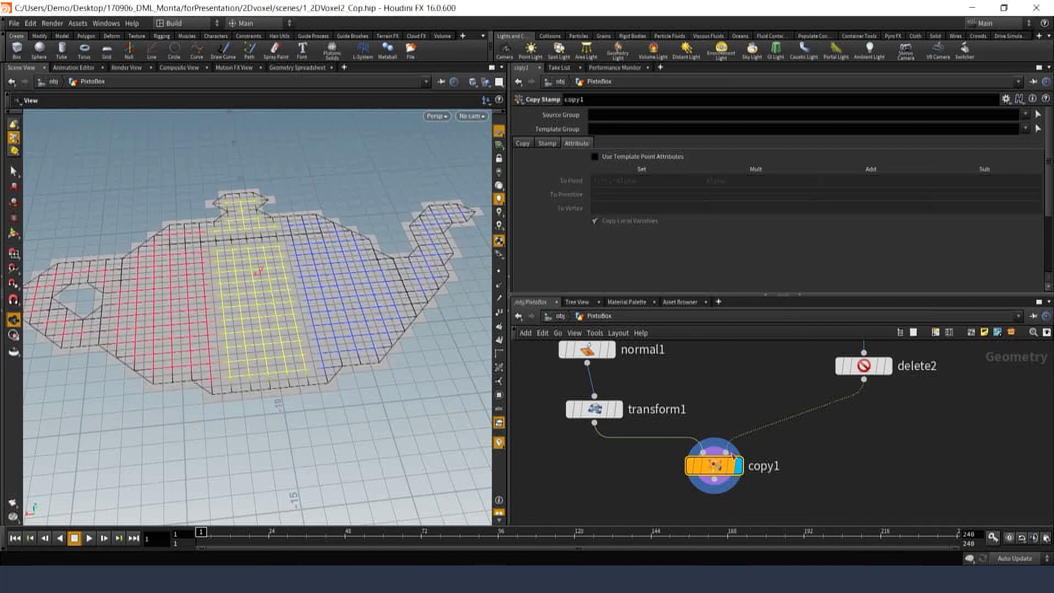
click(627, 158)
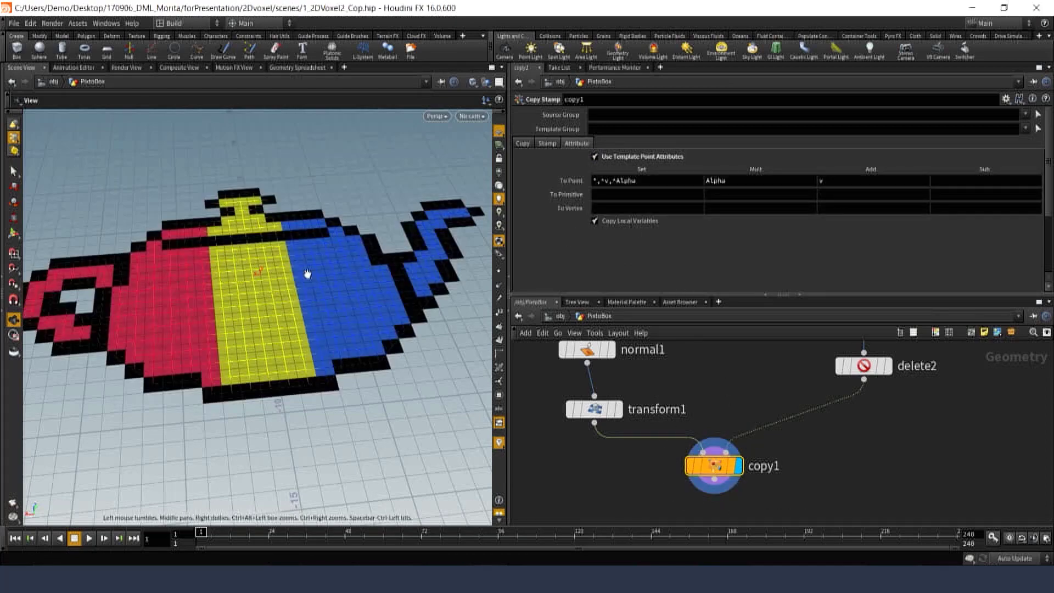
mouse_move(308, 273)
mouse_down()
mouse_move(390, 333)
mouse_move(291, 342)
mouse_up()
scroll(329, 285, down, 3)
scroll(356, 307, up, 5)
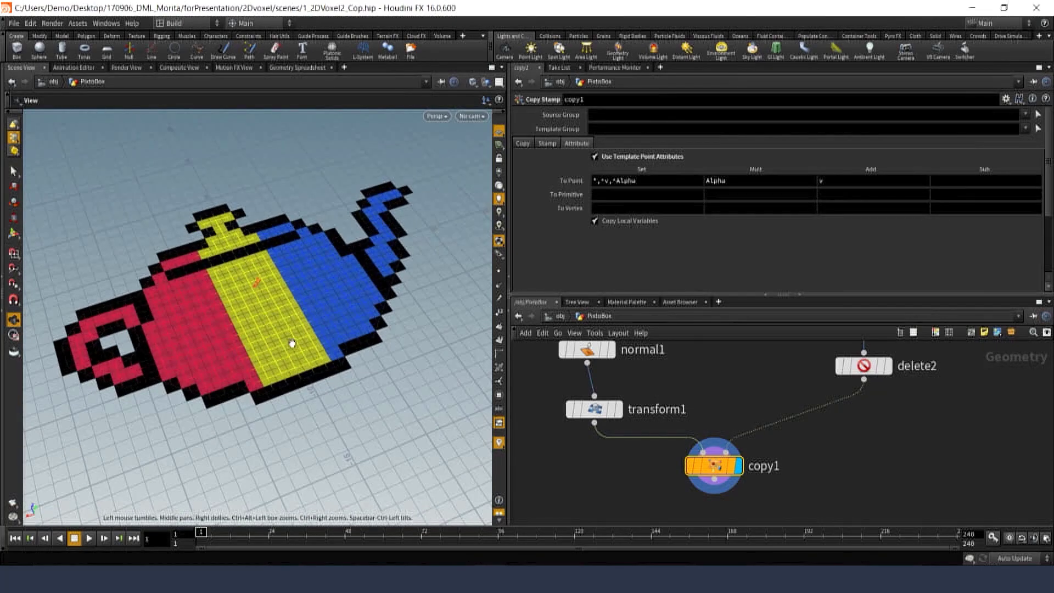
middle_drag(697, 329, 631, 395)
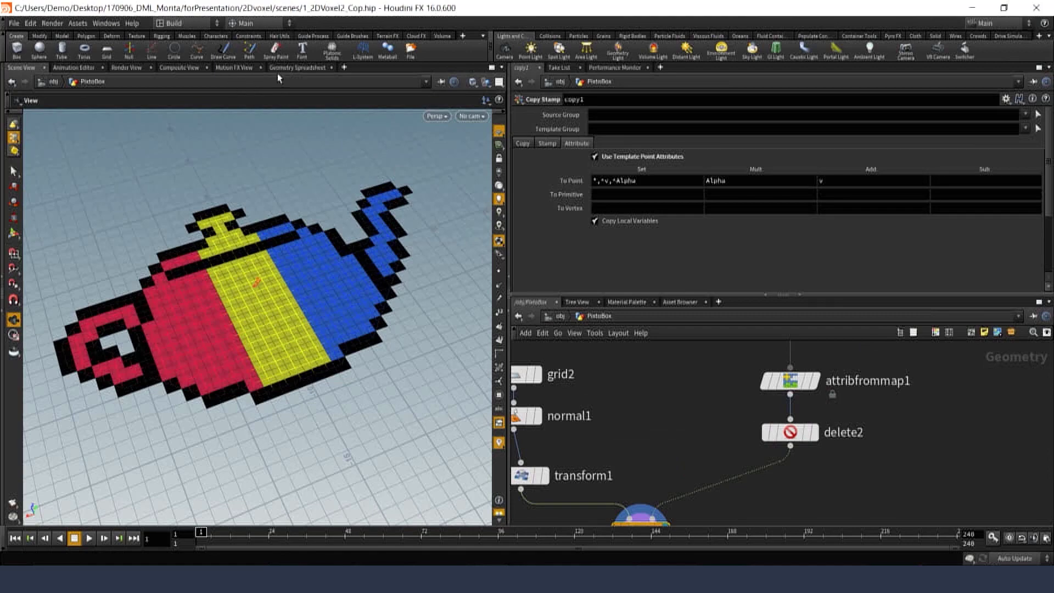
- Check the source teapot image, then enable Invert U on attribfrommap1 to mirror it
click(179, 68)
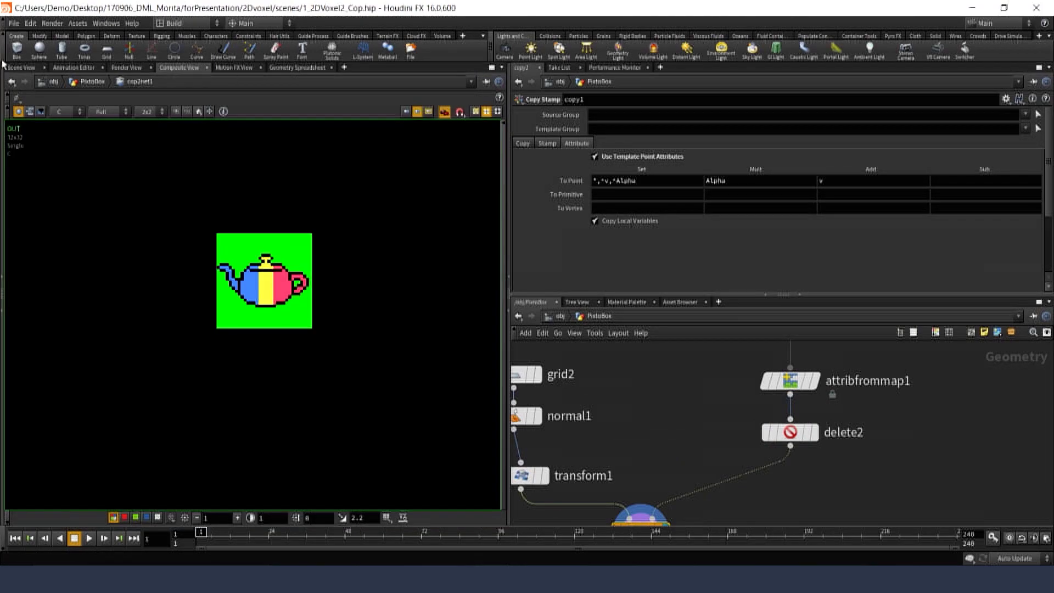
click(22, 69)
click(802, 387)
middle_drag(801, 387, 749, 453)
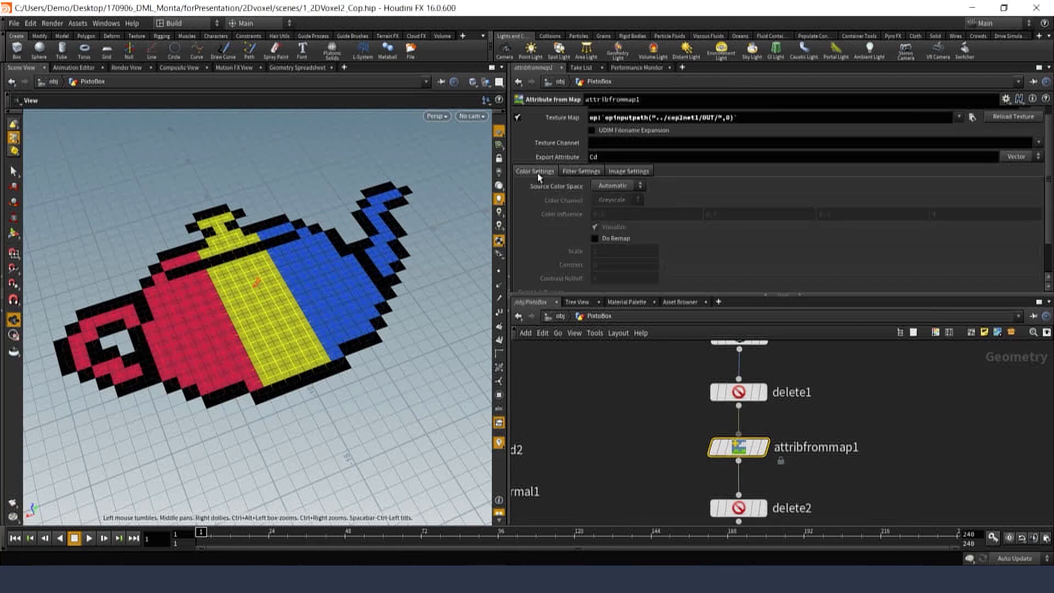
click(630, 171)
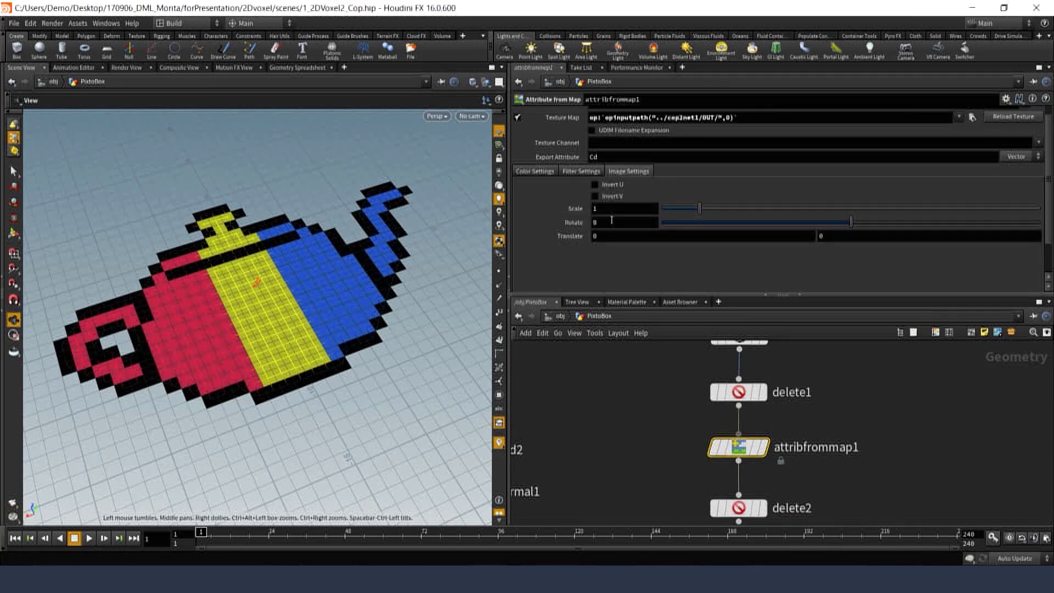
click(610, 186)
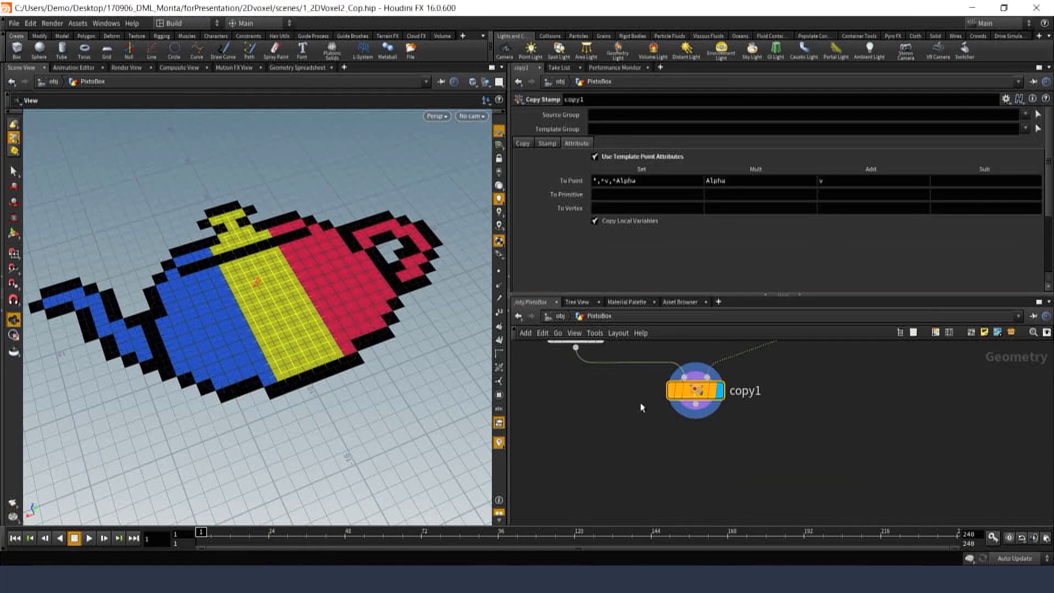
key(alt+Tab)
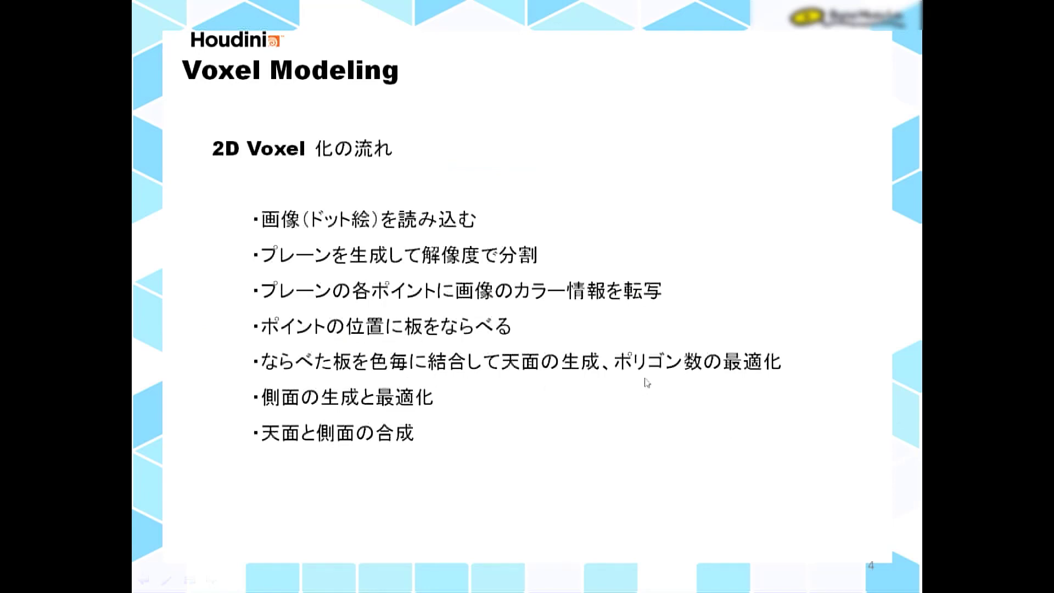
- Add an Attribute Promote node under copy1 and inspect its point P and Cd values
key(alt+Tab)
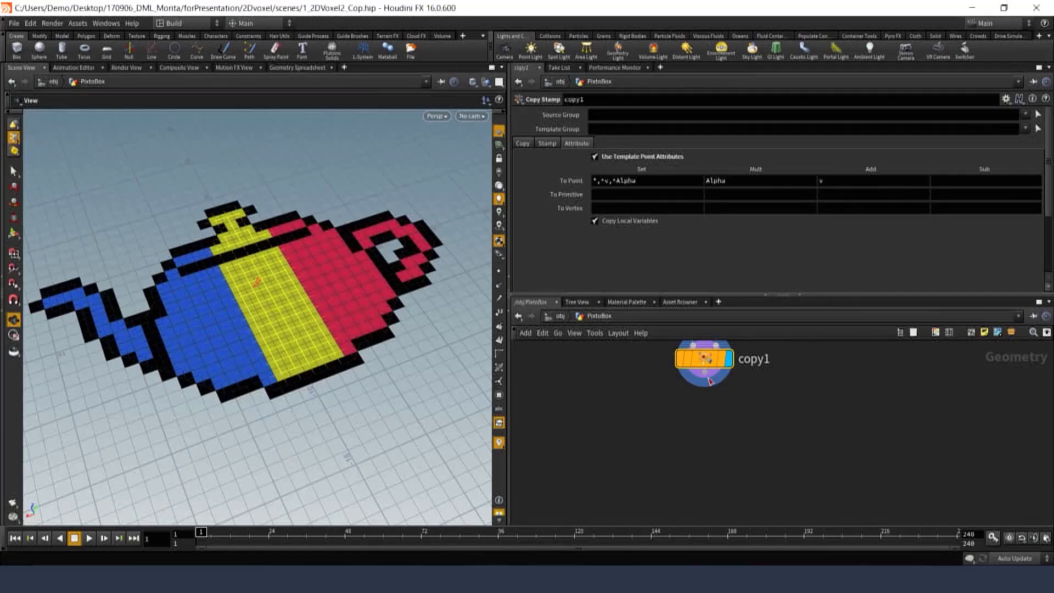
key(Tab)
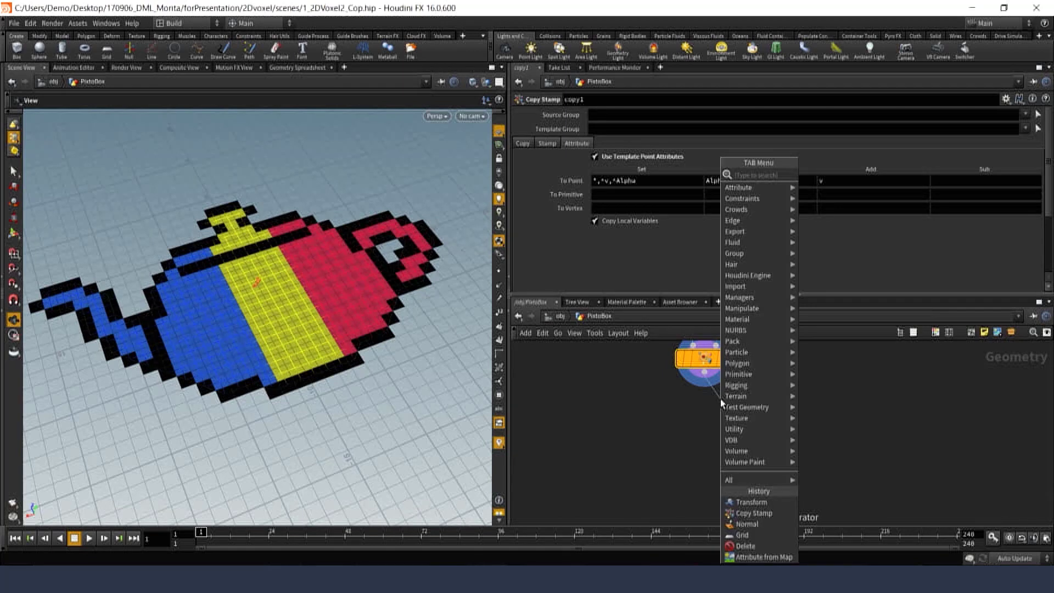
click(834, 171)
click(721, 402)
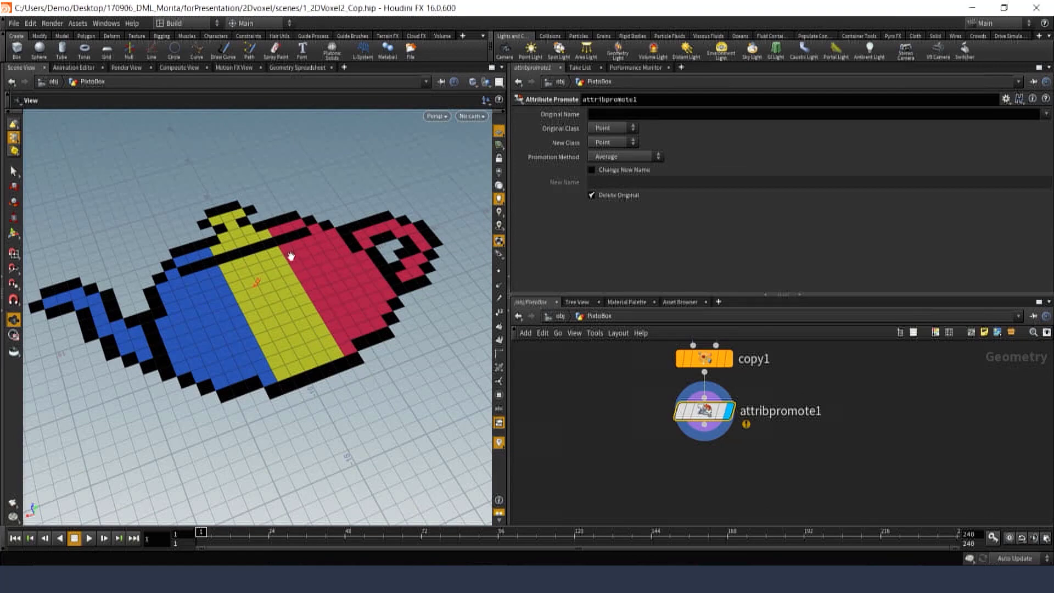
click(296, 66)
click(83, 99)
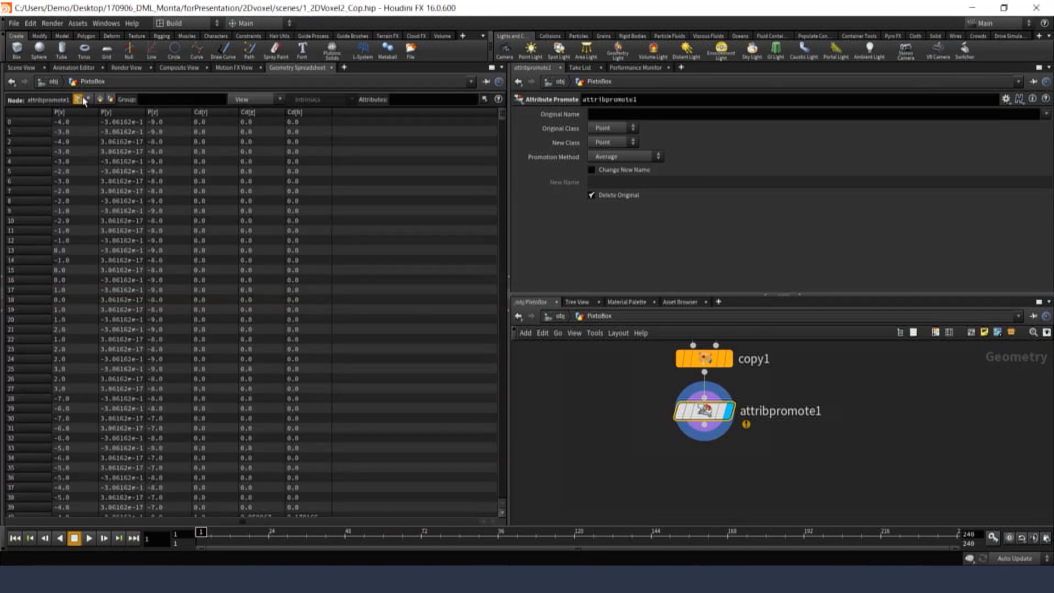
click(22, 68)
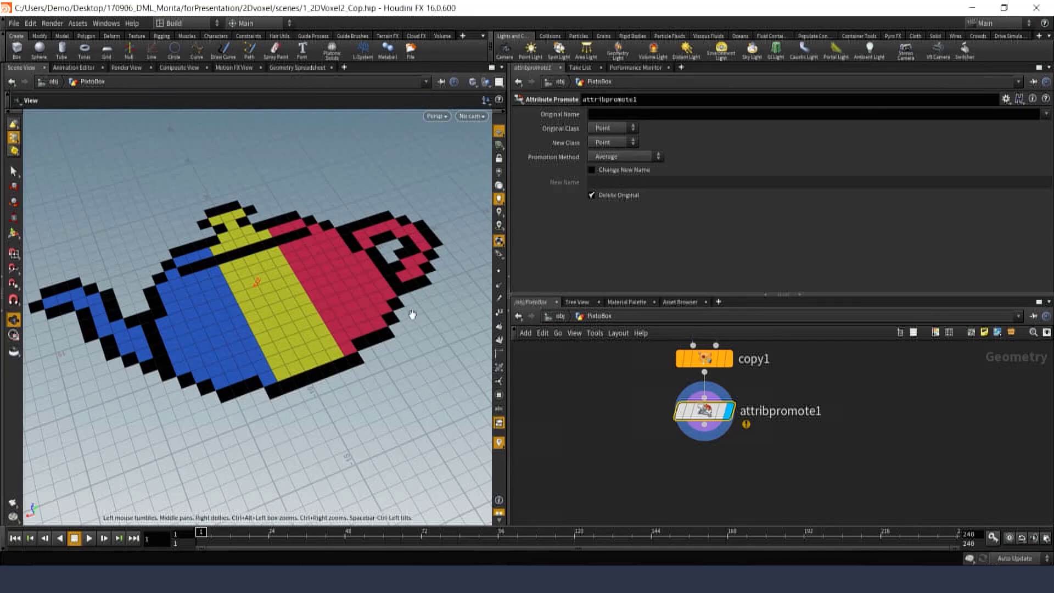
- Promote Cd from points to primitives on attribpromote1
scroll(417, 351, up, 2)
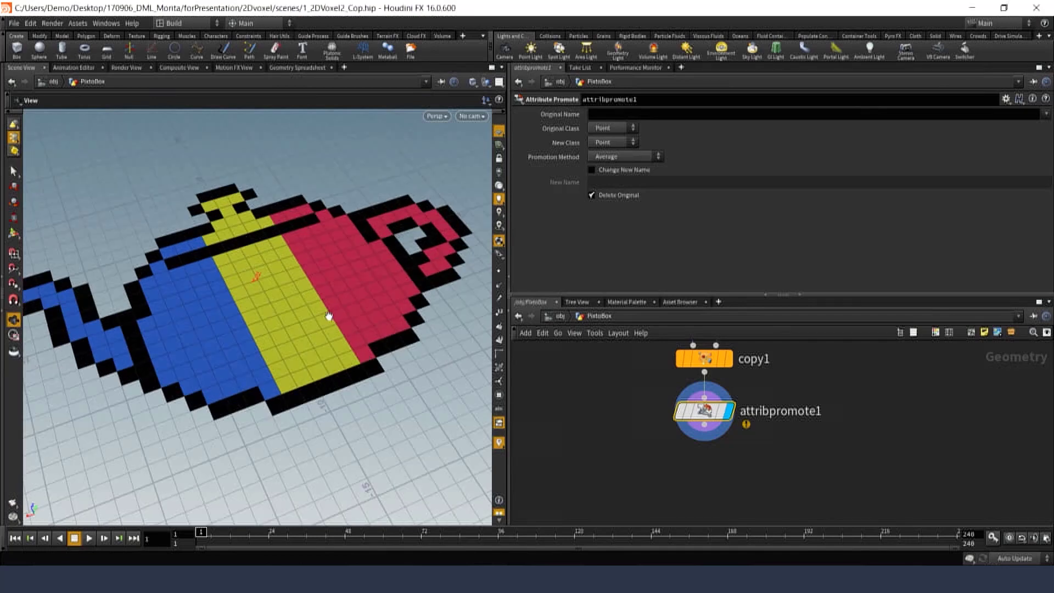
scroll(705, 409, up, 2)
scroll(700, 400, up, 2)
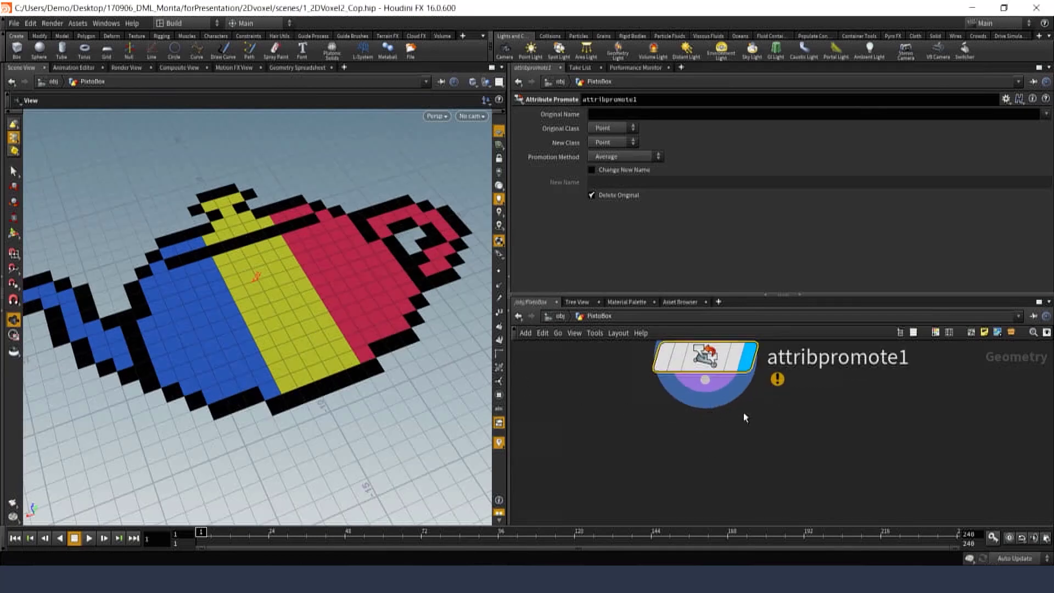
scroll(696, 396, up, 2)
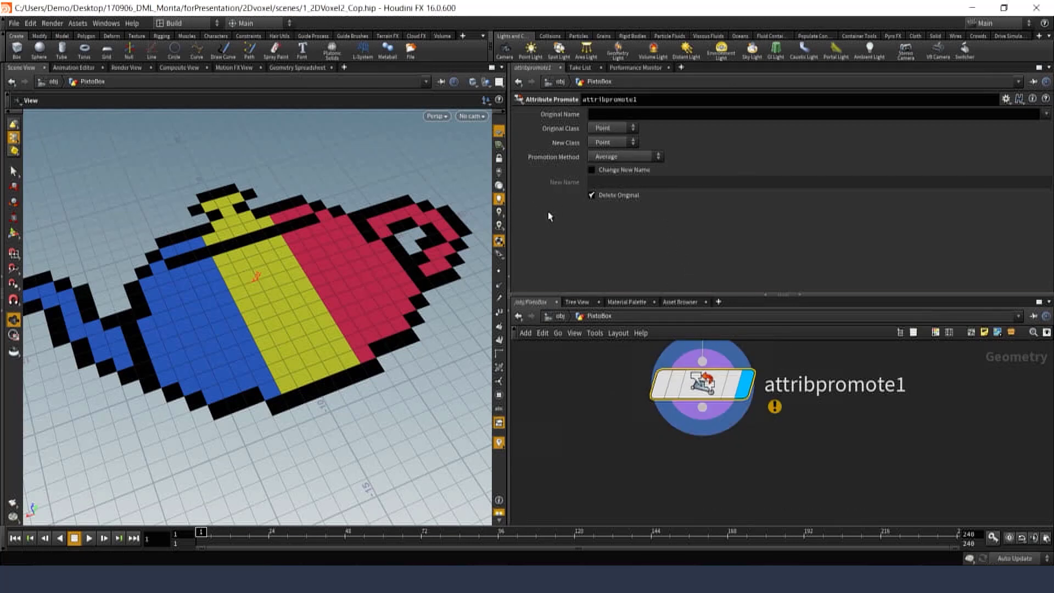
click(609, 142)
text(Cd)
key(Return)
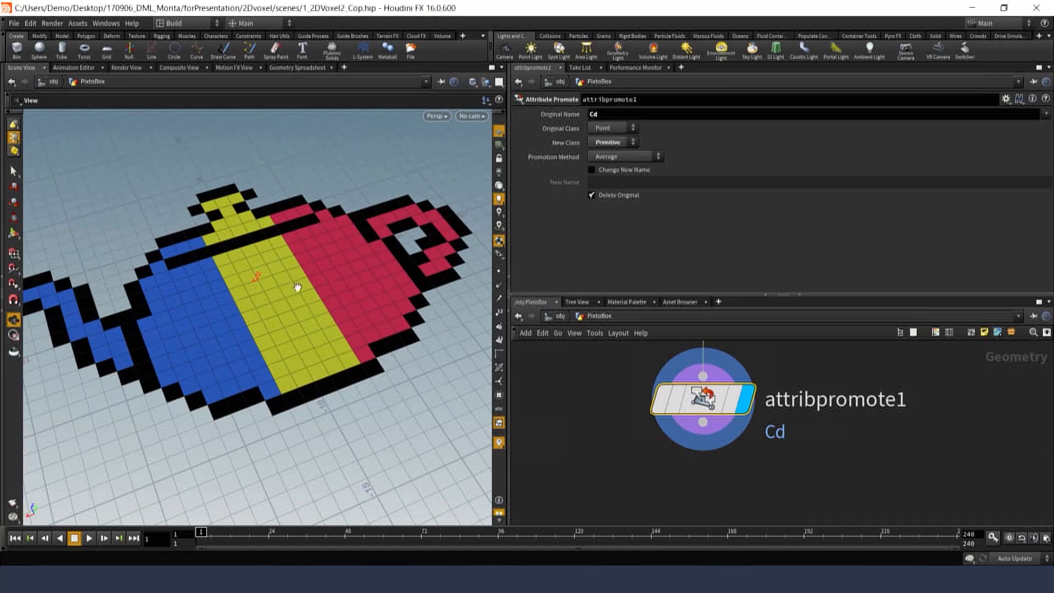
- Add an Attribute Wrangle node wired from attribpromote1's output
middle_drag(746, 450, 776, 410)
click(753, 355)
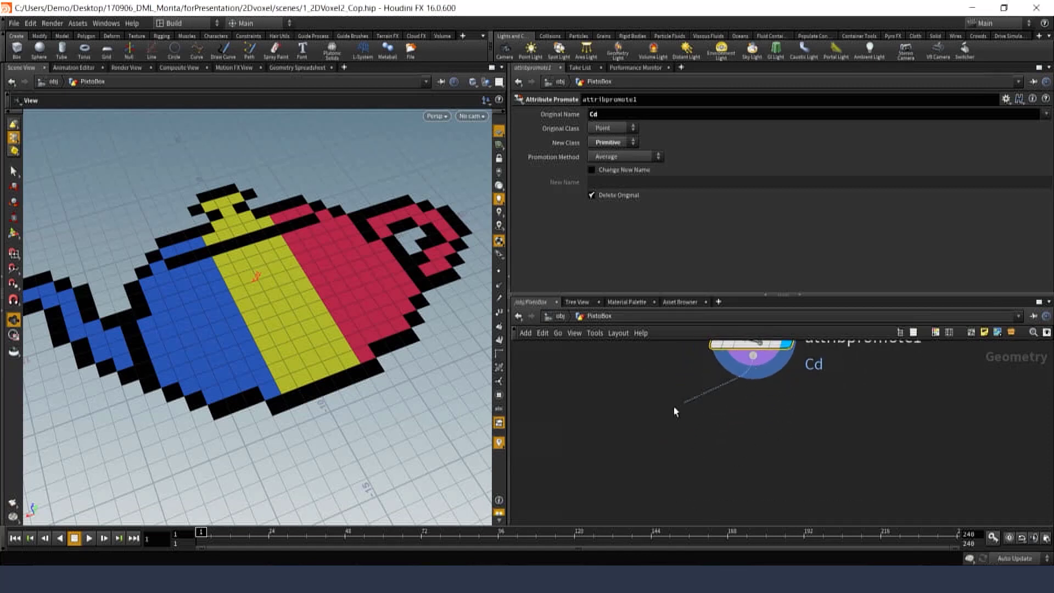
click(650, 415)
text(wrangle)
key(Return)
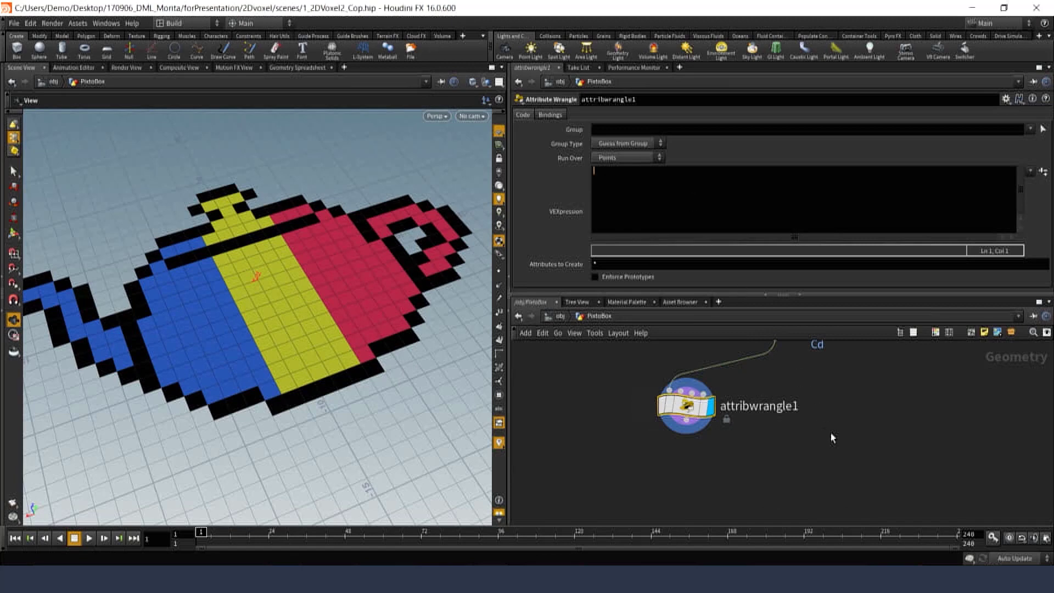
middle_drag(830, 432, 804, 456)
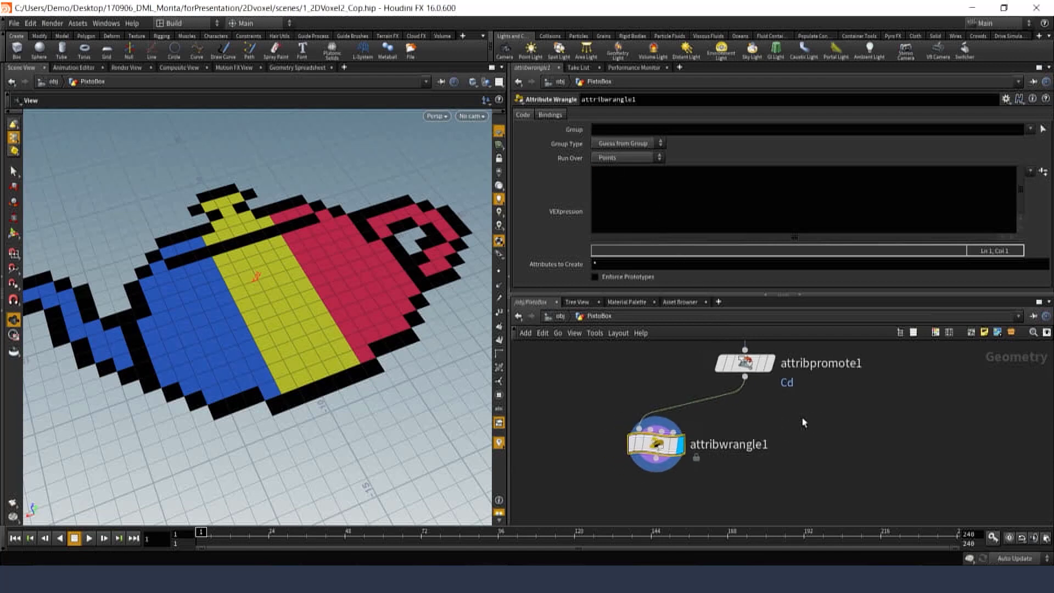
drag(647, 442, 625, 437)
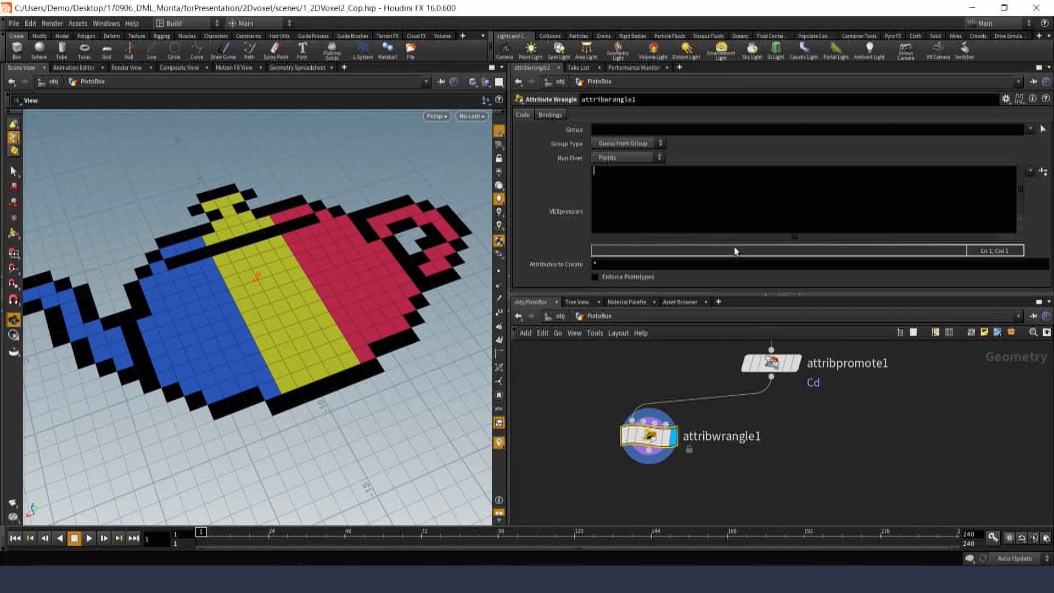
text(s@groupname = itoa)
text(())
click(663, 171)
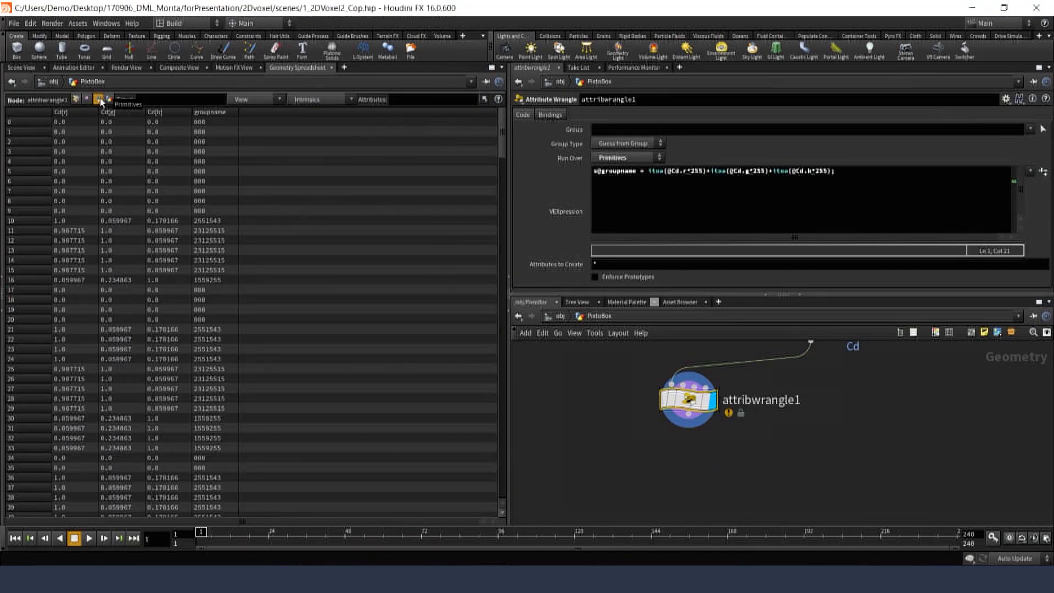
scroll(202, 147, down, 1)
scroll(203, 146, up, 1)
scroll(225, 275, down, 3)
- Add a For-Each Loop (foreach_begin1/foreach_end1) below attribwrangle1
click(679, 421)
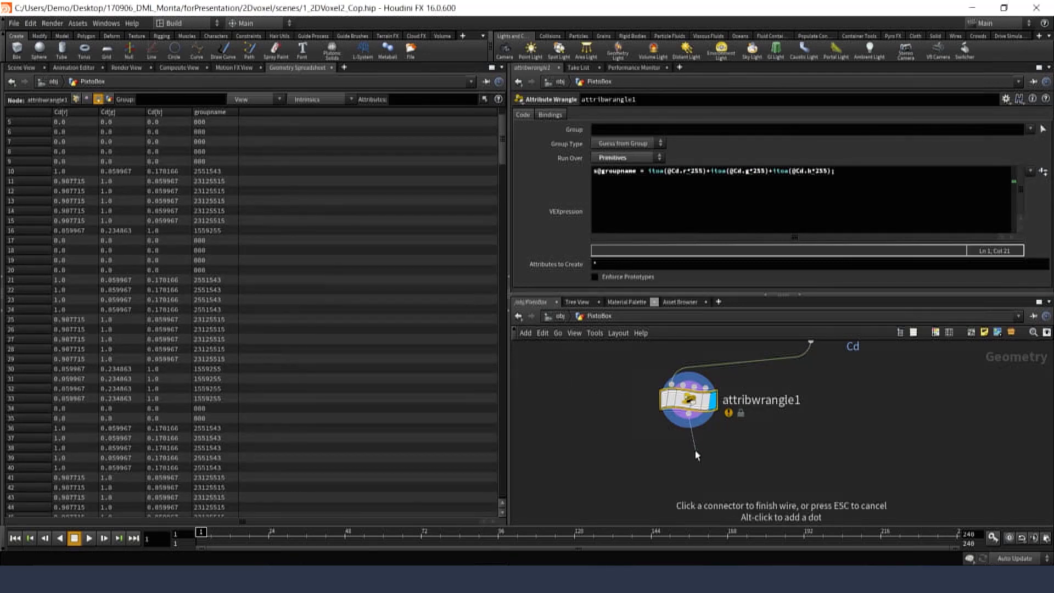
key(Tab)
text(forea)
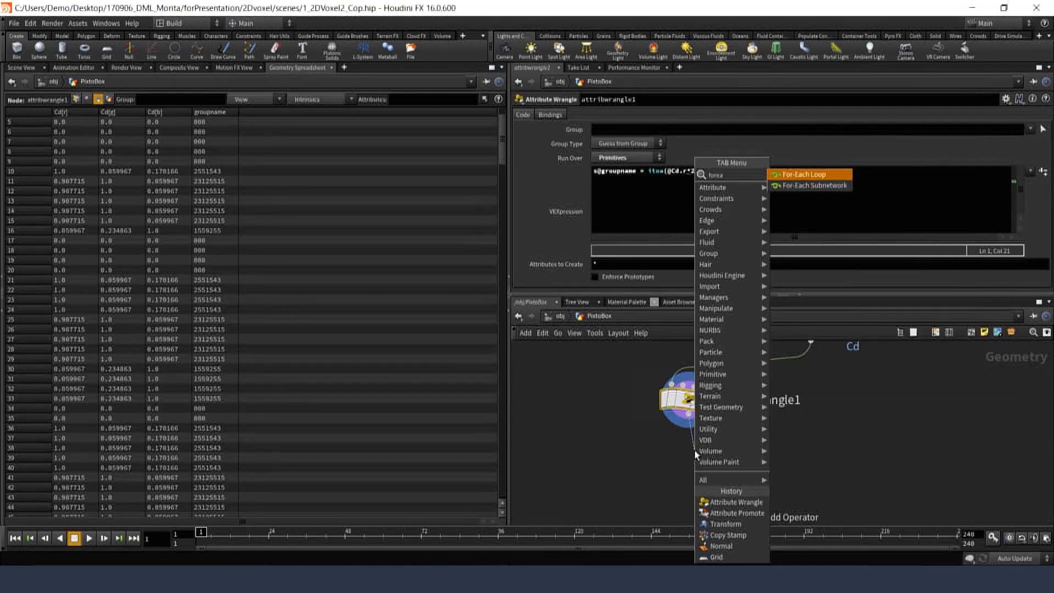
key(Return)
click(694, 450)
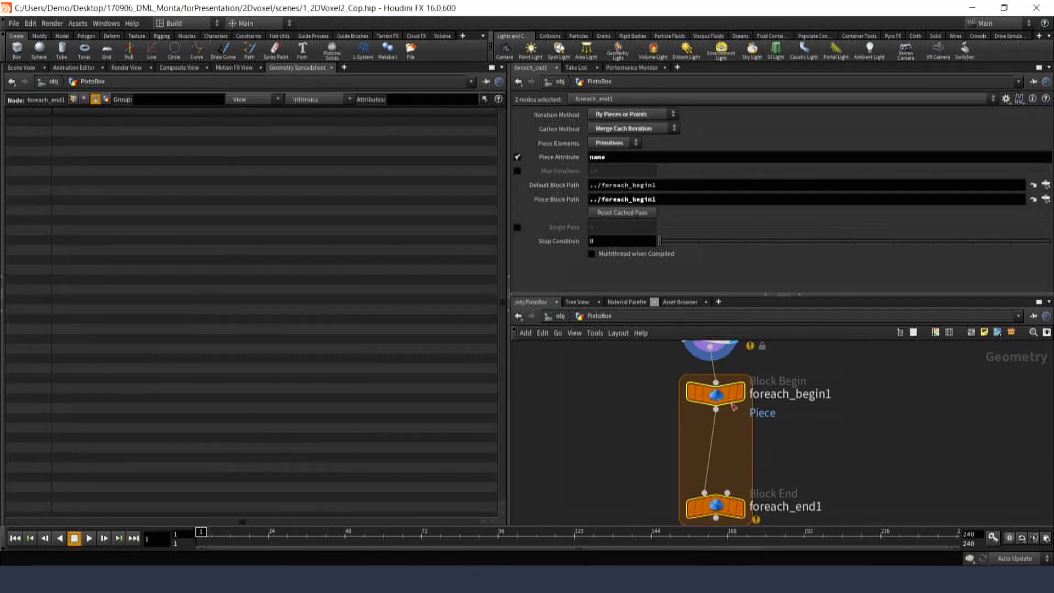
drag(709, 396, 706, 401)
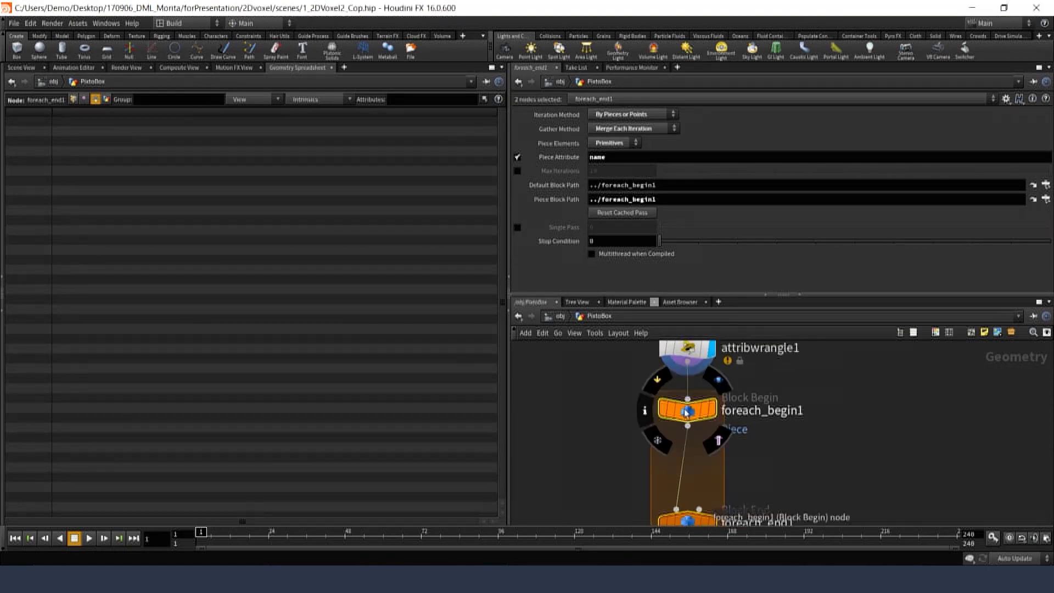
- Copy 'groupname' from the wrangle's expression and set it as foreach_end1's Piece Attribute
click(698, 419)
click(686, 354)
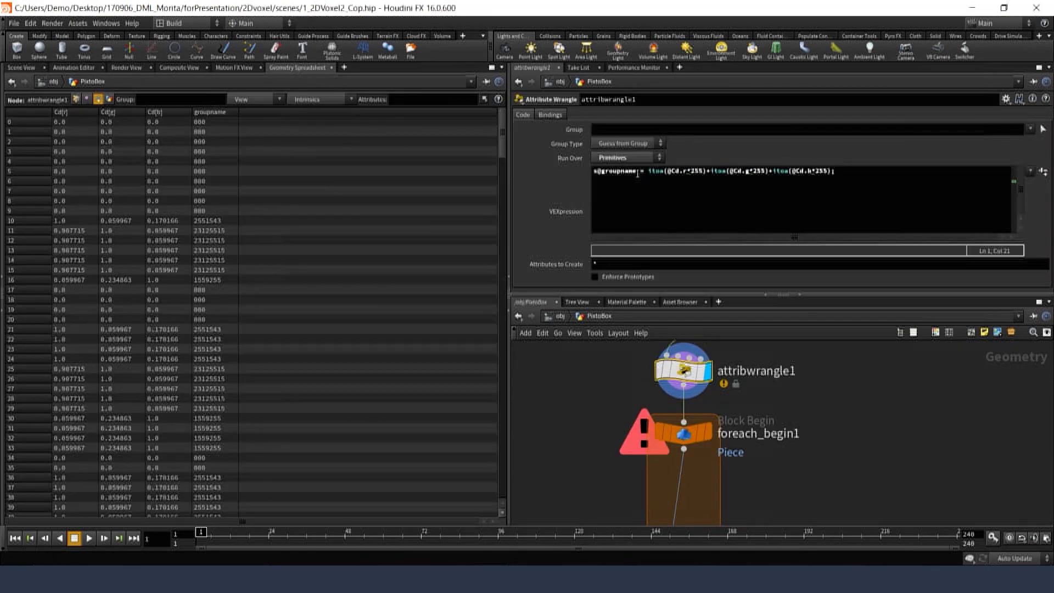
drag(637, 173, 603, 173)
double_click(619, 170)
key(ctrl+c)
click(683, 434)
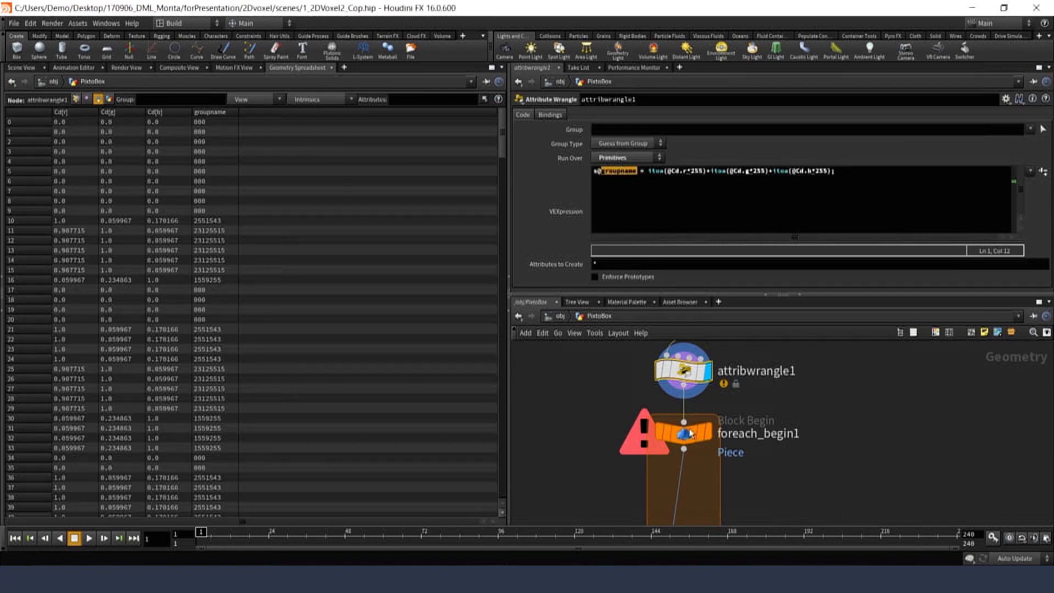
scroll(723, 466, down, 5)
click(679, 426)
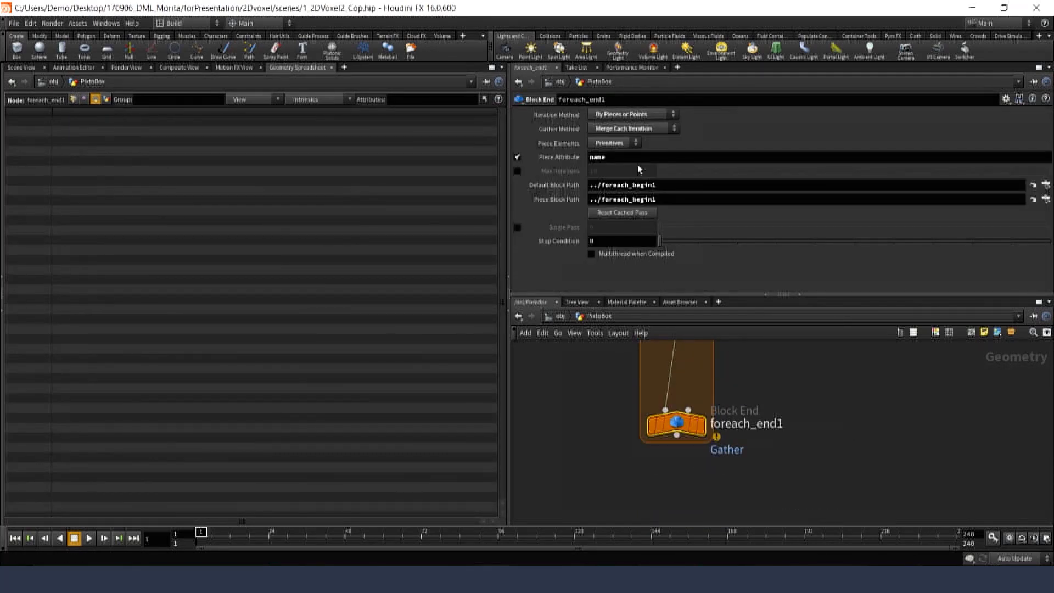
double_click(597, 157)
key(ctrl+v)
key(Return)
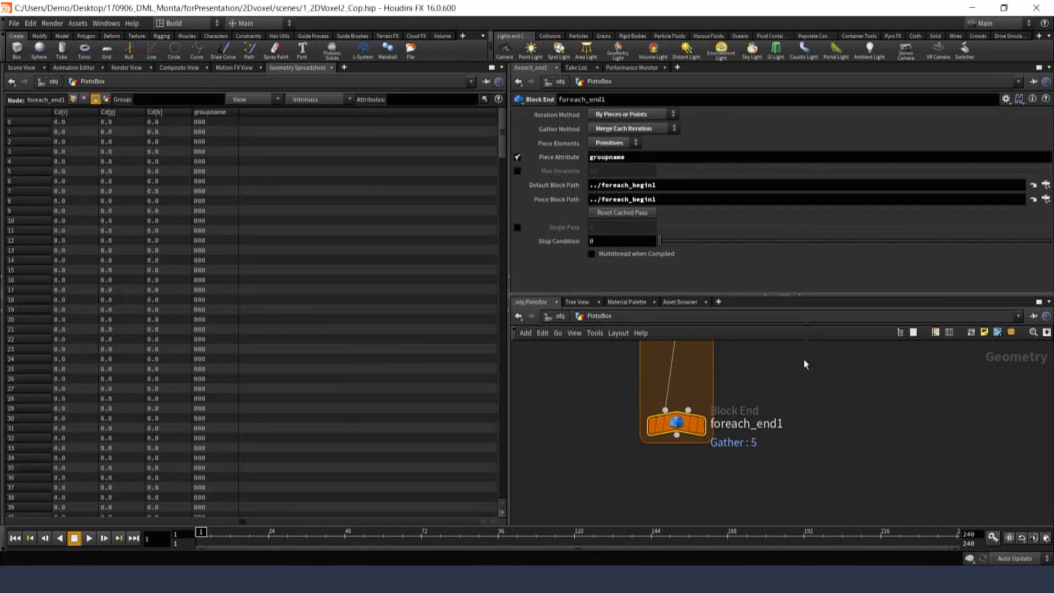
- Return to the Scene View showing the teapot
scroll(834, 428, up, 5)
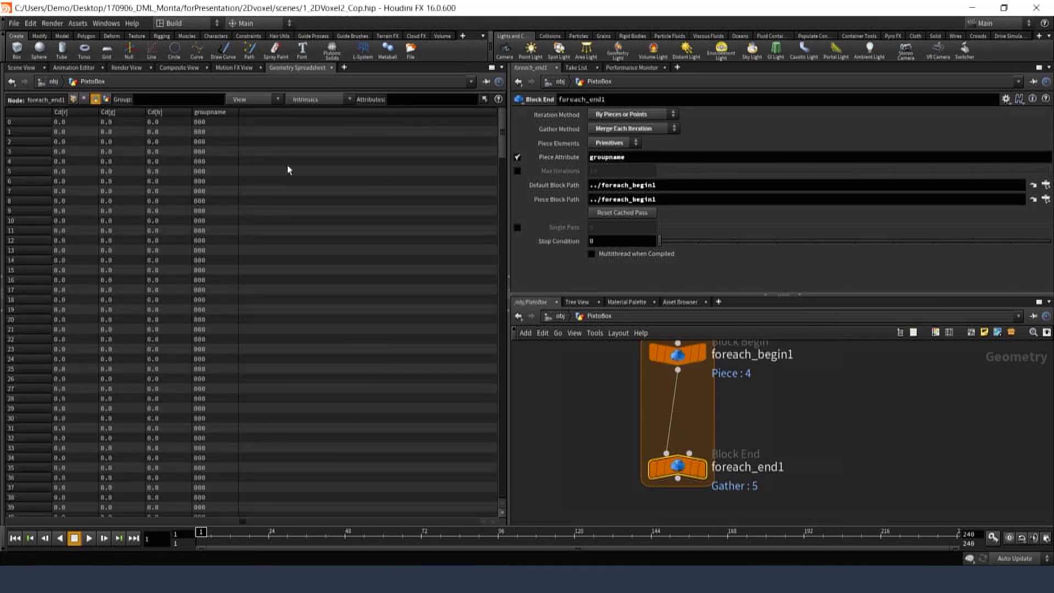
scroll(750, 435, up, 2)
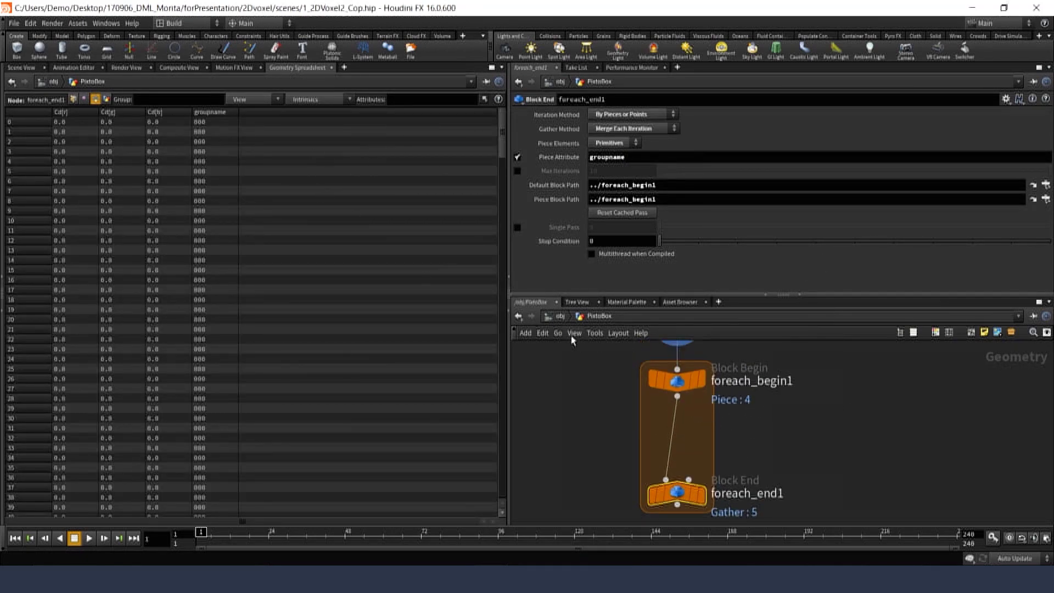
click(21, 67)
scroll(826, 444, up, 1)
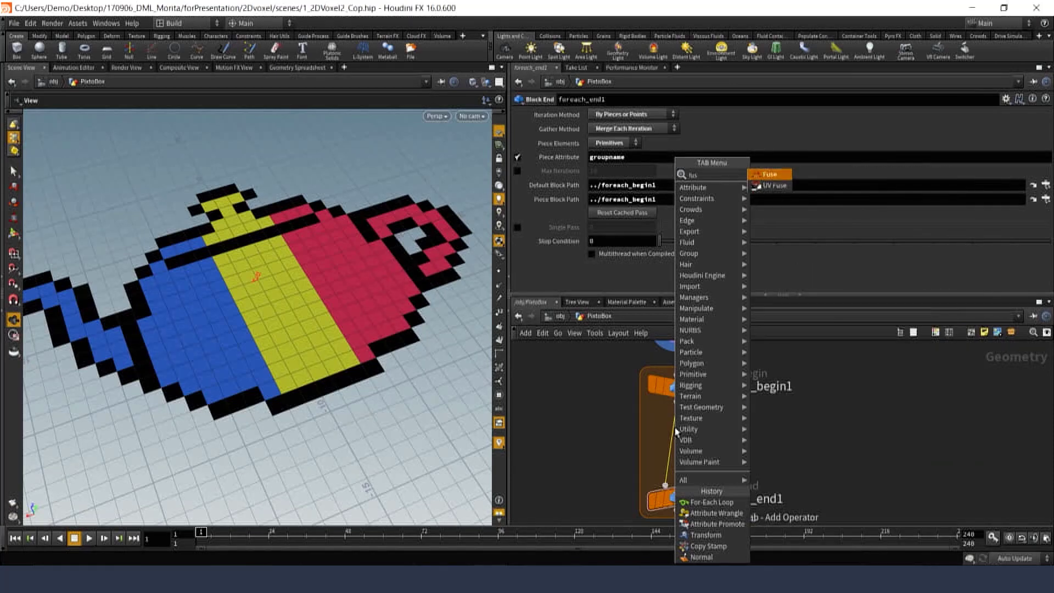
- Add a Fuse node, fuse1, inside the For-Each loop, feeding foreach_end1
click(768, 176)
click(676, 444)
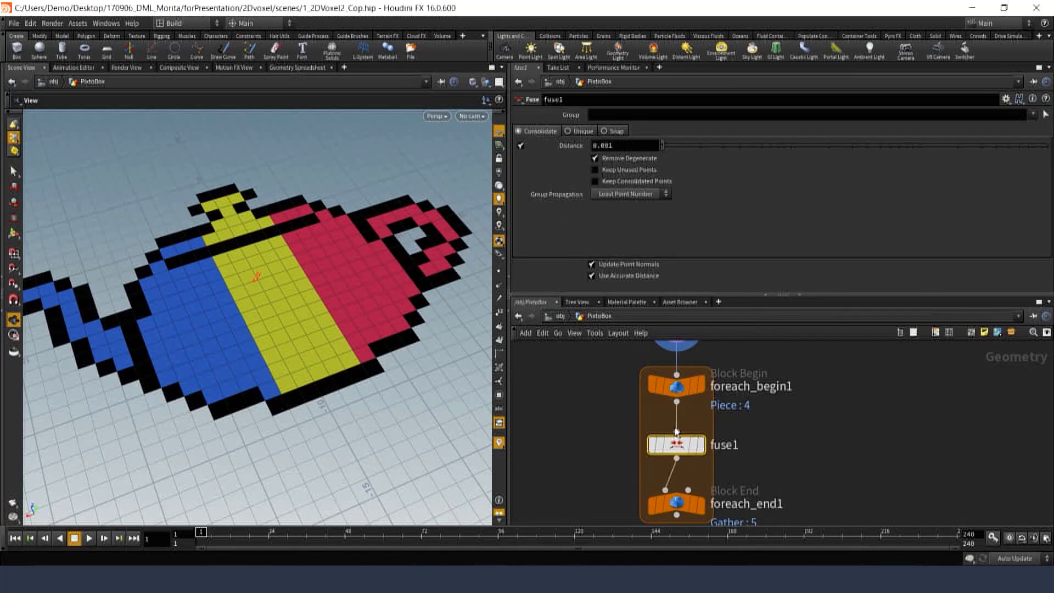
click(671, 473)
- Insert a Group Create node, group2, between fuse1 and foreach_end1
key(Tab)
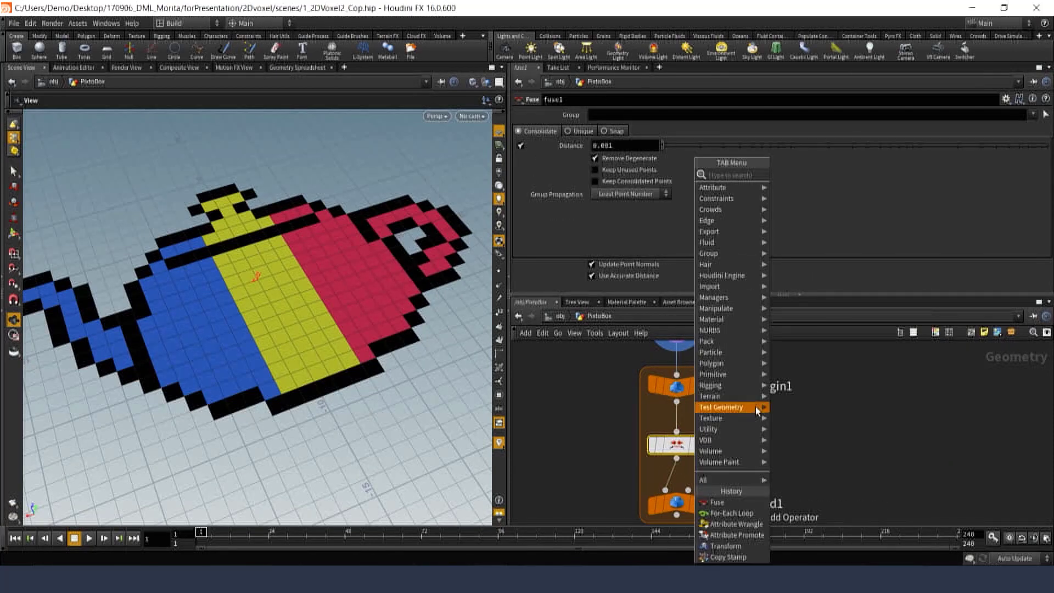
text(group)
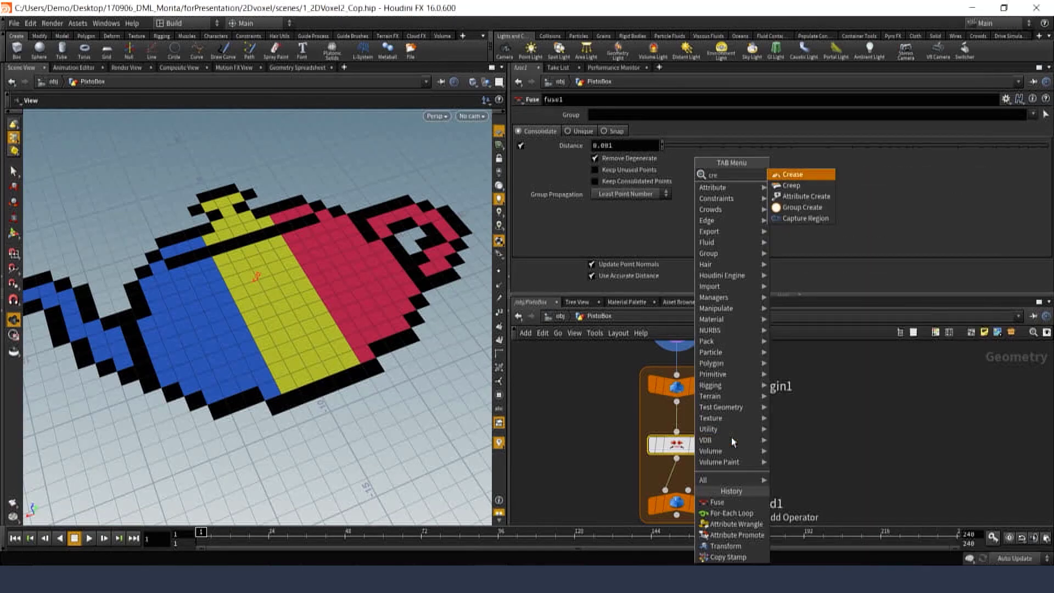
key(Return)
click(714, 455)
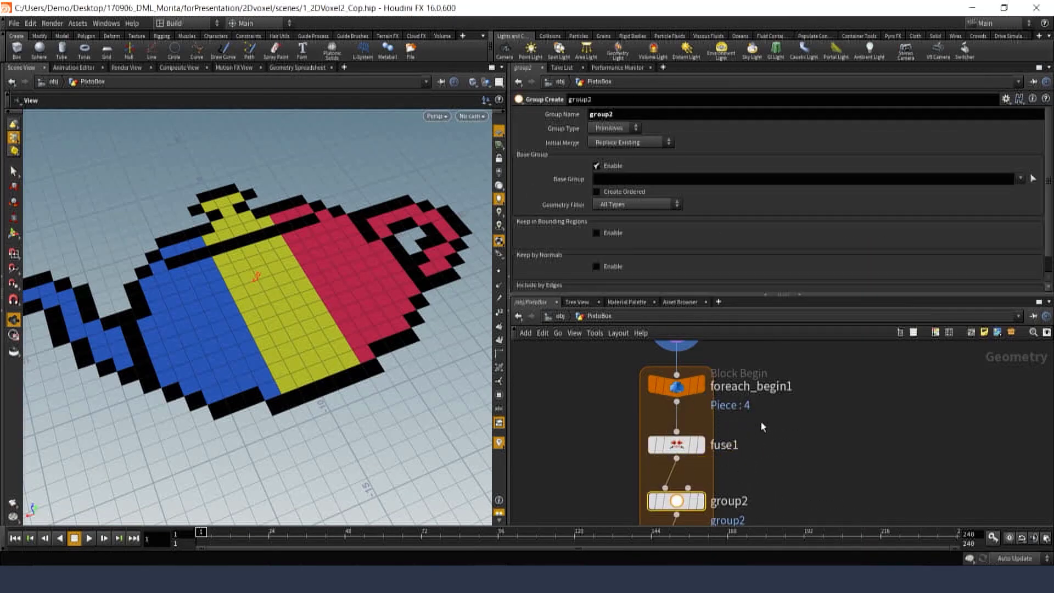
key(super+plus)
key(super+plus)
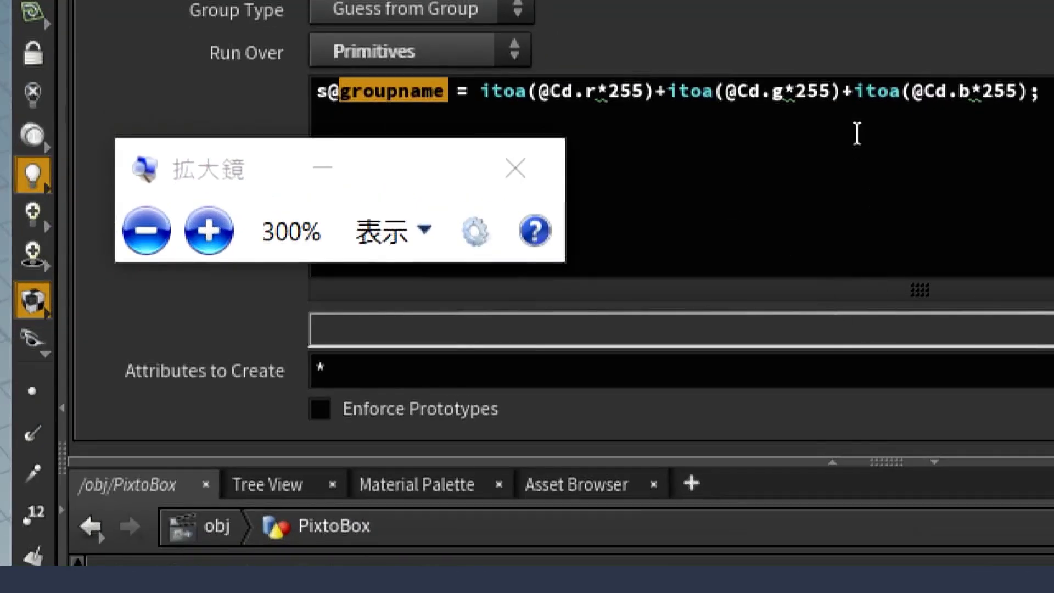
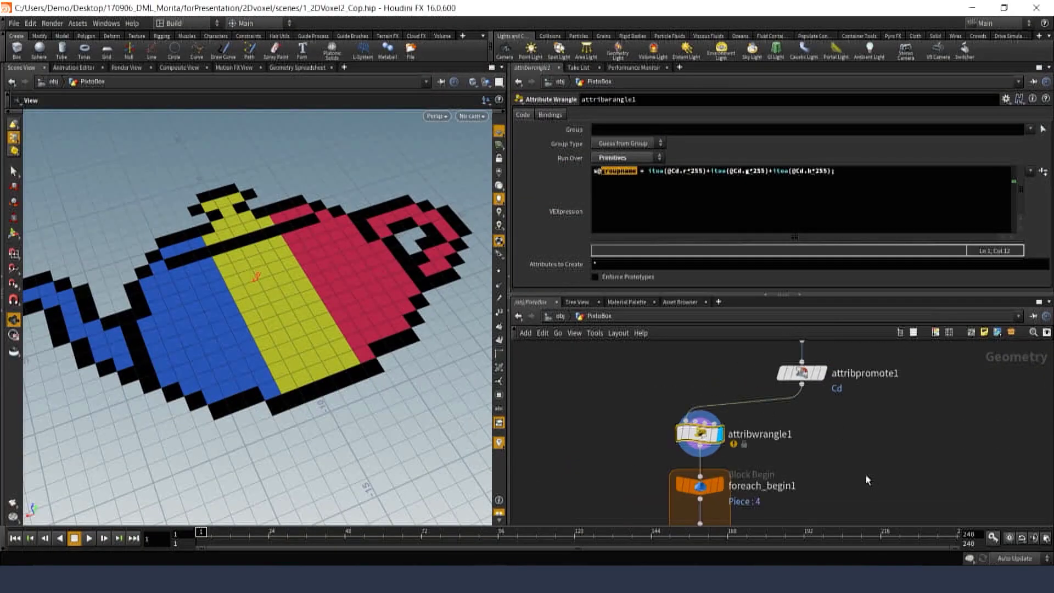
- Display group2, disable Base Group, include unshared edges, and set Group Type to Edges
middle_drag(863, 475, 865, 383)
click(725, 443)
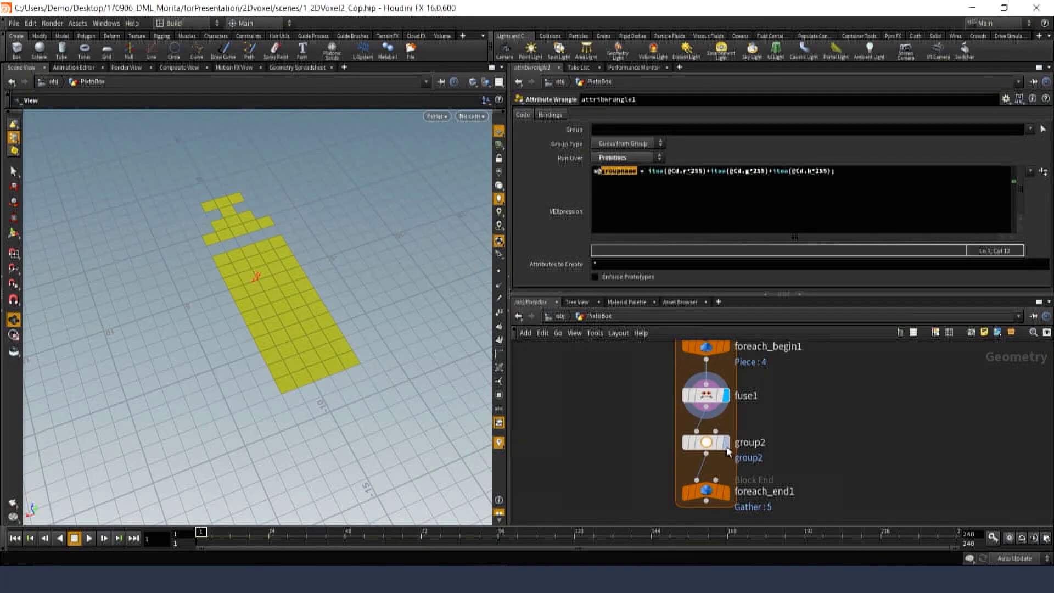
click(707, 442)
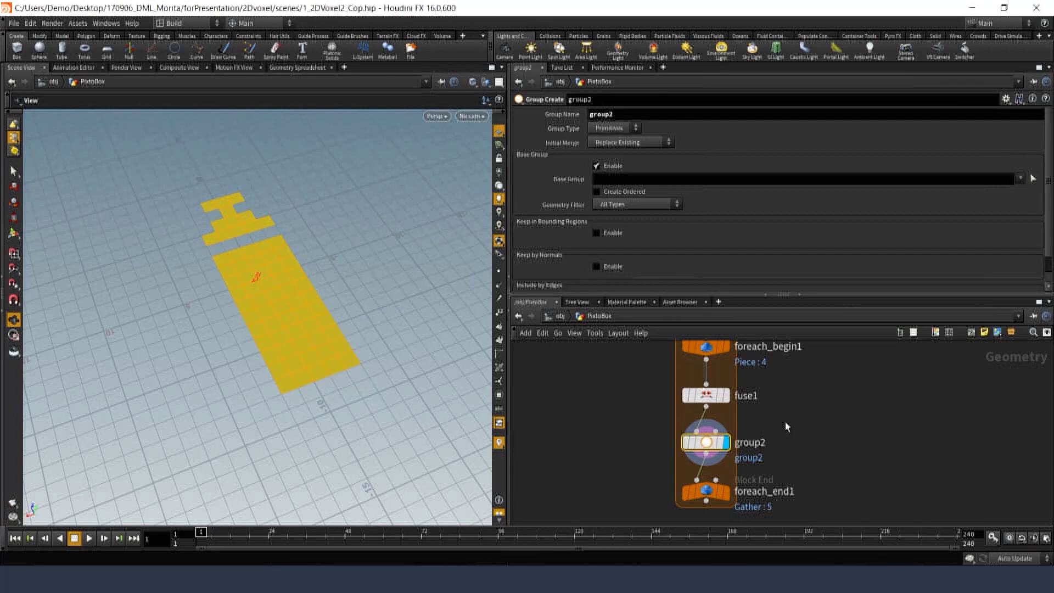
middle_drag(785, 421, 769, 371)
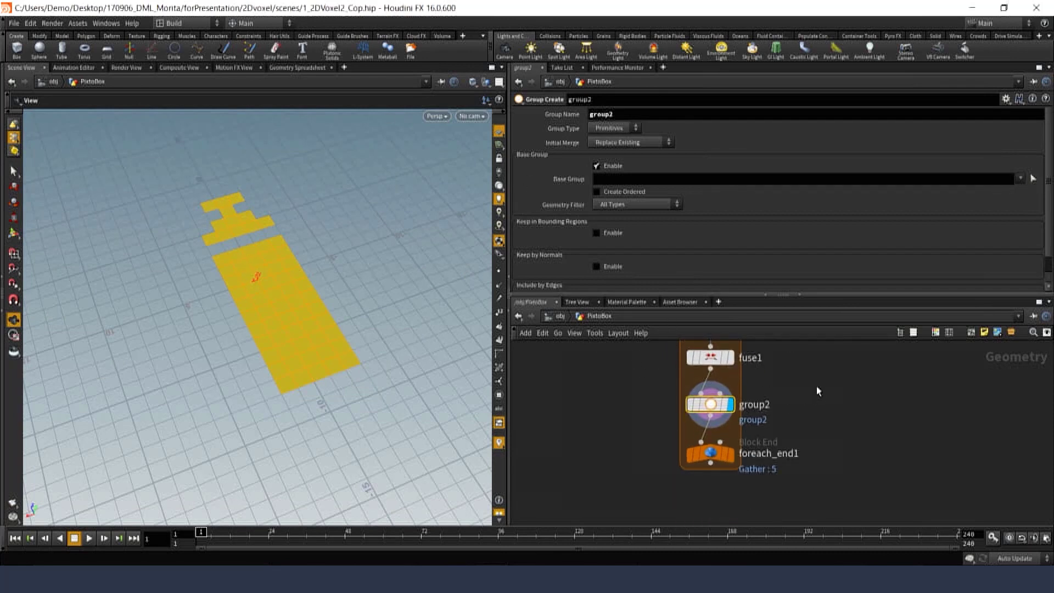
scroll(815, 386, up, 2)
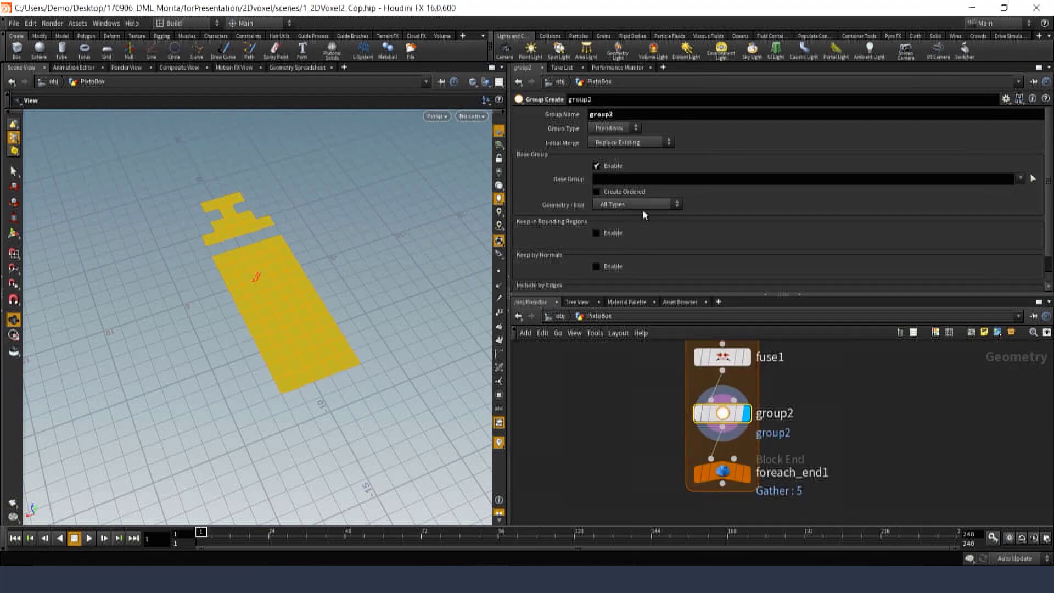
click(596, 165)
click(631, 142)
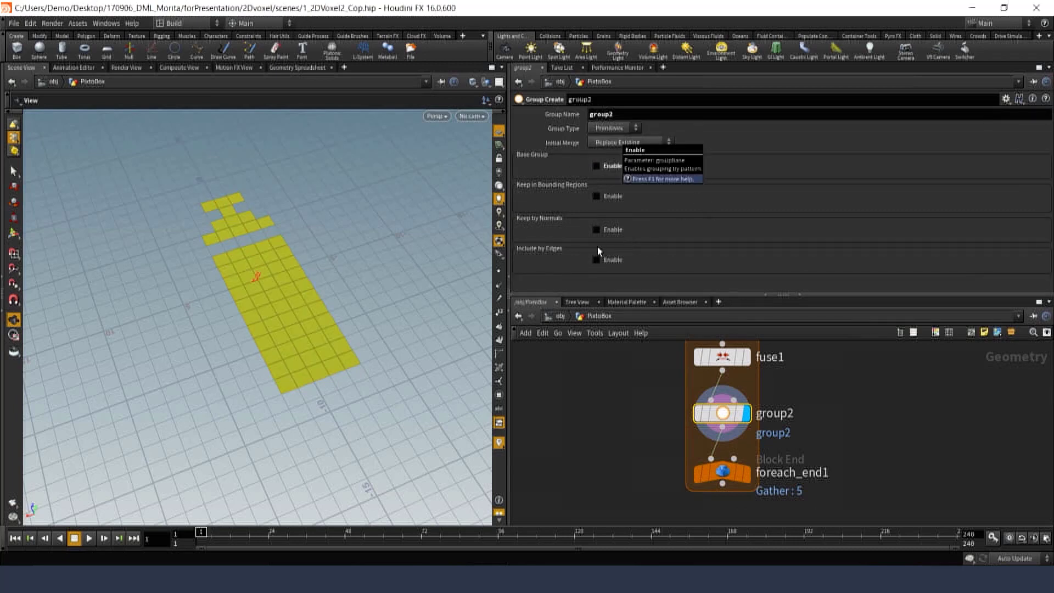
click(596, 260)
scroll(755, 249, down, 1)
scroll(644, 188, up, 1)
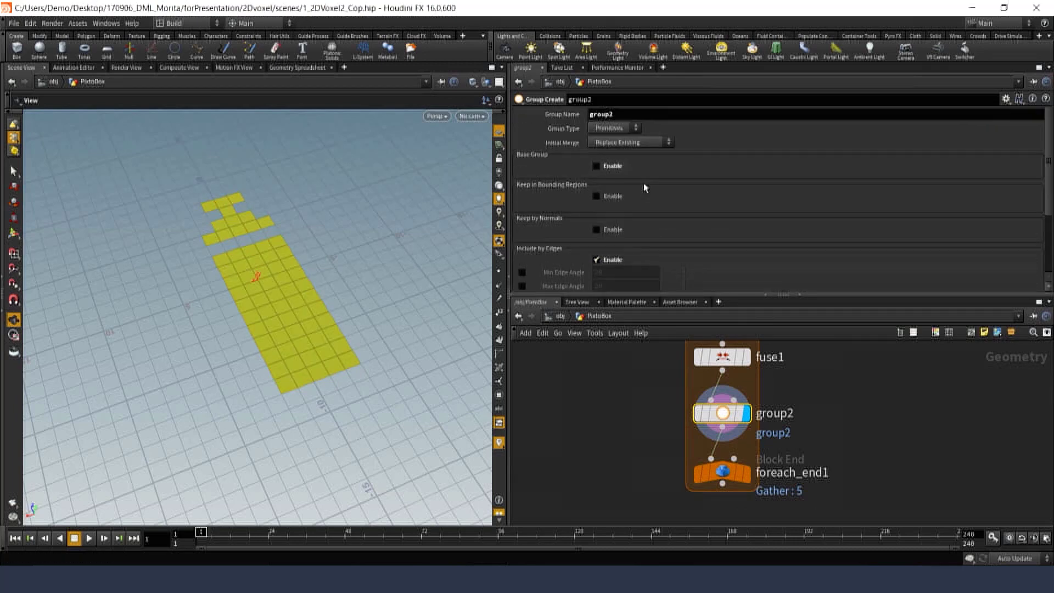
click(621, 127)
click(606, 160)
- Orbit to inspect the yellow piece's unshared-edge group, then wire from foreach_end1
mouse_move(768, 391)
middle_down()
mouse_move(767, 419)
mouse_move(741, 375)
middle_up()
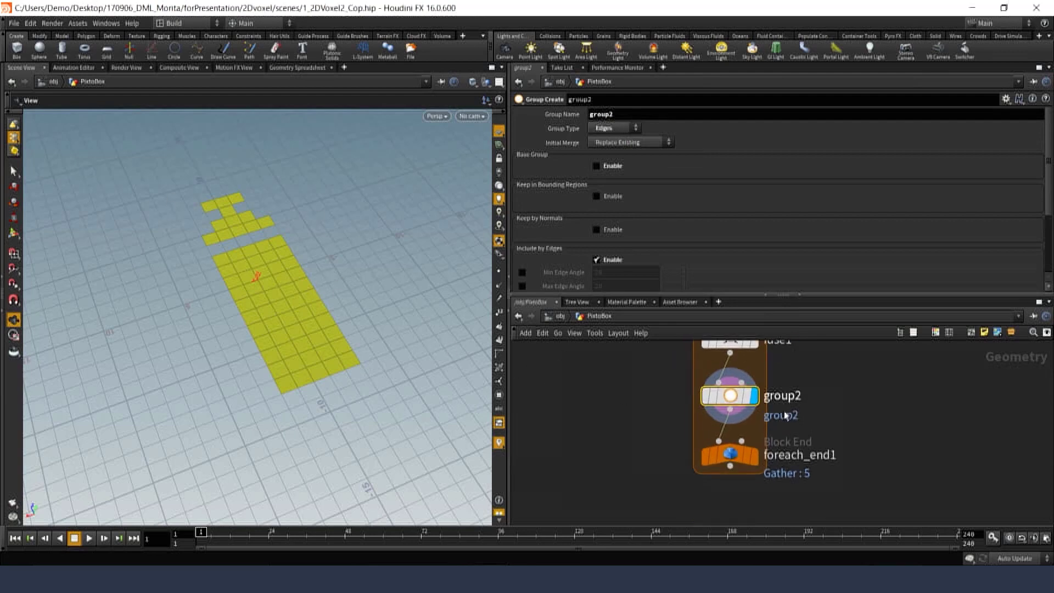
scroll(713, 428, up, 2)
scroll(714, 428, up, 1)
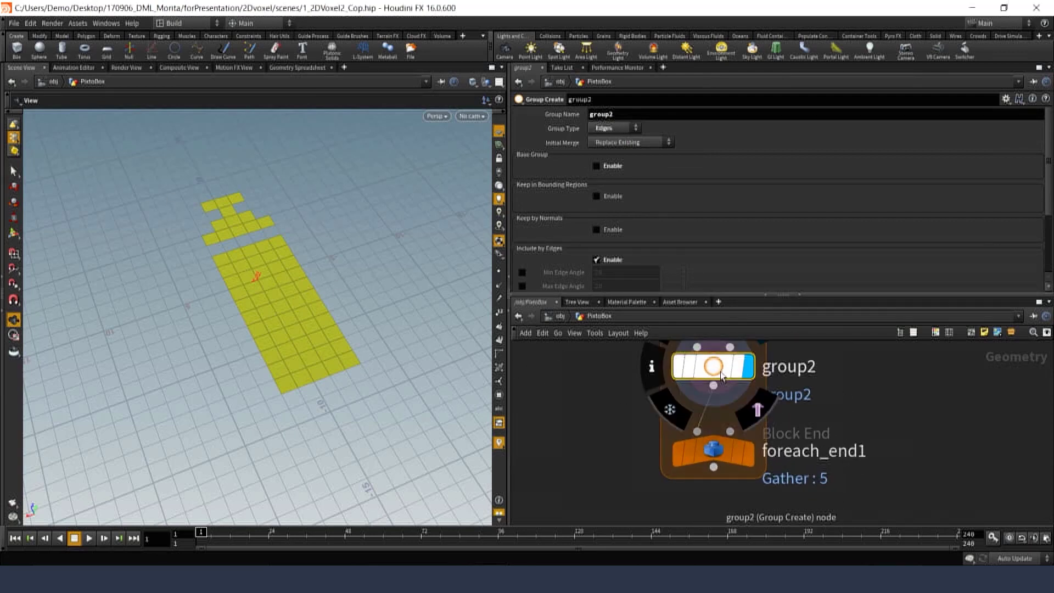
scroll(634, 209, down, 2)
scroll(646, 218, down, 1)
scroll(637, 263, down, 1)
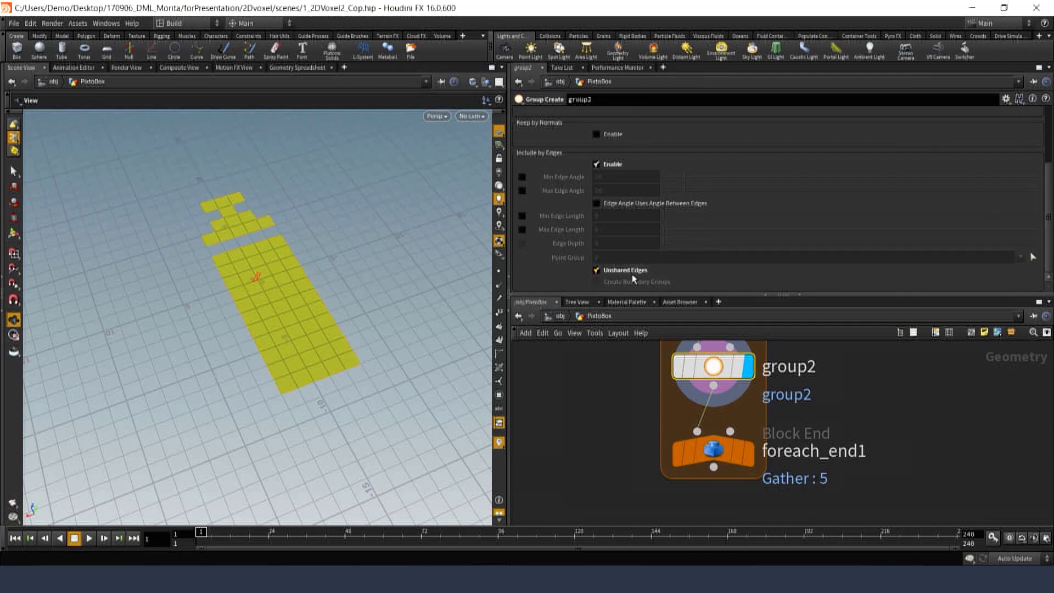
scroll(293, 297, up, 2)
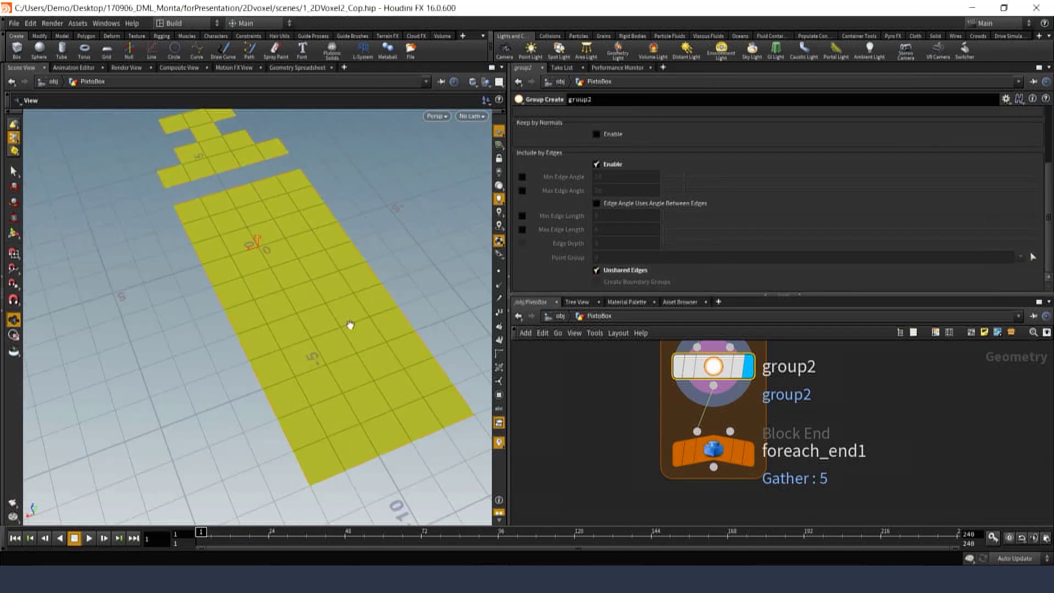
mouse_move(348, 324)
mouse_down()
mouse_move(325, 257)
mouse_move(400, 176)
mouse_move(374, 303)
mouse_move(331, 271)
mouse_up()
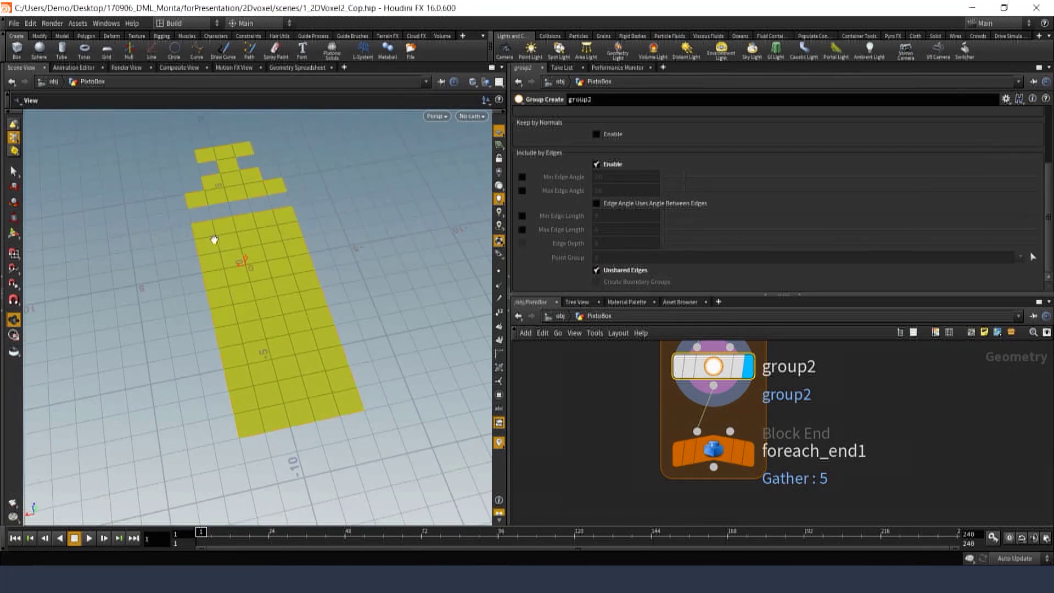
drag(214, 239, 286, 200)
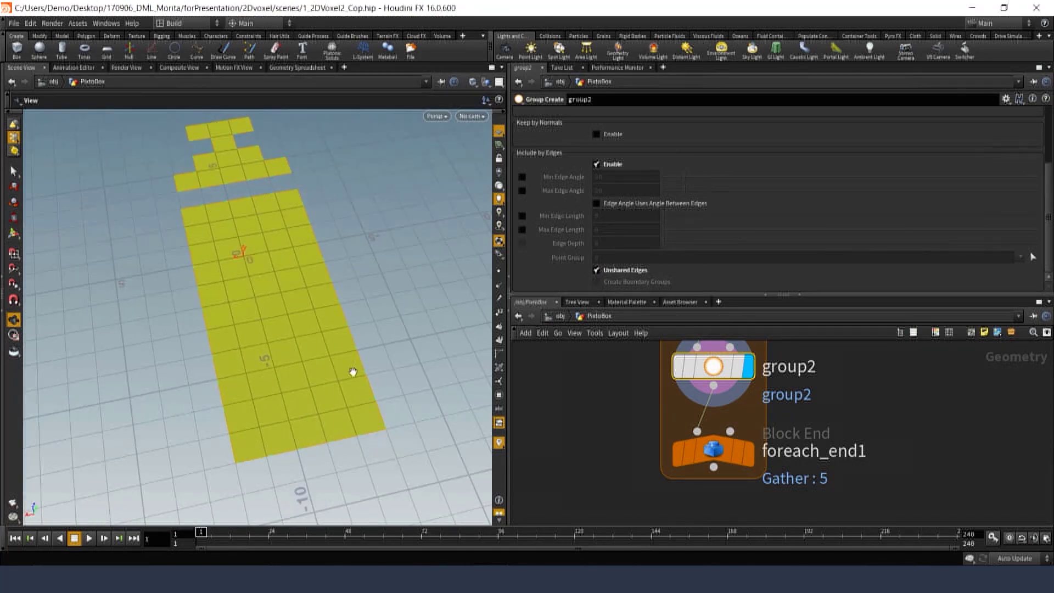
drag(190, 243, 293, 228)
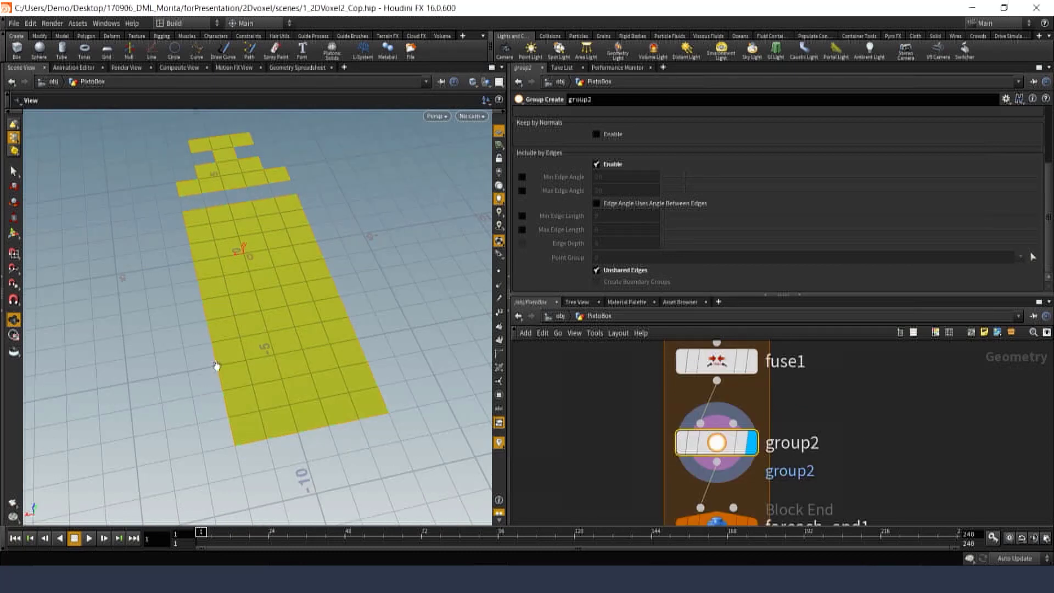
scroll(900, 463, down, 3)
middle_drag(915, 452, 800, 400)
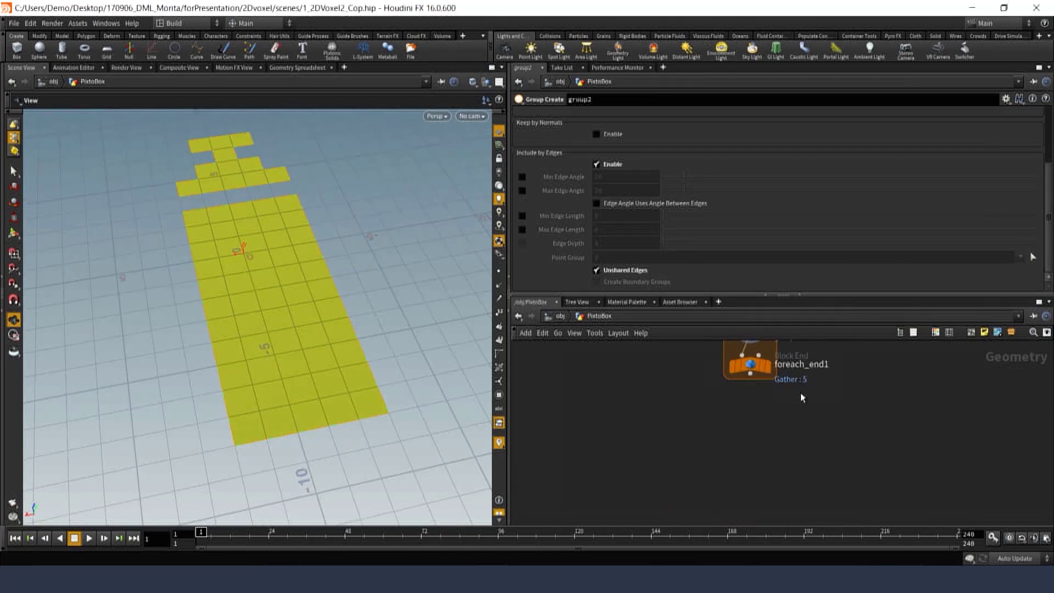
click(750, 373)
- Add a Dissolve node after foreach_end1 and recheck group2's settings
key(Tab)
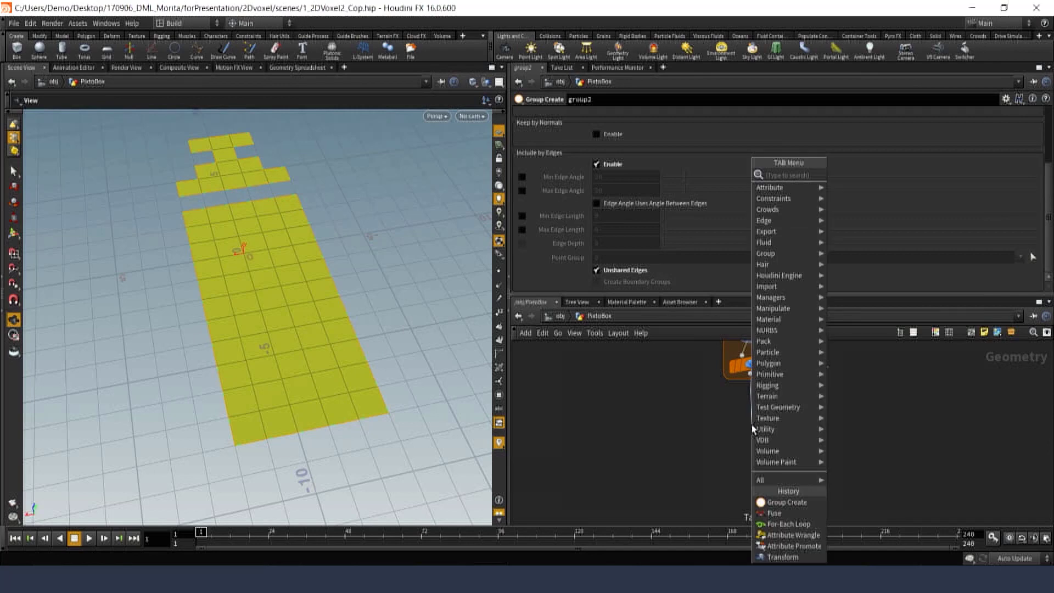
text(diss)
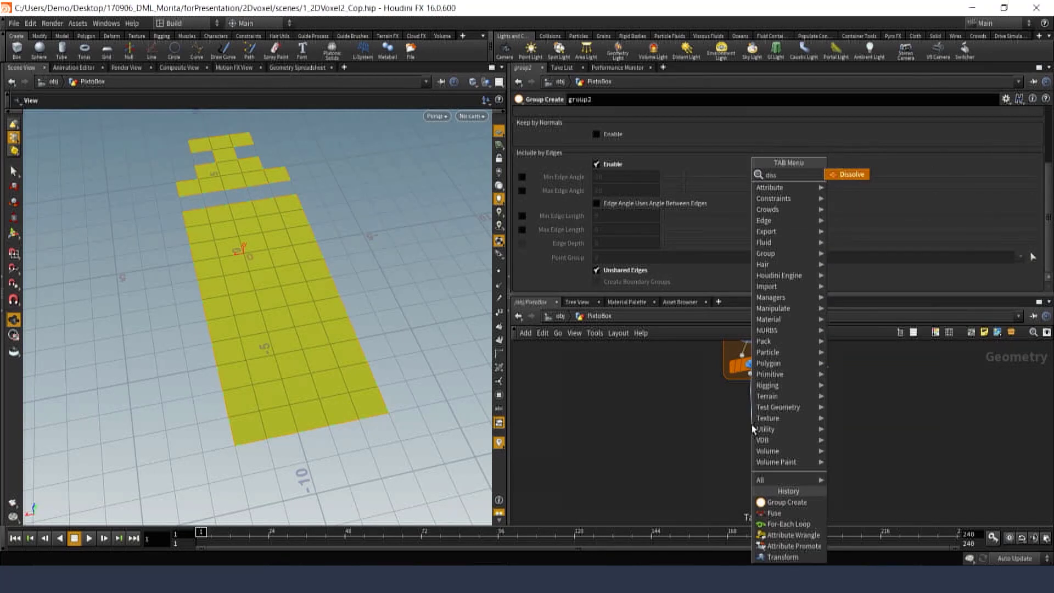
key(Return)
middle_drag(804, 412, 782, 465)
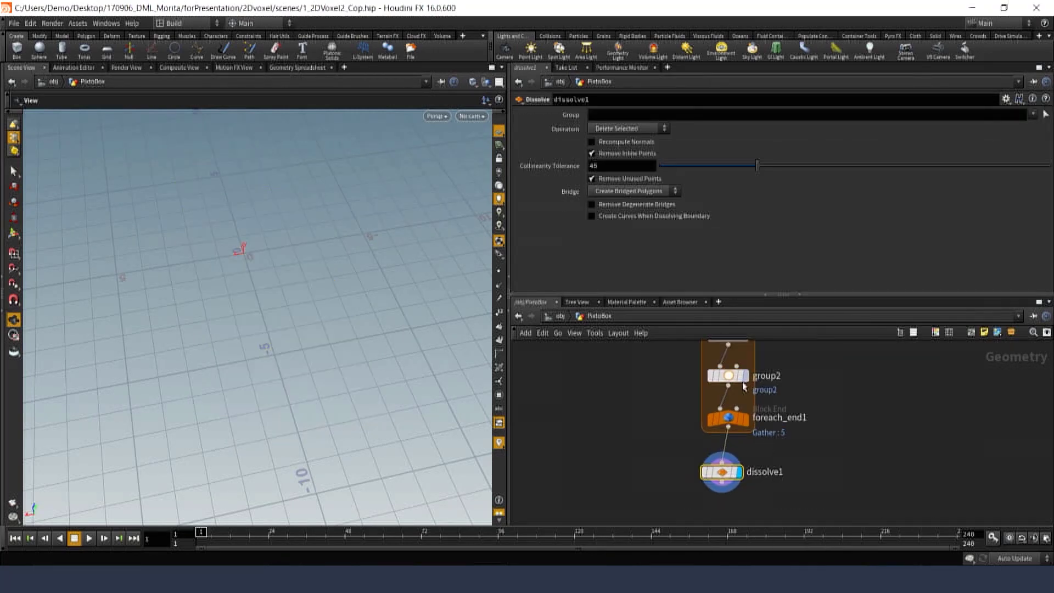
click(728, 375)
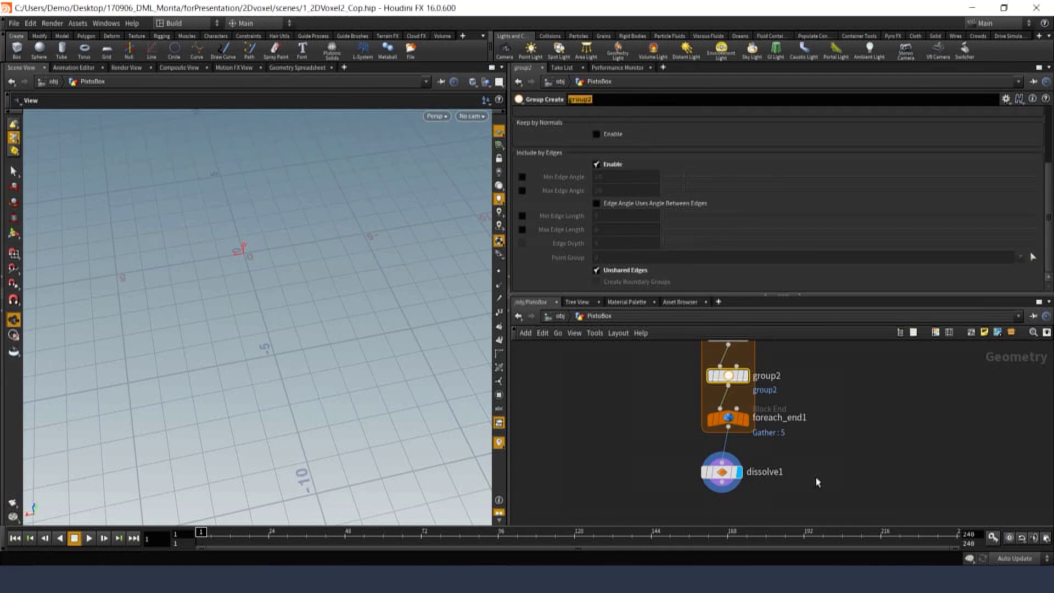
- Set dissolve1 to group2 with Delete Non-Selected, leaving flat colored voxel faces
drag(716, 479, 722, 476)
click(722, 475)
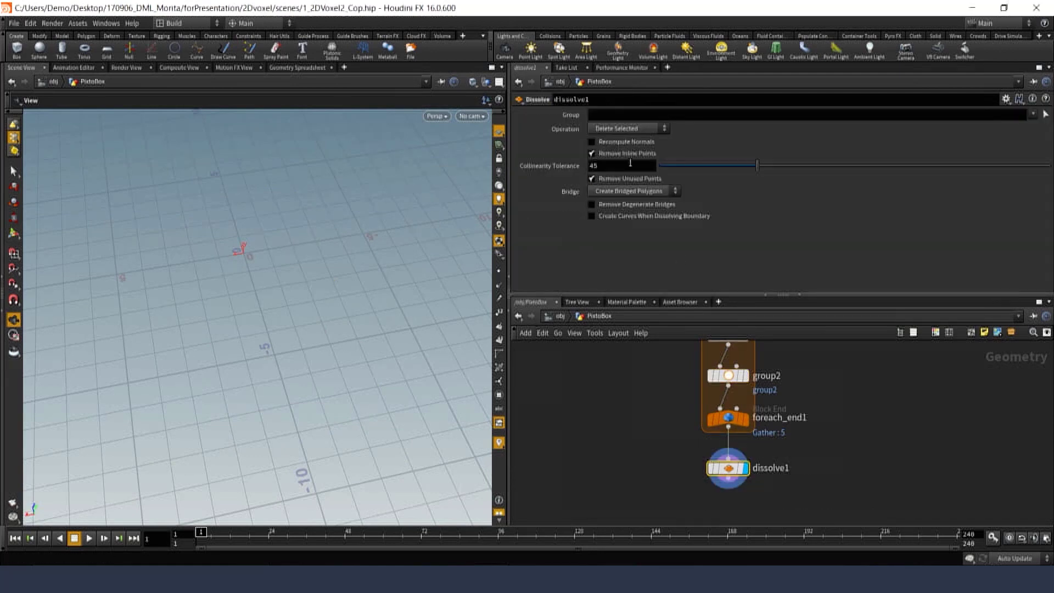
key(Return)
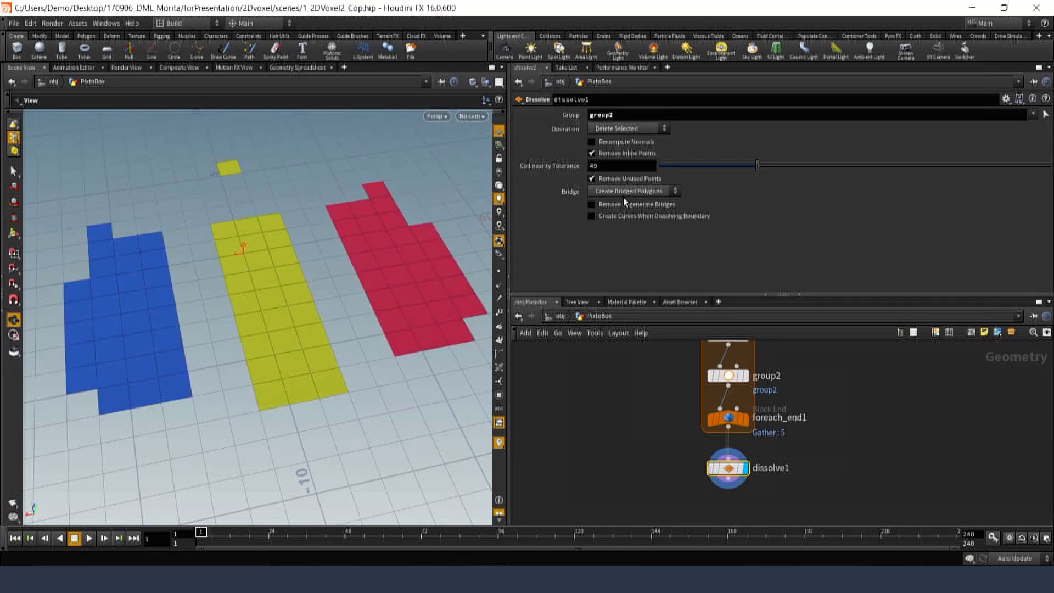
click(629, 128)
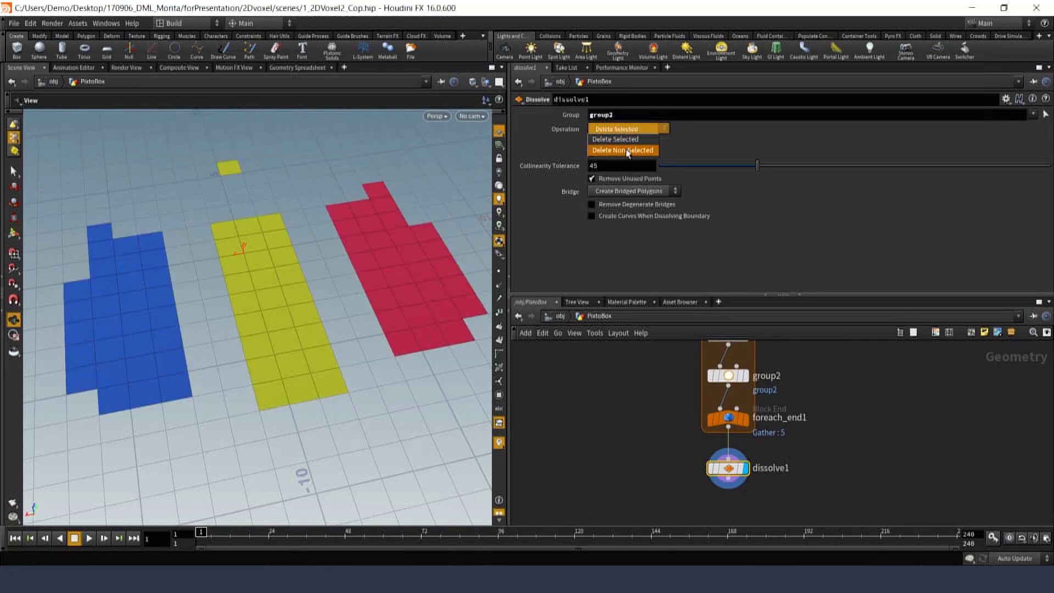
click(626, 148)
scroll(362, 293, down, 5)
scroll(308, 253, down, 2)
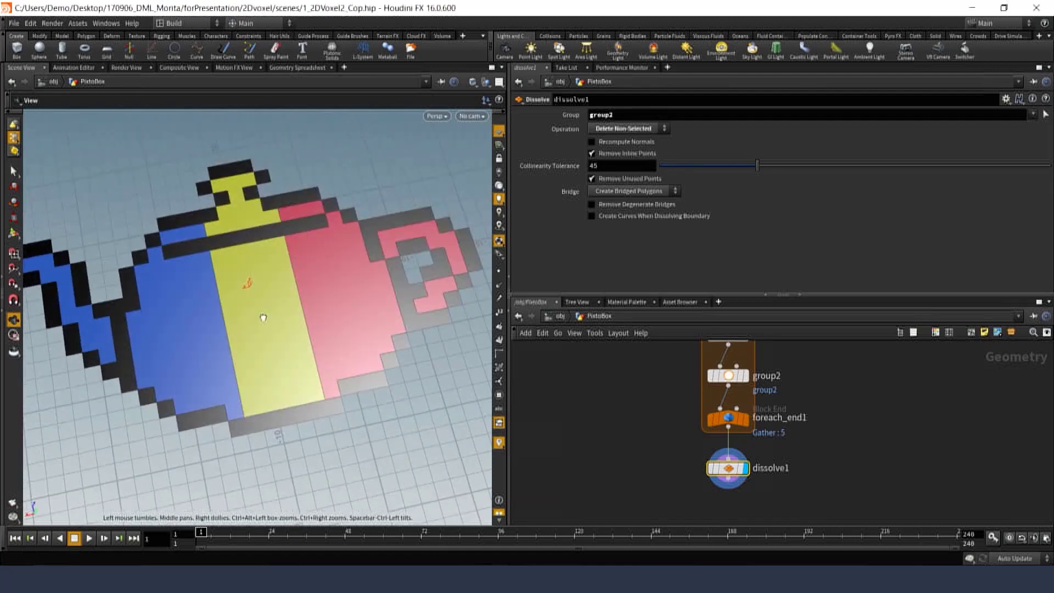
scroll(329, 278, up, 1)
middle_drag(330, 278, 346, 214)
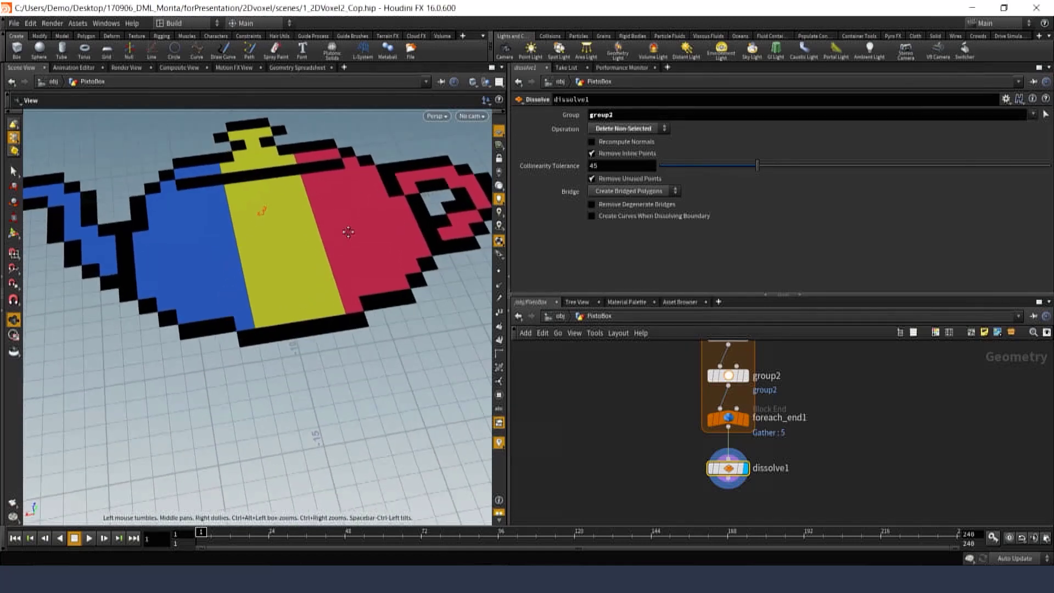
middle_drag(809, 475, 801, 391)
- Add a displayed Remesh node after dissolve1 with Iterations 0, producing coarse triangles
click(719, 405)
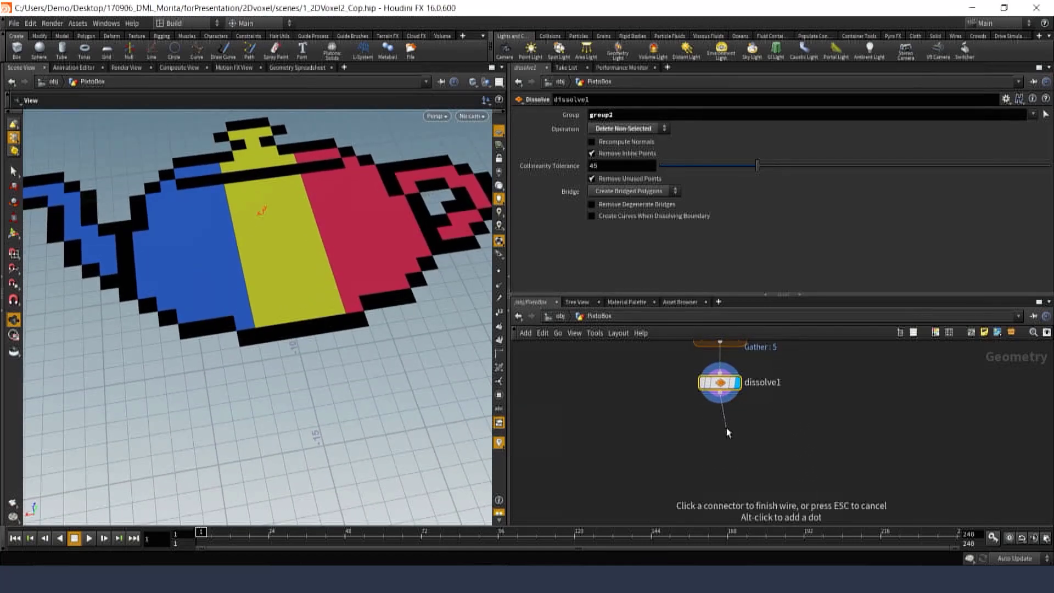
key(Tab)
text(rem)
key(Return)
click(720, 429)
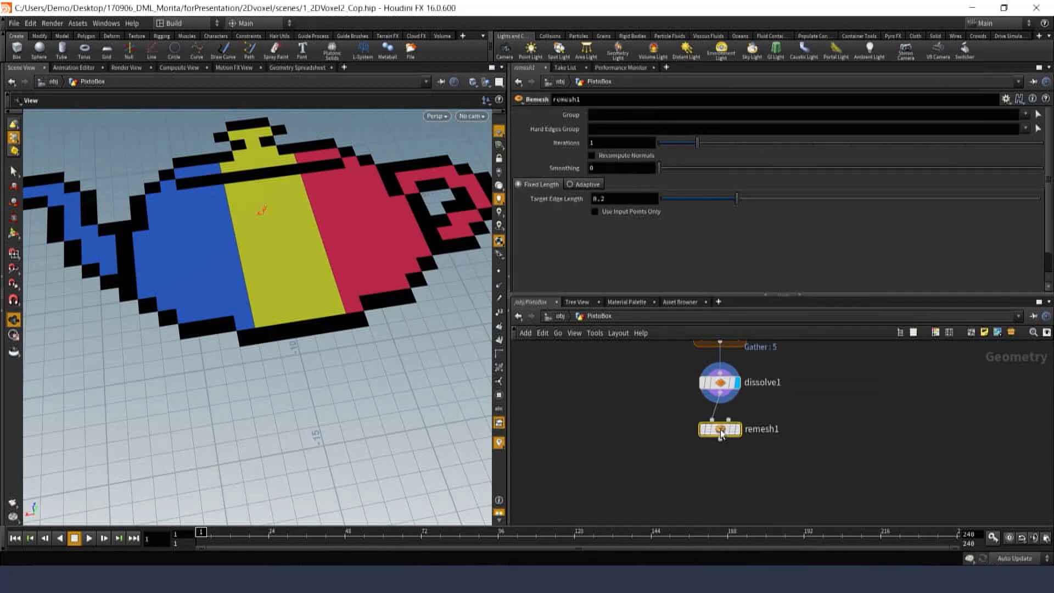
mouse_move(739, 432)
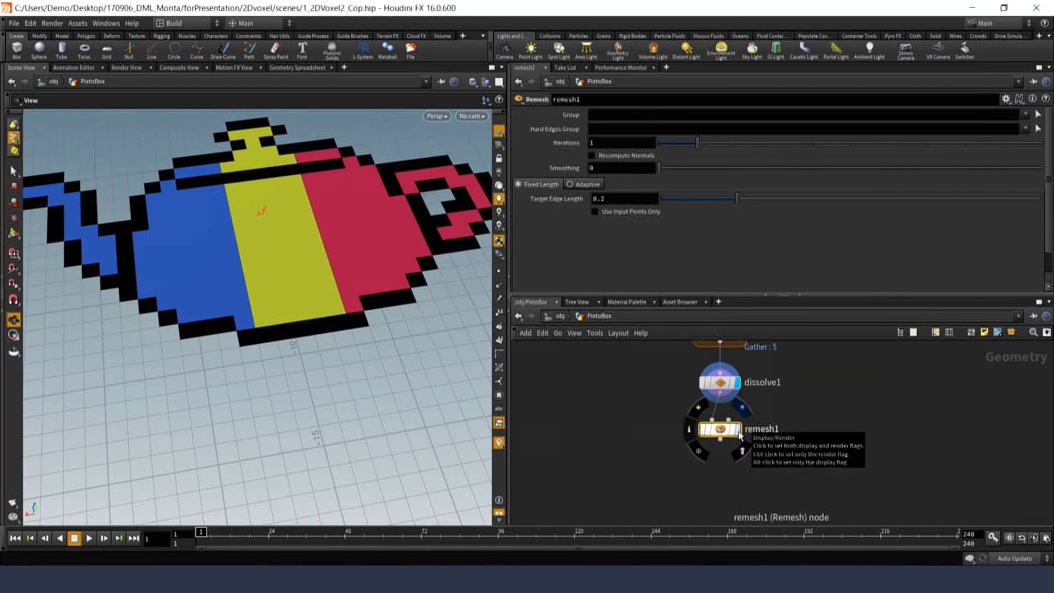
click(725, 436)
text(8)
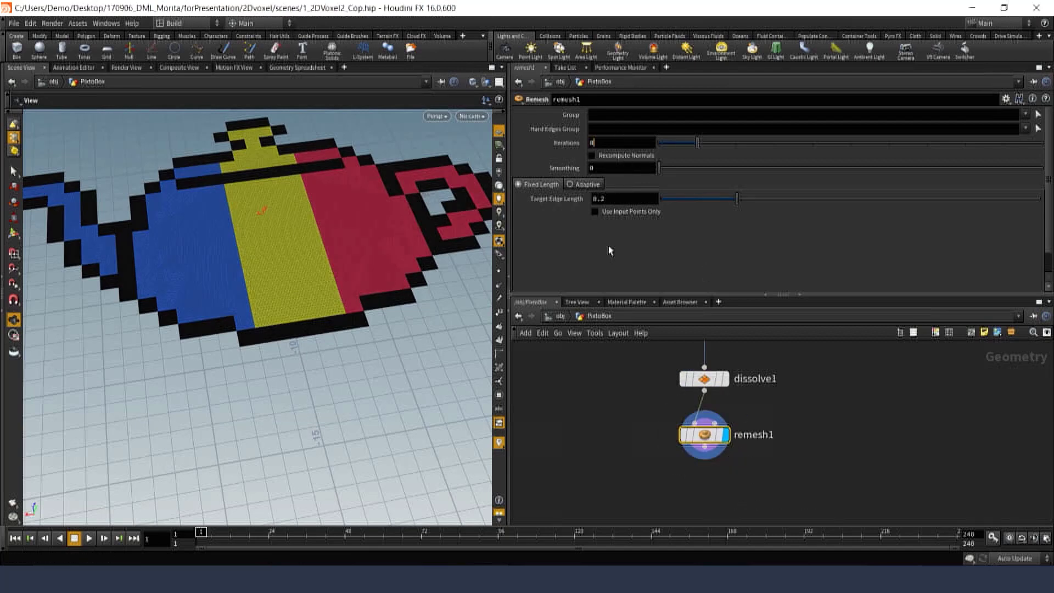
key(Return)
drag(323, 259, 321, 329)
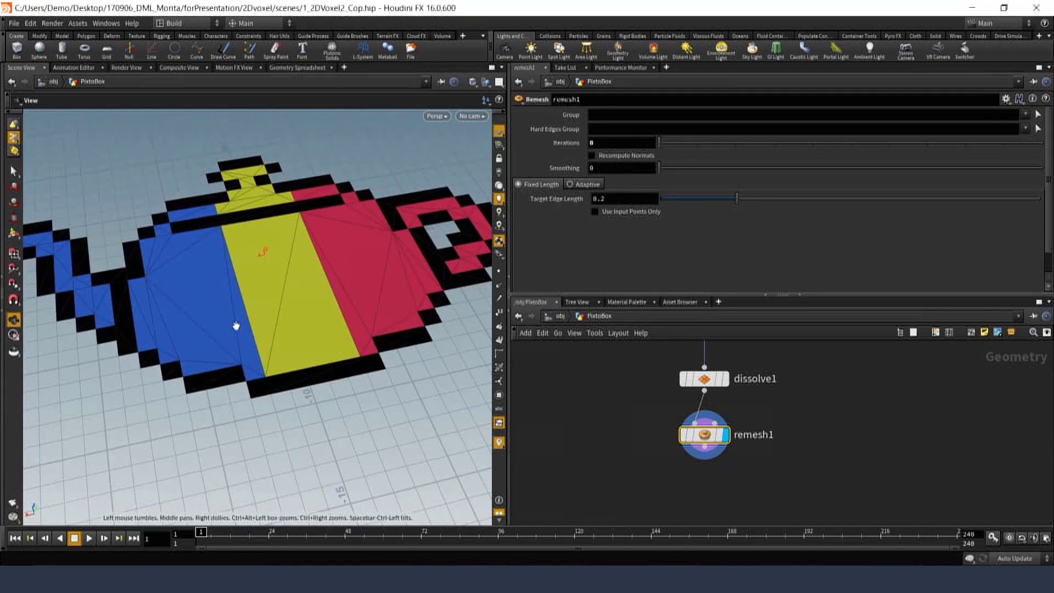
right_click(329, 331)
click(726, 476)
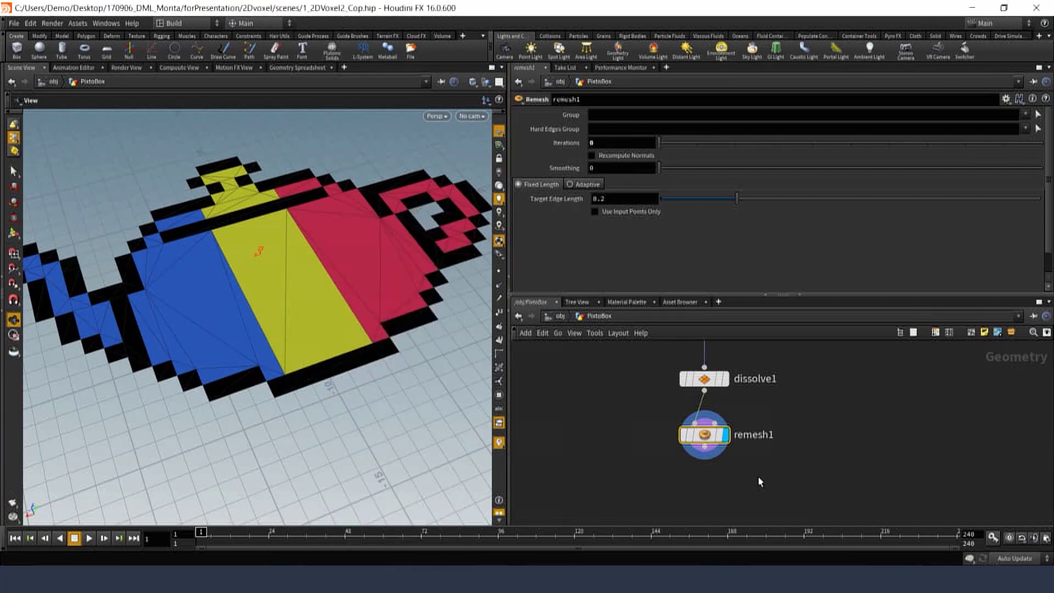
middle_drag(755, 471, 704, 420)
- Add an Attribute Promote under remesh1 converting Cd from Primitive to Vertex class
click(657, 406)
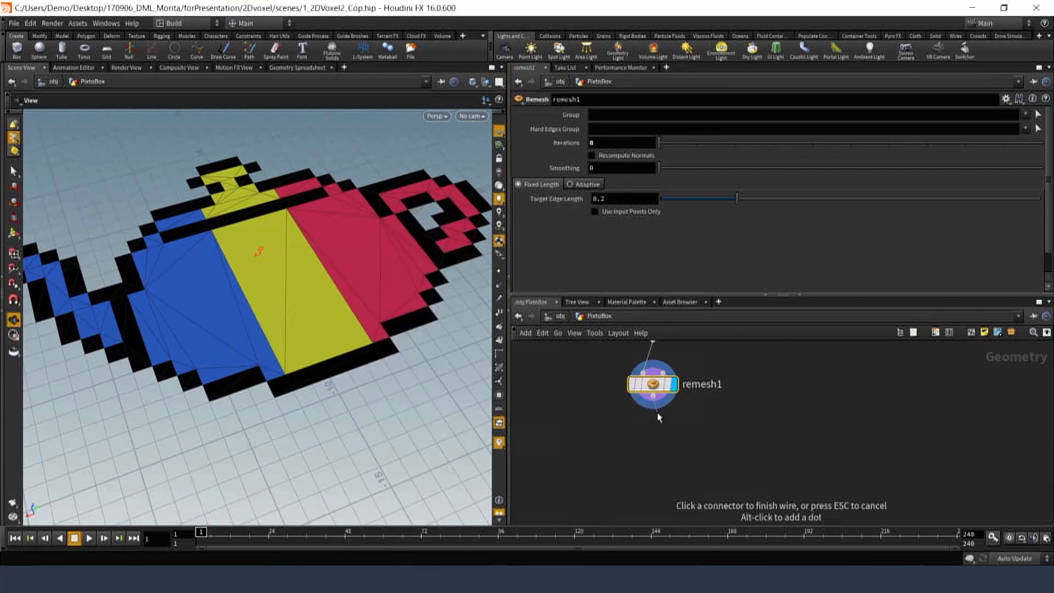
key(Tab)
text(attpr)
key(Return)
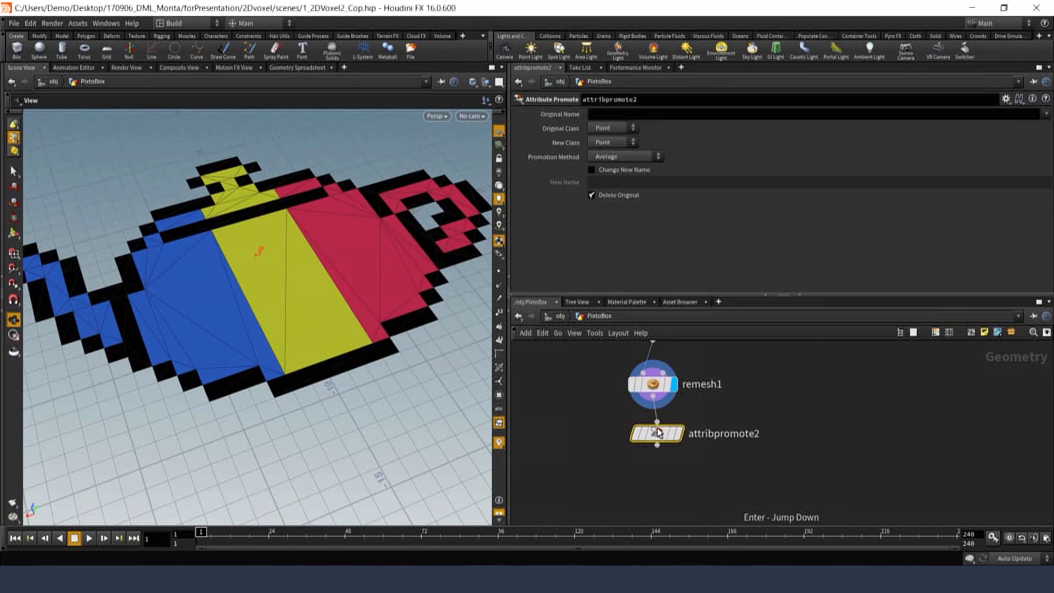
click(652, 436)
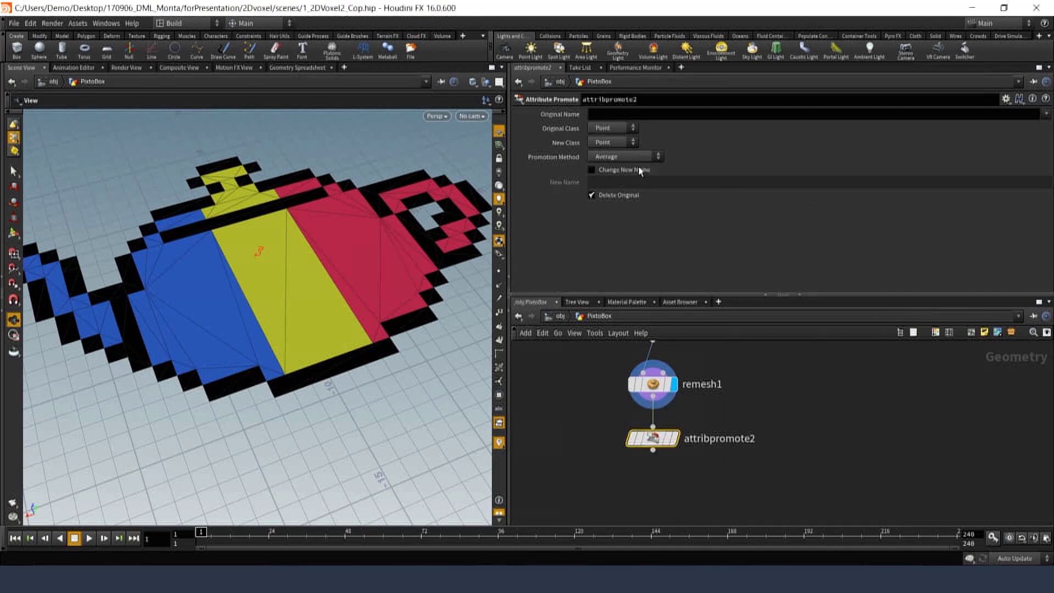
click(605, 149)
drag(612, 142, 611, 153)
middle_drag(813, 334, 778, 390)
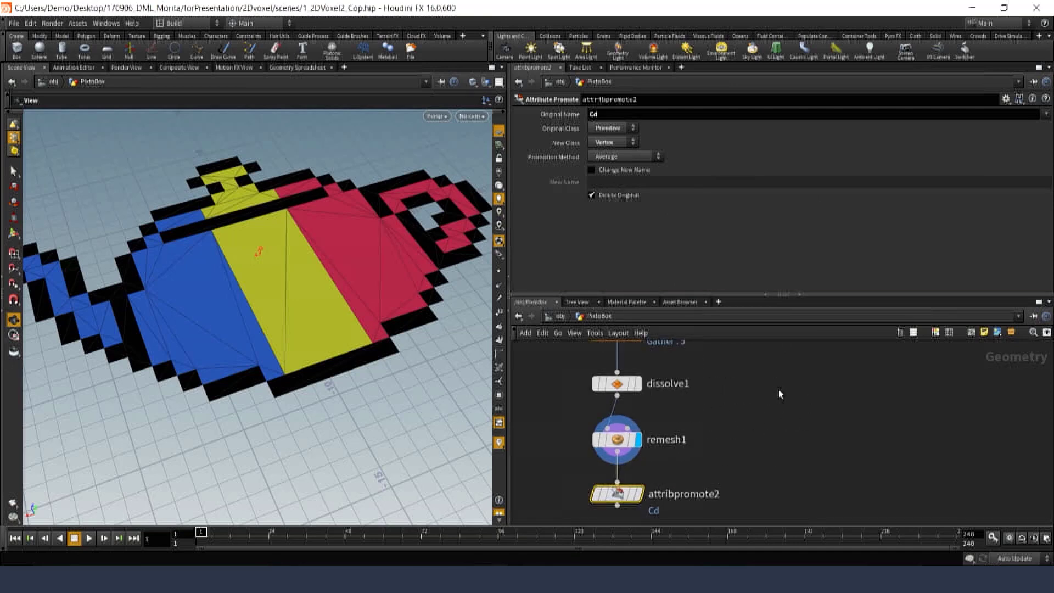
middle_drag(768, 345, 733, 490)
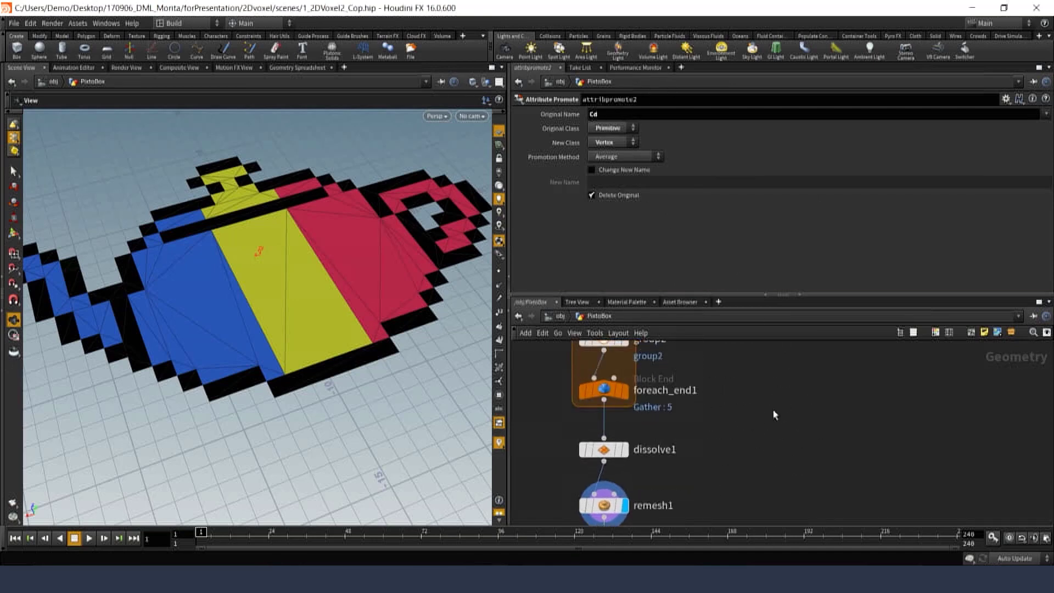
scroll(768, 423, up, 3)
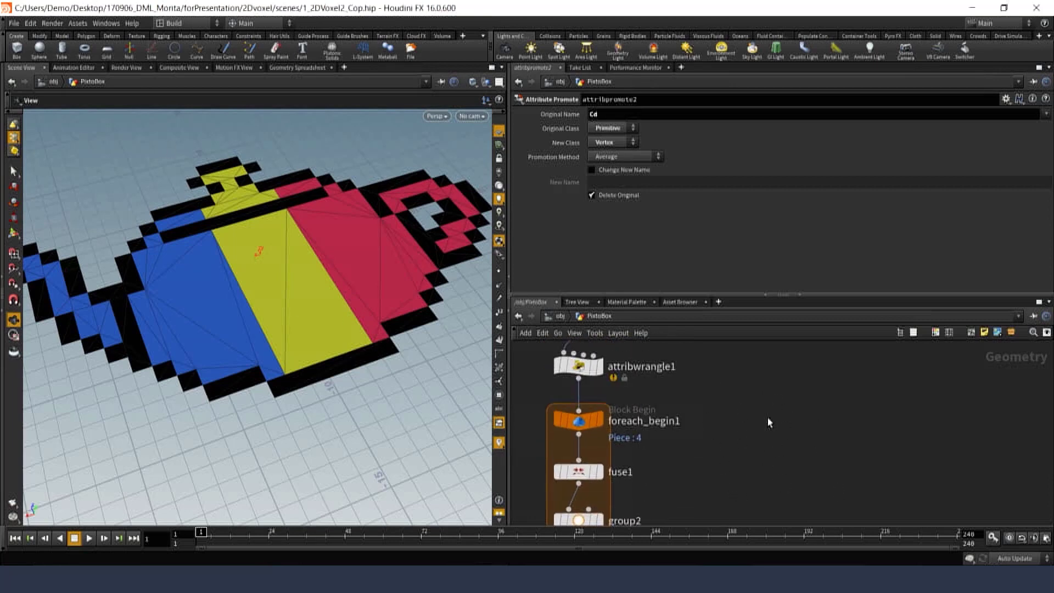
middle_drag(713, 425, 652, 391)
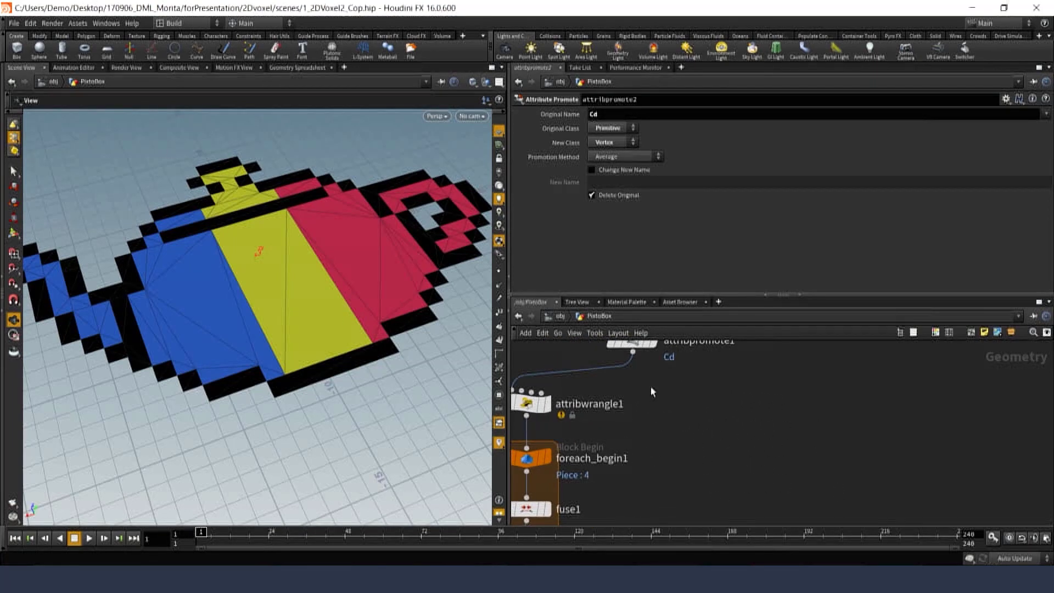
- Add a Fuse node (Distance 0.001) off attribpromote1 and compare both results in the viewport
key(Tab)
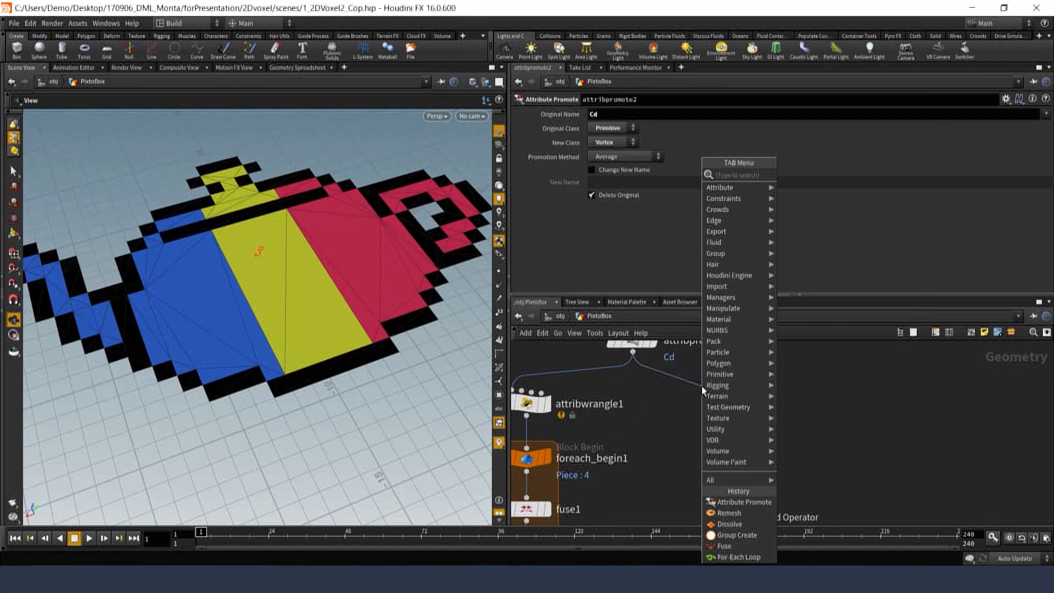
text(fus)
key(Return)
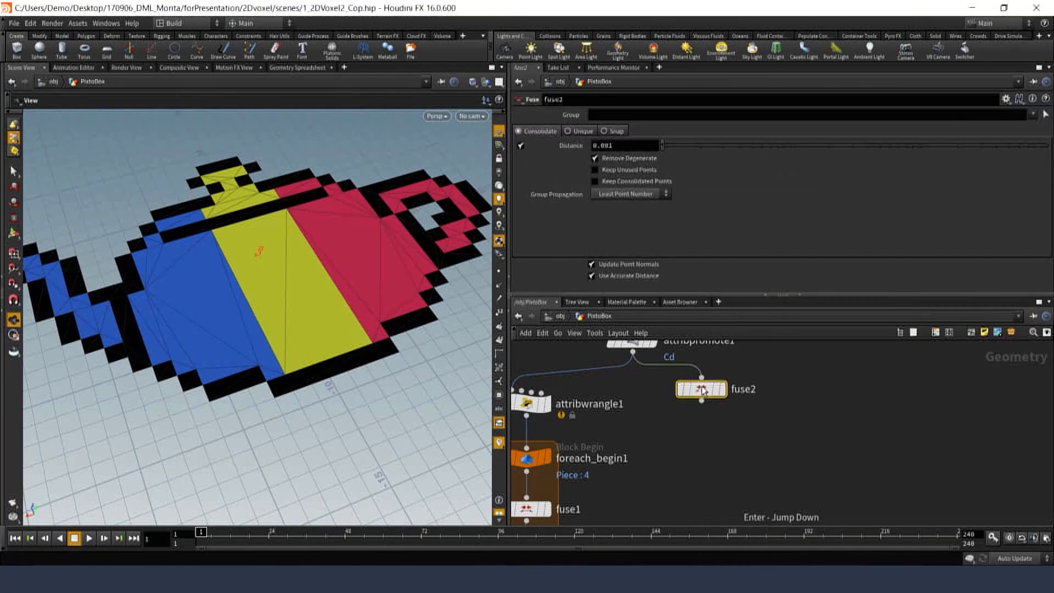
click(723, 389)
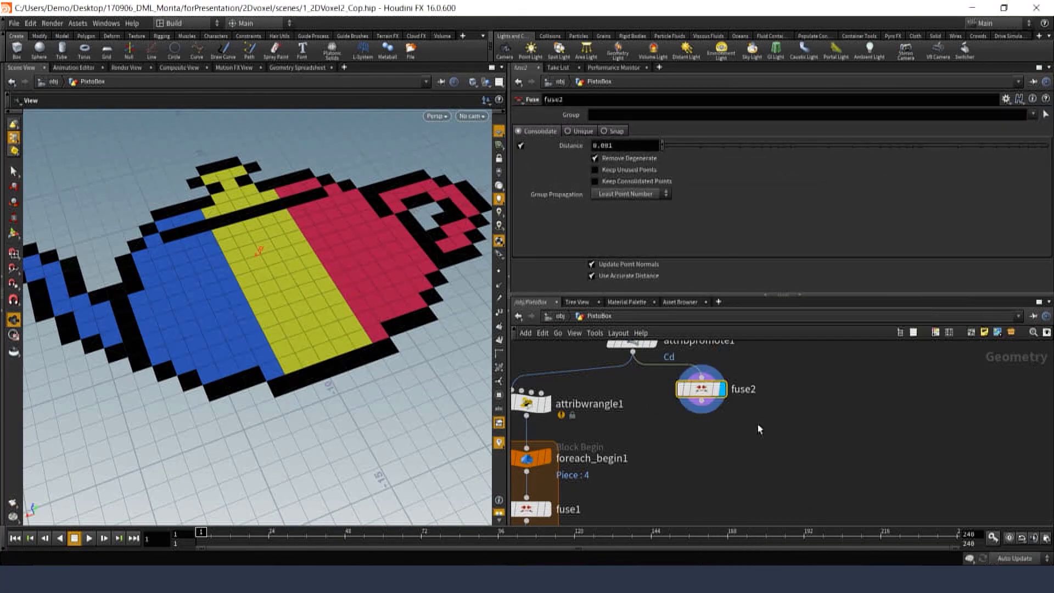
mouse_move(768, 433)
middle_down()
mouse_move(733, 442)
mouse_move(743, 481)
middle_up()
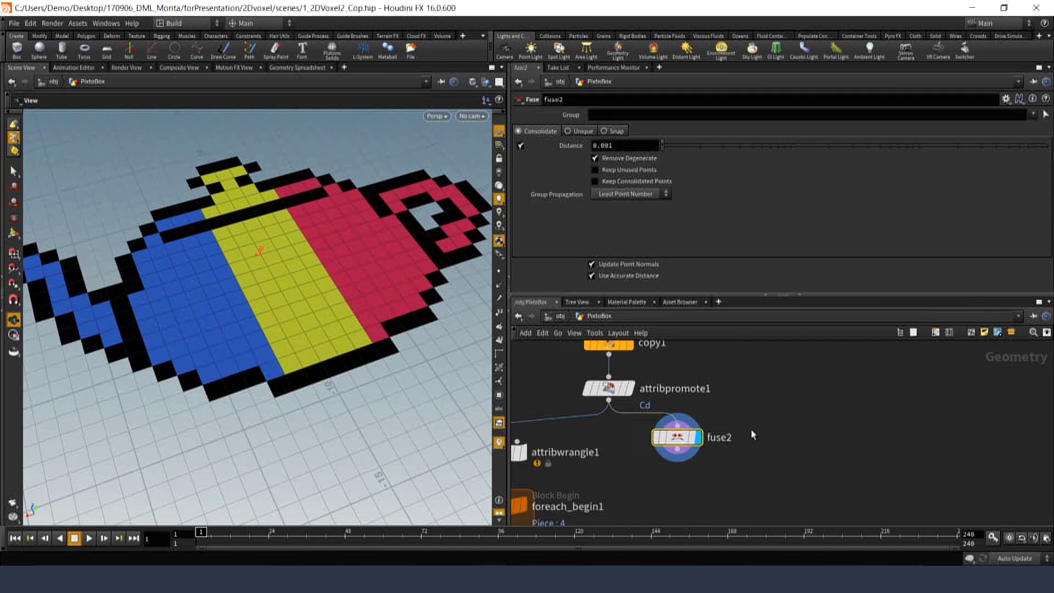
click(629, 388)
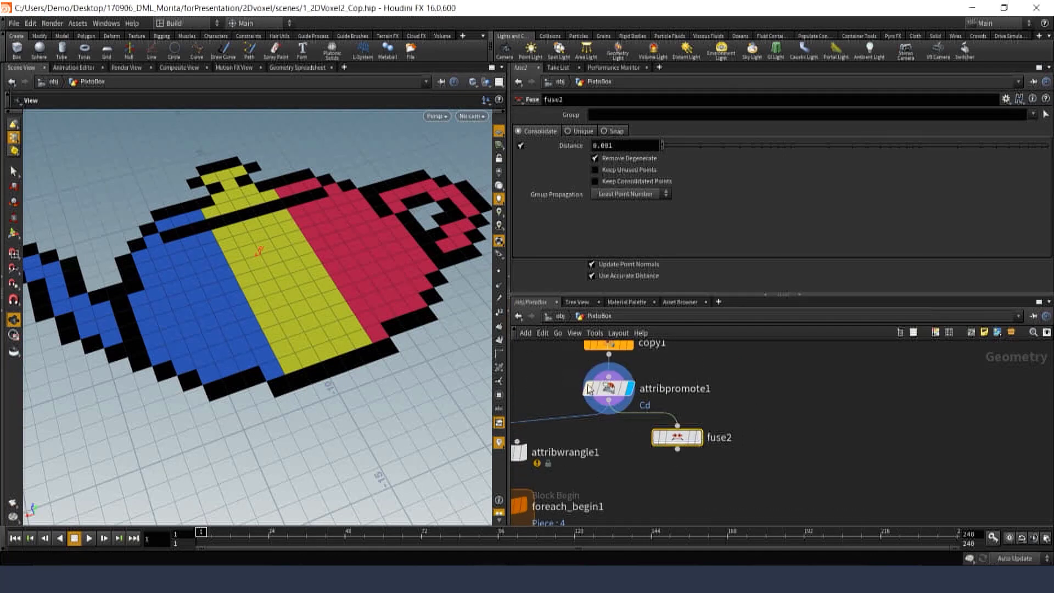
mouse_move(383, 294)
mouse_down()
mouse_move(278, 308)
mouse_move(313, 313)
mouse_up()
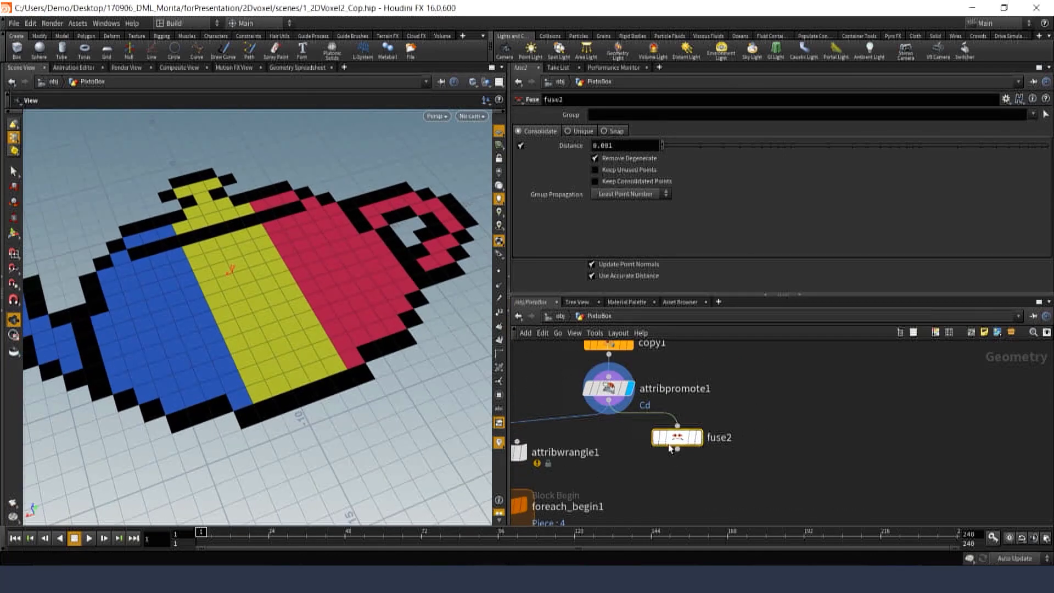
click(698, 438)
middle_drag(761, 460, 768, 389)
click(700, 400)
- Add a PolyExtrude after fuse2 with an extrusion distance of 1
key(Tab)
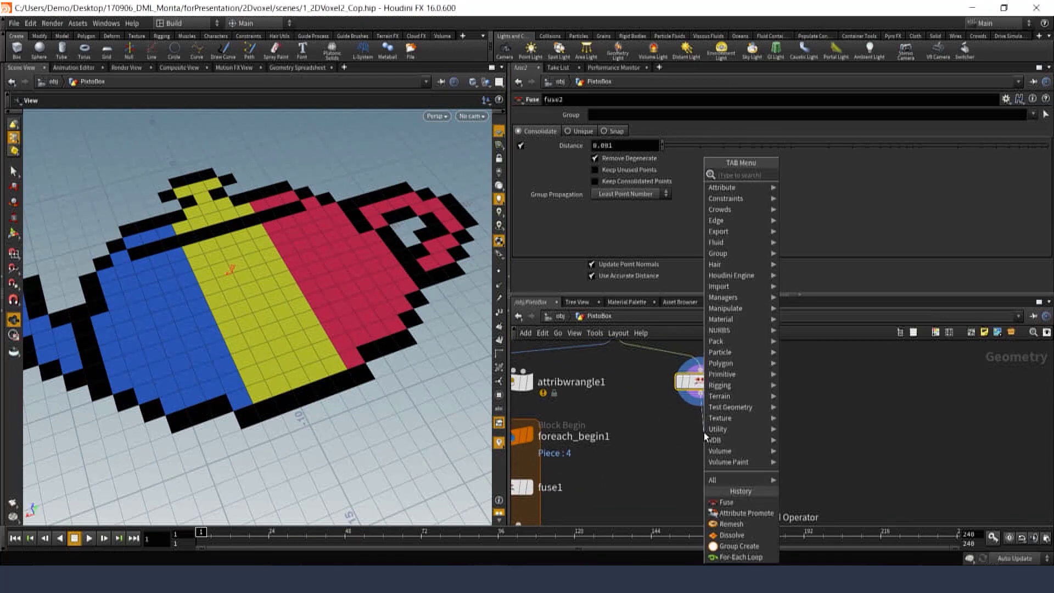
text(ex)
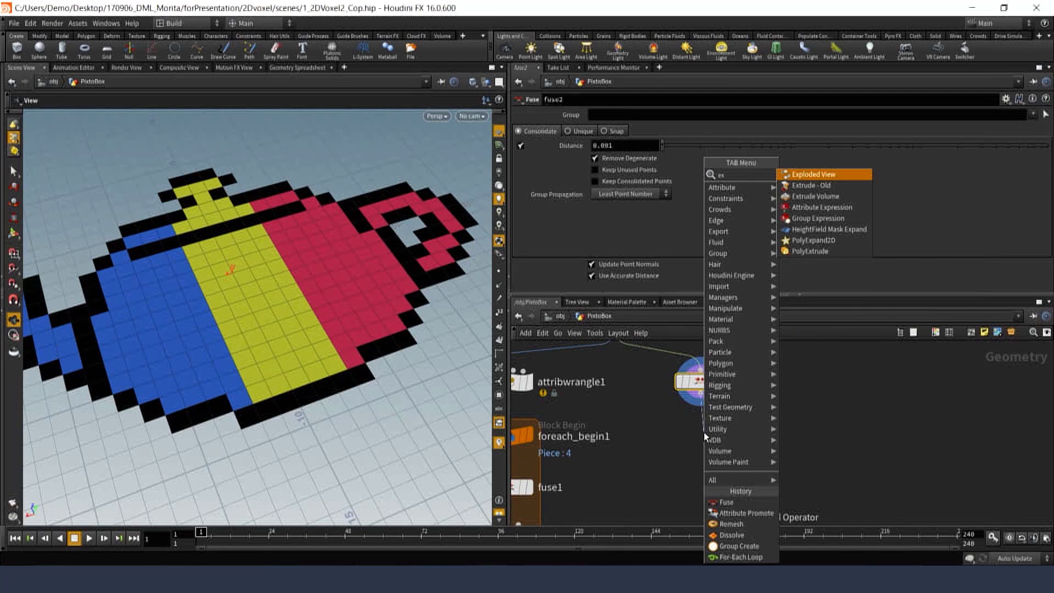
click(810, 250)
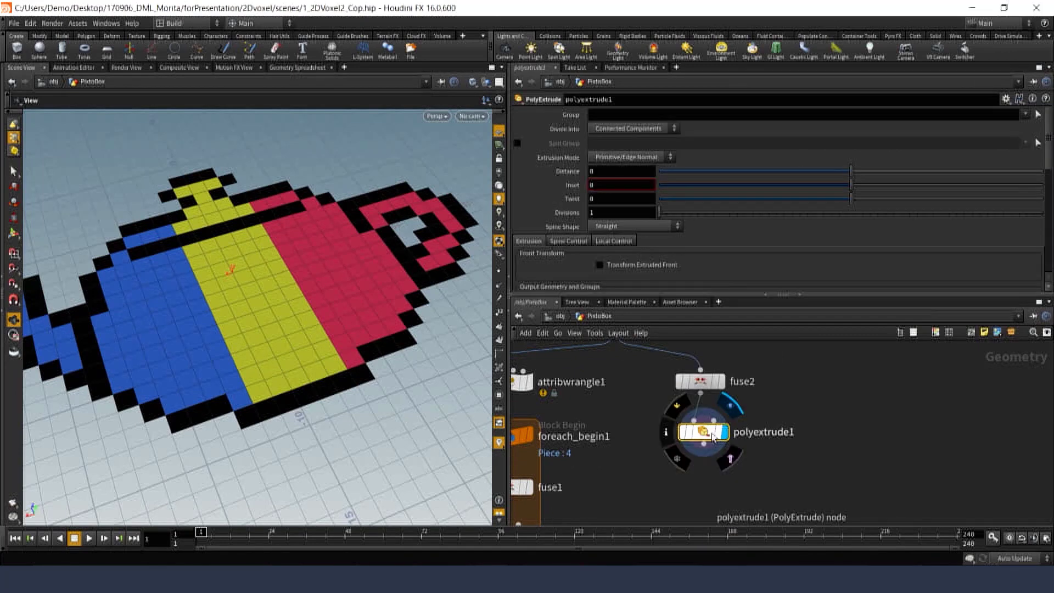
text(1)
key(Return)
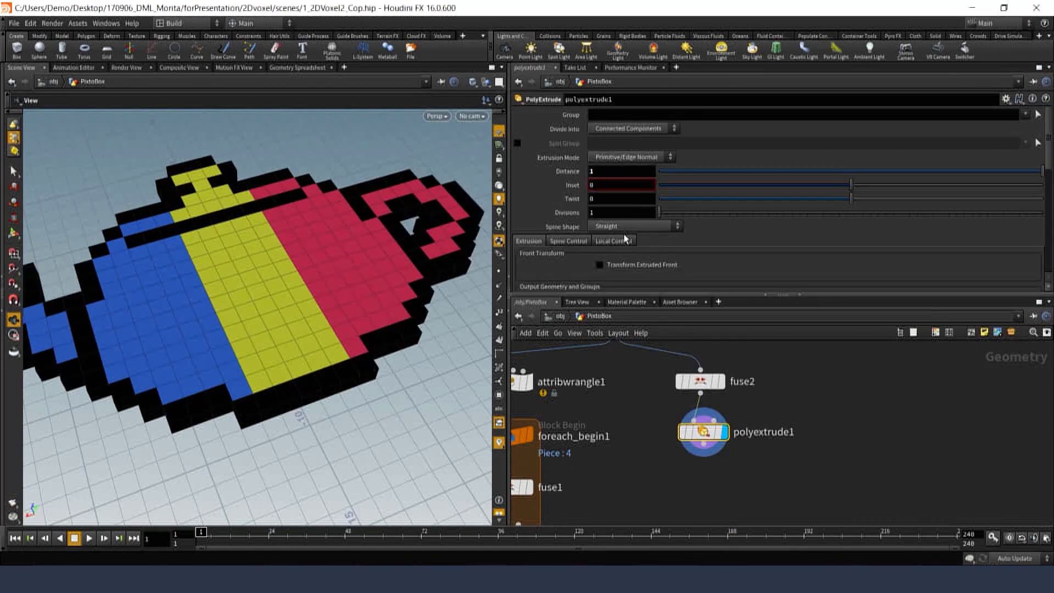
mouse_move(232, 199)
mouse_down()
mouse_move(331, 306)
mouse_move(305, 254)
mouse_move(340, 332)
mouse_up()
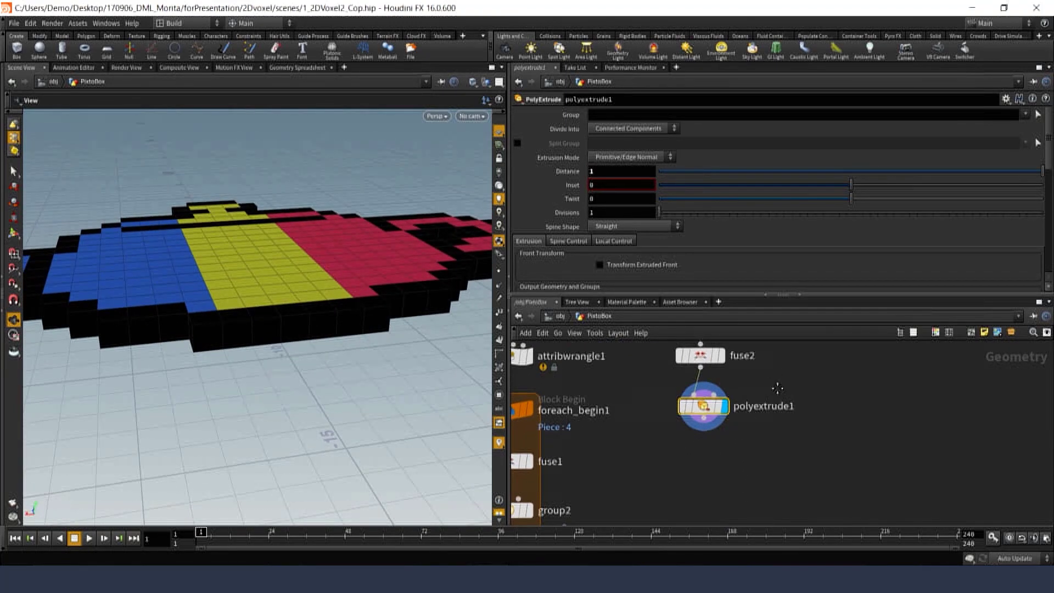
- Add a Delete node below polyextrude1
key(Tab)
text(delete)
key(Return)
scroll(785, 430, down, 2)
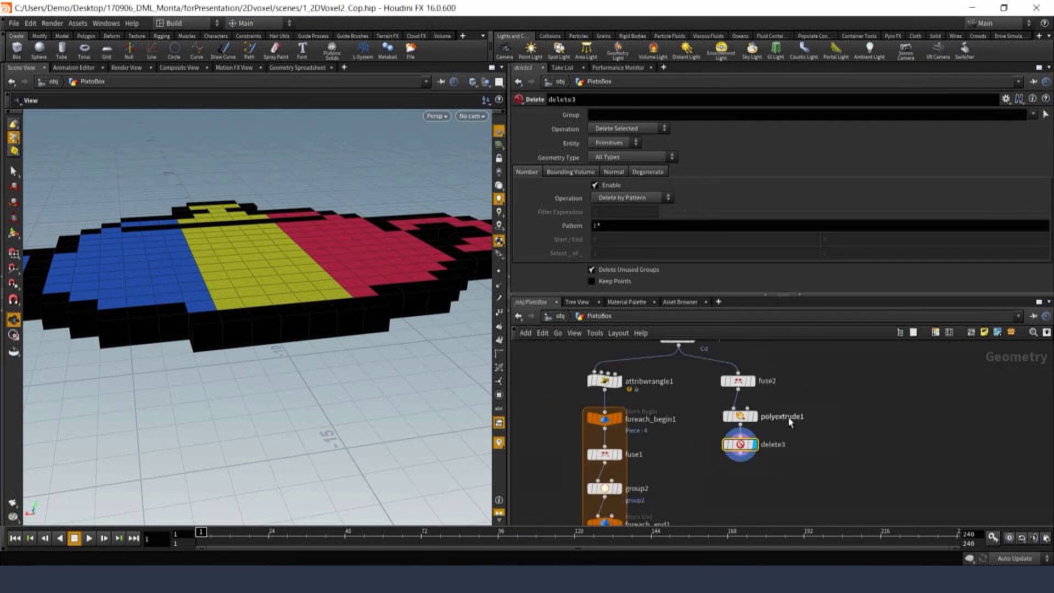
scroll(790, 428, down, 2)
scroll(794, 428, up, 3)
- Output polyextrude1's front faces as extrudeFront and delete that group in delete3
click(701, 386)
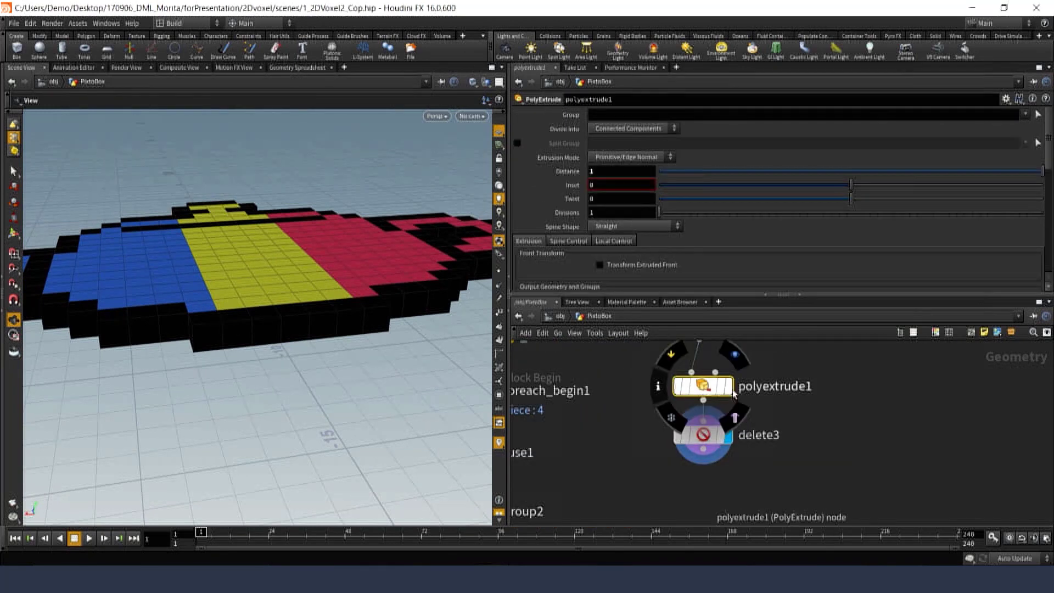
scroll(666, 218, down, 2)
scroll(666, 218, down, 3)
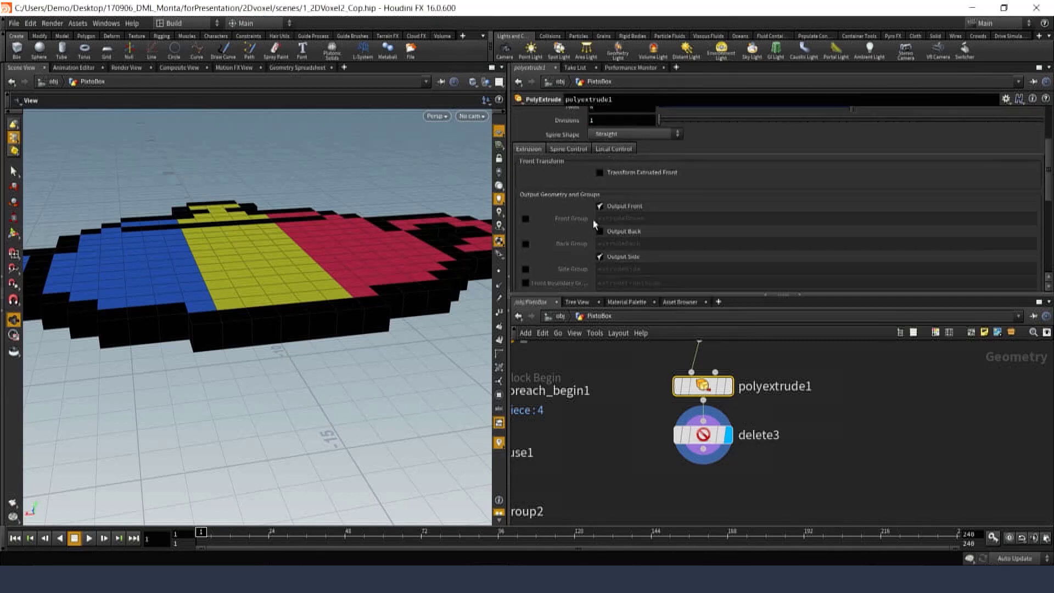
click(525, 217)
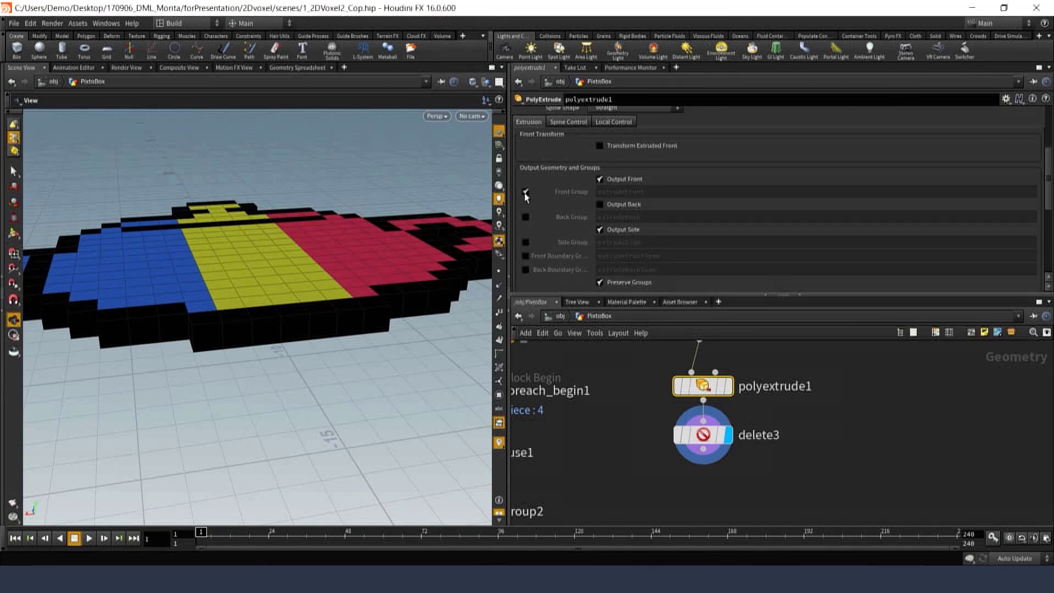
click(525, 192)
drag(673, 193, 594, 218)
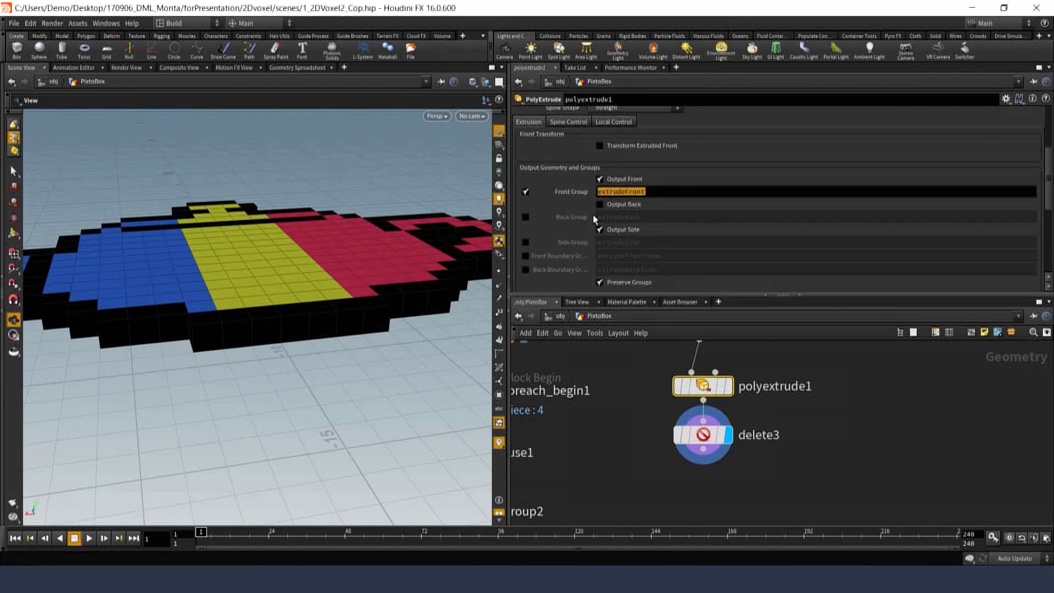
middle_drag(782, 439, 784, 386)
click(704, 382)
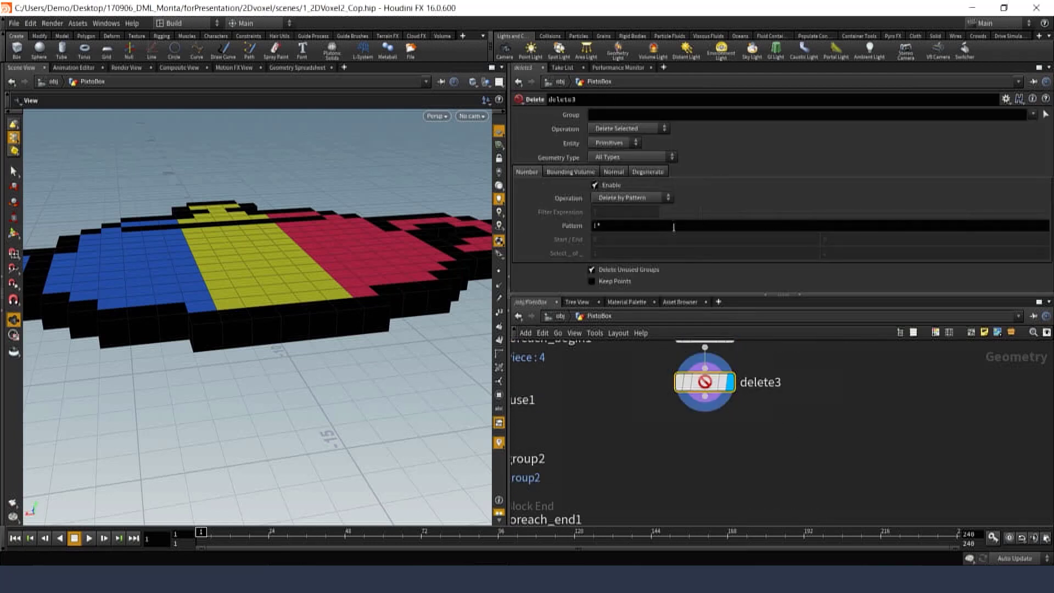
text(extrudeFront)
key(Return)
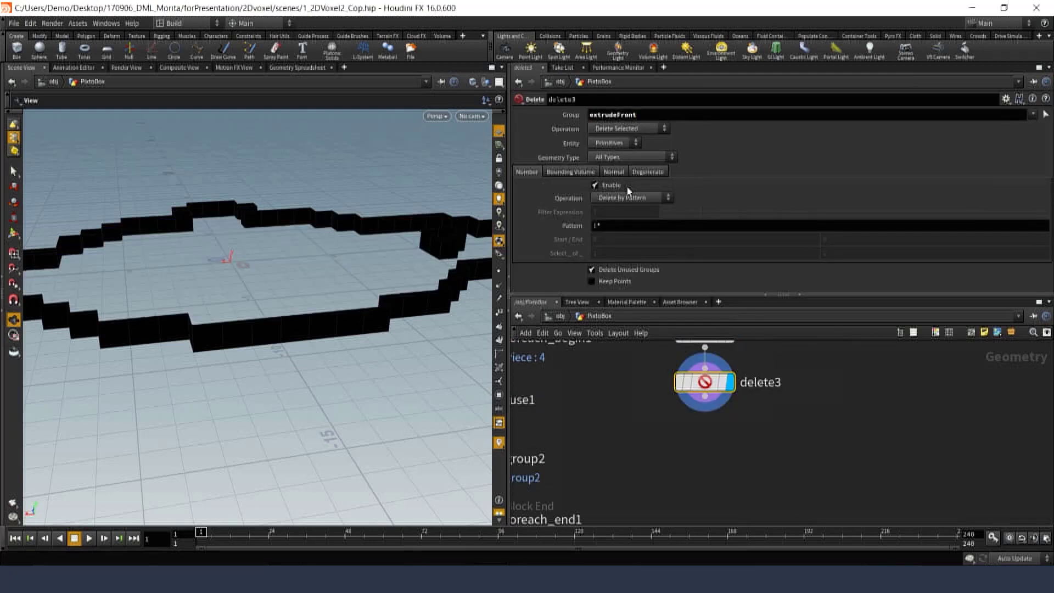
middle_drag(734, 429, 737, 437)
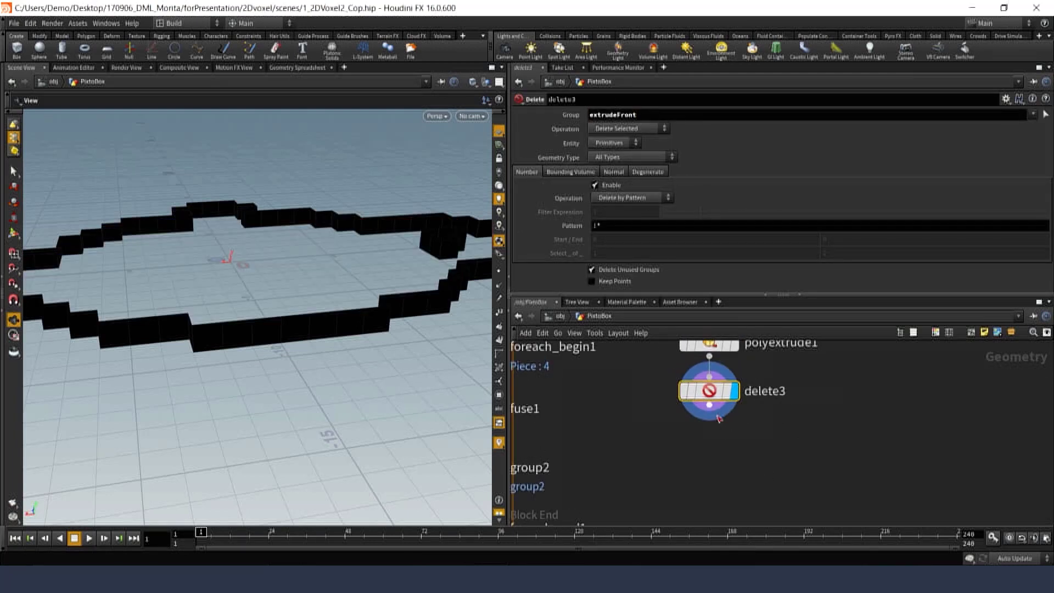
- Add a Group Create node below delete3
click(709, 405)
key(Tab)
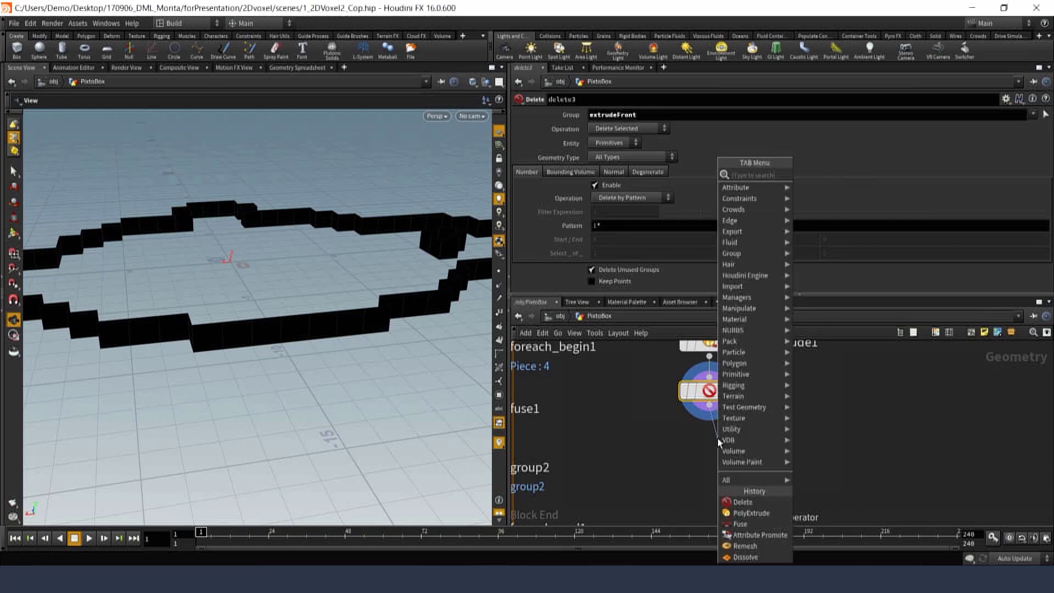
text(group c)
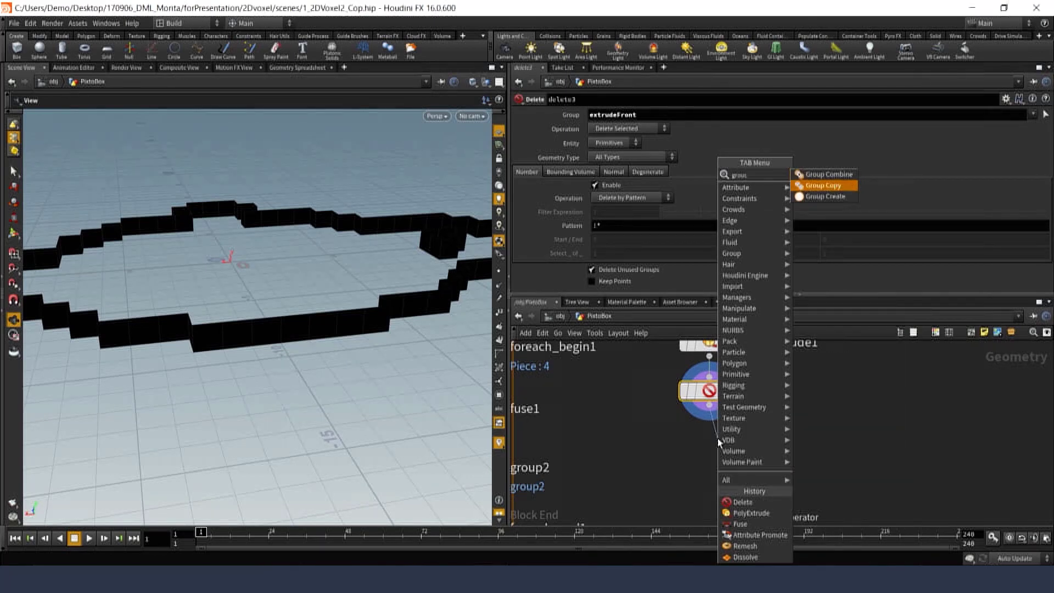
key(Down)
key(Return)
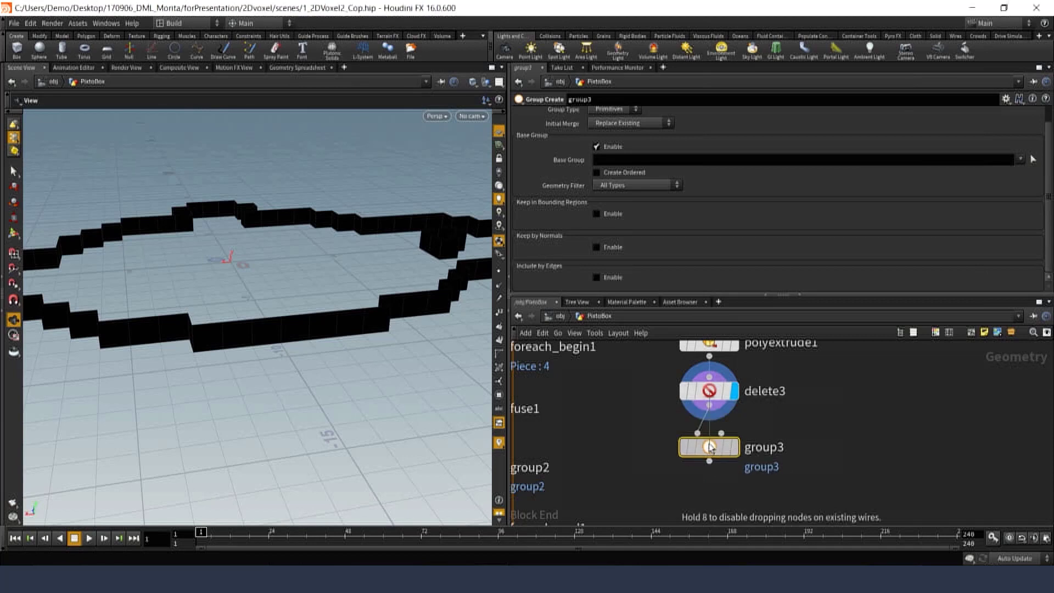
- Display group3, enable Include by Edges, and set its Group Type to Edges
click(709, 447)
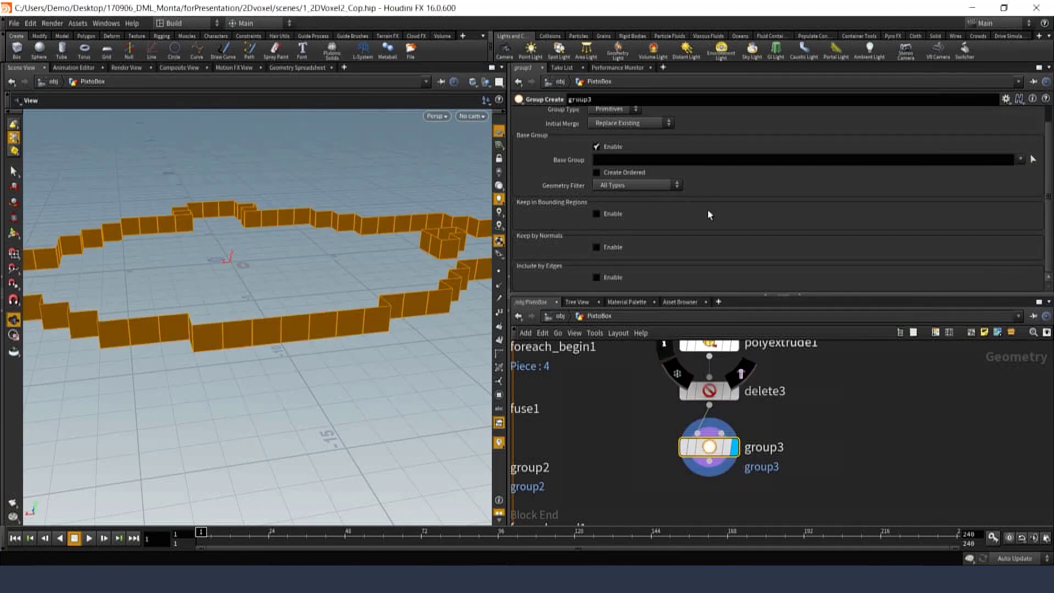
click(596, 277)
scroll(631, 266, down, 3)
drag(263, 307, 308, 317)
scroll(708, 242, up, 1)
scroll(708, 242, up, 1)
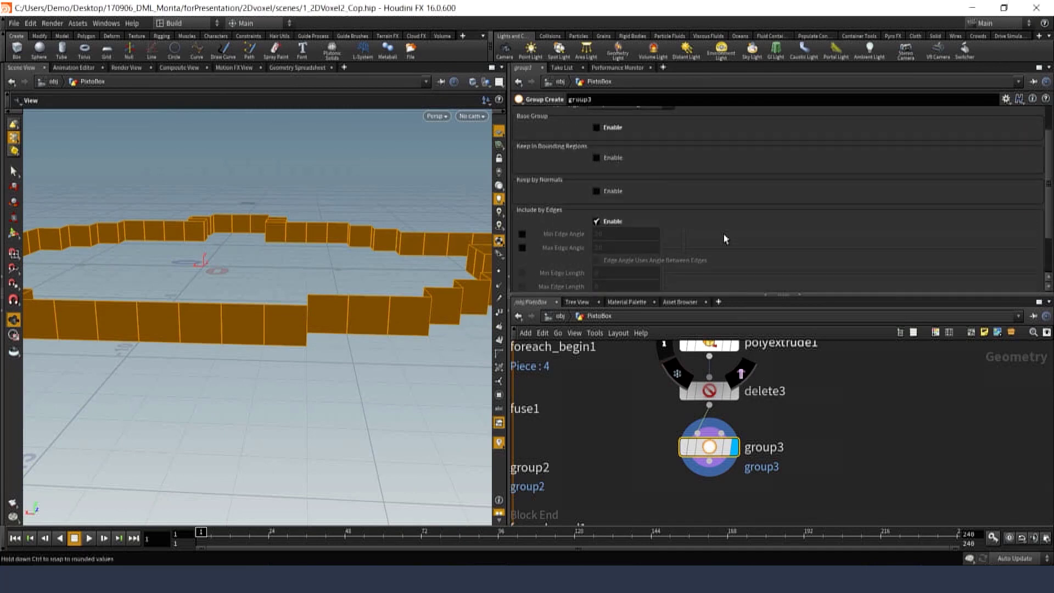
scroll(708, 240, up, 2)
scroll(708, 239, down, 1)
click(522, 219)
scroll(527, 220, up, 2)
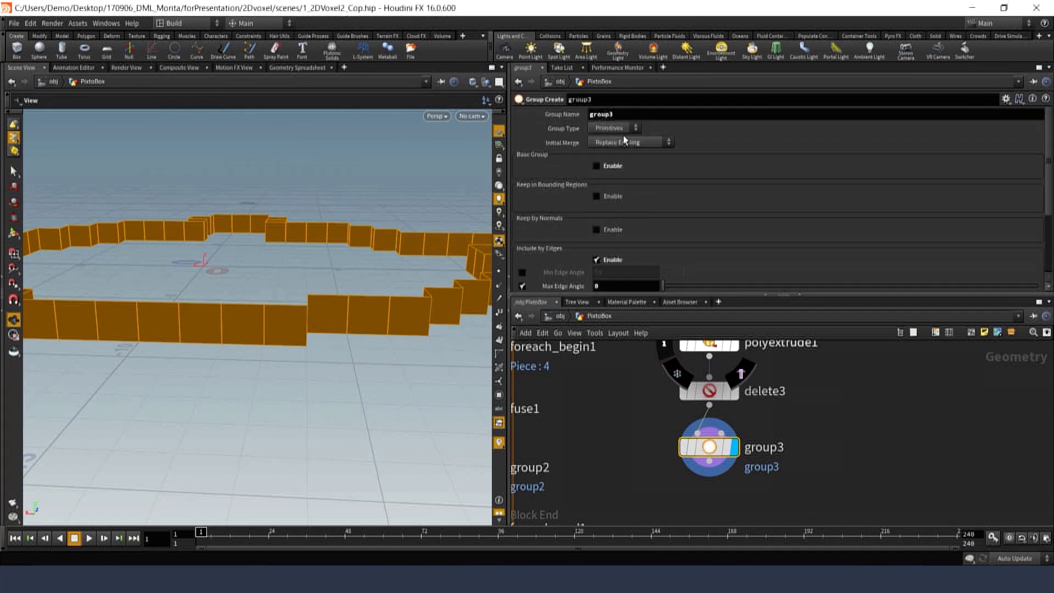
click(613, 128)
click(612, 160)
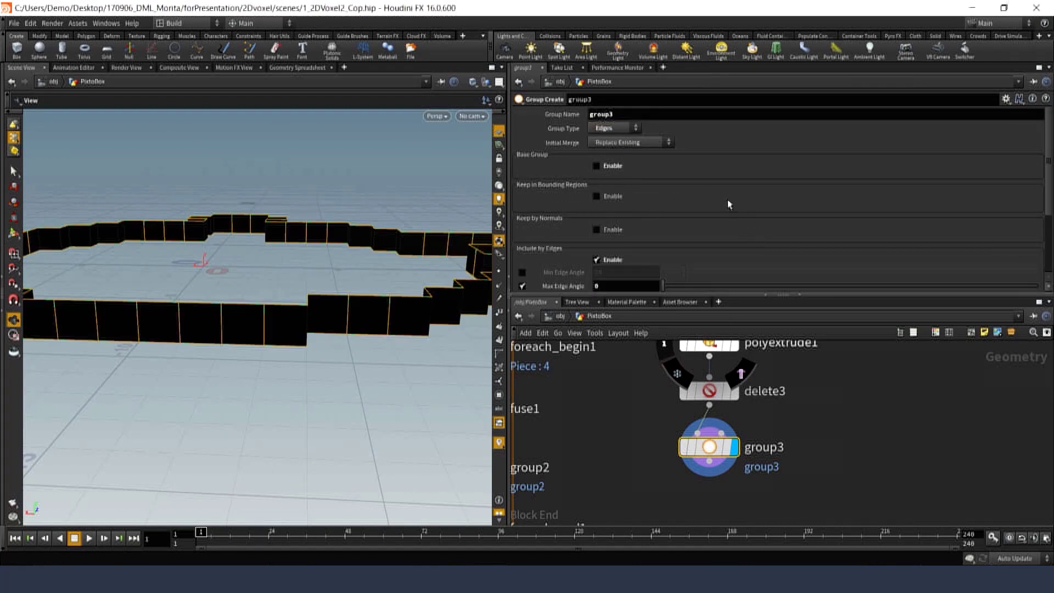
- Enable Min Edge Angle at 87, disable Max Edge Angle, and inspect the grouped edges
scroll(728, 204, down, 1)
mouse_move(663, 242)
mouse_down()
mouse_move(786, 249)
mouse_move(625, 249)
mouse_up()
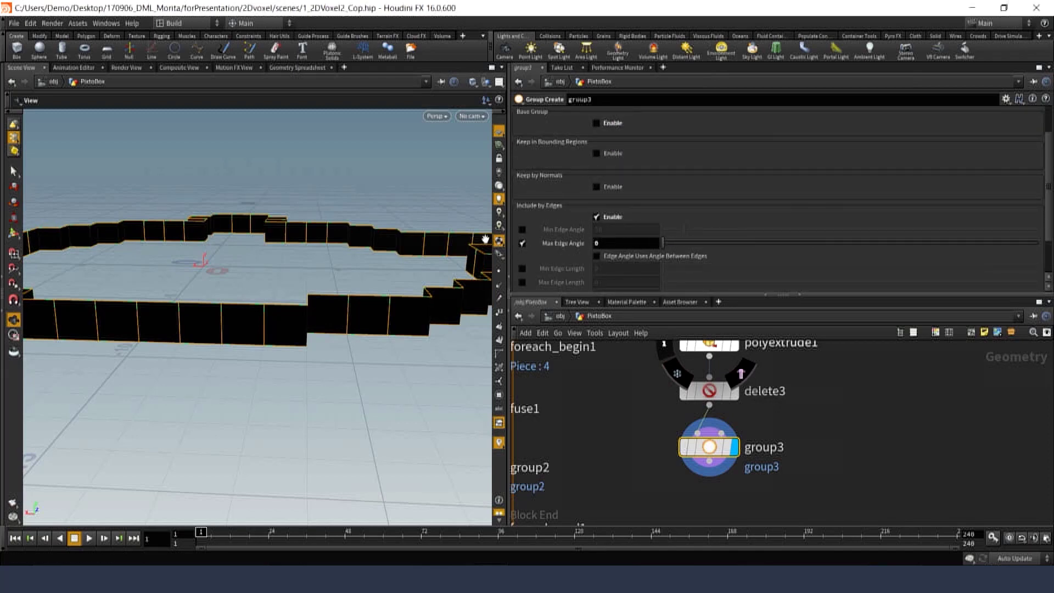
click(522, 229)
click(522, 243)
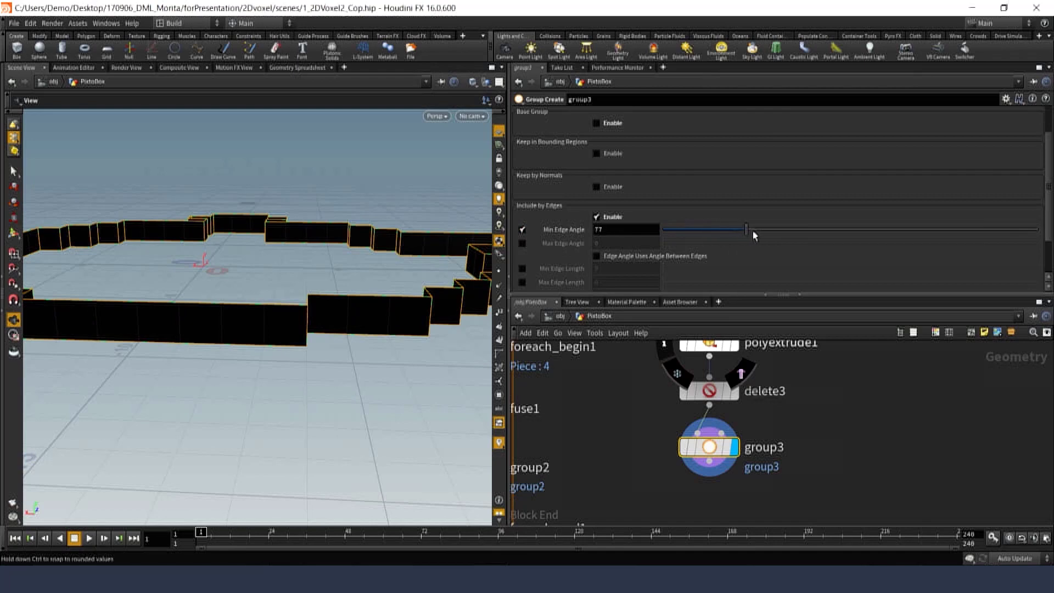
drag(663, 230, 760, 236)
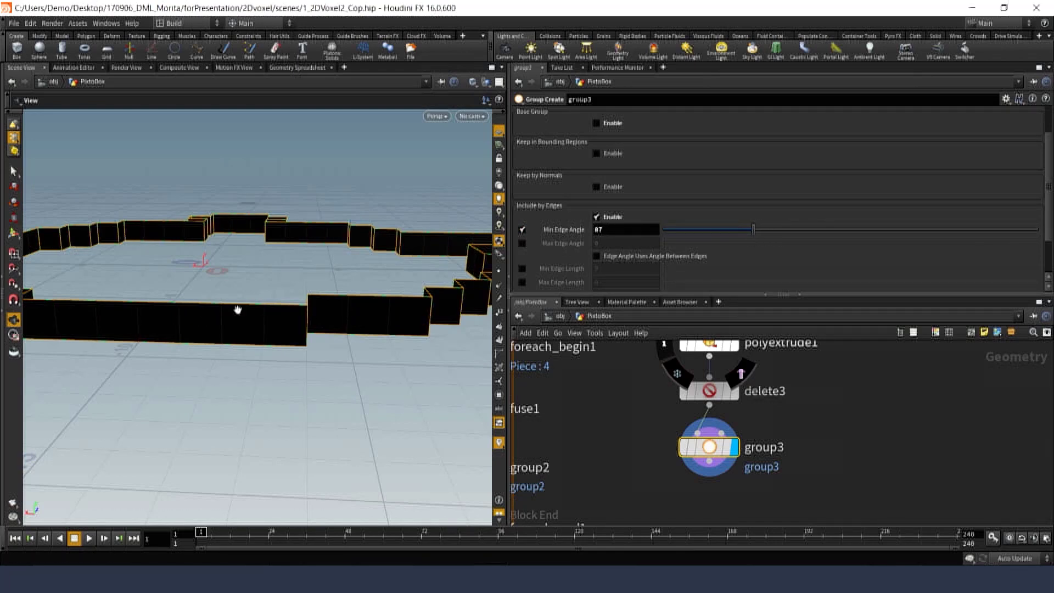
mouse_move(237, 310)
mouse_down()
mouse_move(336, 291)
mouse_move(357, 346)
mouse_move(294, 330)
mouse_up()
drag(328, 340, 258, 351)
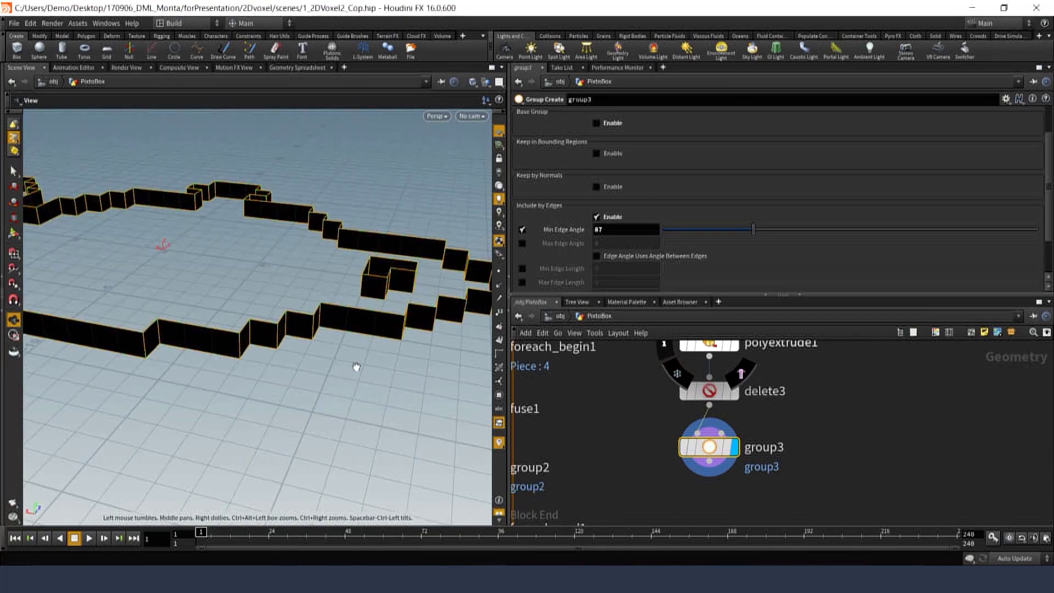
middle_drag(825, 449, 831, 373)
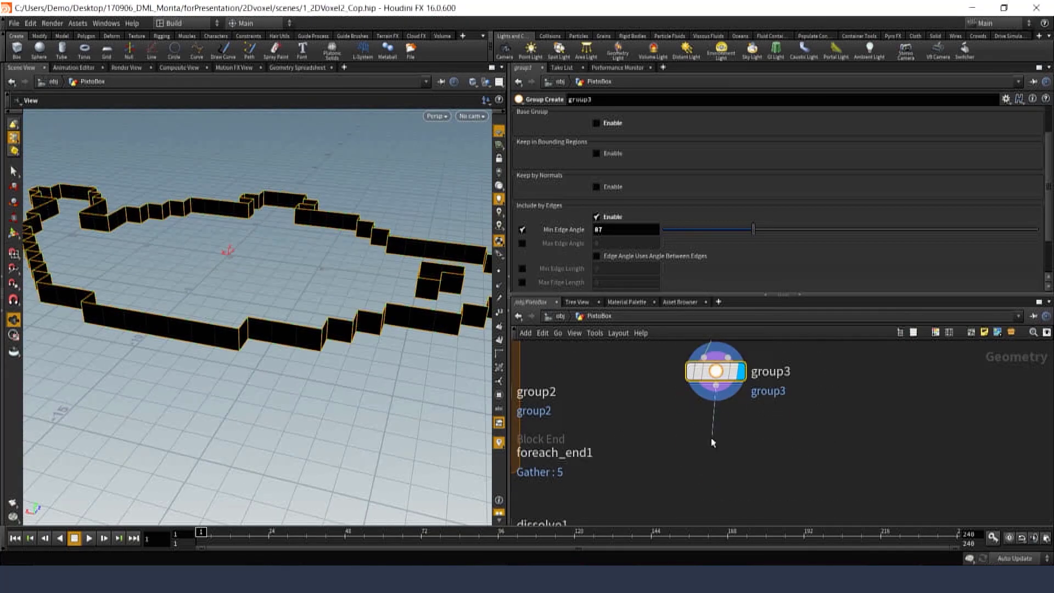
click(715, 397)
key(Tab)
- Add a displayed Dissolve node after group3 and check group3's group name
text(dis)
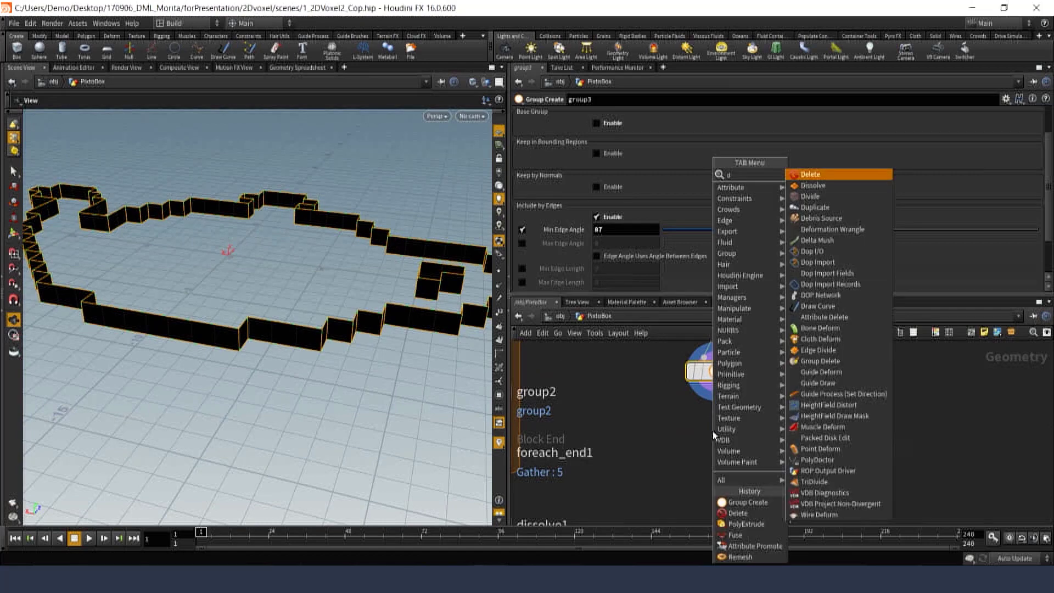
text(solve)
key(Return)
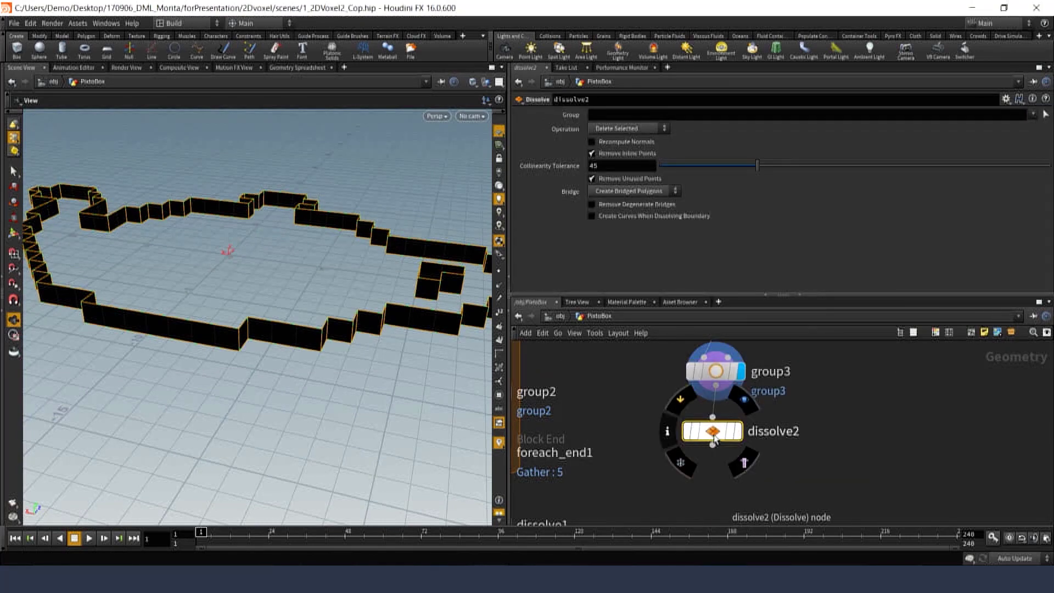
click(735, 431)
click(725, 378)
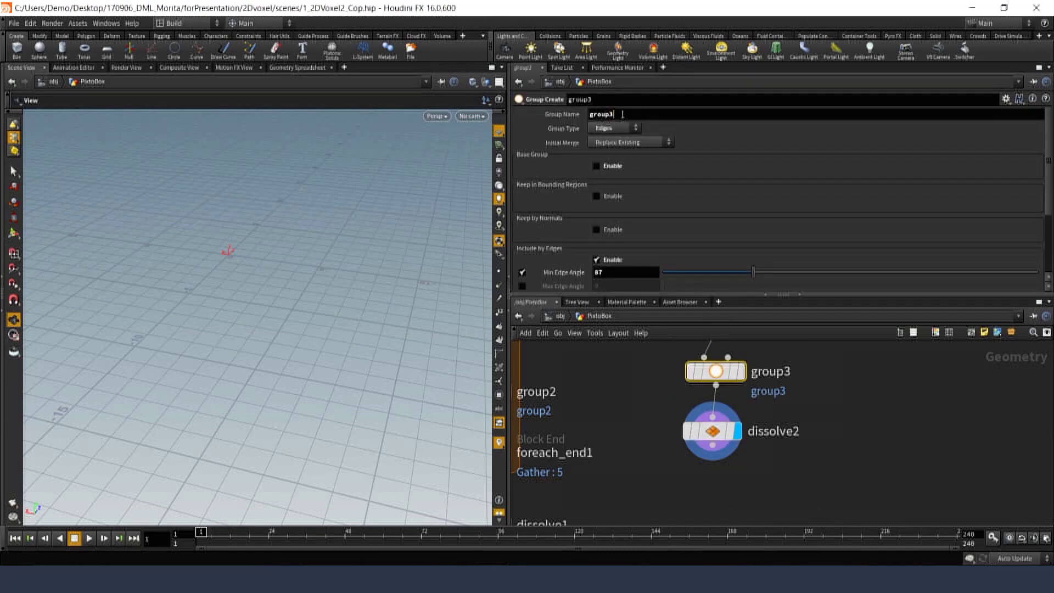
click(712, 431)
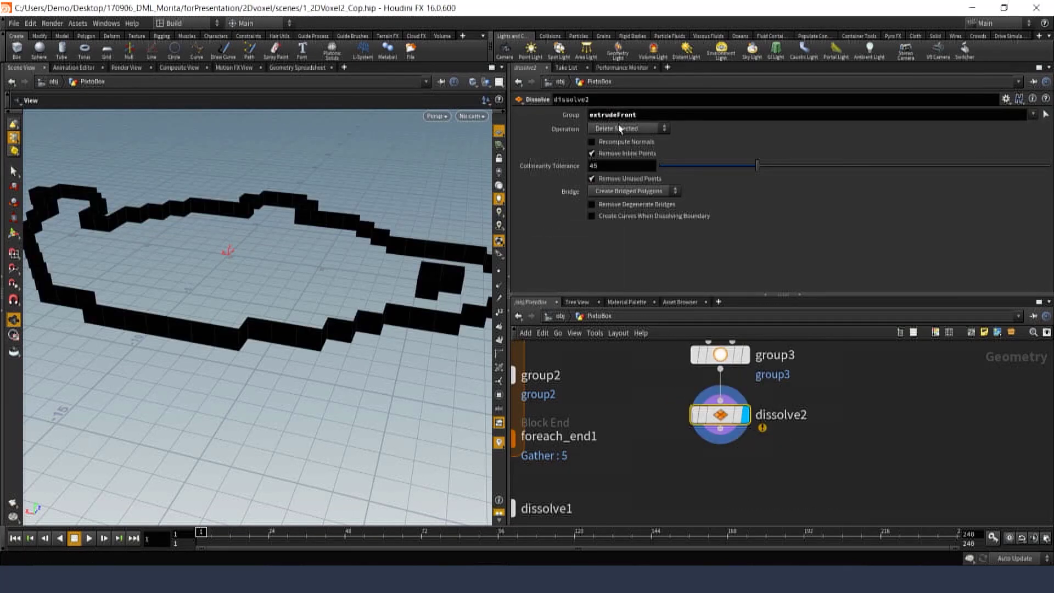
click(719, 353)
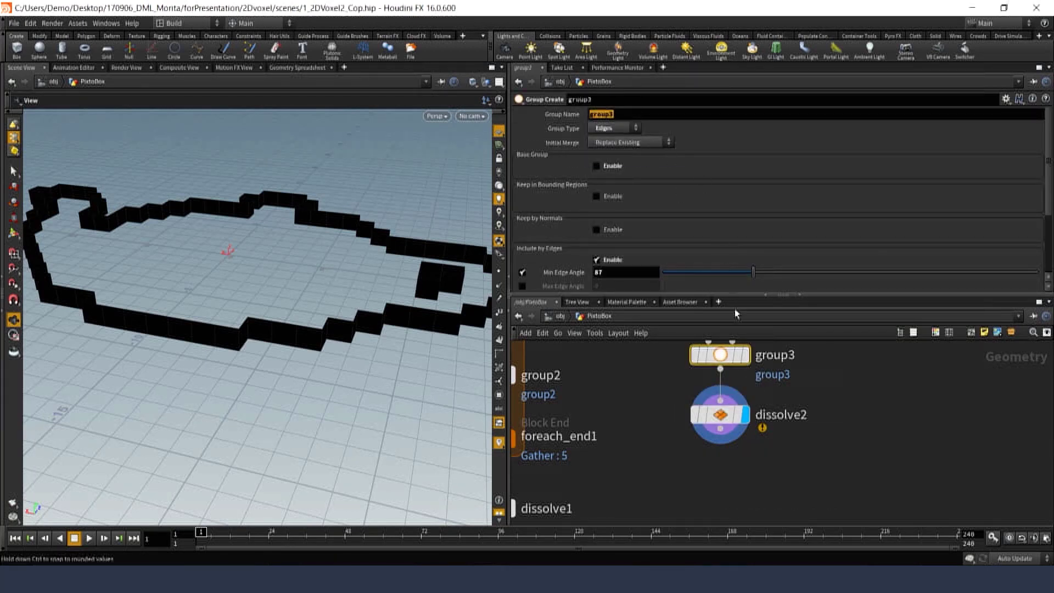
click(720, 414)
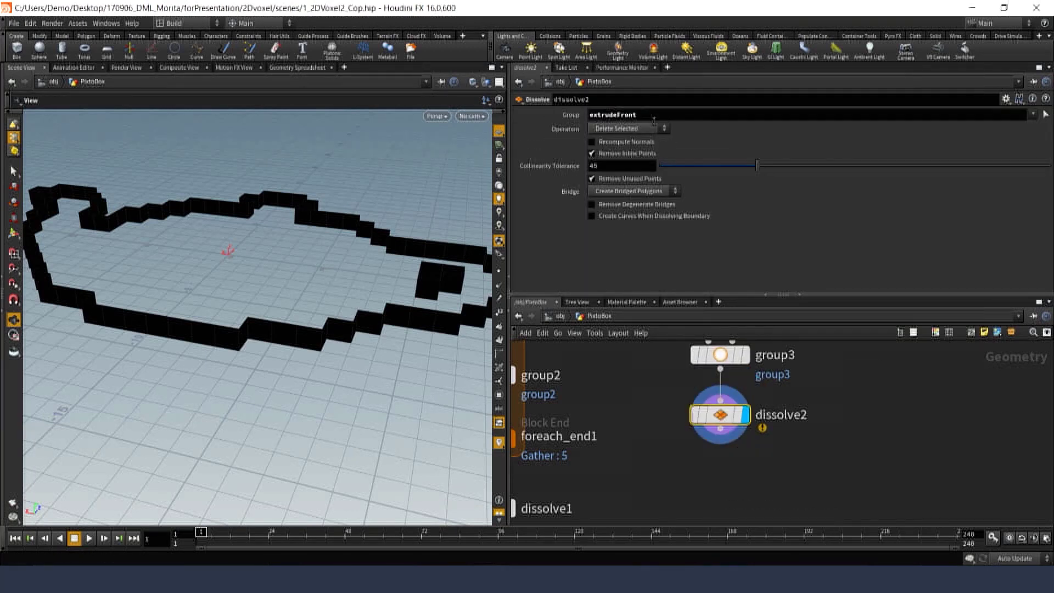
- Set dissolve2's Group to group3 with Delete Non-Selected operation
double_click(611, 115)
text(group3)
key(Return)
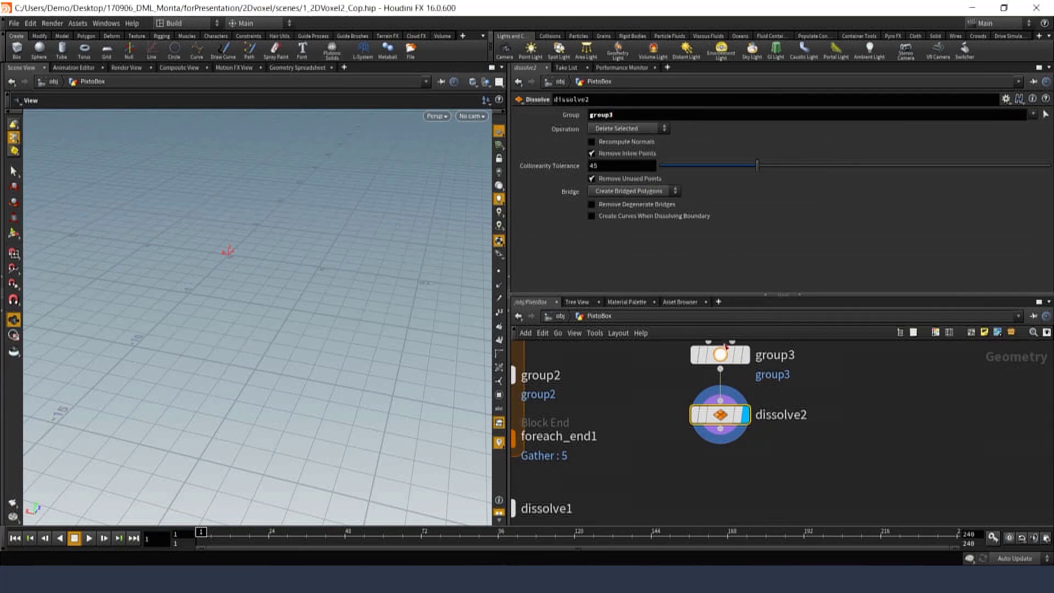
click(630, 130)
click(630, 129)
click(626, 151)
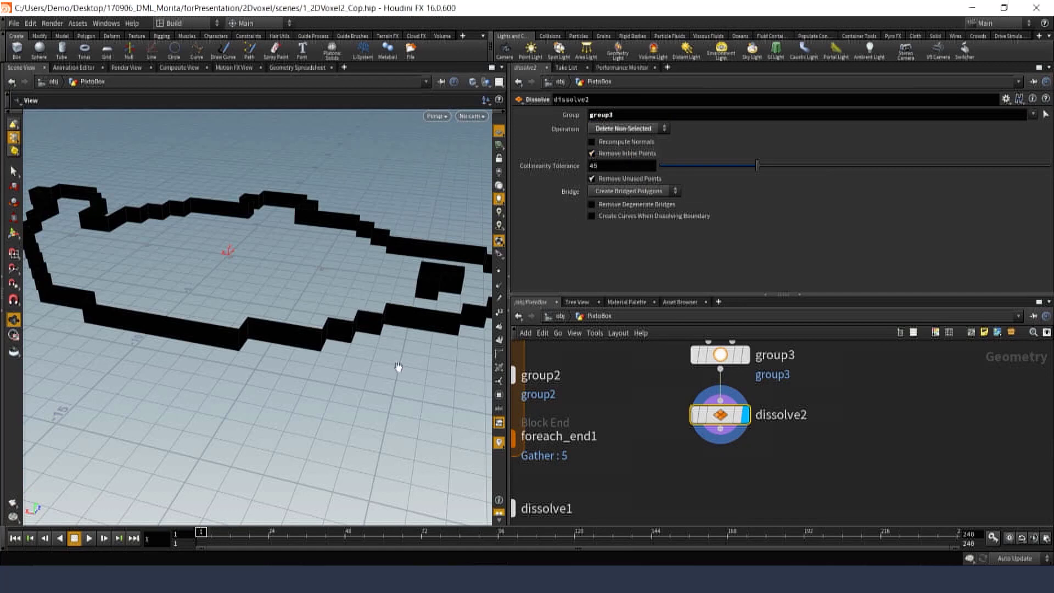
drag(398, 367, 296, 299)
click(719, 429)
- Add remesh2 below dissolve2 with 0 iterations and display its result
key(Tab)
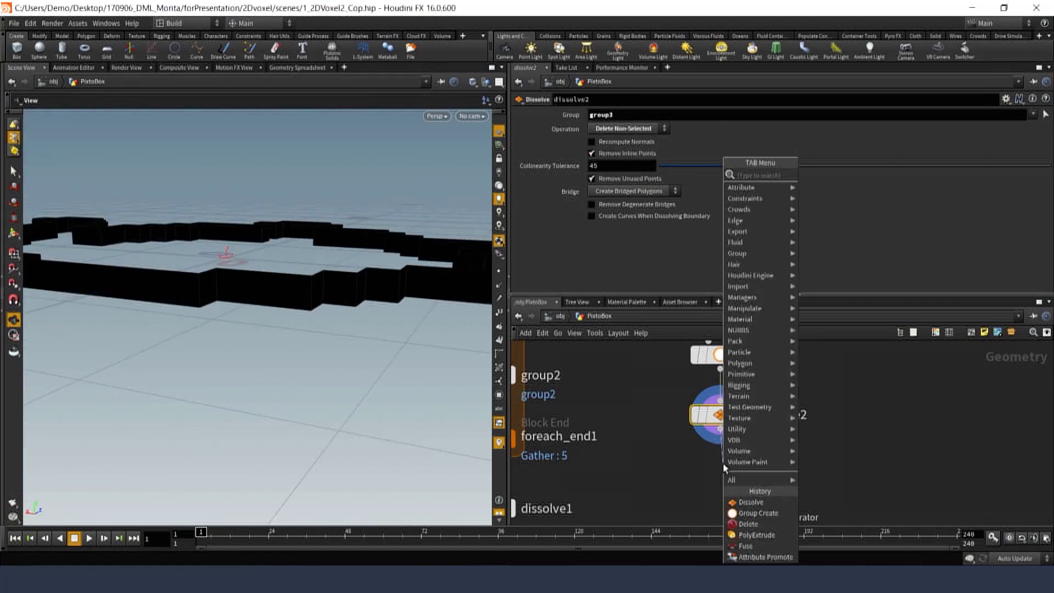
text(remesh)
key(Return)
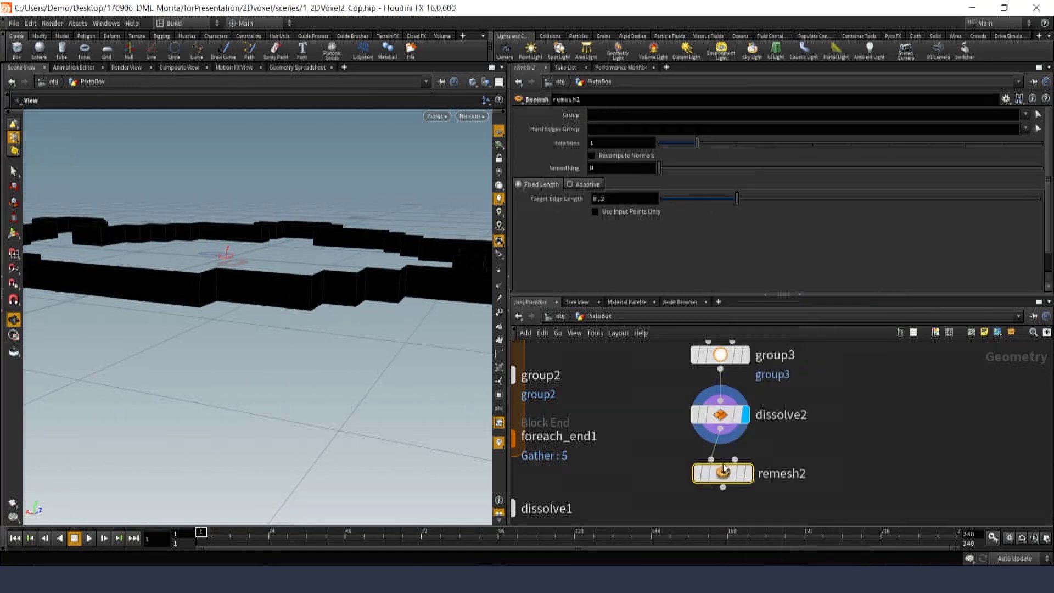
click(746, 473)
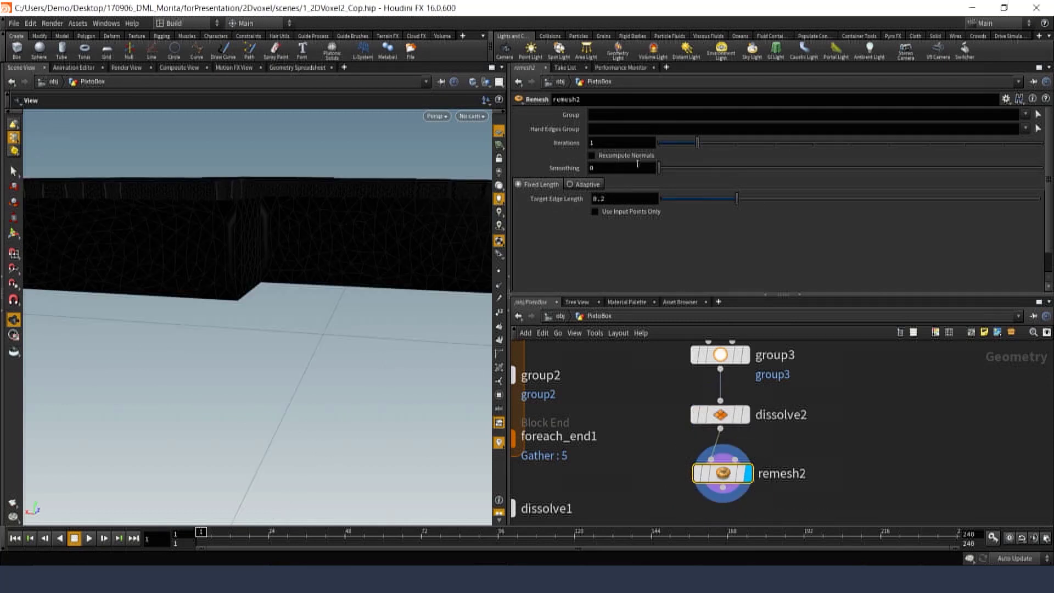
text(0)
key(Return)
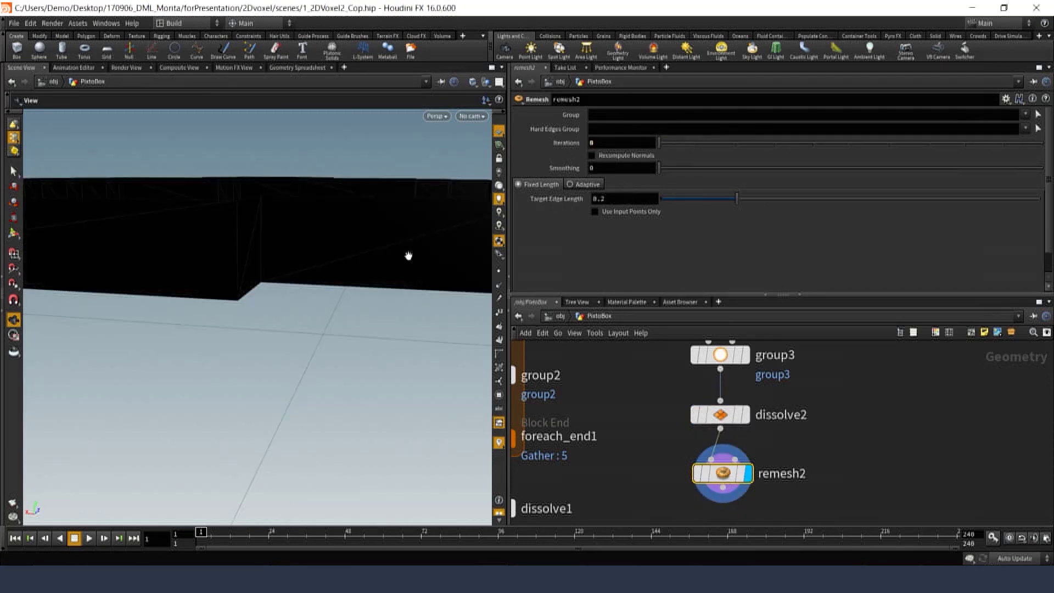
mouse_move(409, 254)
mouse_down()
mouse_move(247, 233)
mouse_move(295, 259)
mouse_move(277, 325)
mouse_up()
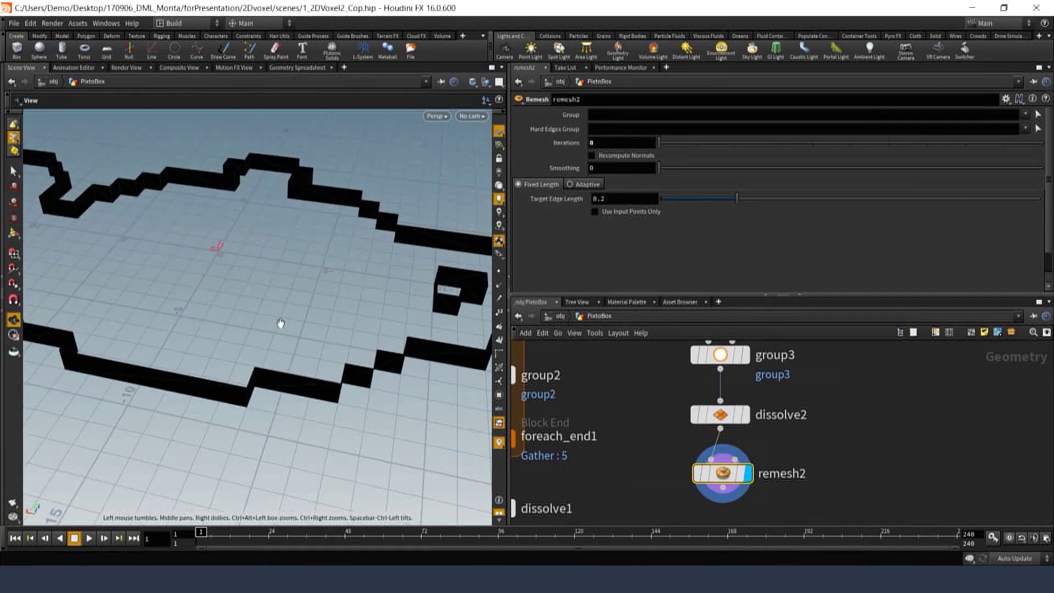
scroll(874, 493, down, 3)
scroll(851, 411, down, 1)
scroll(855, 394, down, 2)
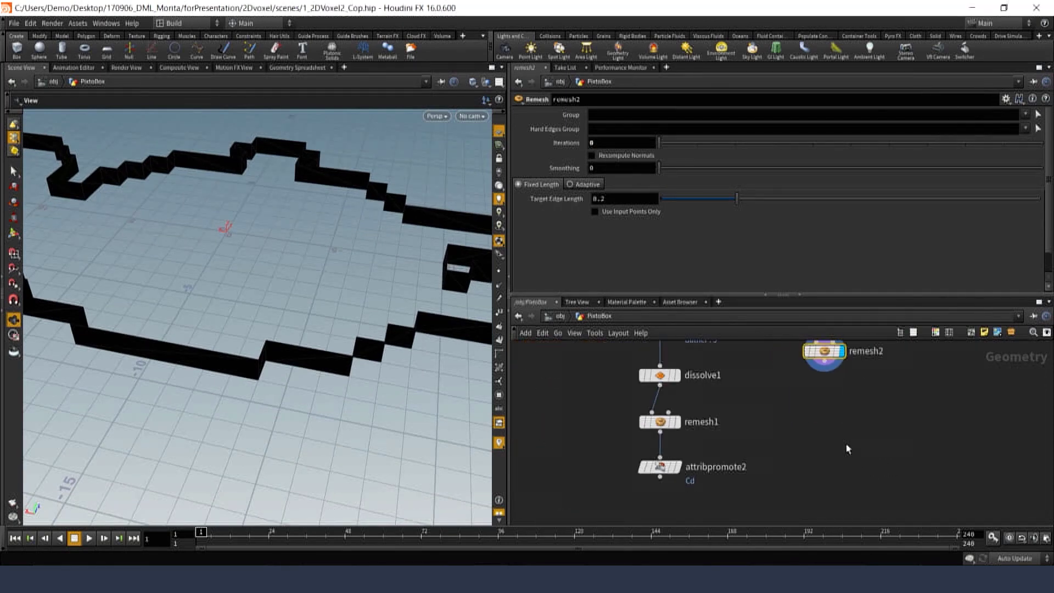
- Combine attribpromote2 and remesh2 in a new merge2 node and view the coloured voxels
click(660, 477)
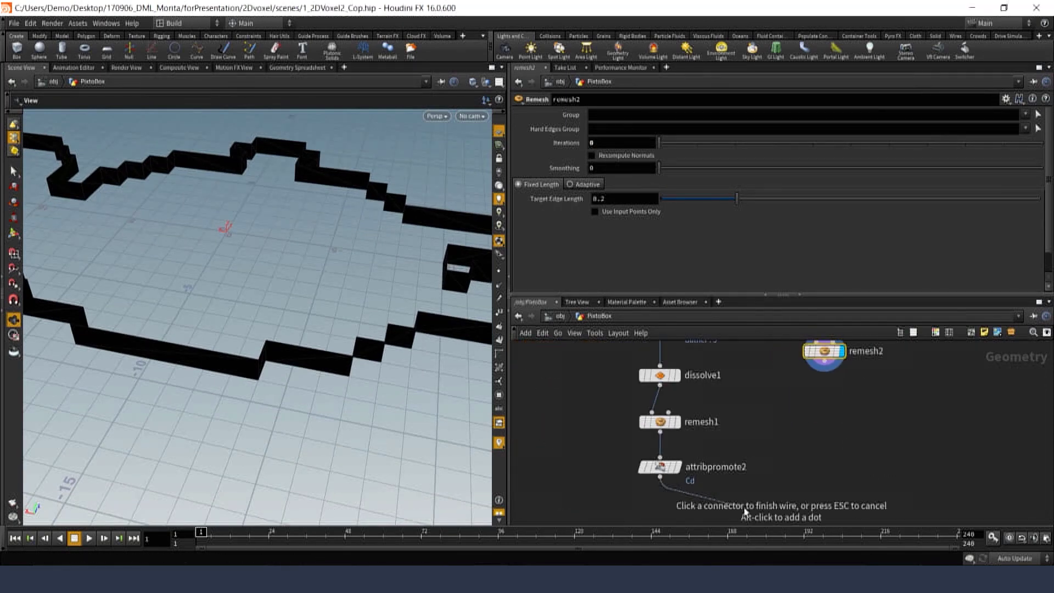
key(Tab)
text(mer)
key(Return)
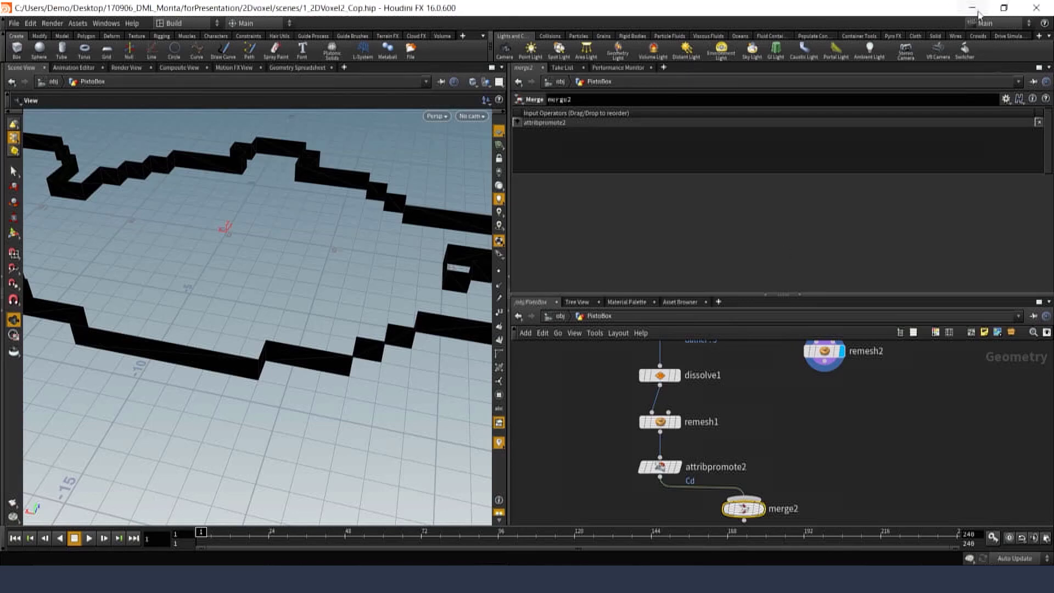
click(824, 361)
click(761, 507)
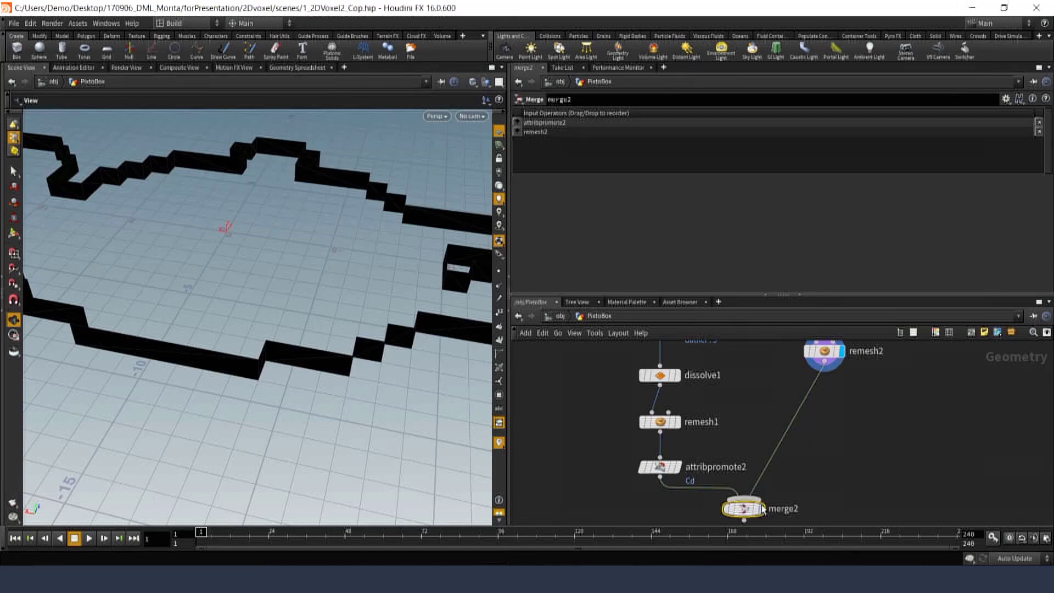
mouse_move(218, 275)
mouse_down()
mouse_move(278, 318)
mouse_move(260, 275)
mouse_move(264, 323)
mouse_up()
mouse_move(836, 419)
middle_down()
mouse_move(829, 468)
mouse_move(815, 402)
middle_up()
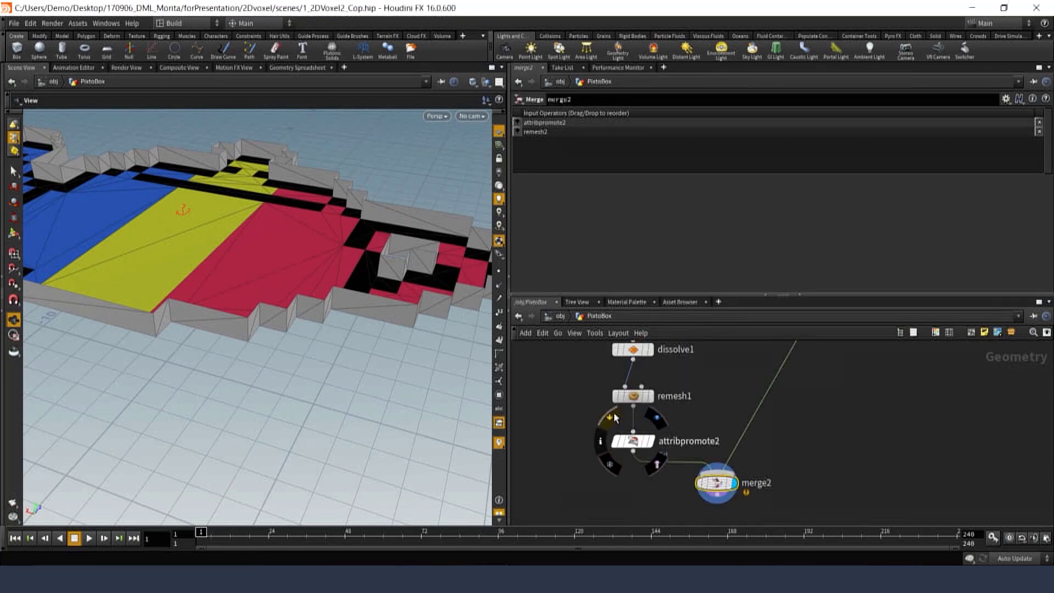
- Bypass attribpromote2 and look down closely at the coloured voxel cup
click(616, 441)
middle_drag(779, 461, 793, 425)
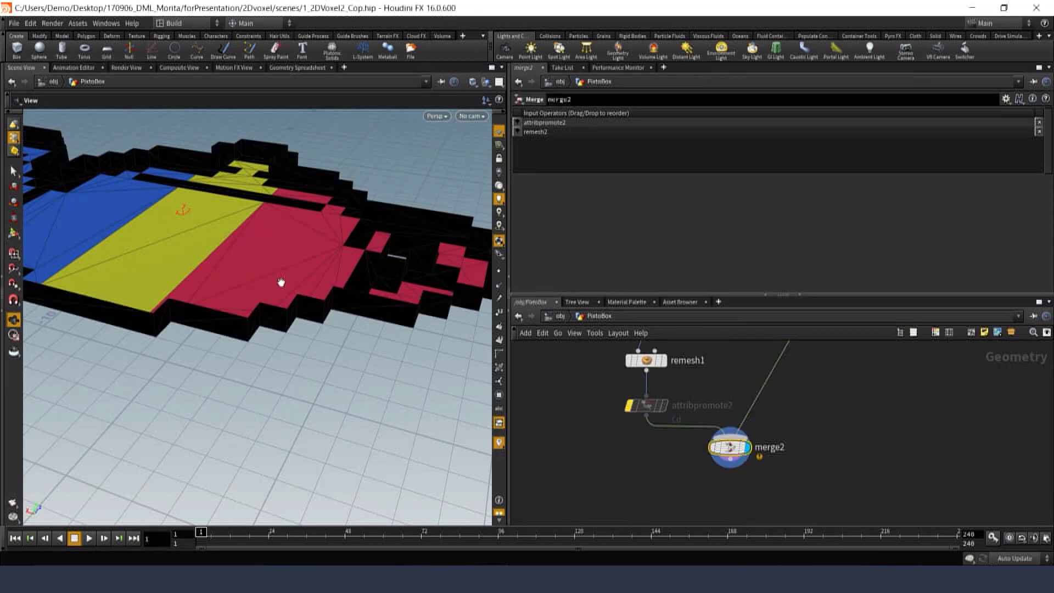
mouse_move(282, 284)
mouse_down()
mouse_move(307, 286)
mouse_move(342, 378)
mouse_move(364, 202)
mouse_move(348, 334)
mouse_move(348, 230)
mouse_move(384, 307)
mouse_move(425, 336)
mouse_up()
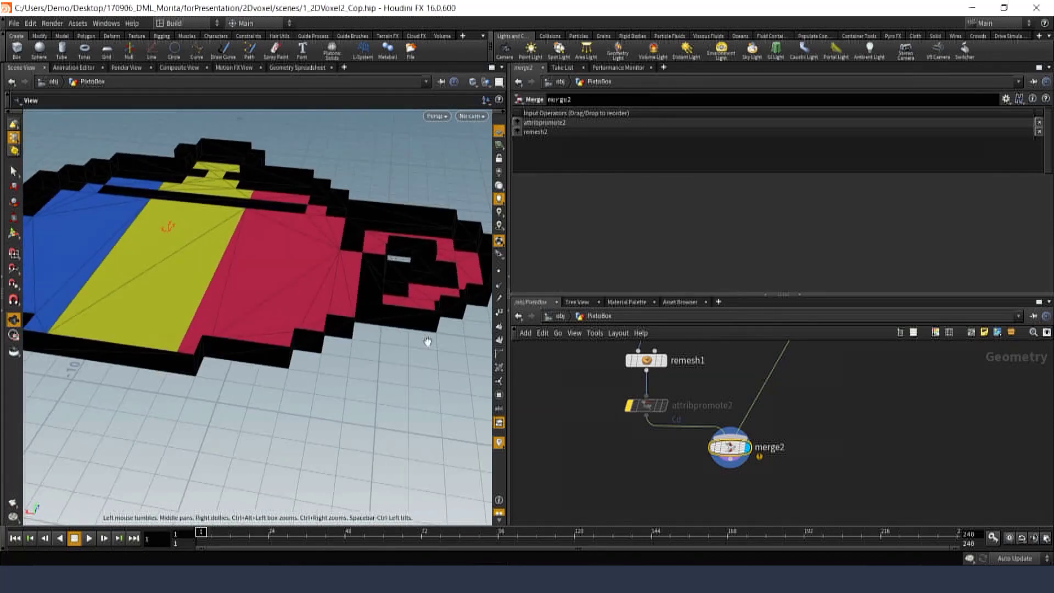
middle_drag(706, 403, 708, 437)
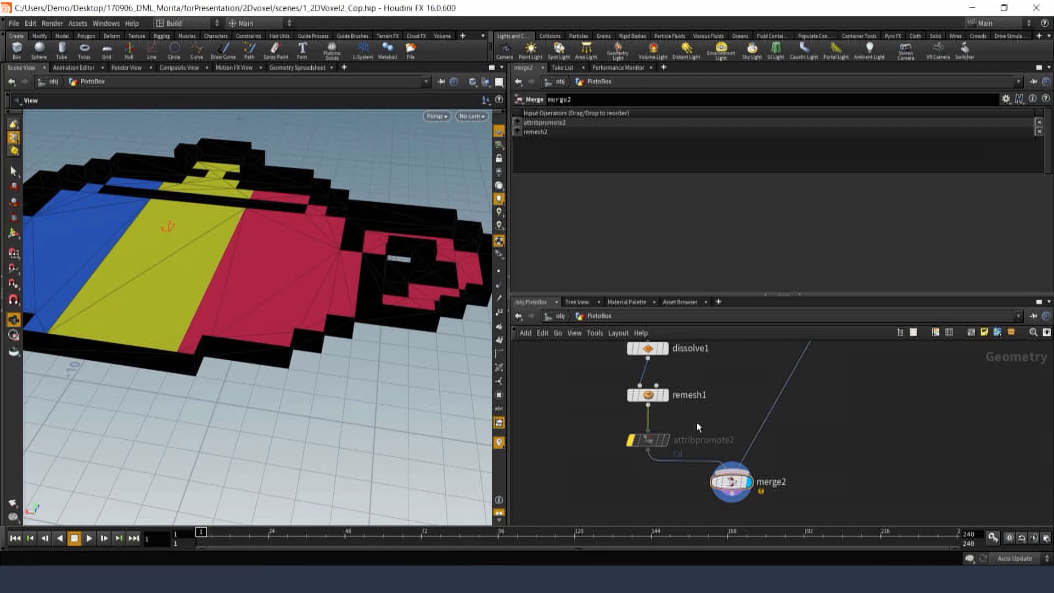
- Add a Transform node feeding merge2 with Translate Y of -1
key(Tab)
text(tra)
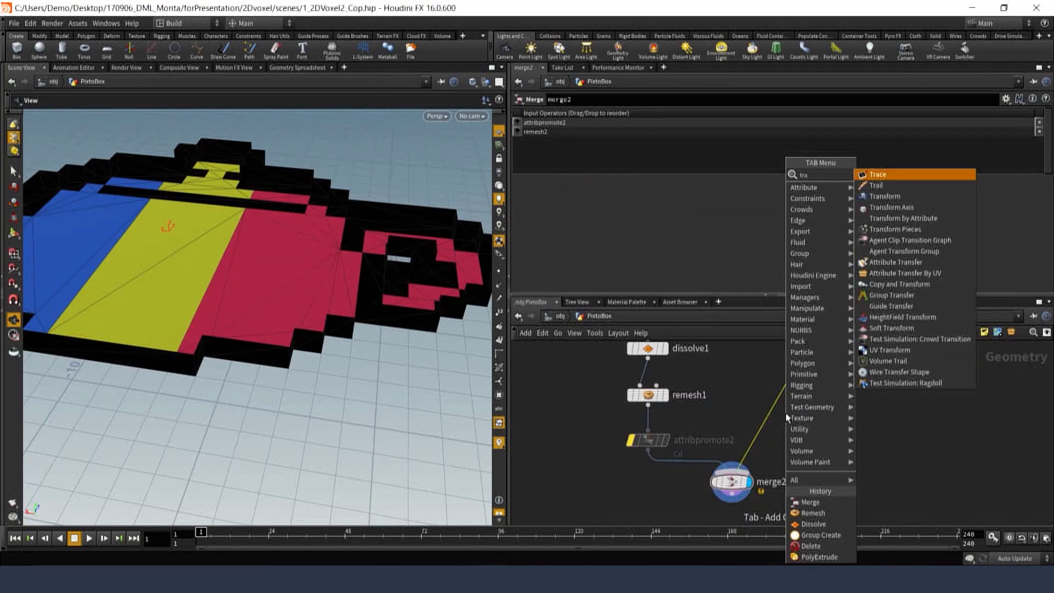
text(nf)
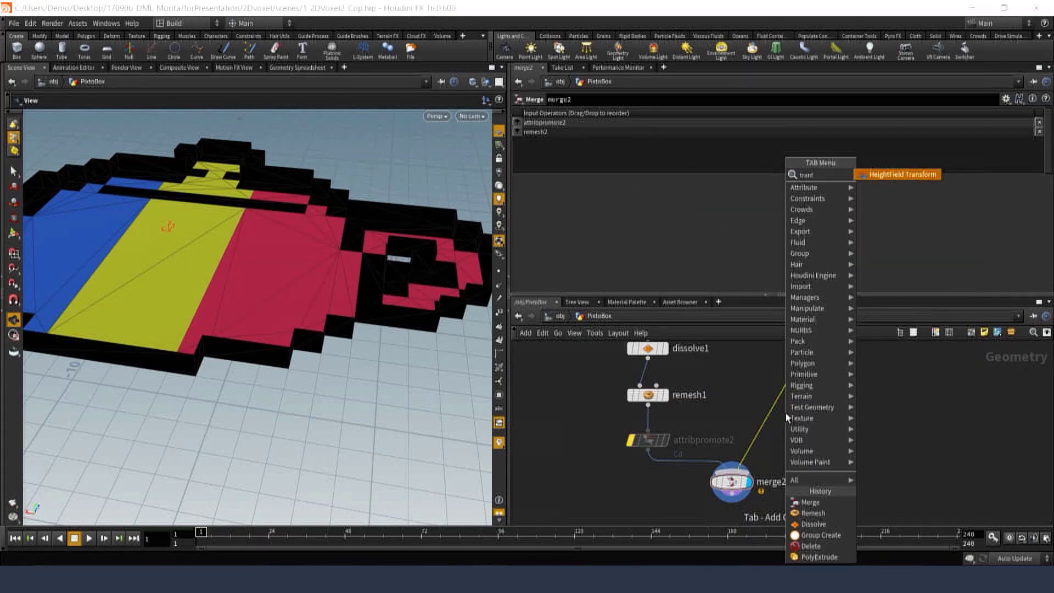
key(BackSpace)
key(Return)
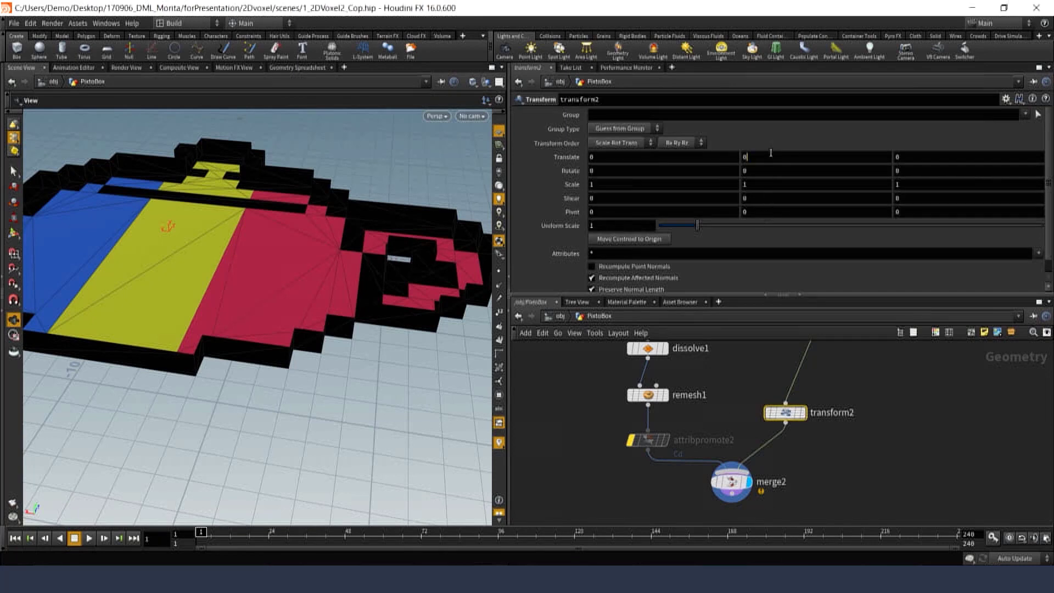
text(-1)
key(Return)
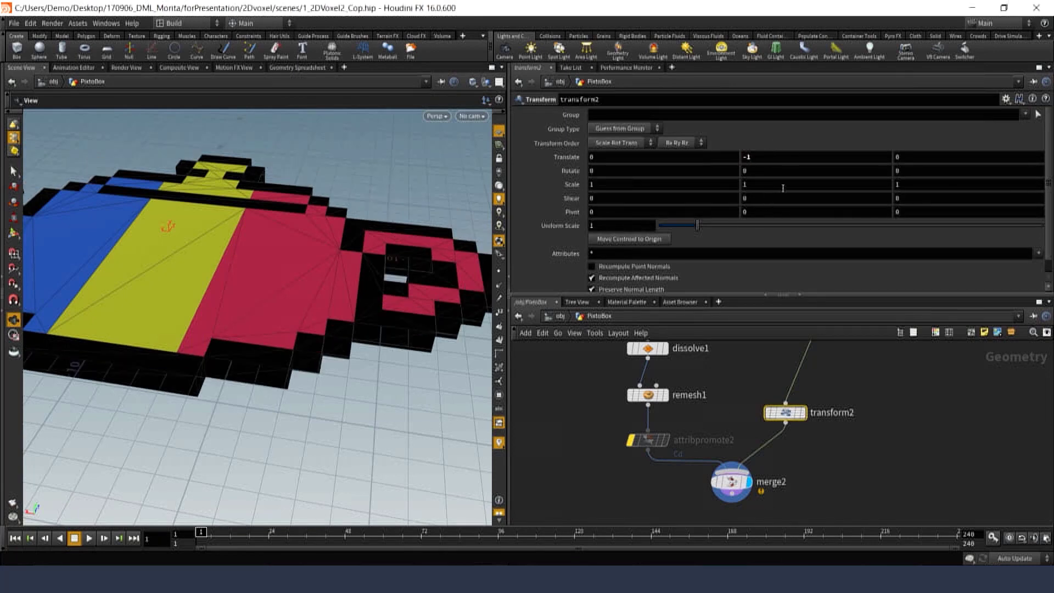
mouse_move(376, 383)
mouse_down()
mouse_move(281, 270)
mouse_move(384, 357)
mouse_up()
middle_drag(828, 484, 861, 405)
- Add a fuse3 node wired below merge2 and position it underneath
click(764, 422)
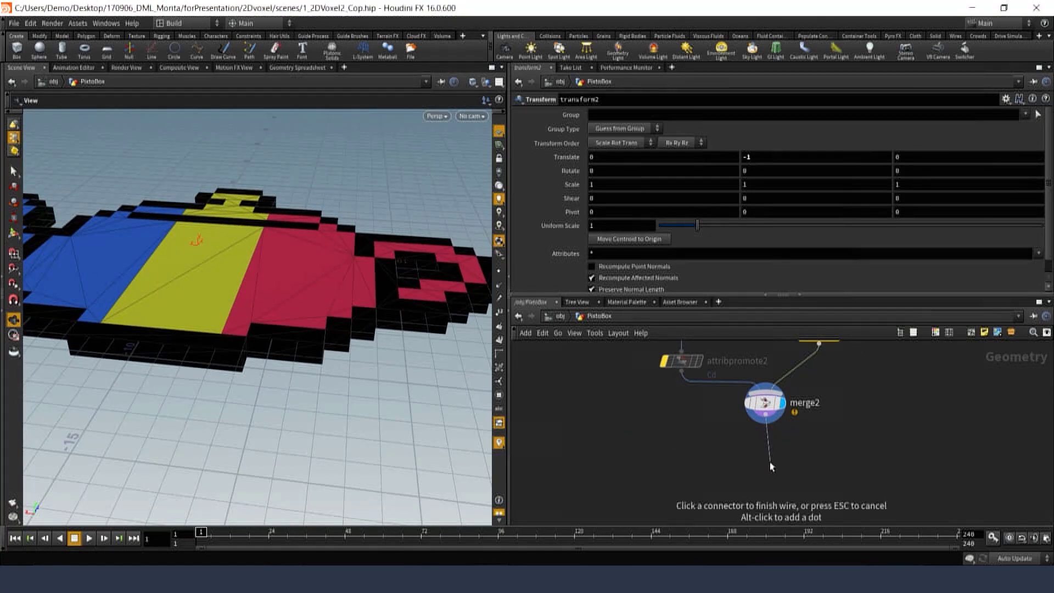
key(Tab)
text(fu)
key(Down)
key(Return)
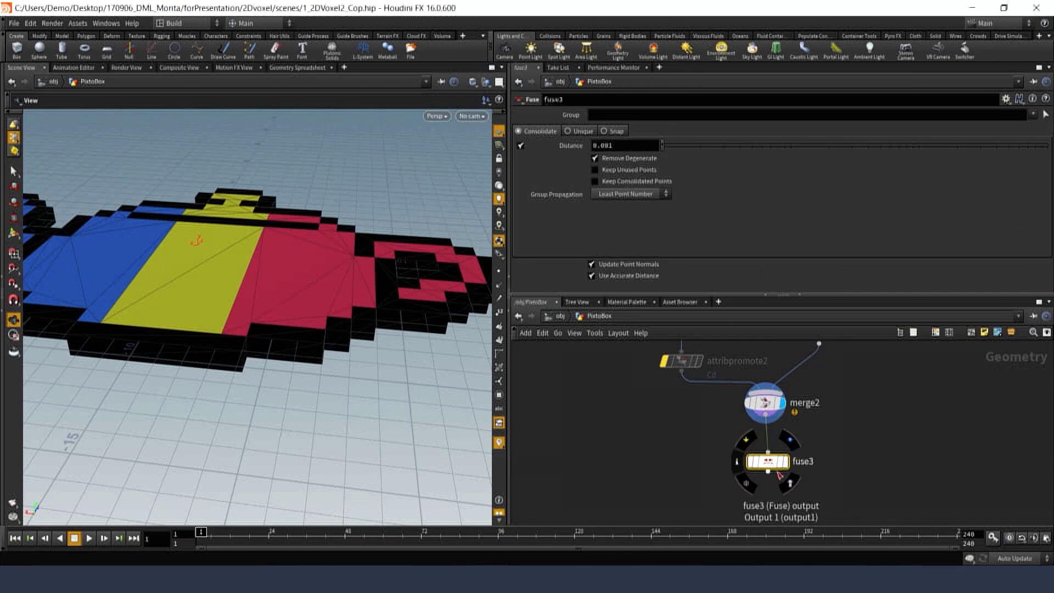
click(768, 462)
drag(784, 462, 780, 474)
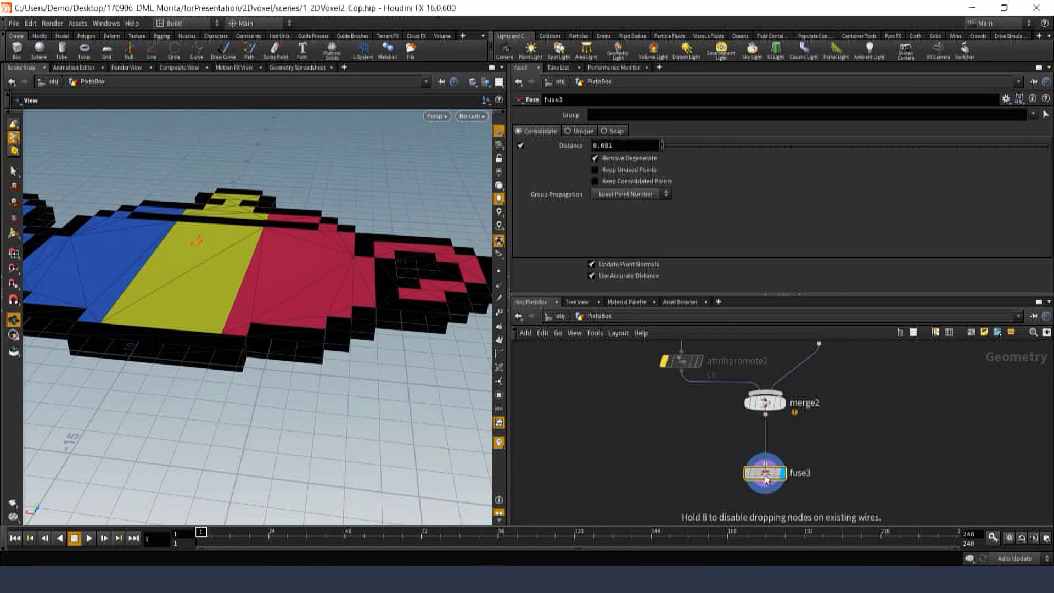
- Tidy the network by nudging attribpromote2 and bringing fuse3 back into view
click(681, 362)
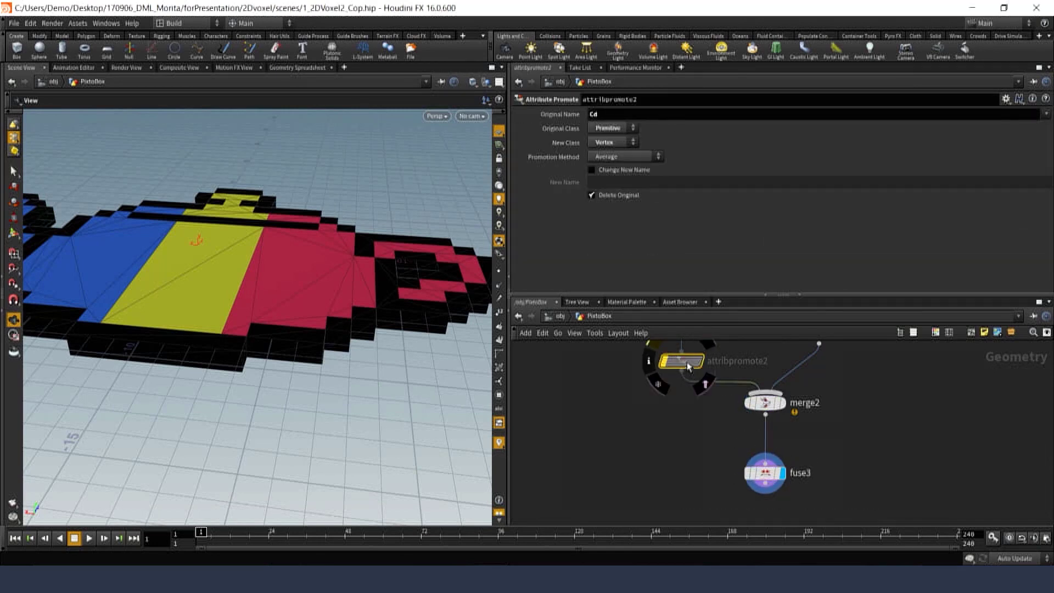
middle_drag(680, 363, 681, 407)
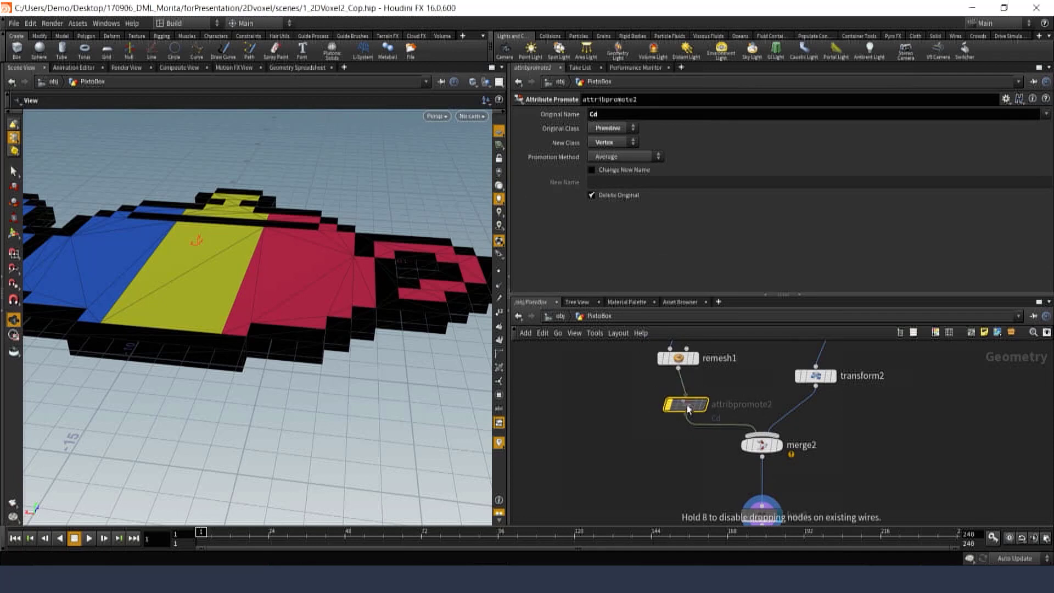
drag(682, 407, 690, 410)
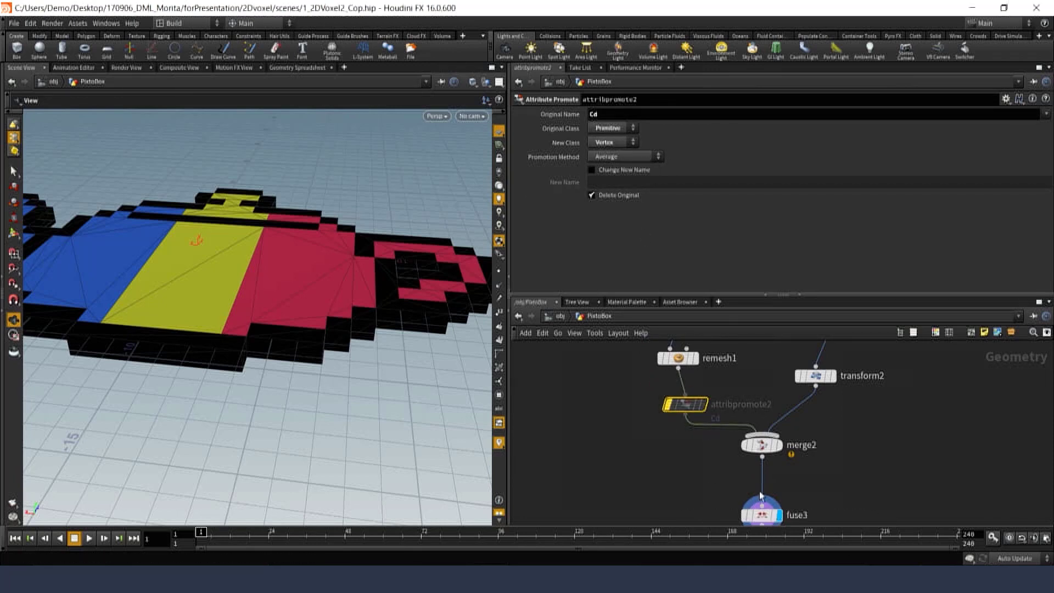
middle_drag(768, 516, 770, 452)
click(763, 470)
key(Escape)
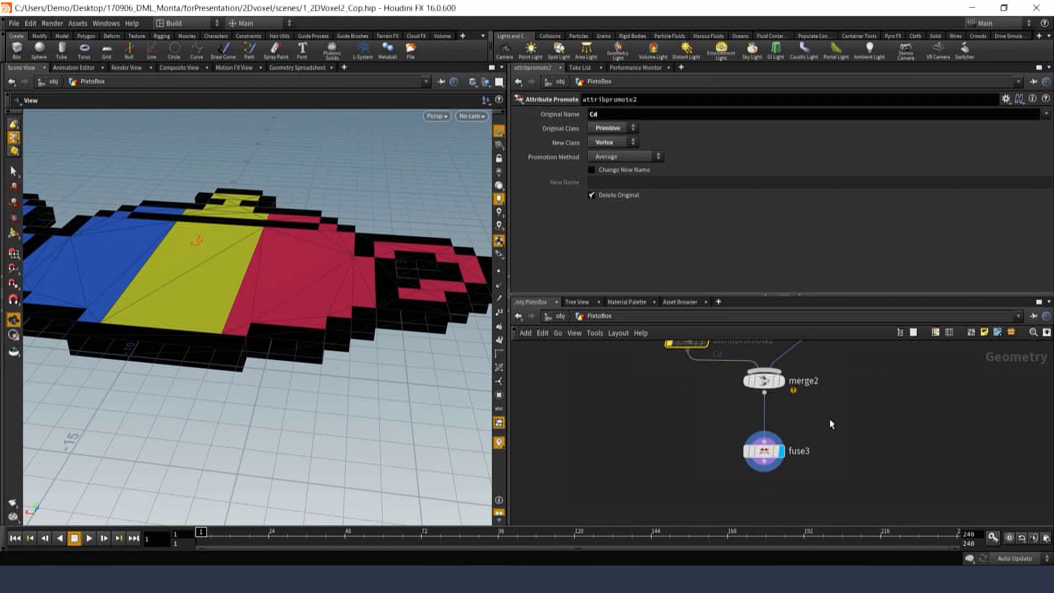
mouse_move(372, 337)
mouse_down()
mouse_move(363, 329)
mouse_move(371, 352)
mouse_up()
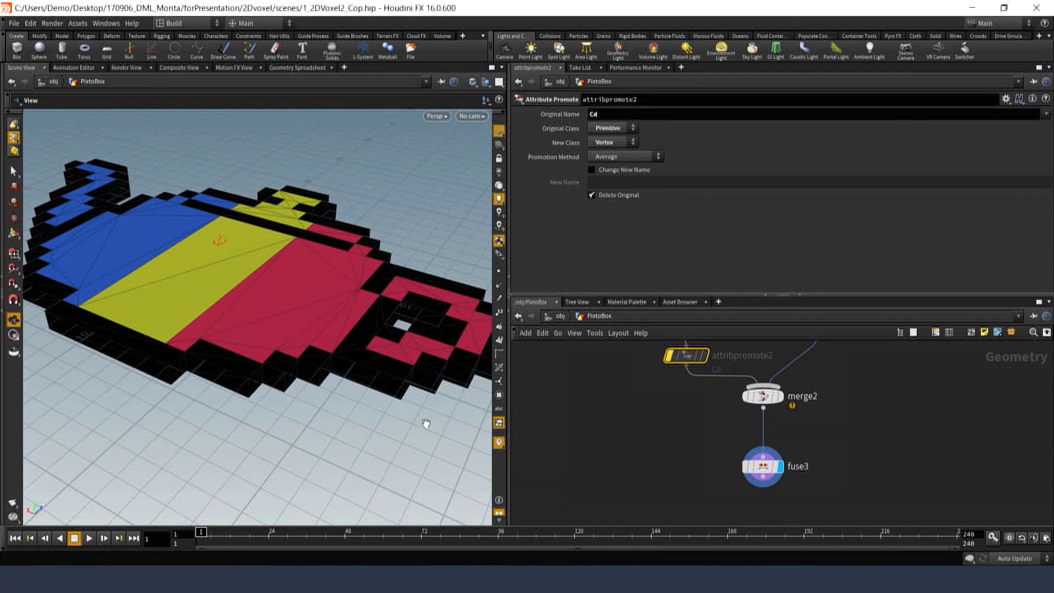
- Add a Null under fuse3, rename it OUT, and place it just below fuse3
key(Tab)
text(nu)
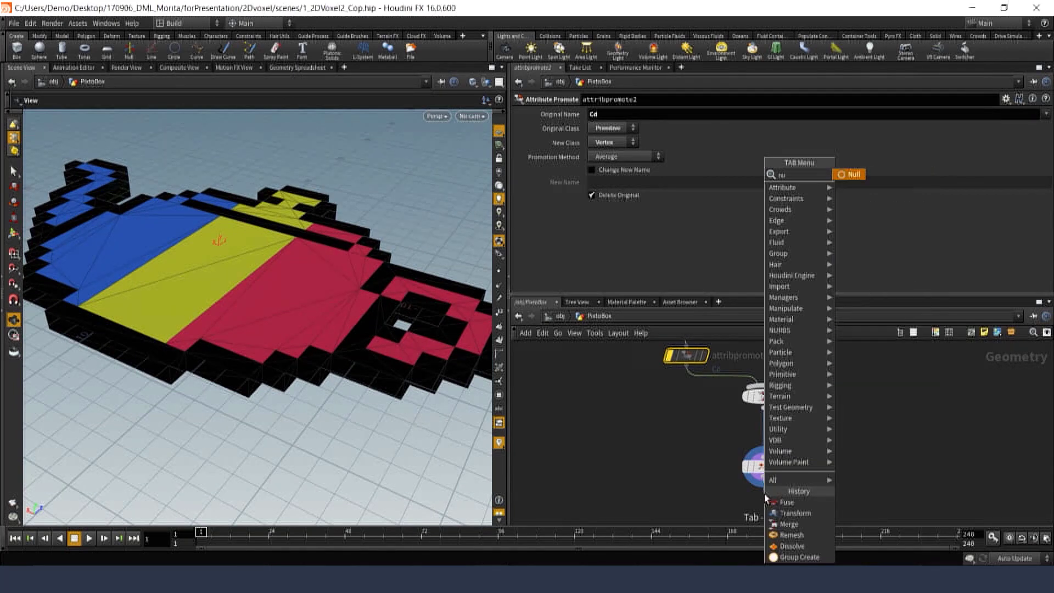
key(Return)
key(f)
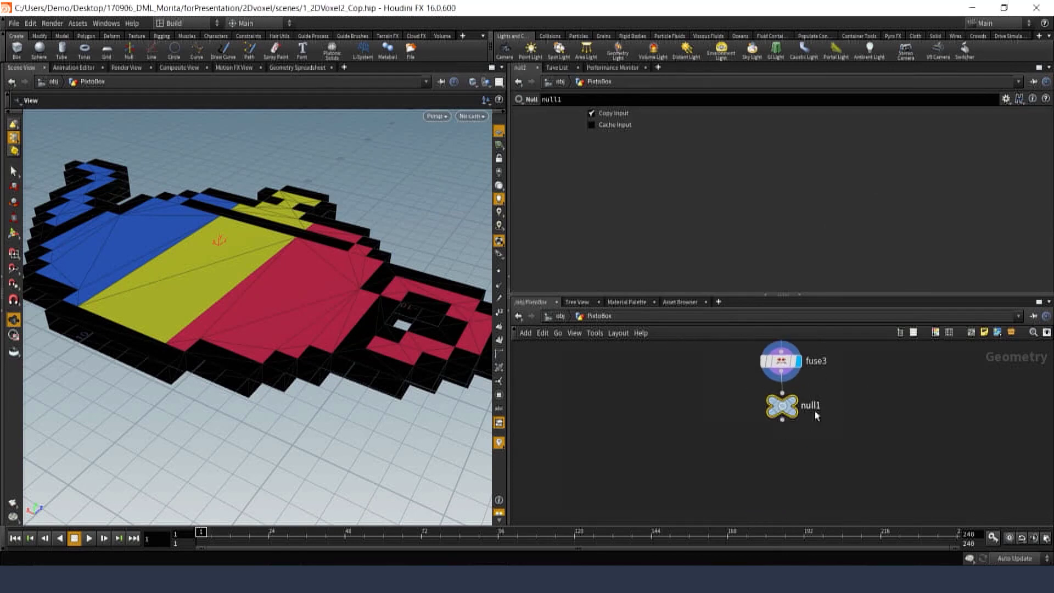
double_click(811, 407)
text(OUT)
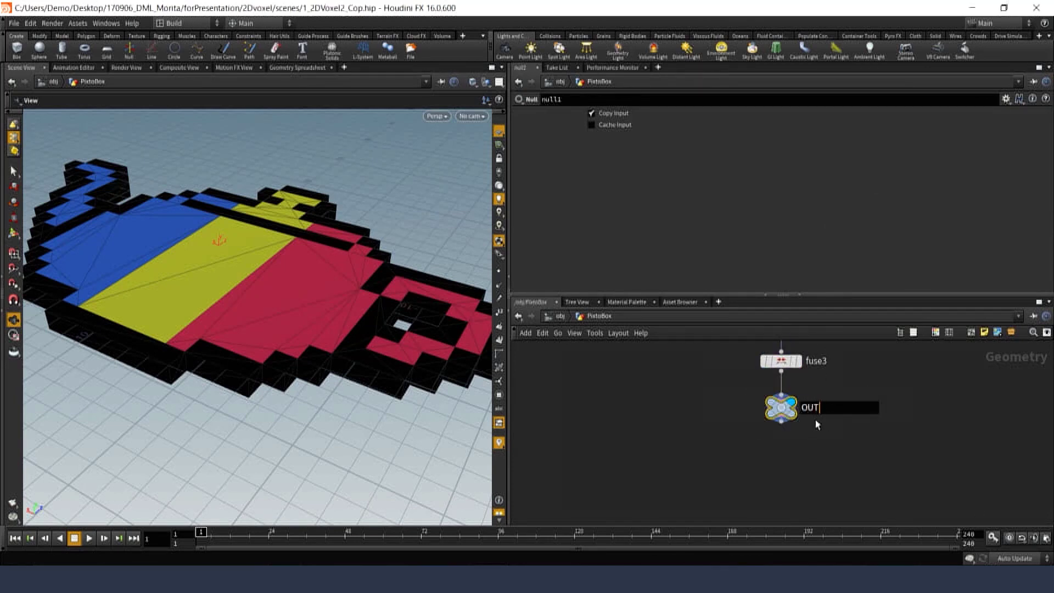
key(Return)
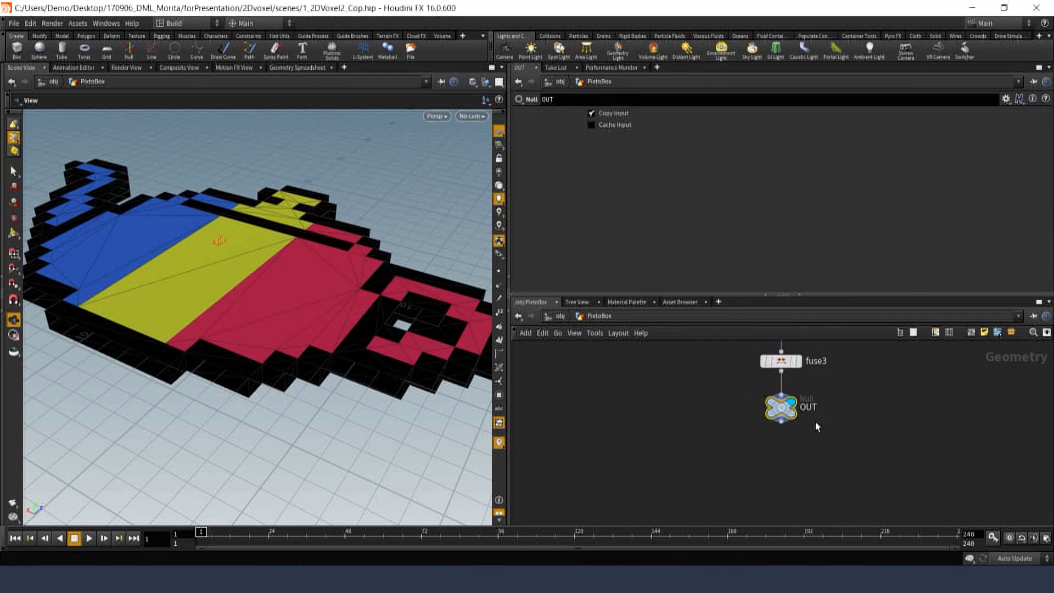
middle_drag(840, 406, 821, 432)
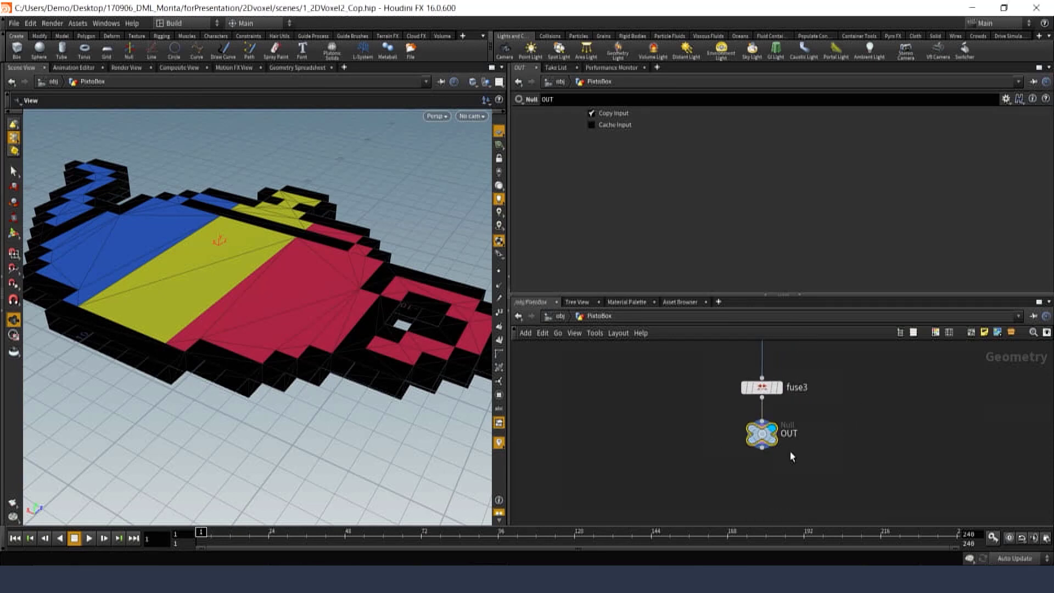
drag(762, 433, 762, 439)
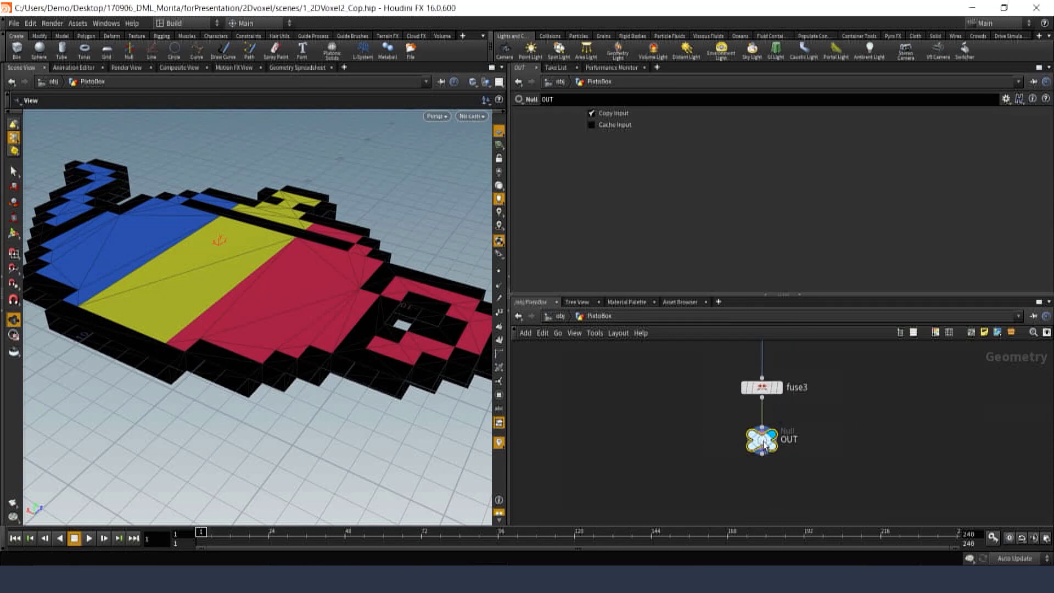
click(15, 23)
mouse_move(66, 214)
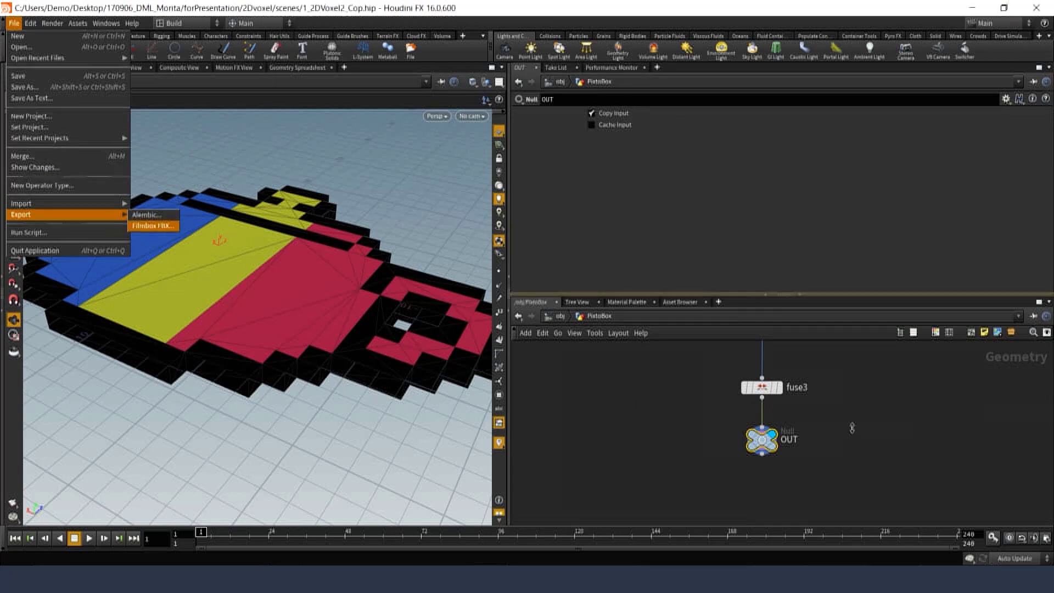
click(378, 257)
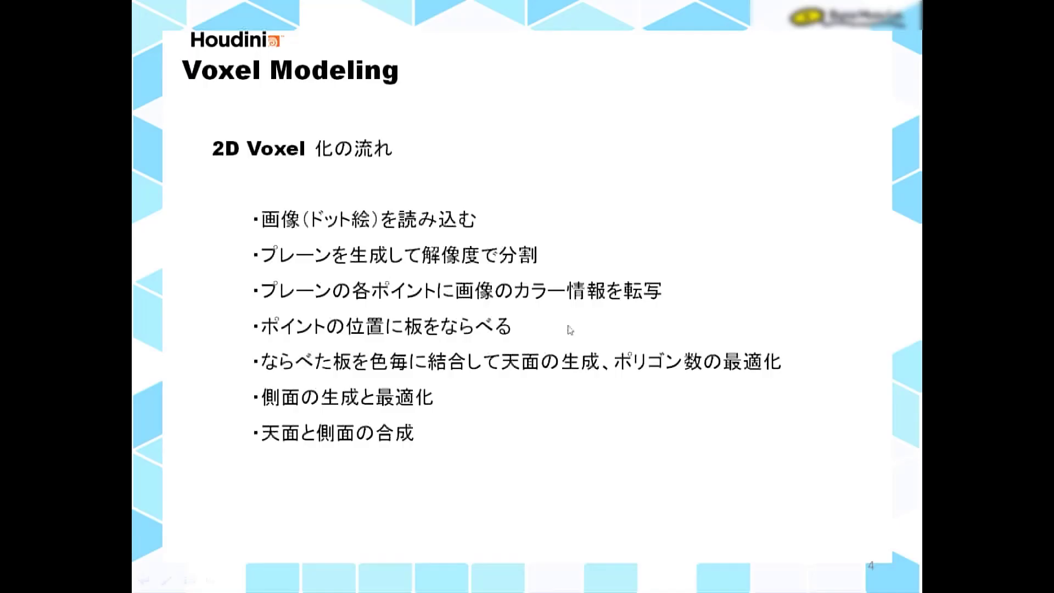
key(Right)
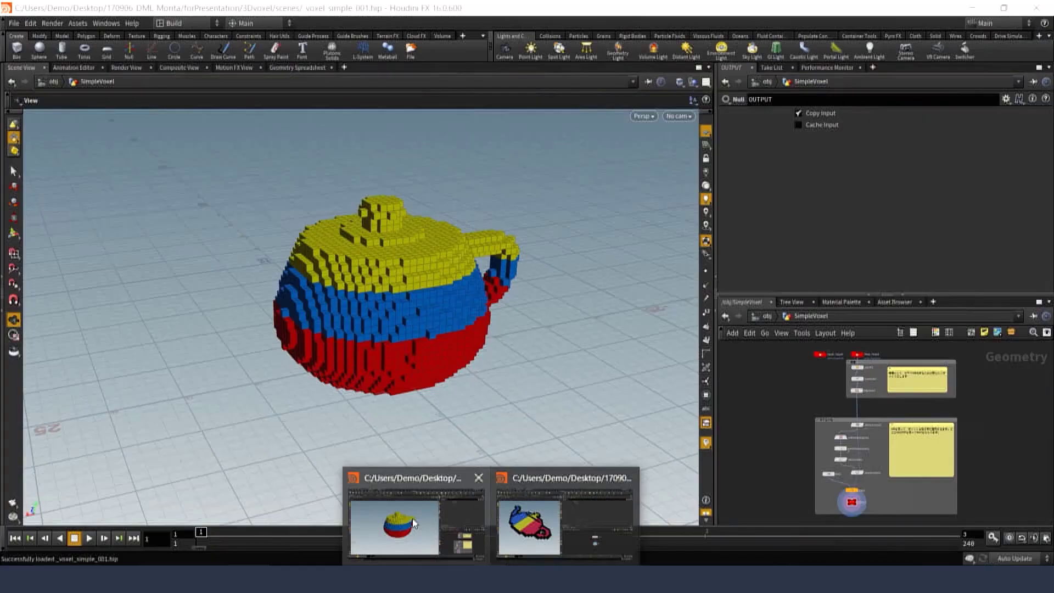
- Switch from the slideshow back to the Houdini voxel teapot scene
click(412, 518)
- Toggle the display flag between Spout_Teapot and Body_Teapot several times to compare them
scroll(878, 395, up, 2)
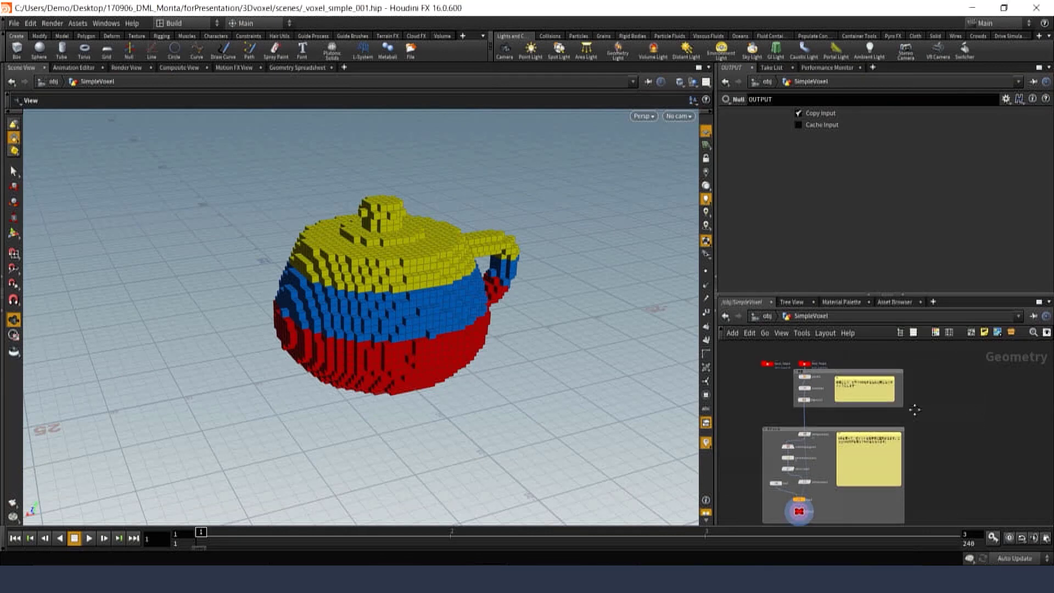
scroll(873, 390, up, 2)
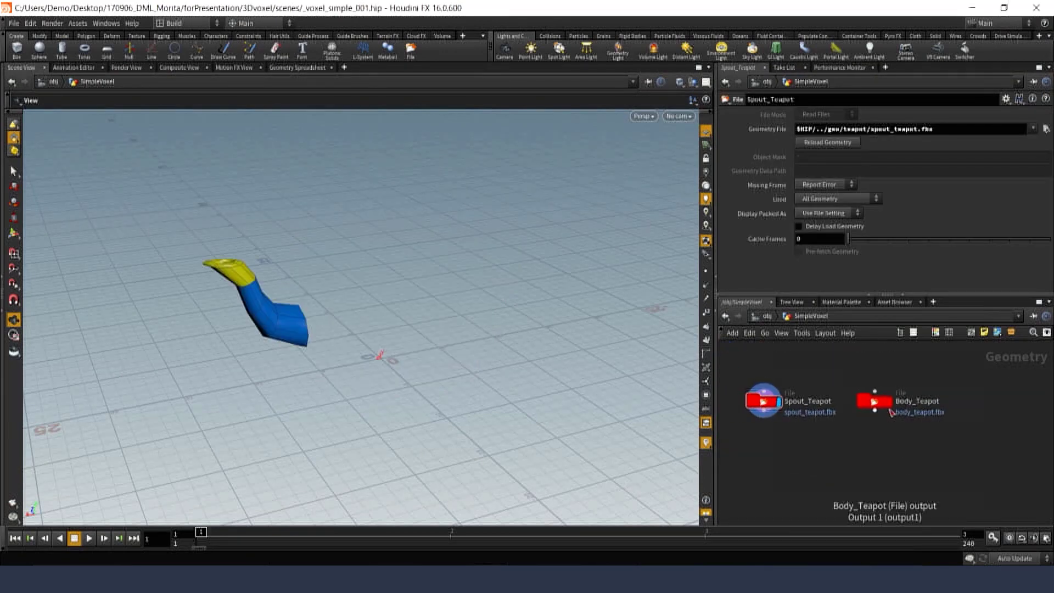
click(836, 401)
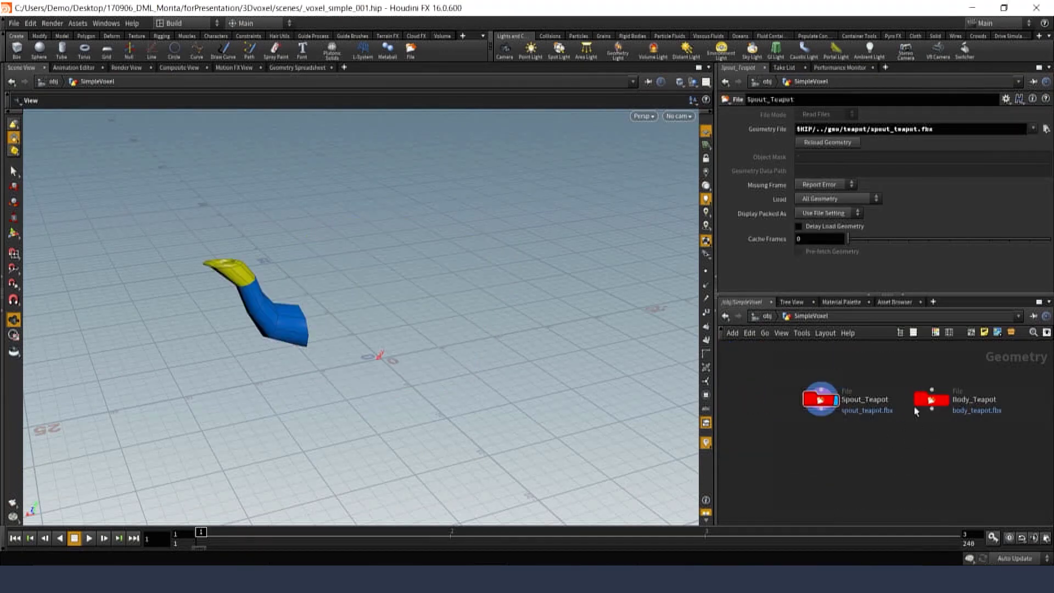
click(943, 399)
scroll(931, 437, up, 2)
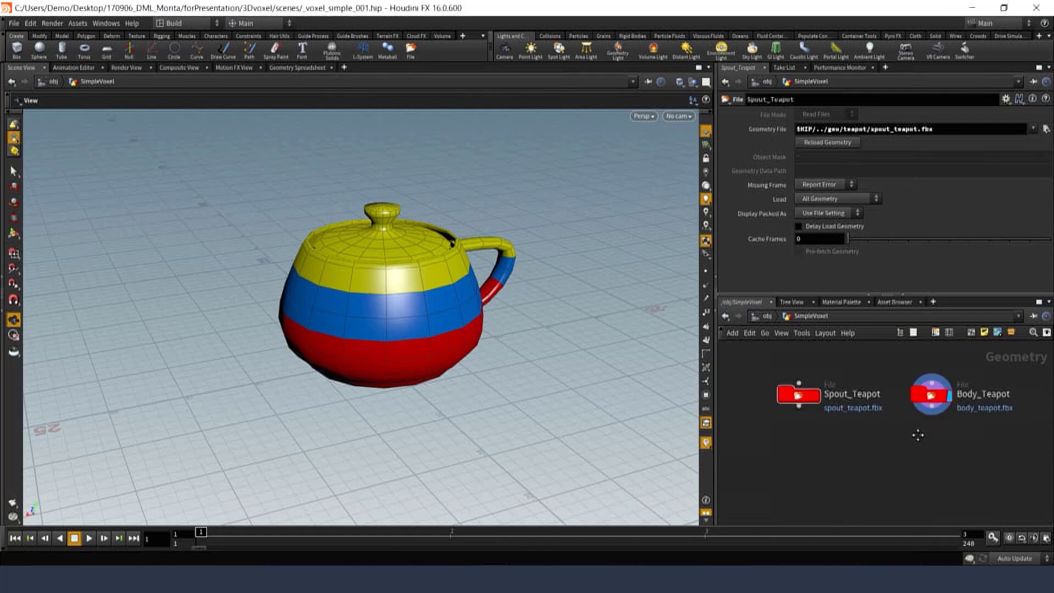
click(814, 396)
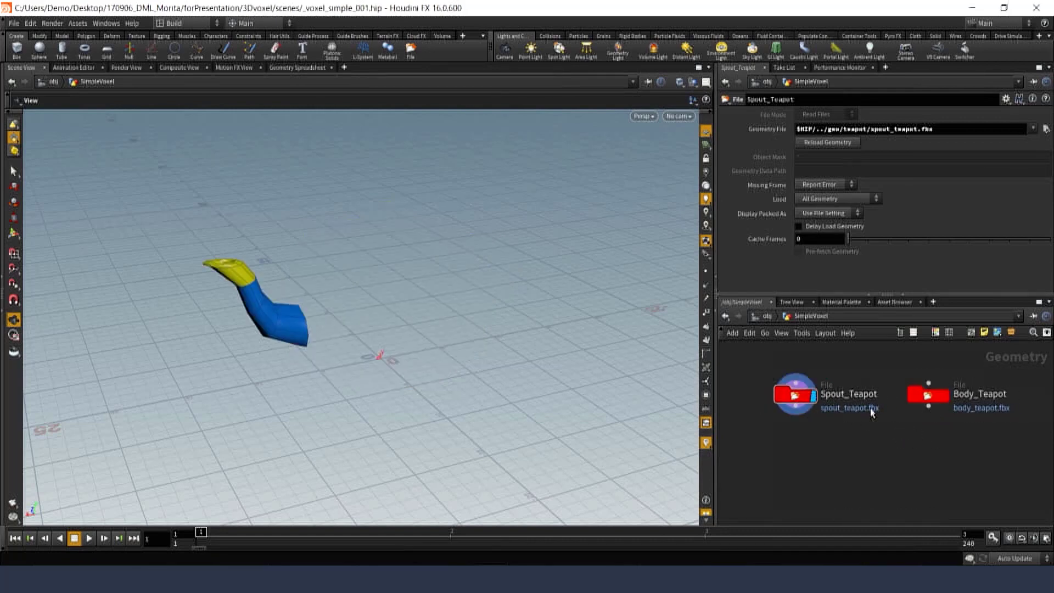
click(943, 396)
click(805, 395)
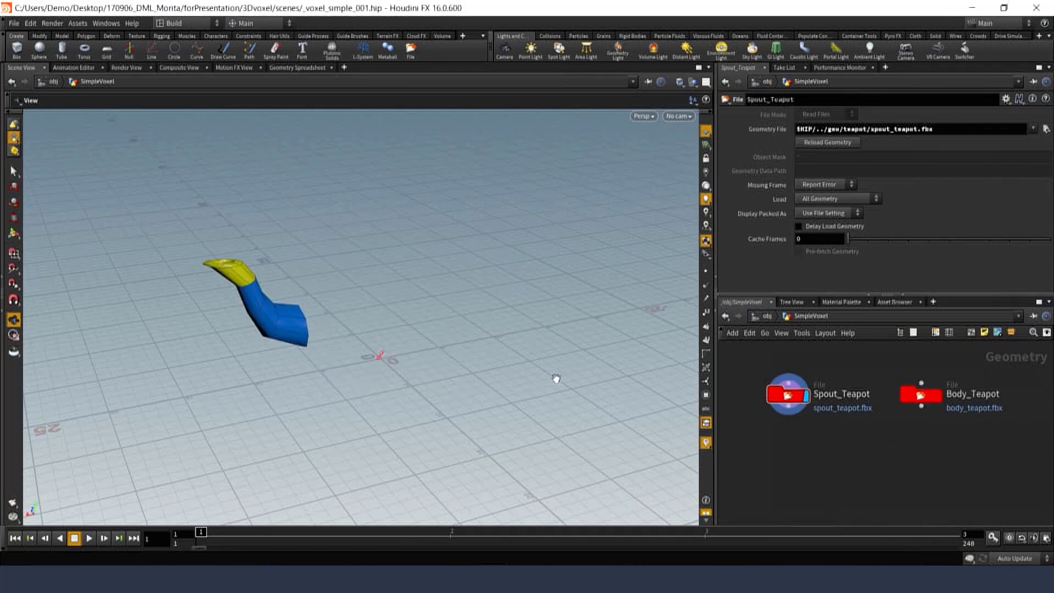
click(939, 398)
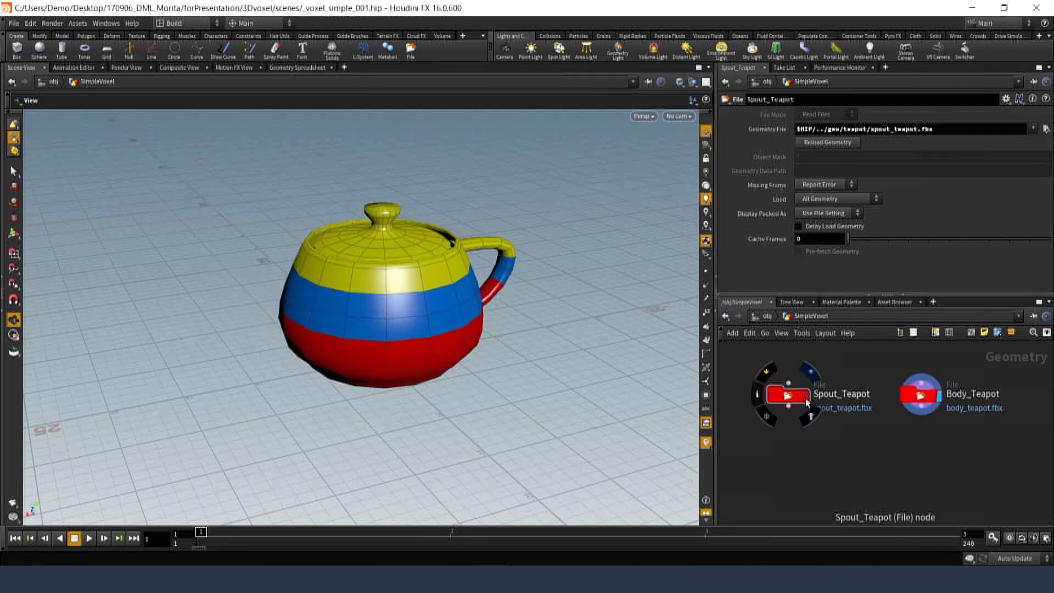
click(806, 395)
click(940, 397)
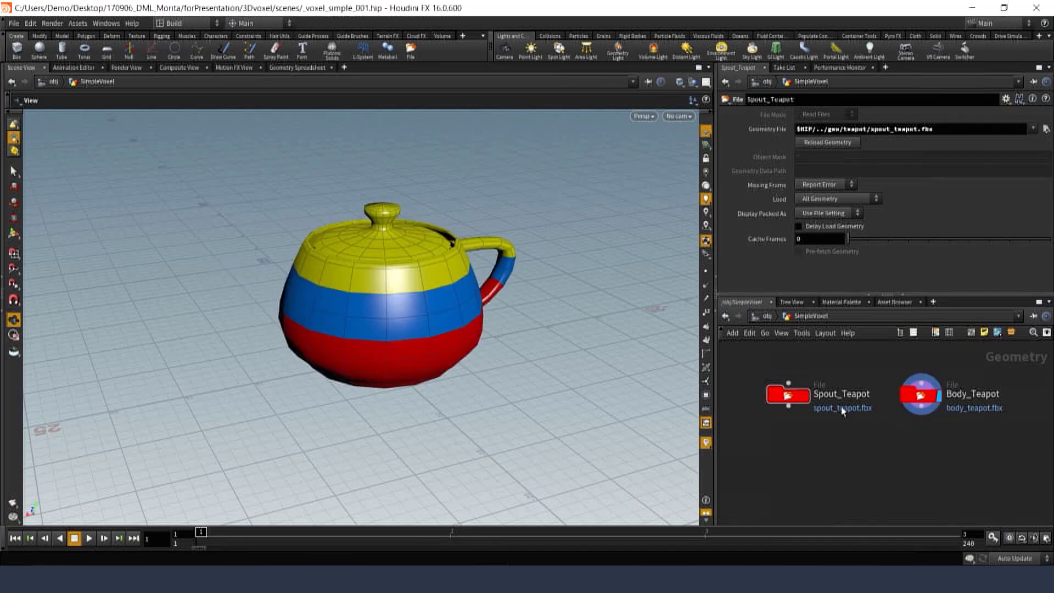
click(806, 396)
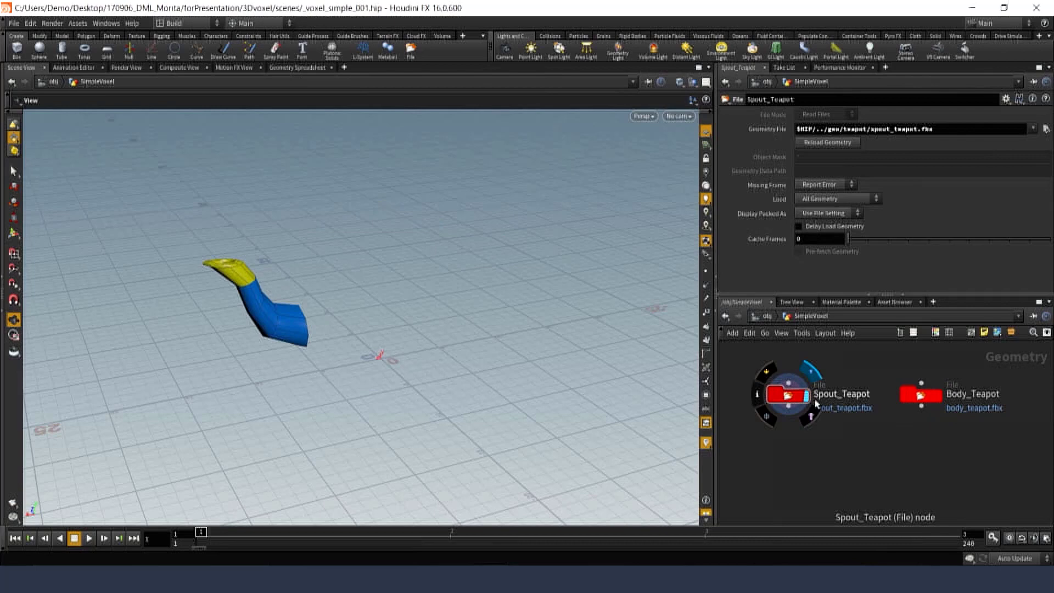
click(940, 397)
mouse_move(899, 460)
middle_down()
mouse_move(891, 445)
mouse_move(840, 453)
middle_up()
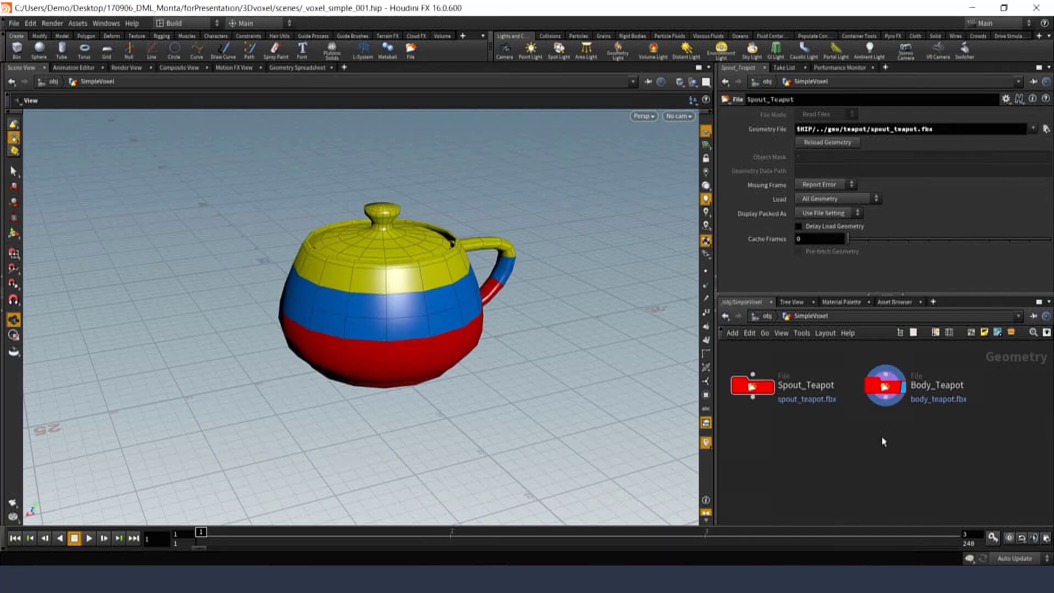
- Select Body_Teapot, check its geometry file path, and begin a wire from its output
click(883, 392)
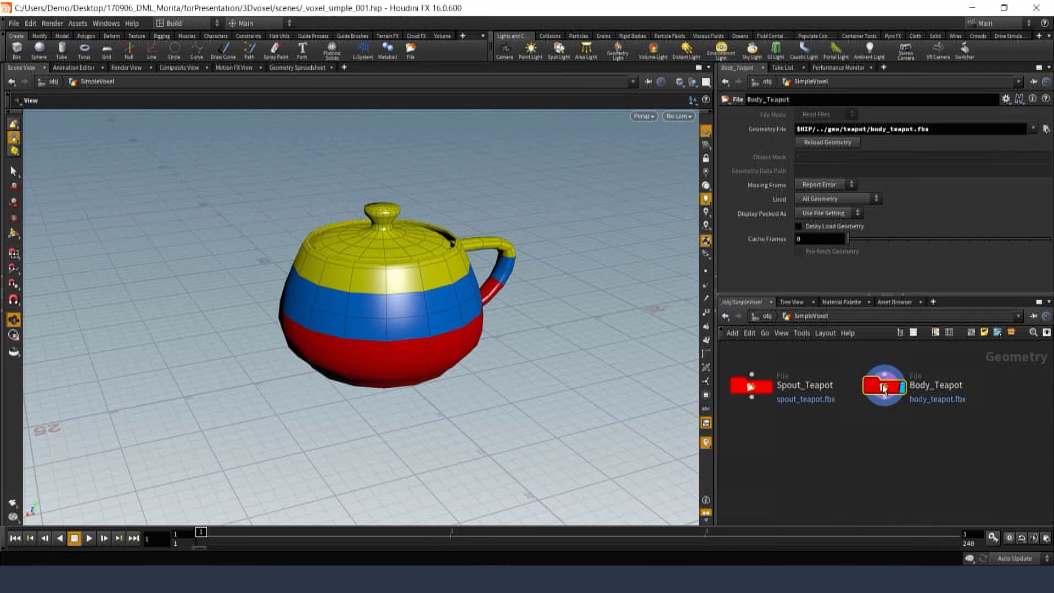
drag(882, 388, 884, 388)
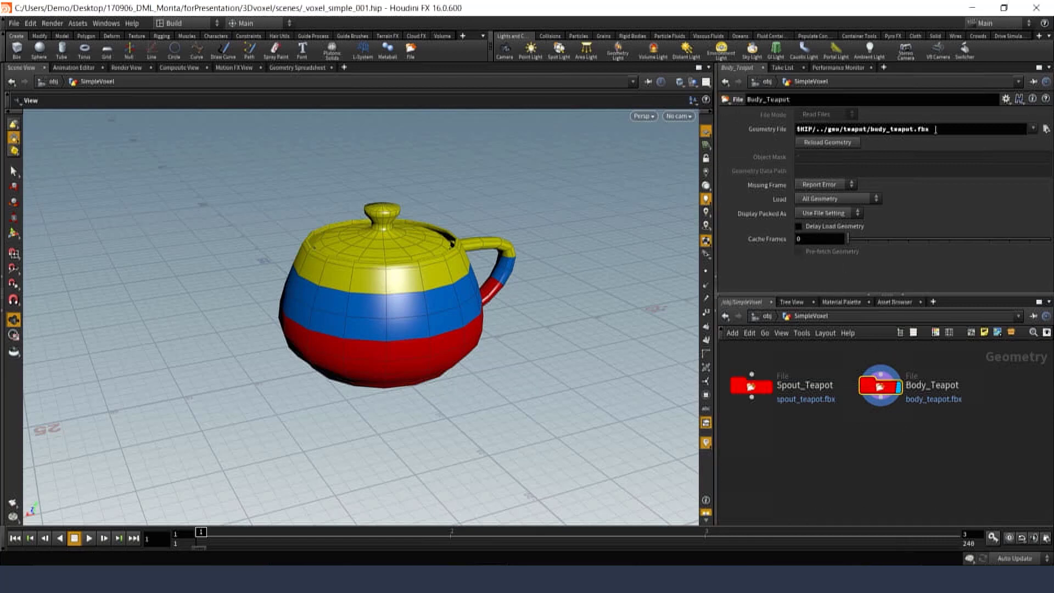
drag(936, 129, 768, 118)
middle_drag(882, 441, 878, 421)
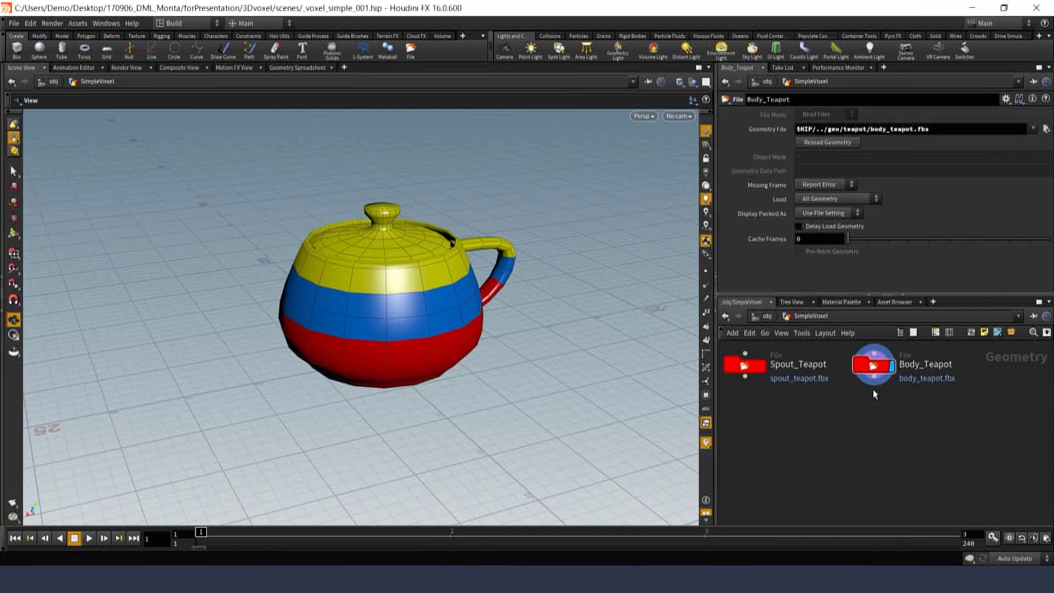
click(873, 377)
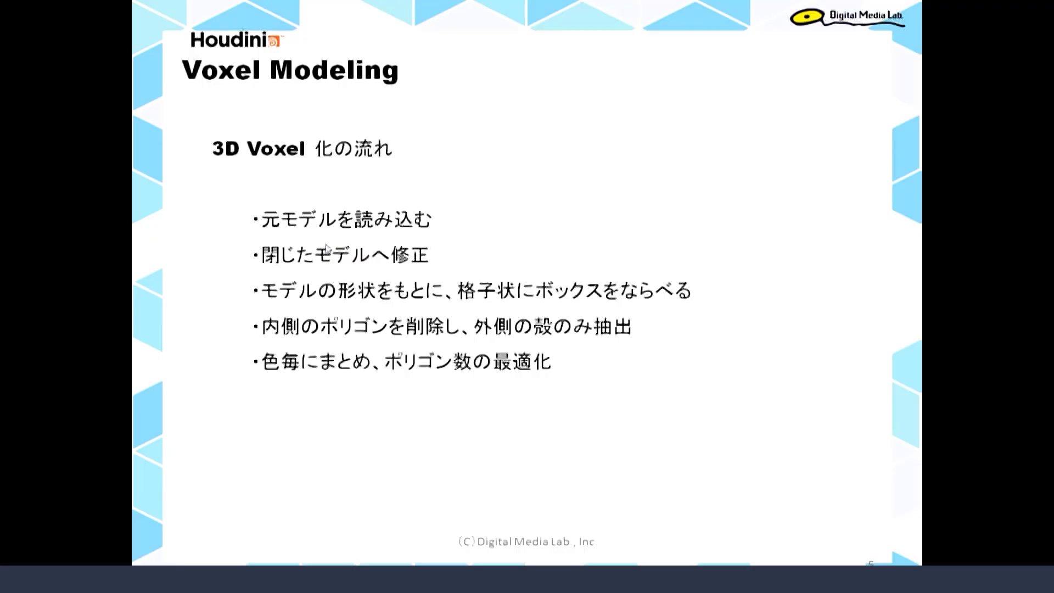
key(alt+Tab)
key(alt+Tab)
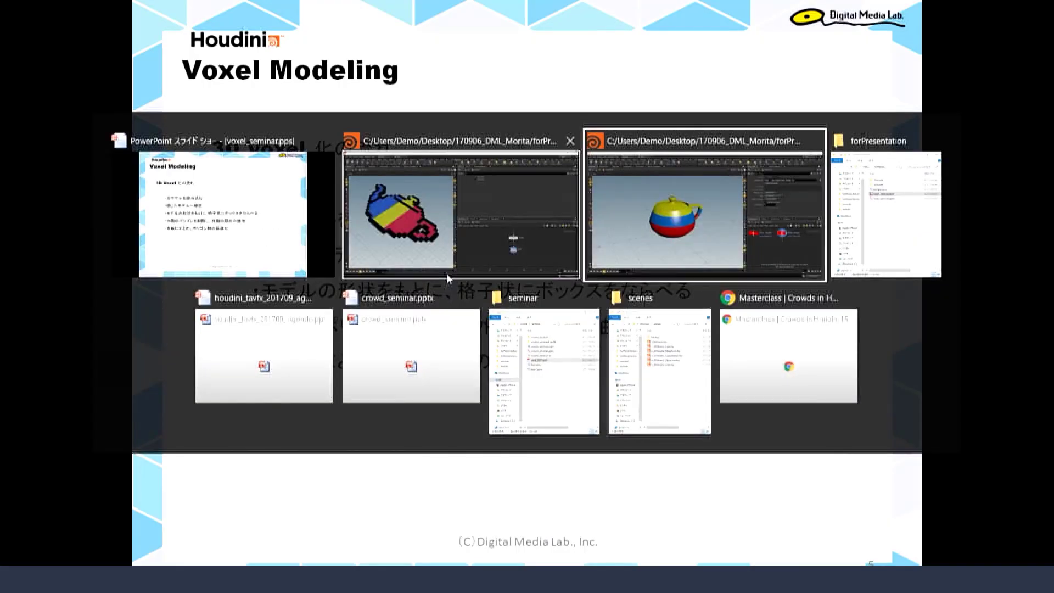
- Orbit and zoom onto the teapot lid gap, then start a wire from Body_Teapot
middle_drag(869, 415, 859, 400)
key(Escape)
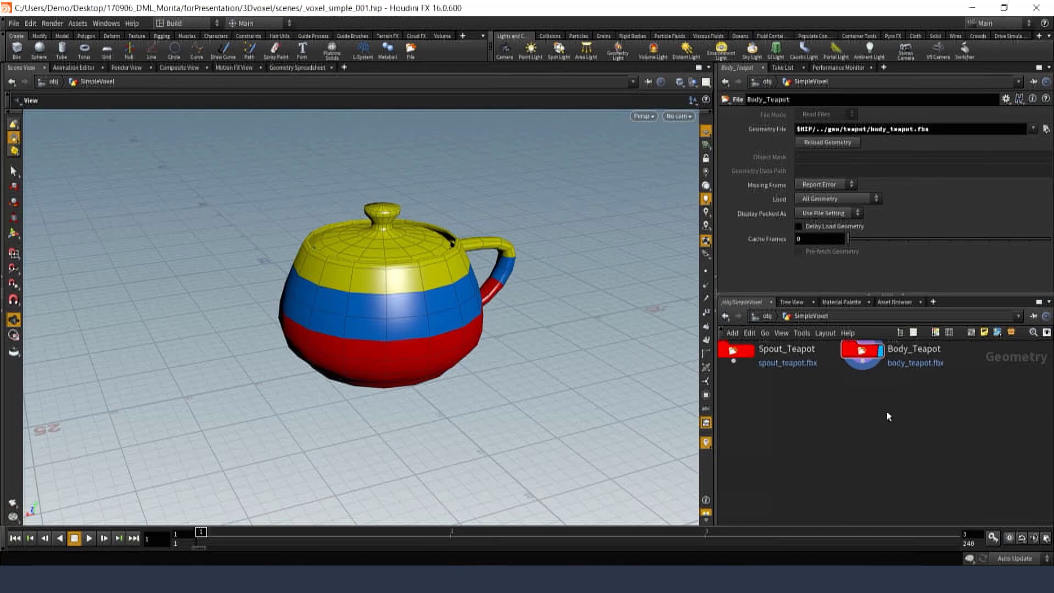
mouse_move(417, 252)
mouse_down()
mouse_move(424, 294)
mouse_move(400, 329)
mouse_up()
scroll(468, 331, up, 5)
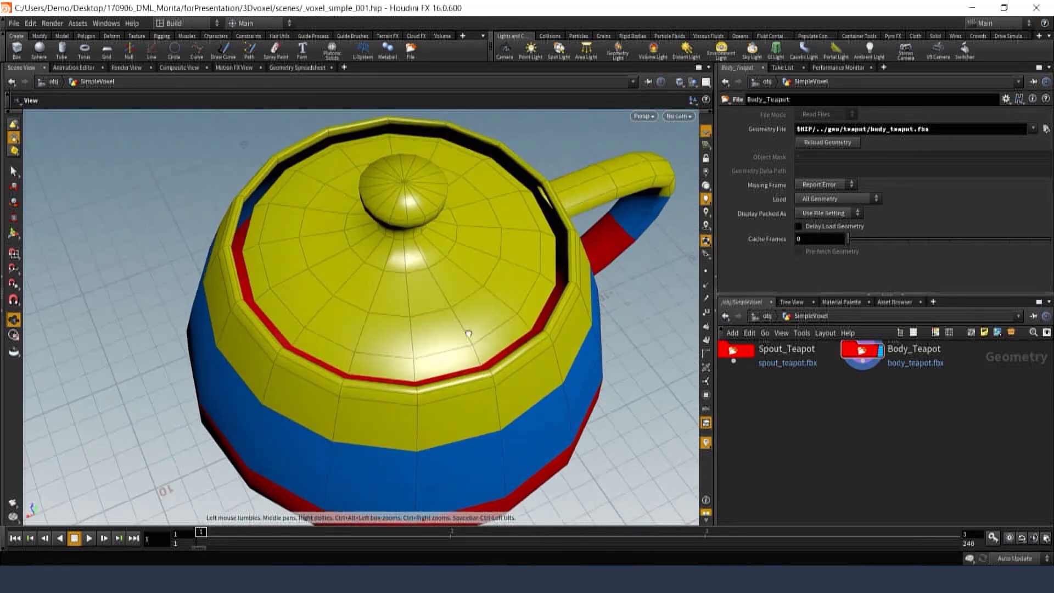
mouse_move(271, 289)
mouse_down()
mouse_move(302, 302)
mouse_move(357, 189)
mouse_move(527, 366)
mouse_up()
middle_drag(901, 431, 918, 449)
key(alt+Tab)
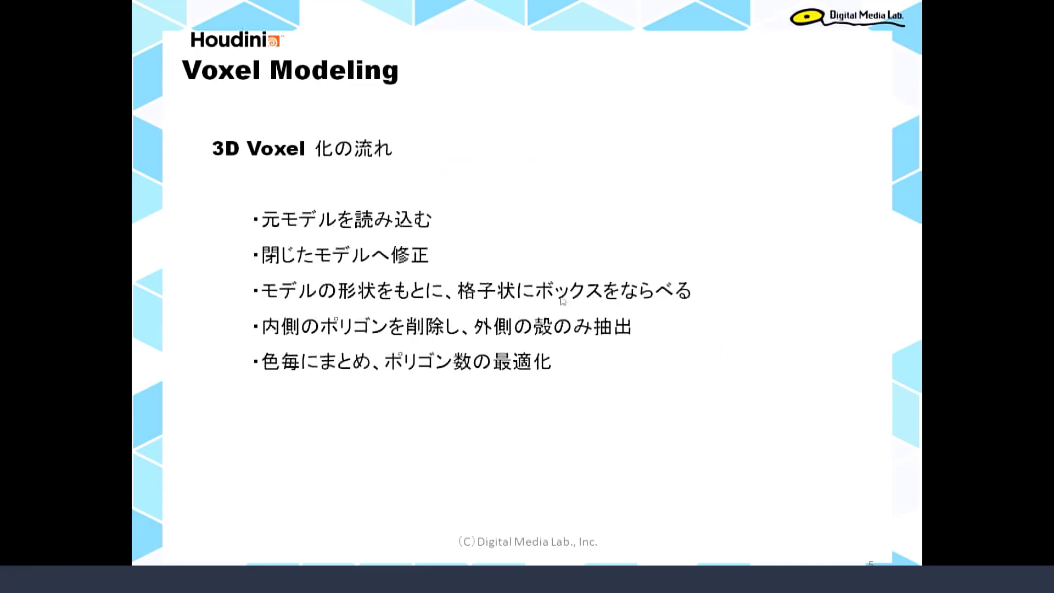
key(alt+Tab)
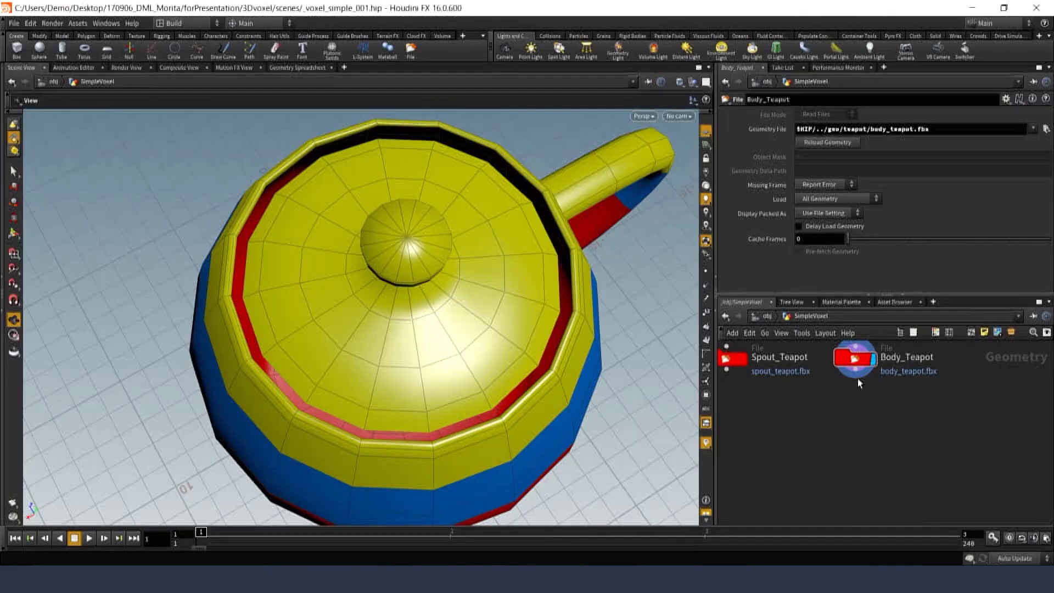
click(855, 374)
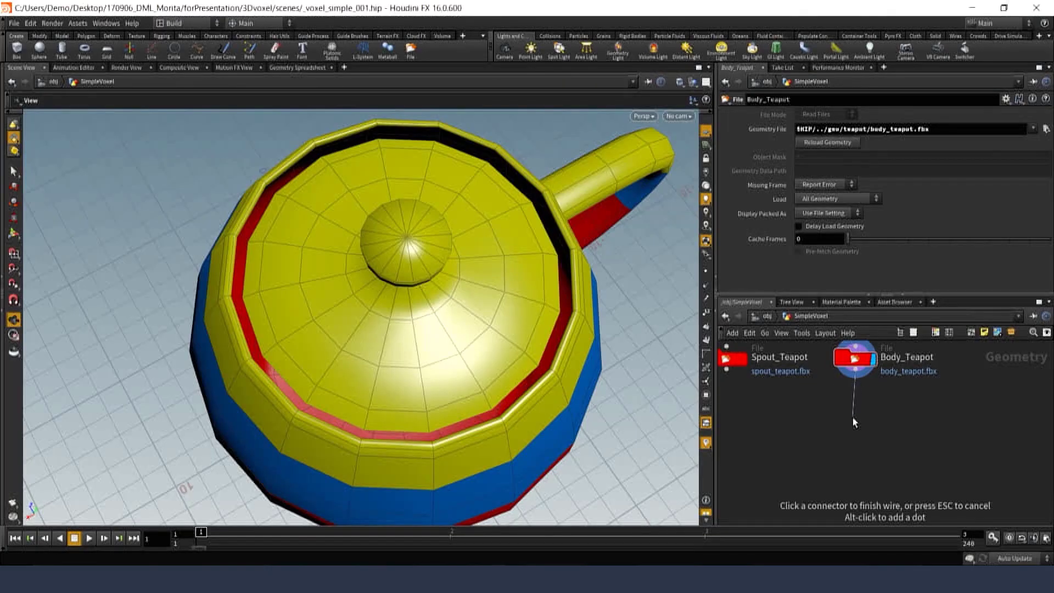
- Add a polyfill1 node after Body_Teapot to cap the lid gap
key(Tab)
text(f)
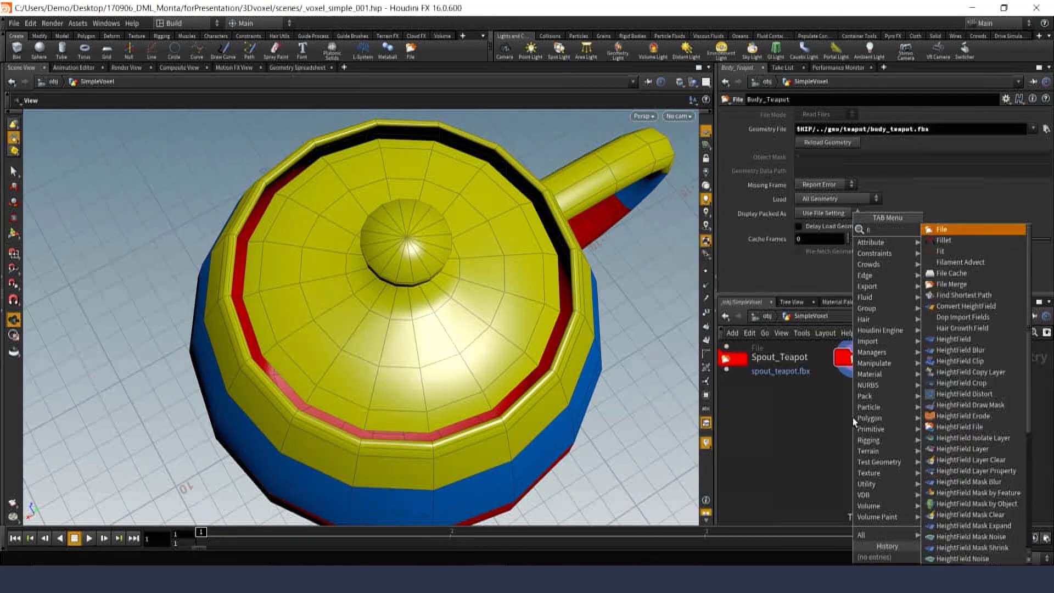
text(ill)
key(Down)
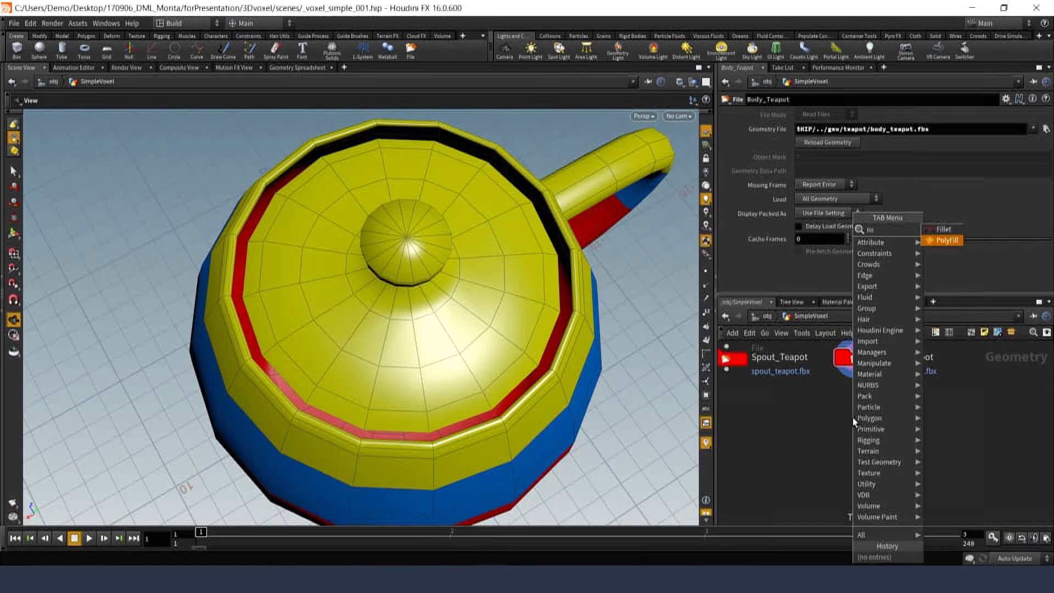
key(Return)
click(852, 420)
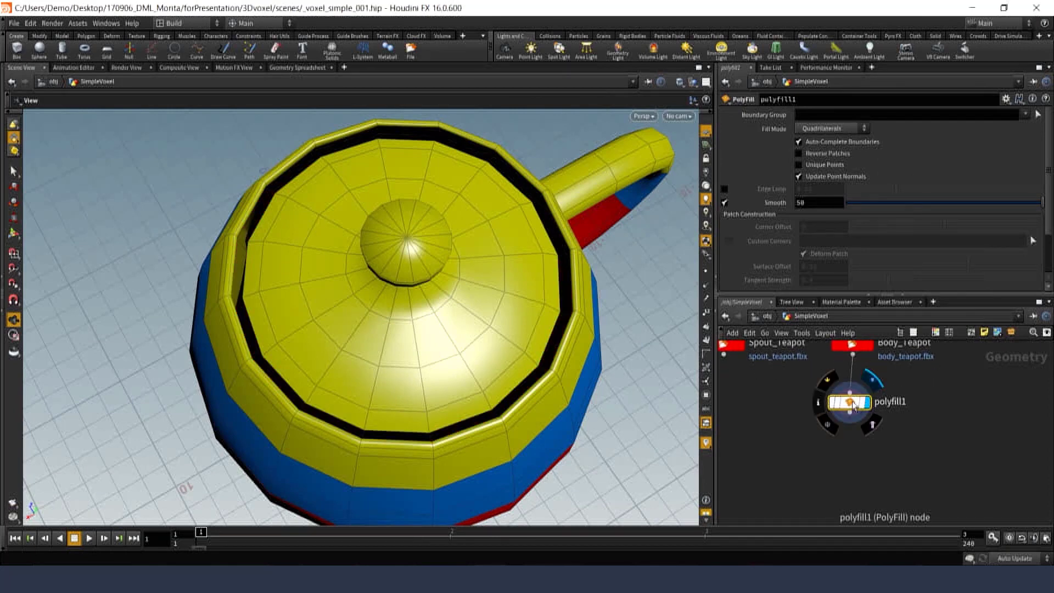
drag(868, 408, 856, 393)
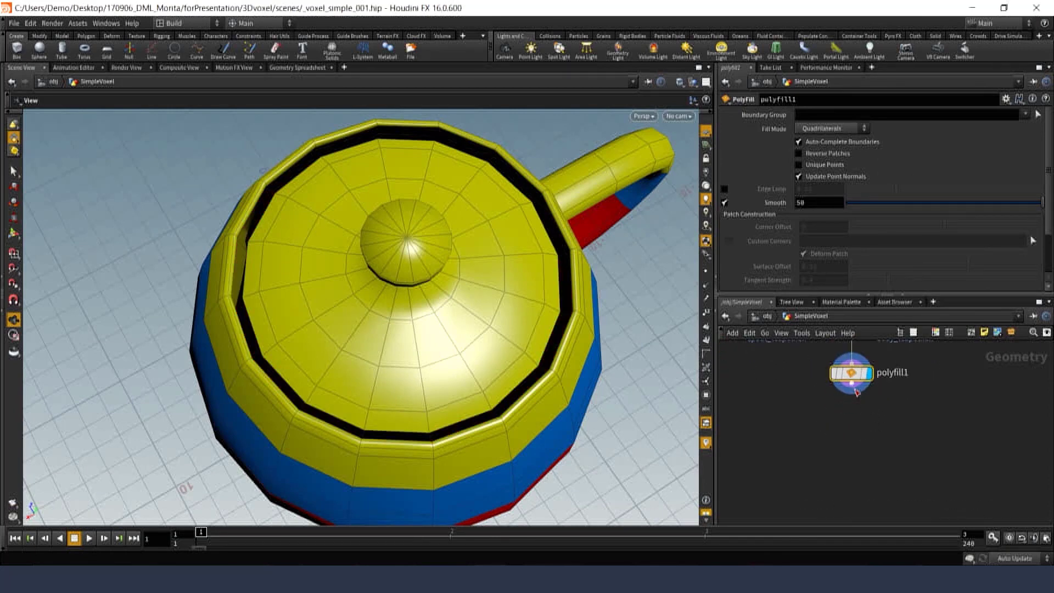
- Create a Subdivide node wired below polyfill1
click(857, 392)
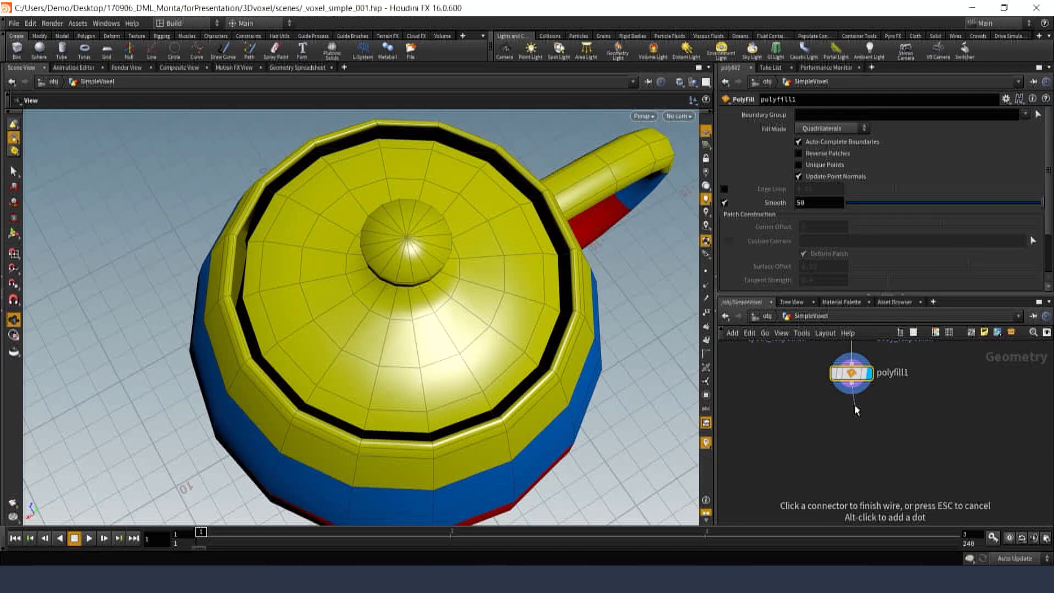
key(Tab)
text(sub)
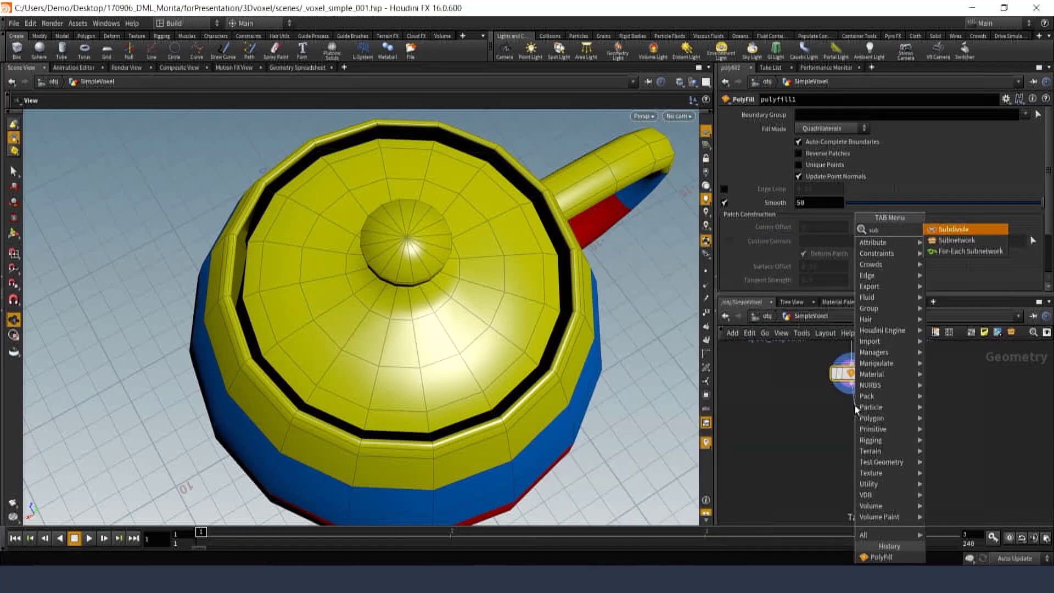
key(Return)
- Place subdivide1 under polyfill1 and display the smoothed teapot
click(854, 405)
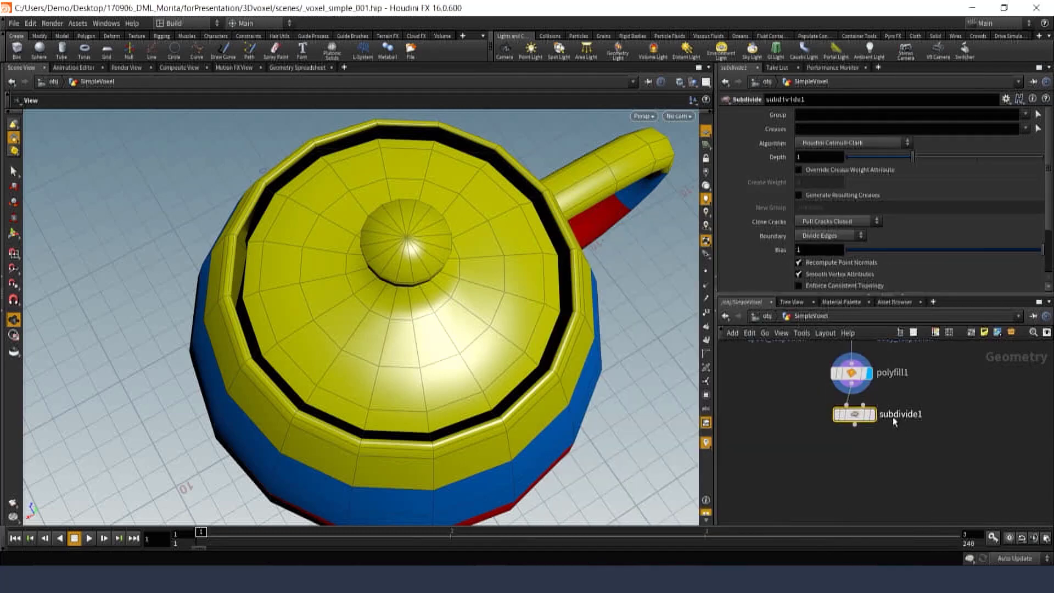
click(871, 414)
mouse_move(450, 355)
mouse_down()
mouse_move(449, 276)
mouse_move(243, 188)
mouse_up()
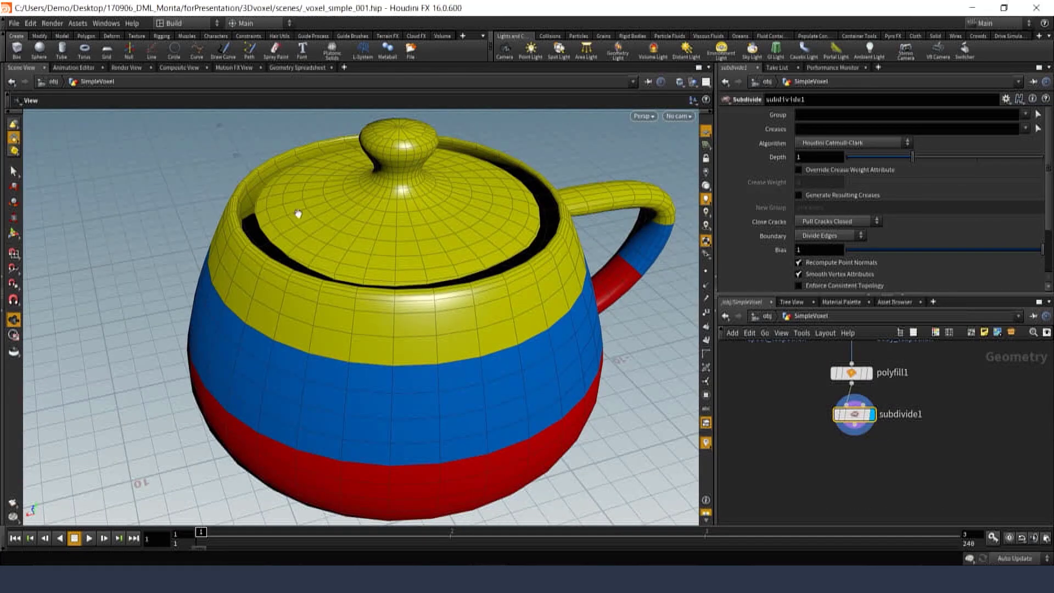
drag(545, 355, 503, 324)
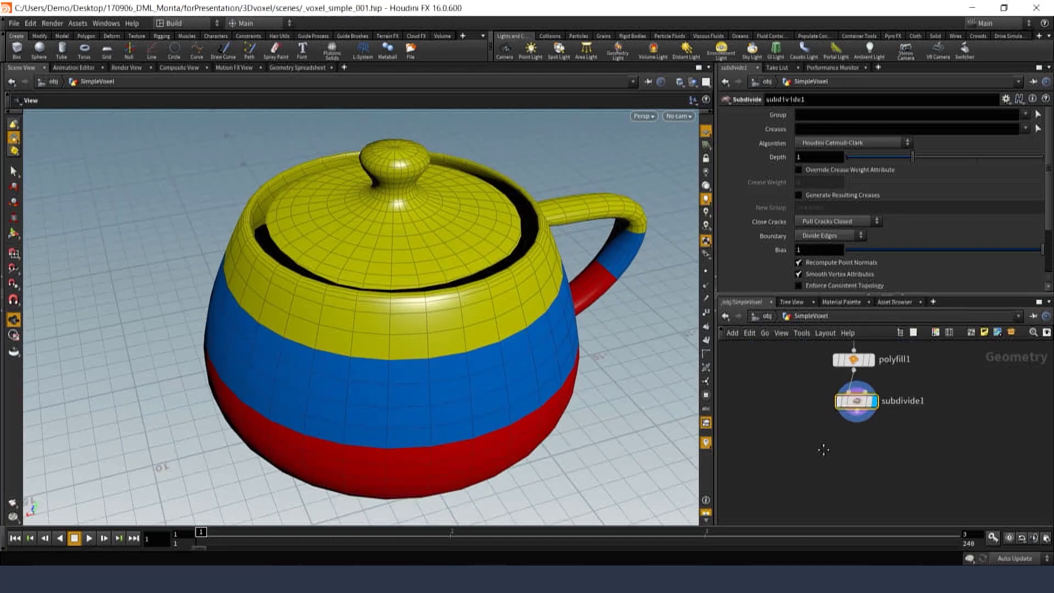
- Begin wiring a new node off subdivide1's output
middle_drag(878, 439, 886, 399)
click(862, 385)
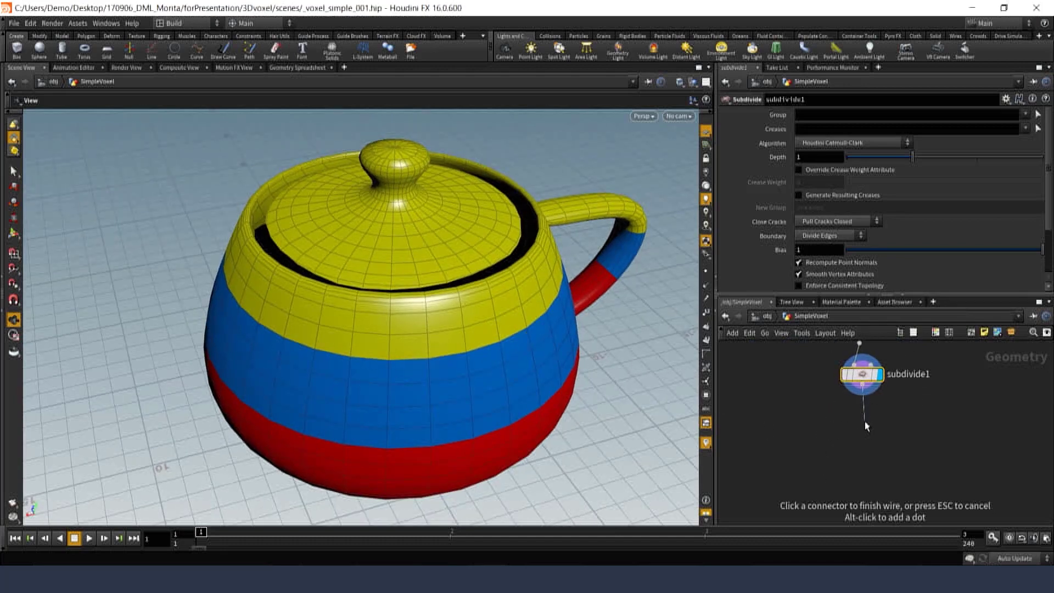
key(Tab)
key(Escape)
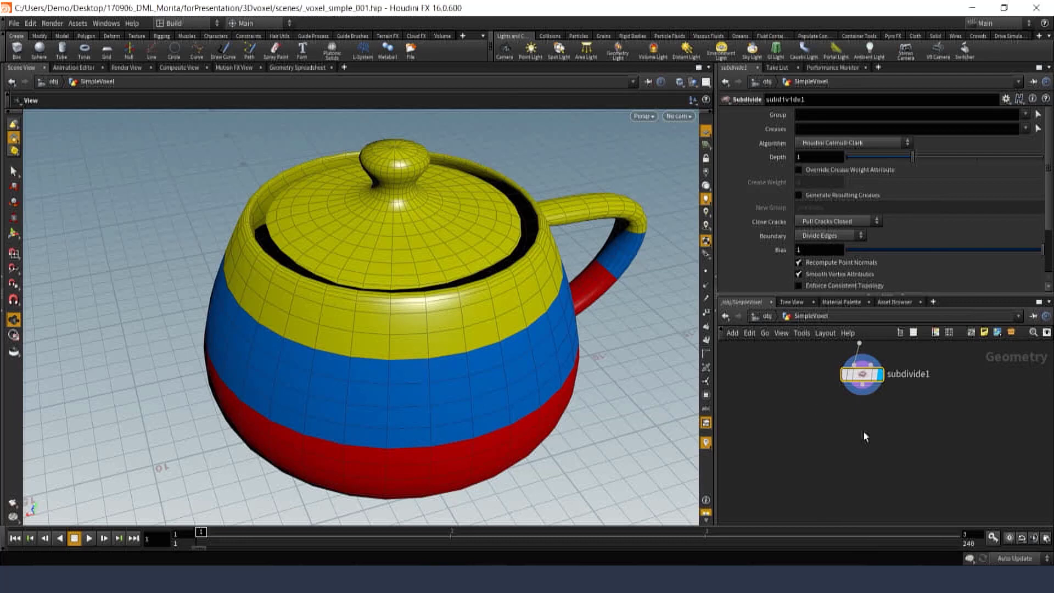
click(862, 385)
key(Tab)
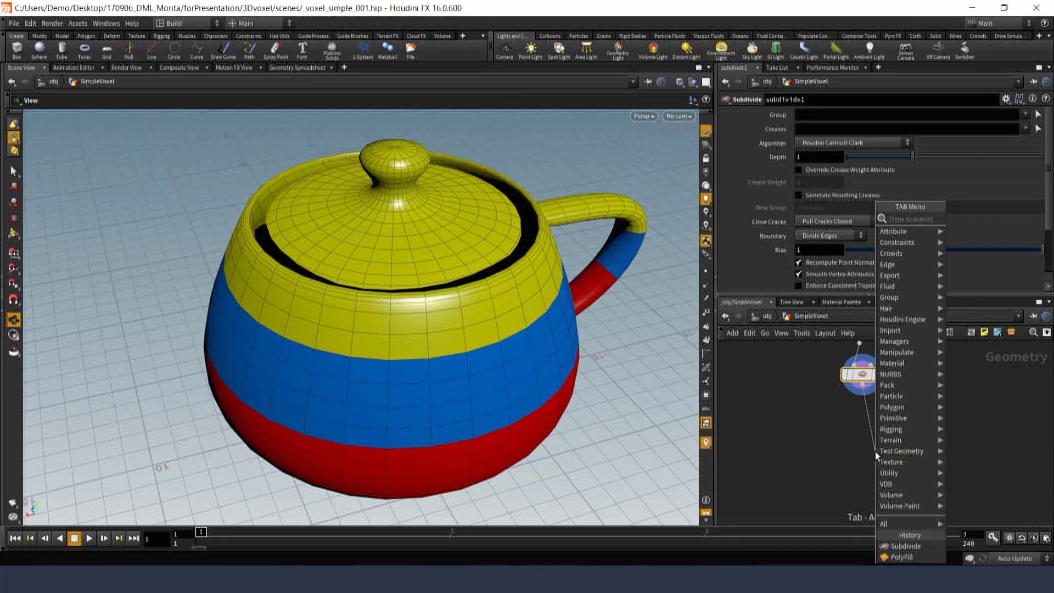
- Add attribpromote1 beneath subdivide1
text(attrpromote)
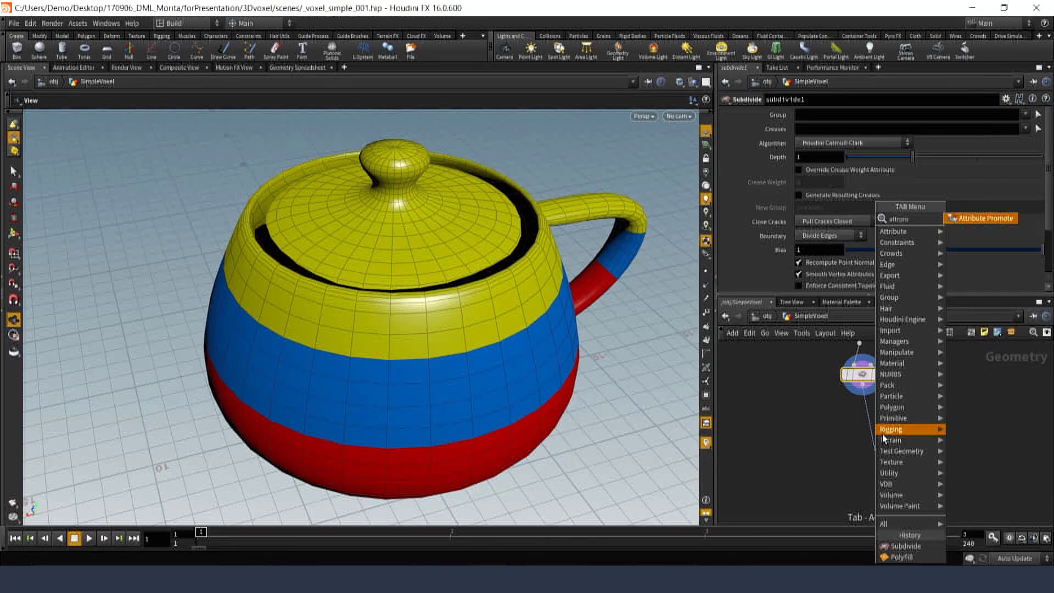
key(Return)
click(876, 452)
drag(875, 453, 862, 422)
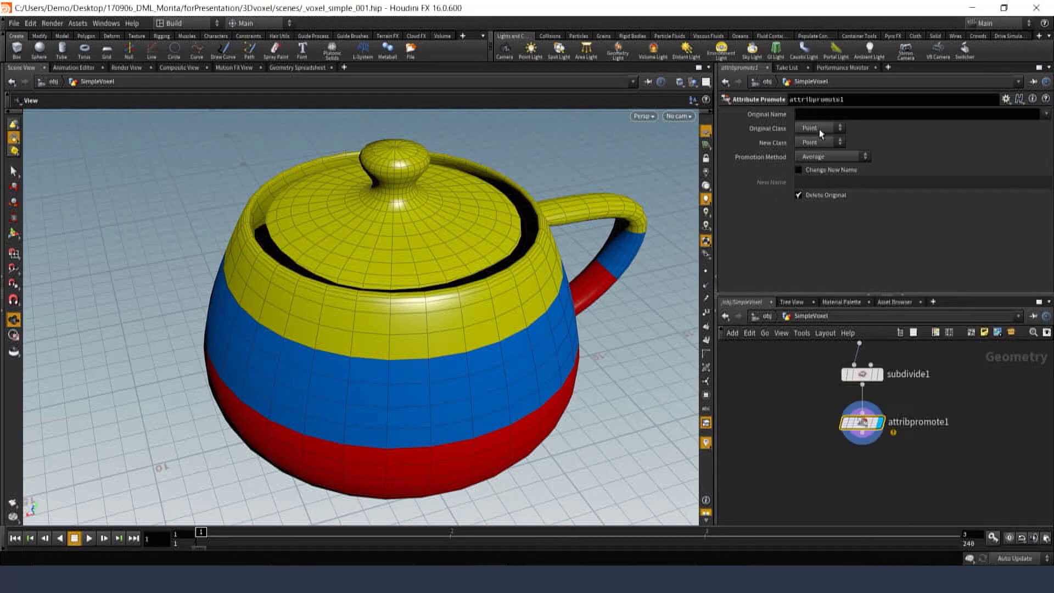
- Promote Cd from Vertex to Point class using the Average method
click(818, 130)
click(817, 128)
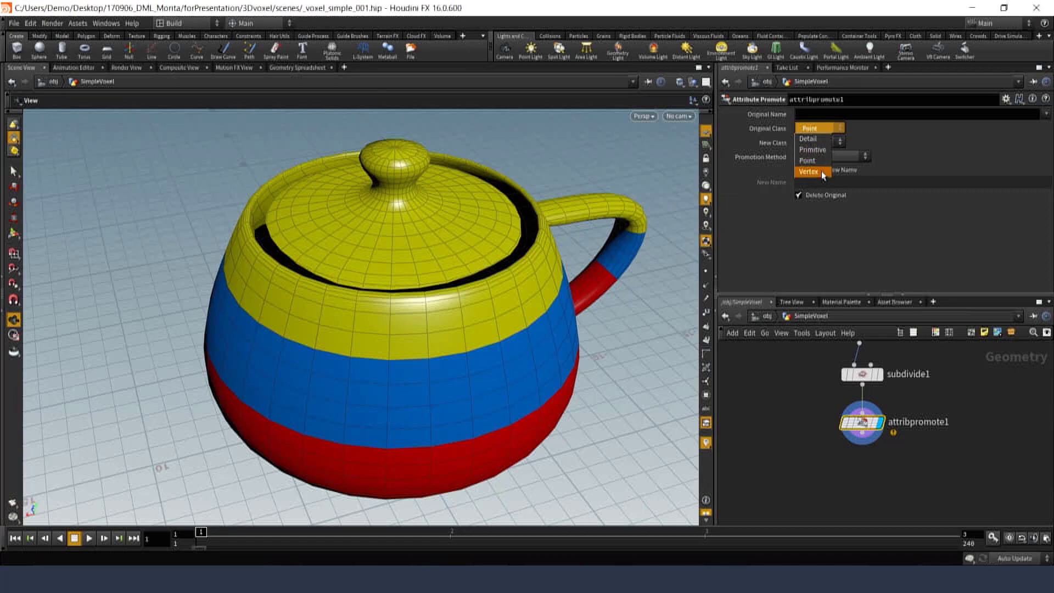
click(818, 171)
click(818, 144)
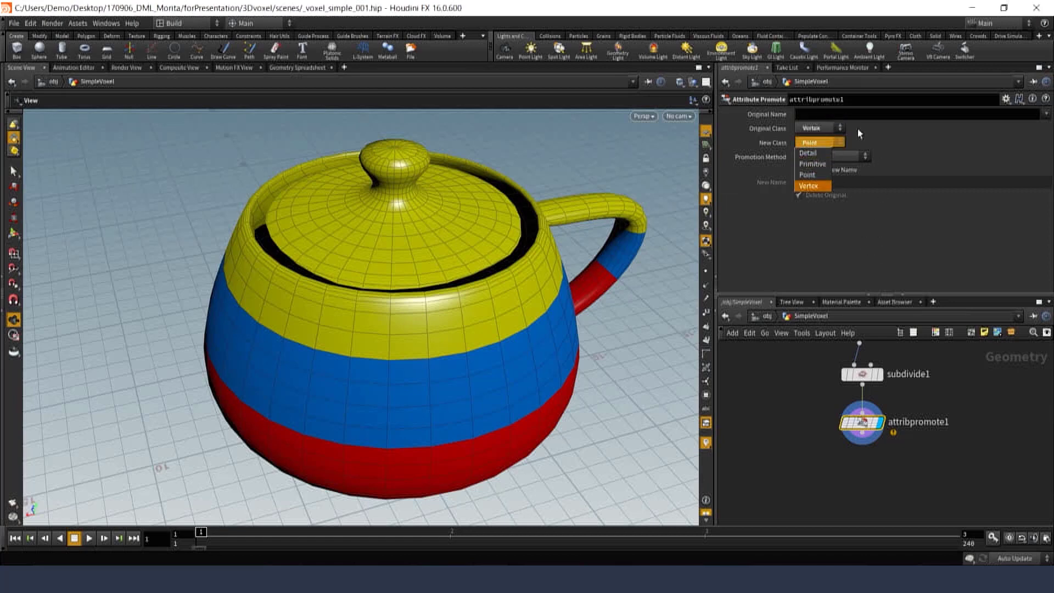
click(834, 118)
text(Cd)
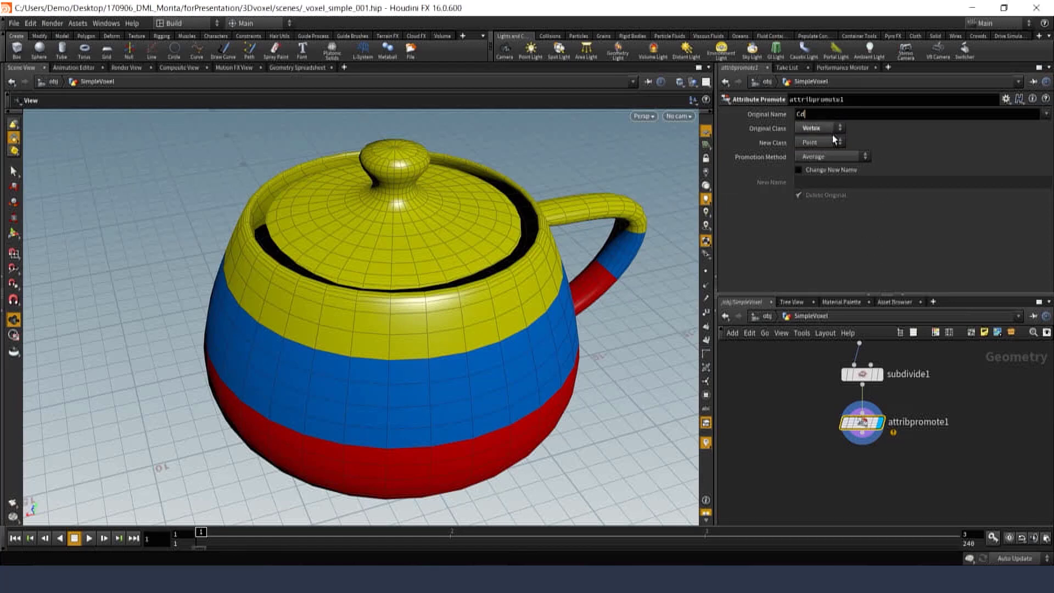
key(Return)
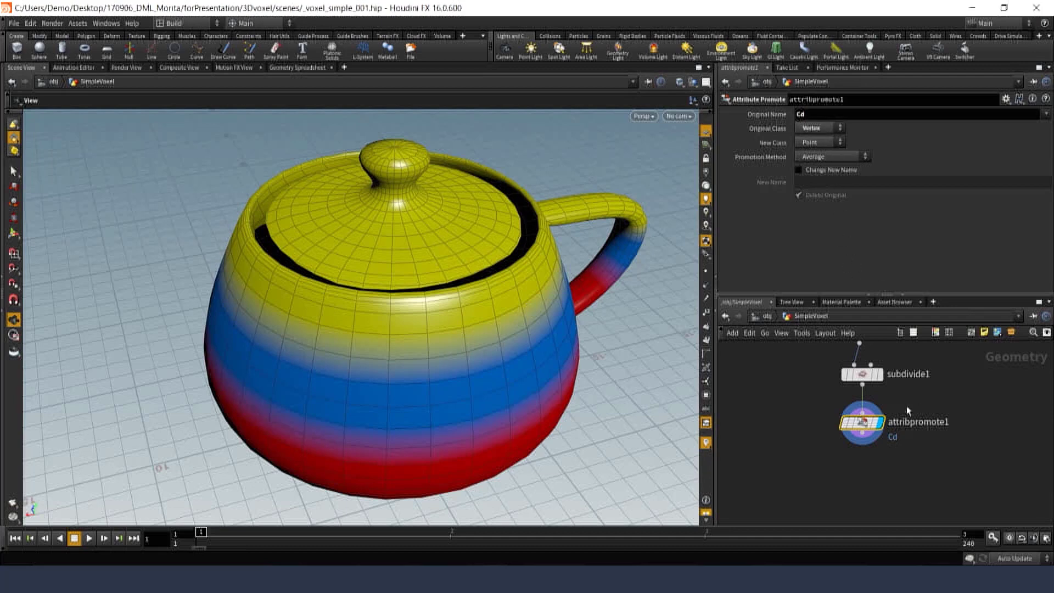
click(827, 157)
click(819, 189)
scroll(920, 416, down, 1)
click(880, 411)
- Add a VDB from Polygons node after attribpromote1
key(Tab)
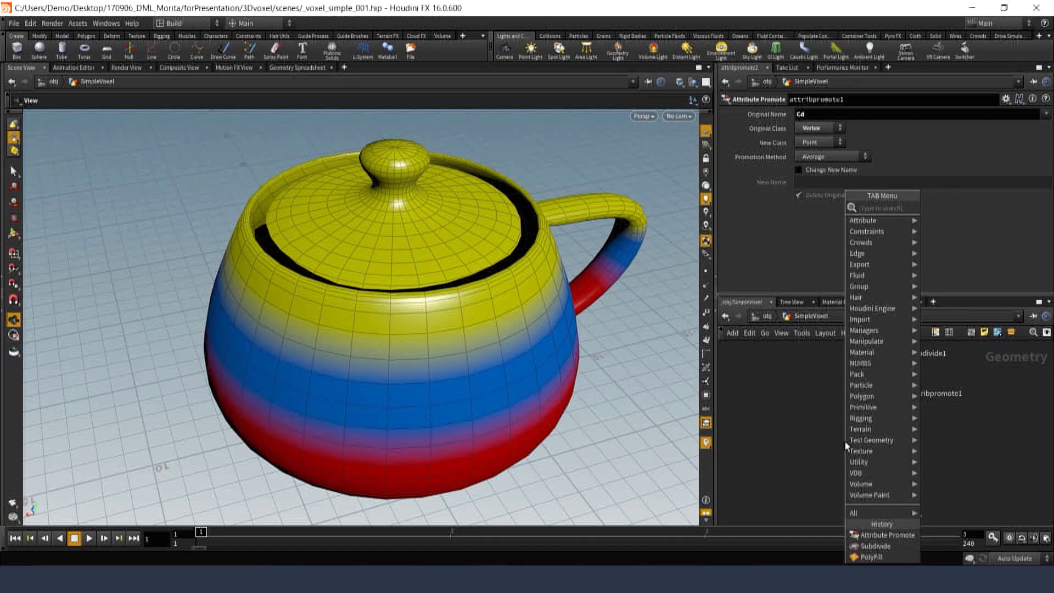
text(vdbfrom)
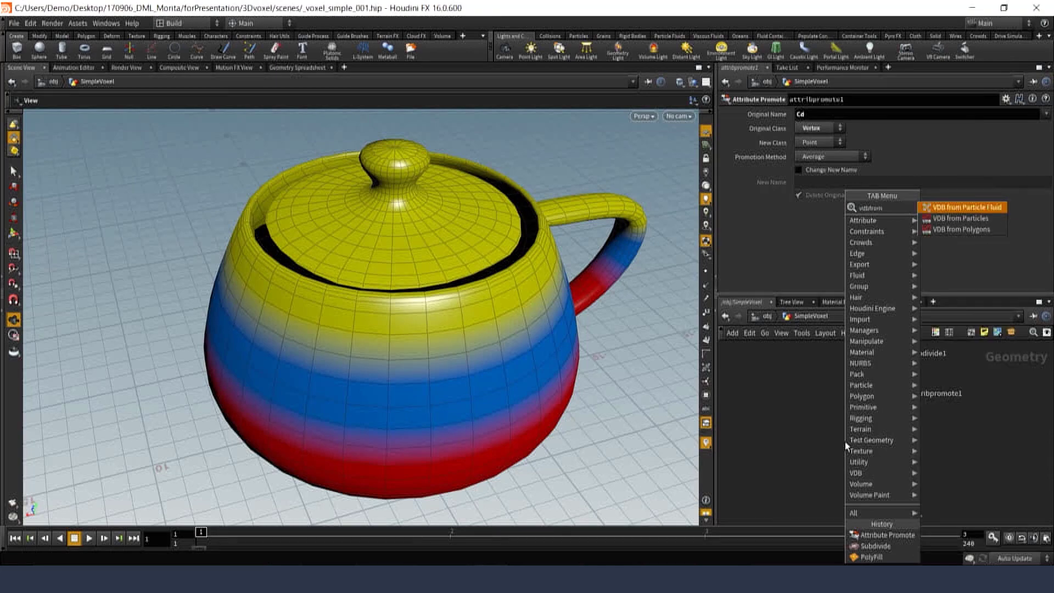
key(Down)
key(Down)
key(Return)
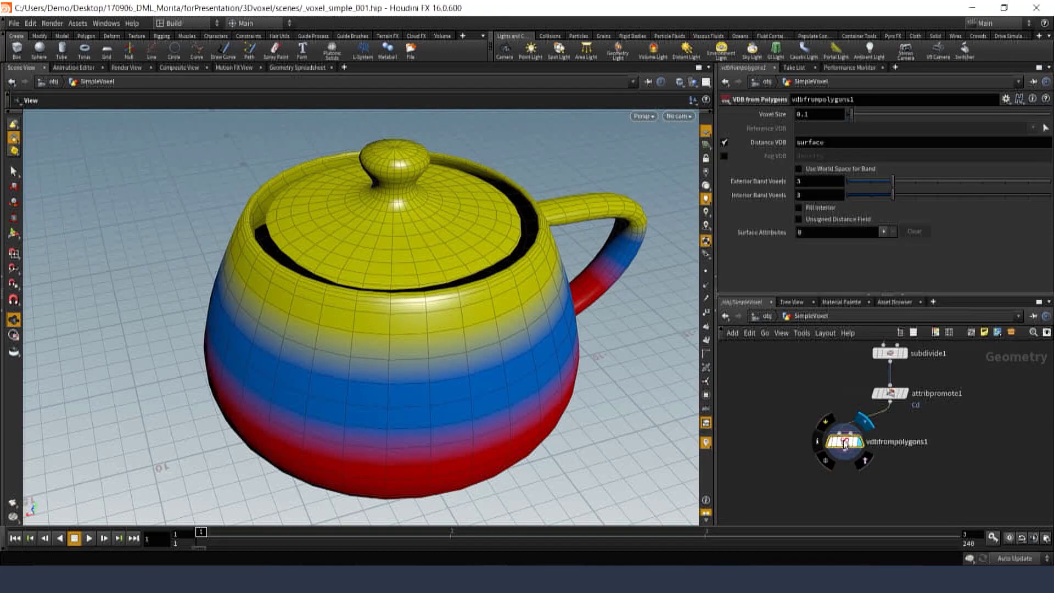
drag(507, 290, 492, 268)
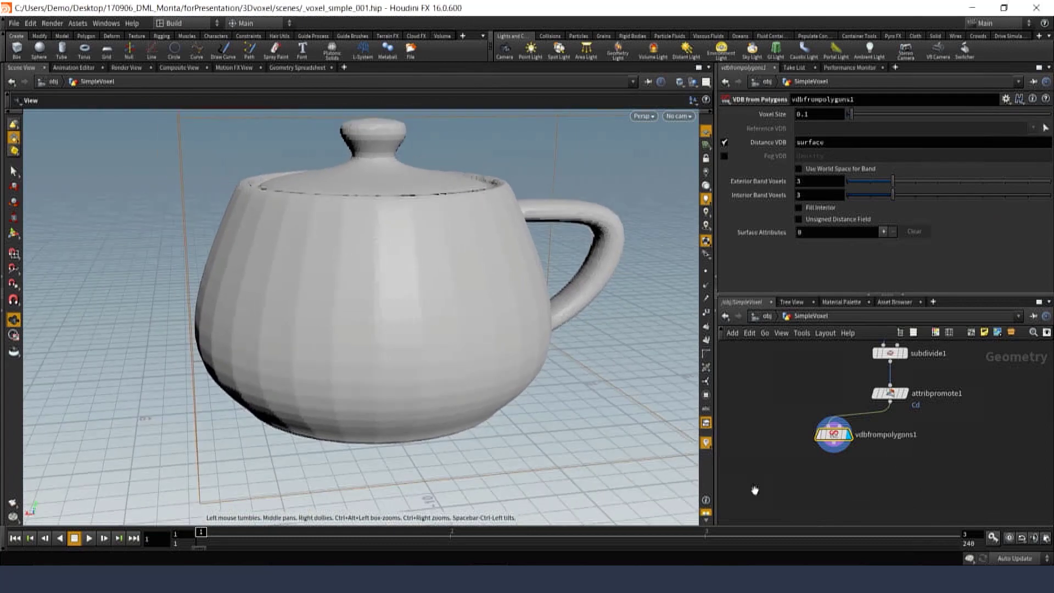
middle_drag(874, 419, 843, 403)
- Add Points from Volume below the VDB with Point Separation 0.5
key(Tab)
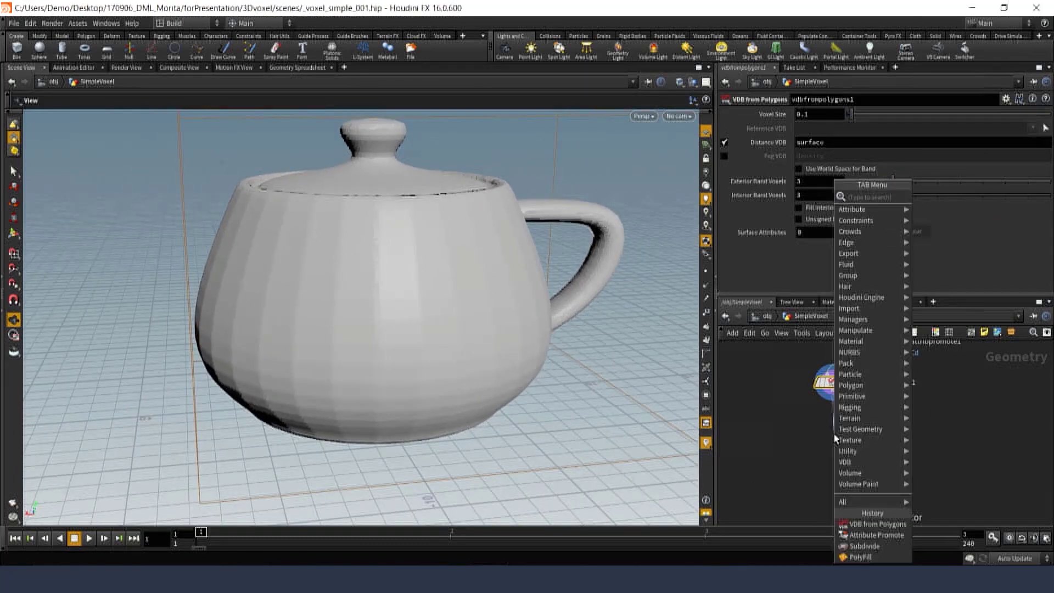
text(point)
key(Return)
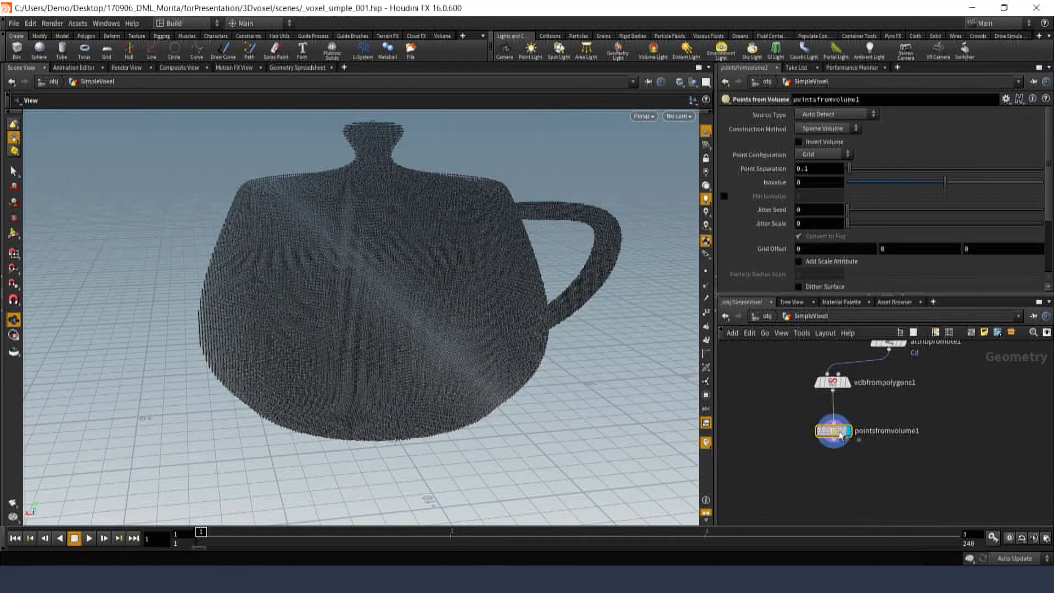
scroll(877, 404, up, 2)
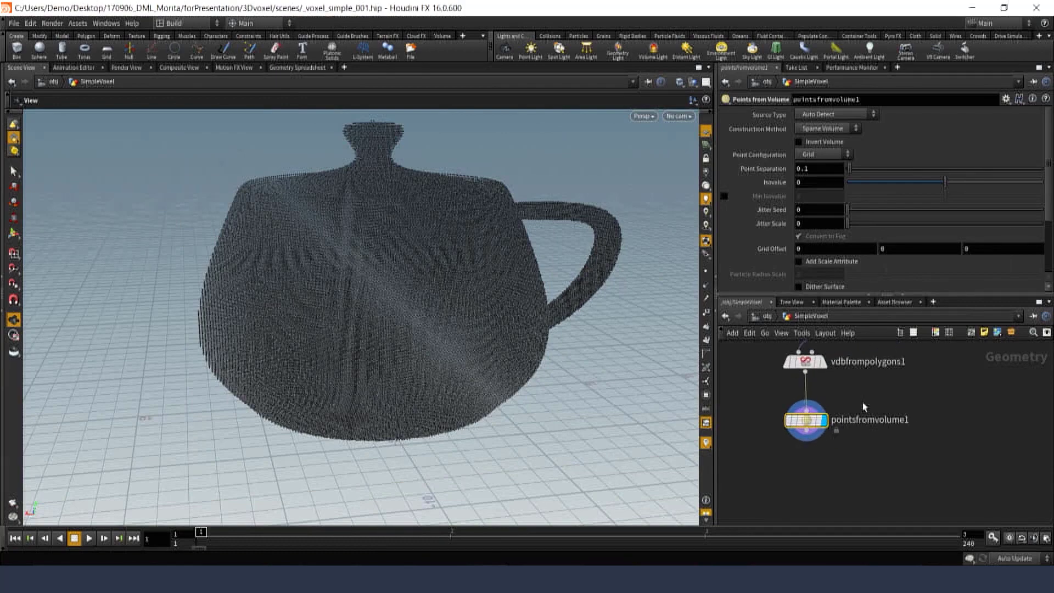
drag(494, 274, 507, 302)
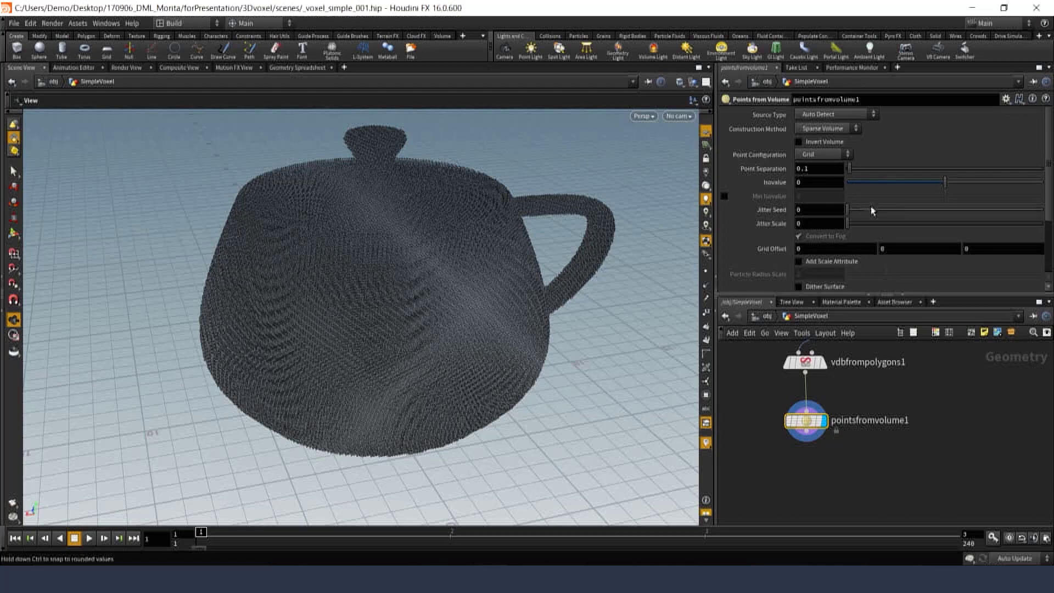
double_click(831, 168)
text(.5)
key(Return)
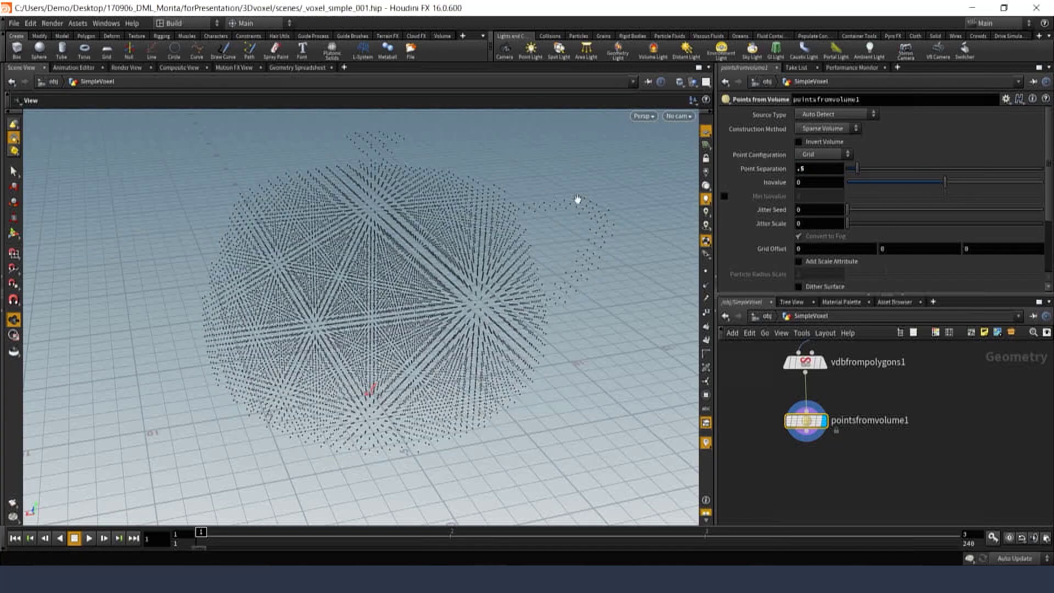
mouse_move(577, 198)
mouse_down()
mouse_move(382, 240)
mouse_move(451, 296)
mouse_move(471, 329)
mouse_move(478, 287)
mouse_up()
middle_drag(848, 469, 836, 433)
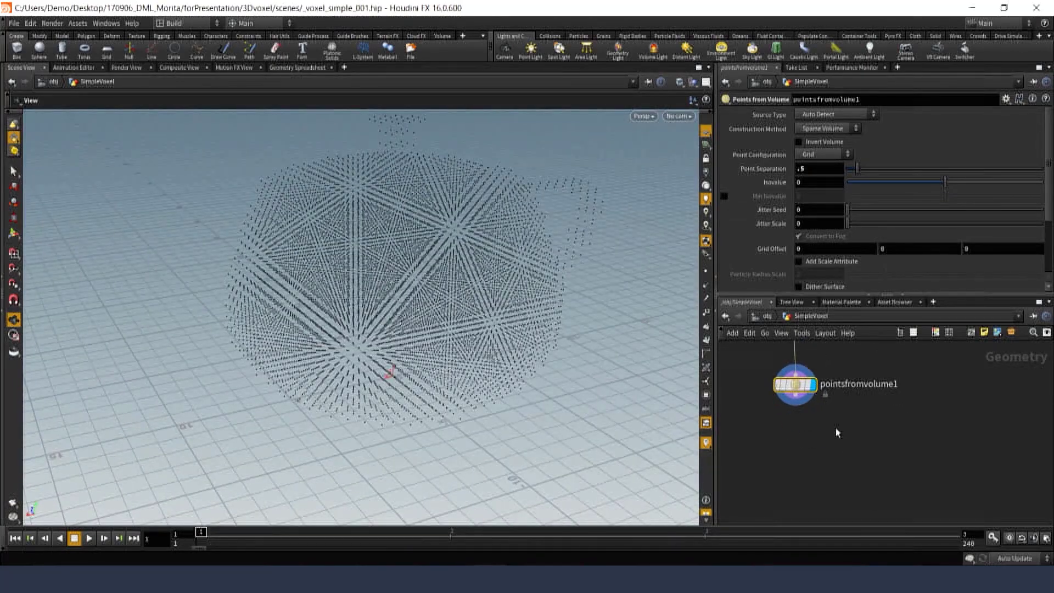
click(795, 406)
- Add attribcreate1 under pointsfromvolume1, creating a Cd point attribute of type Vector
key(Tab)
text(a)
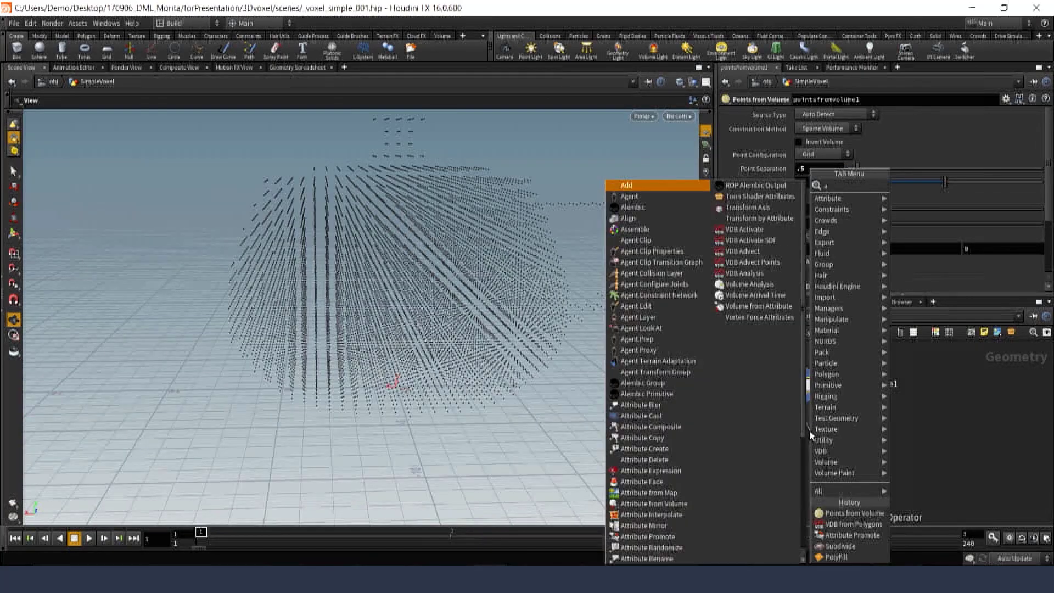
text(ttribcre)
key(Return)
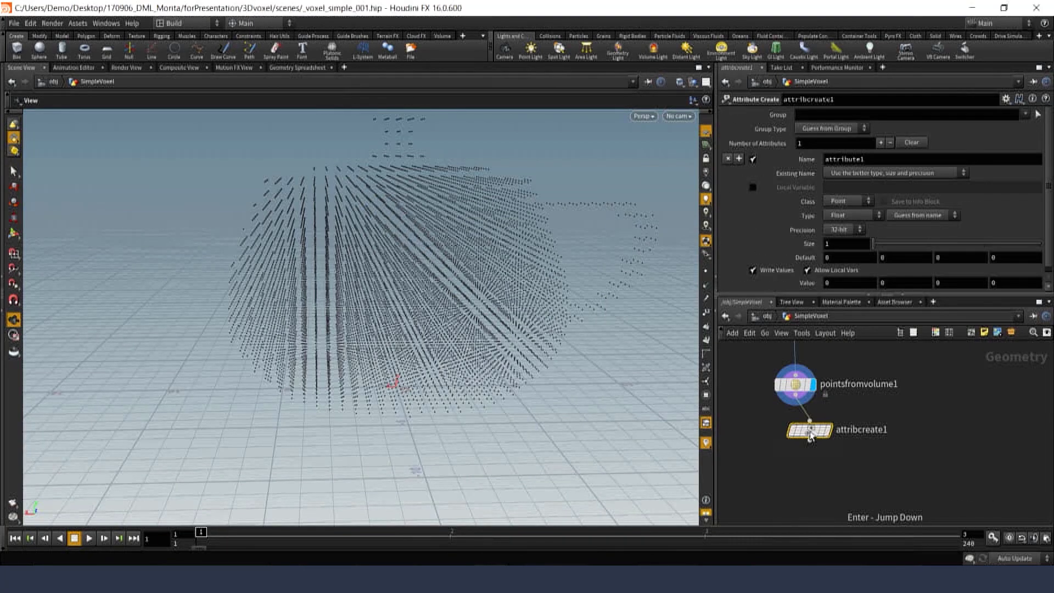
drag(809, 431, 800, 440)
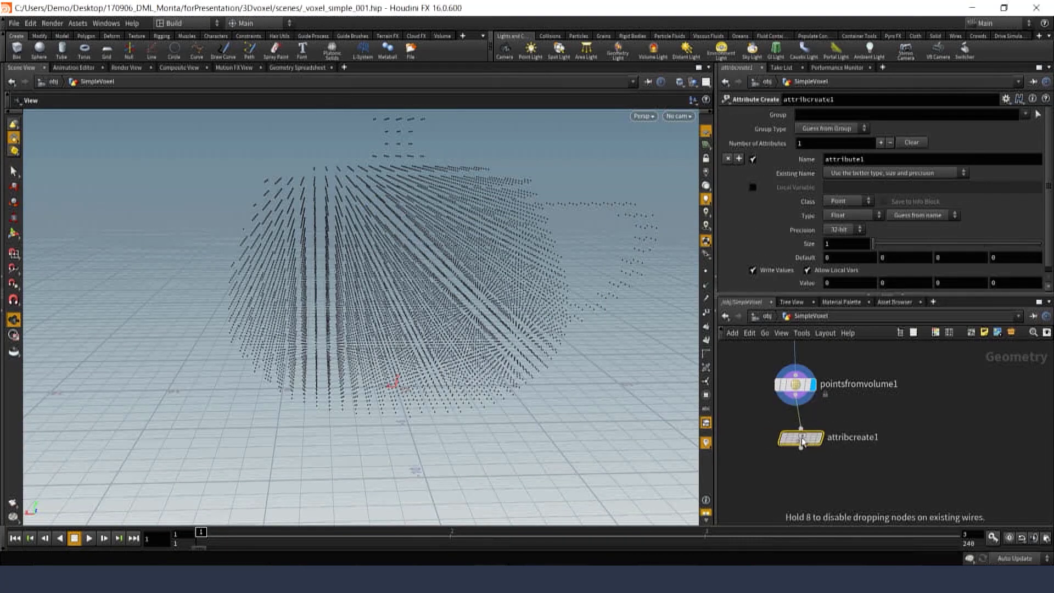
drag(899, 160, 691, 150)
text(Cd)
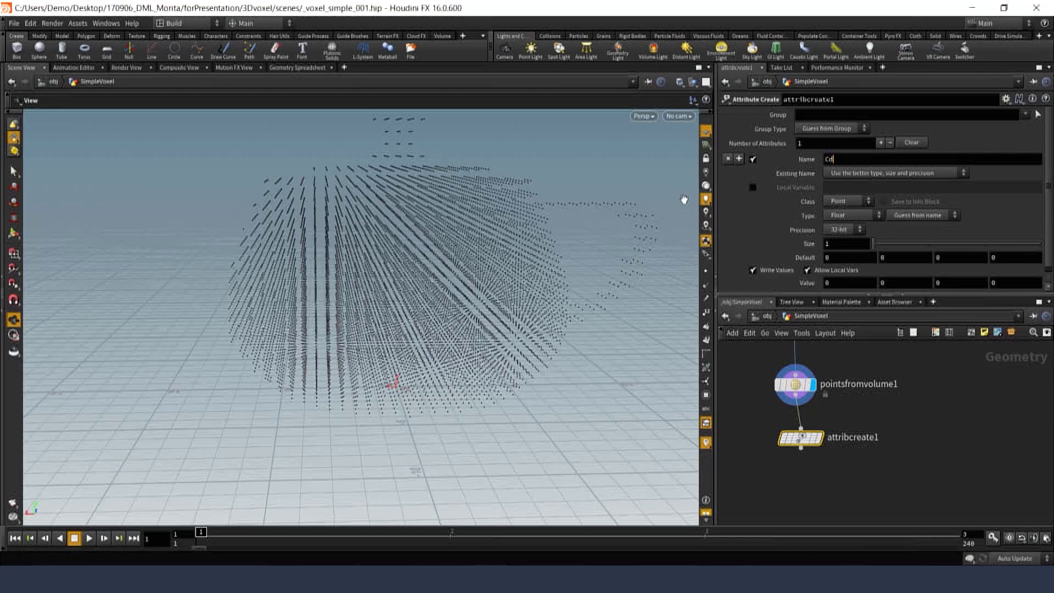
click(850, 215)
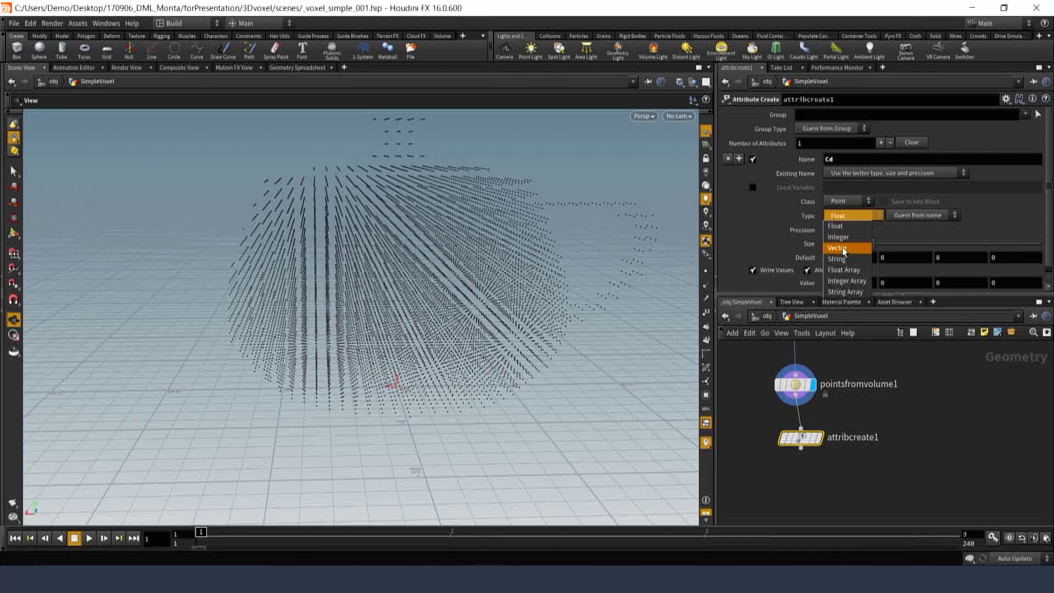
click(848, 240)
middle_drag(922, 466, 896, 438)
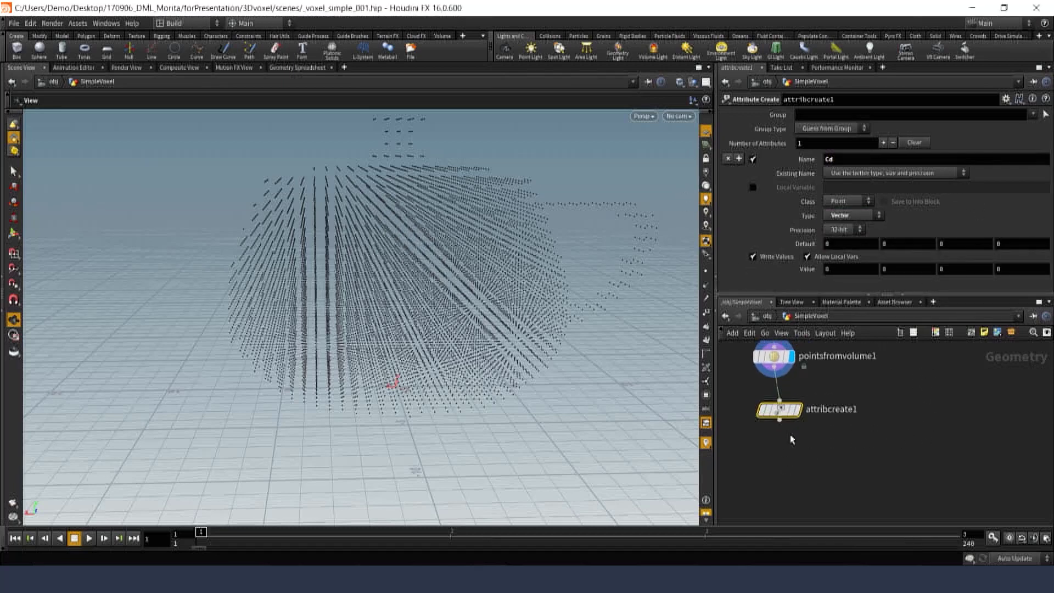
click(773, 421)
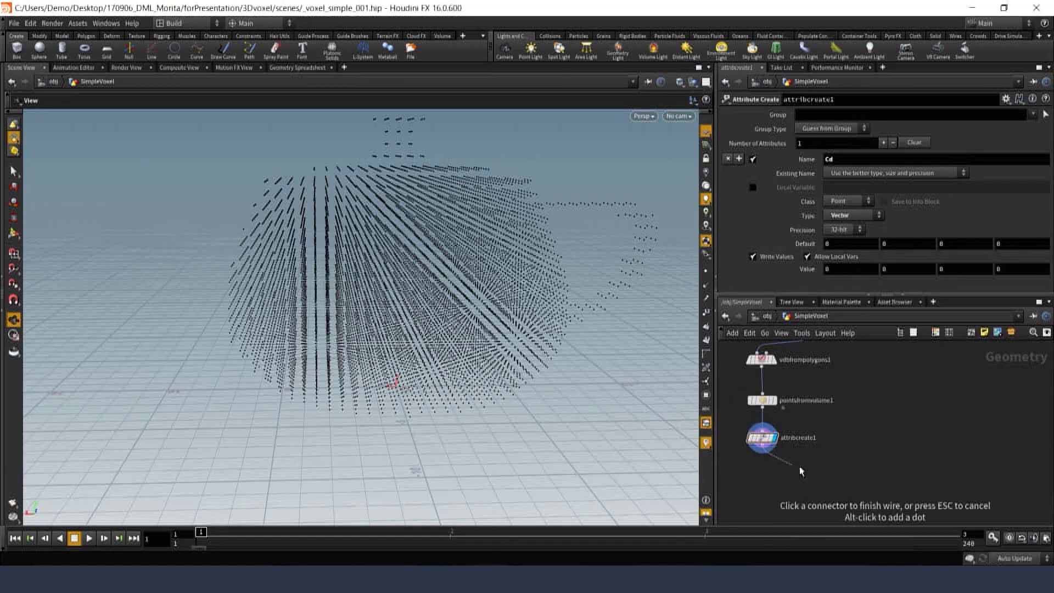
- Add attribtransfer1 below attribcreate1, with the coloured teapot wired in as the colour source
key(Tab)
text(trans)
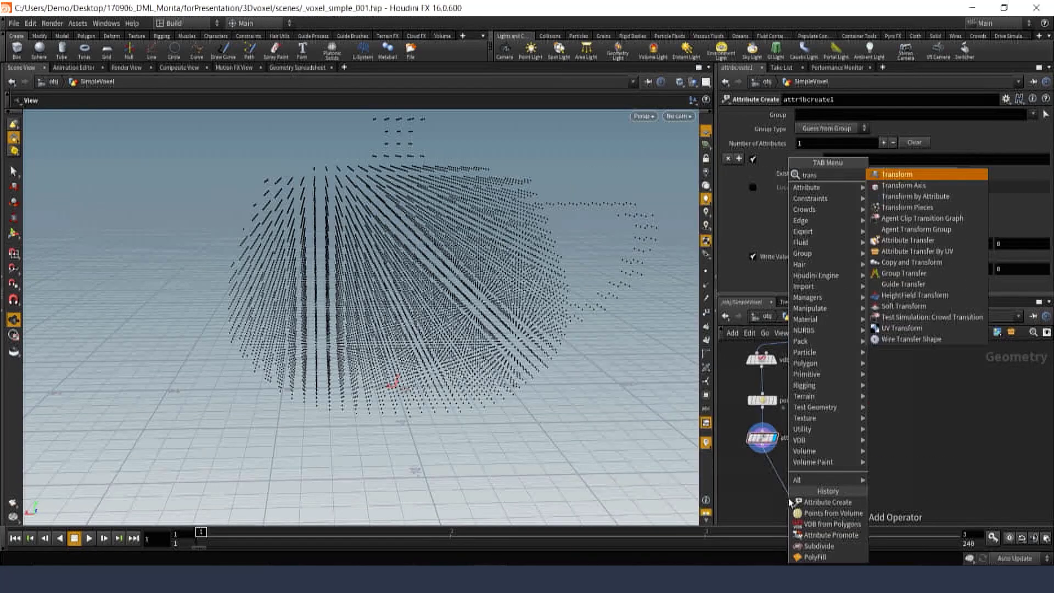
text(fer)
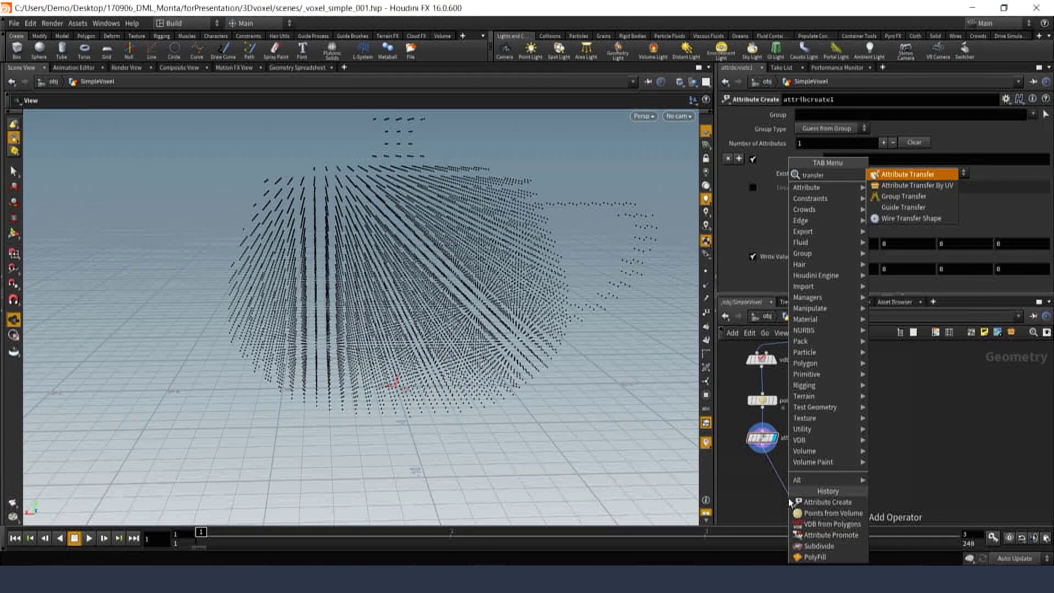
key(Return)
click(789, 497)
drag(788, 496, 805, 402)
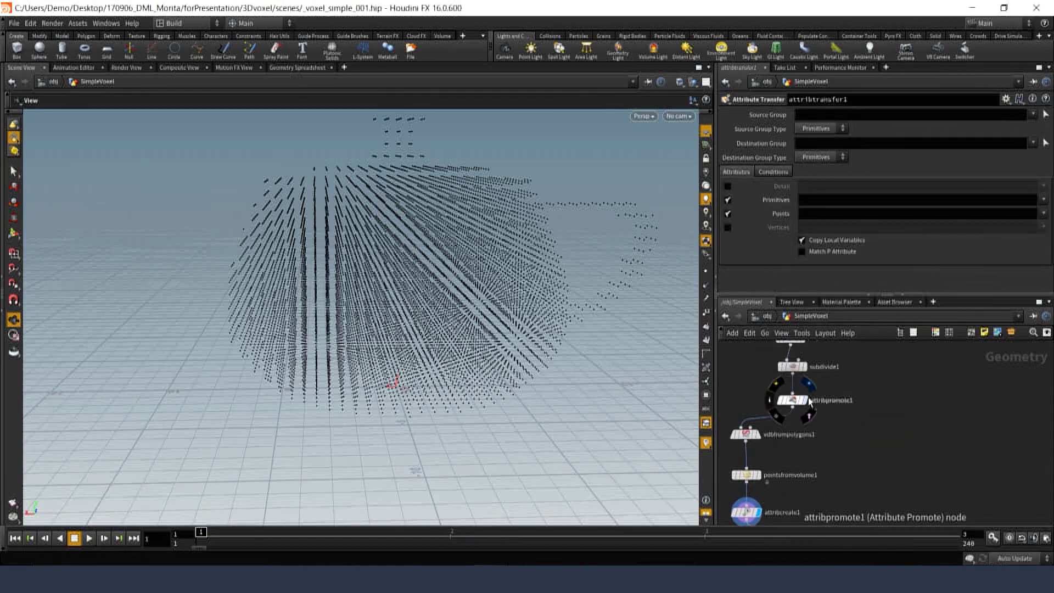
middle_drag(875, 459, 876, 377)
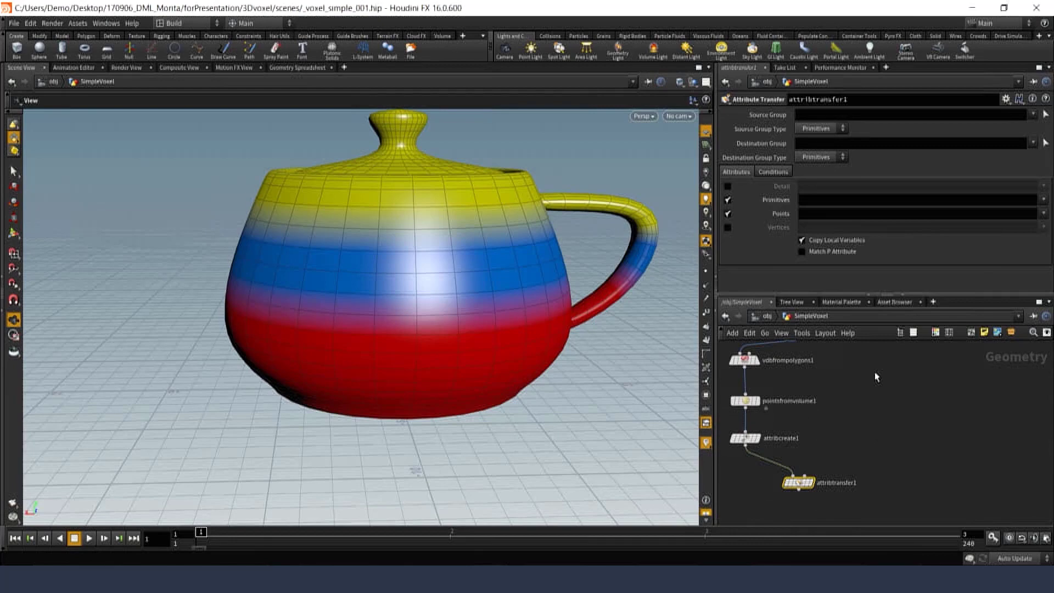
click(804, 476)
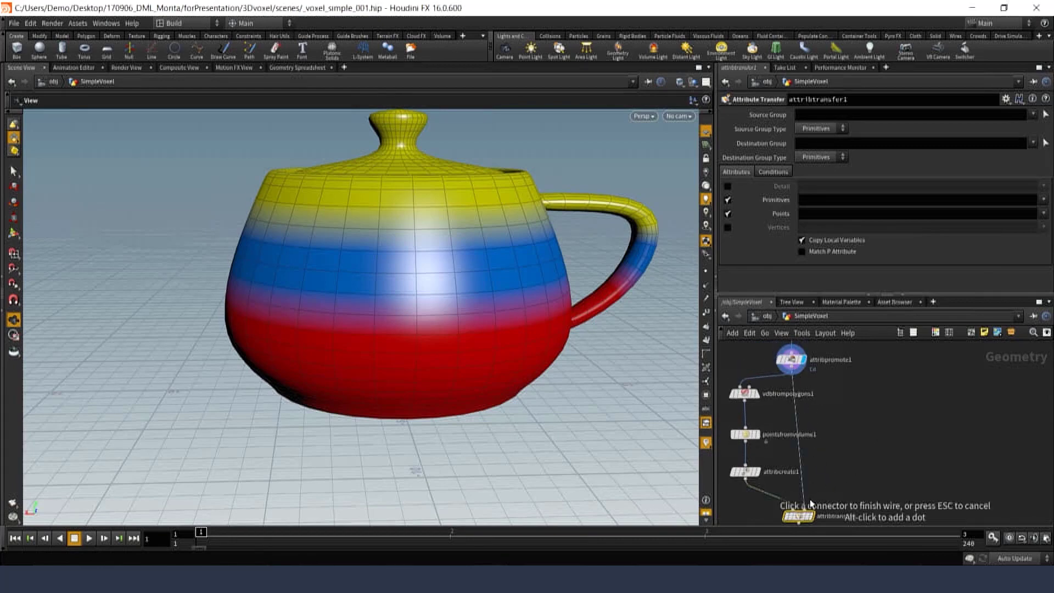
middle_drag(810, 503, 816, 432)
click(809, 423)
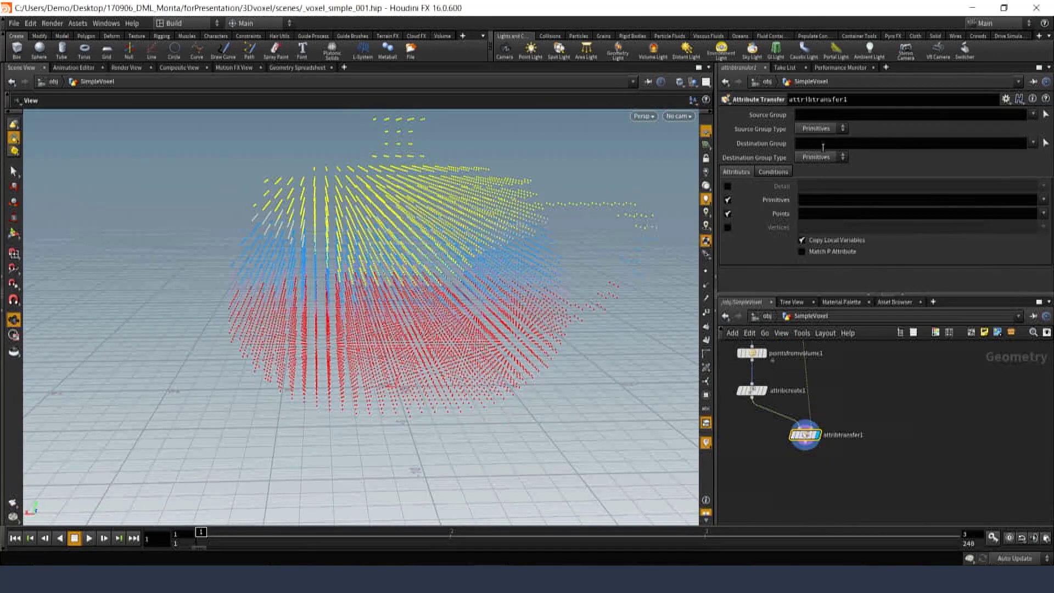
- Transfer only point Cd, displaying attribtransfer1 to show red, blue and yellow points
click(727, 200)
text(Cd)
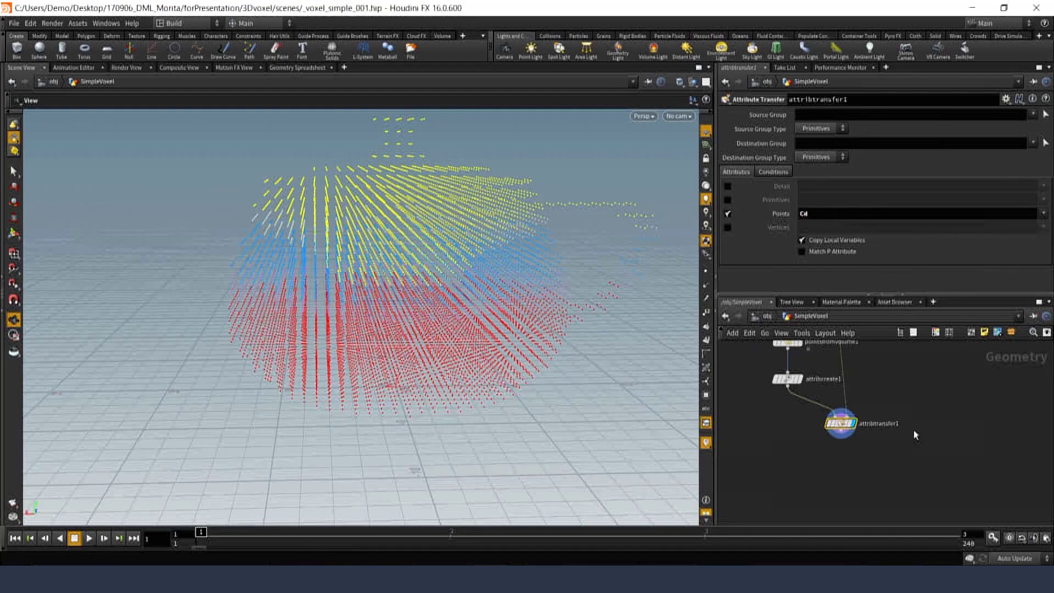
scroll(913, 432, up, 3)
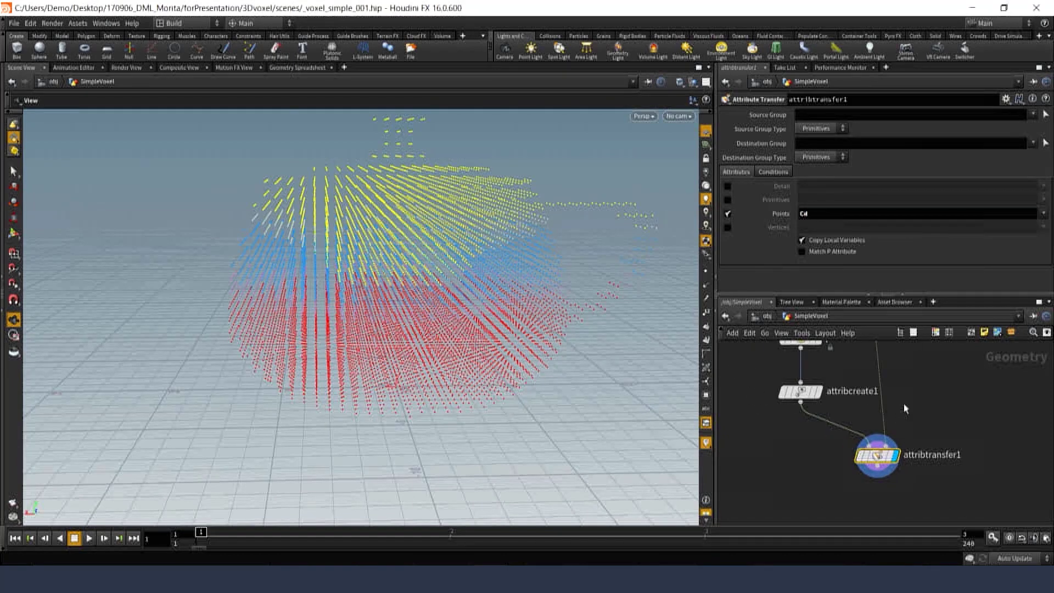
mouse_move(904, 403)
middle_down()
mouse_move(904, 436)
mouse_move(798, 433)
middle_up()
click(886, 381)
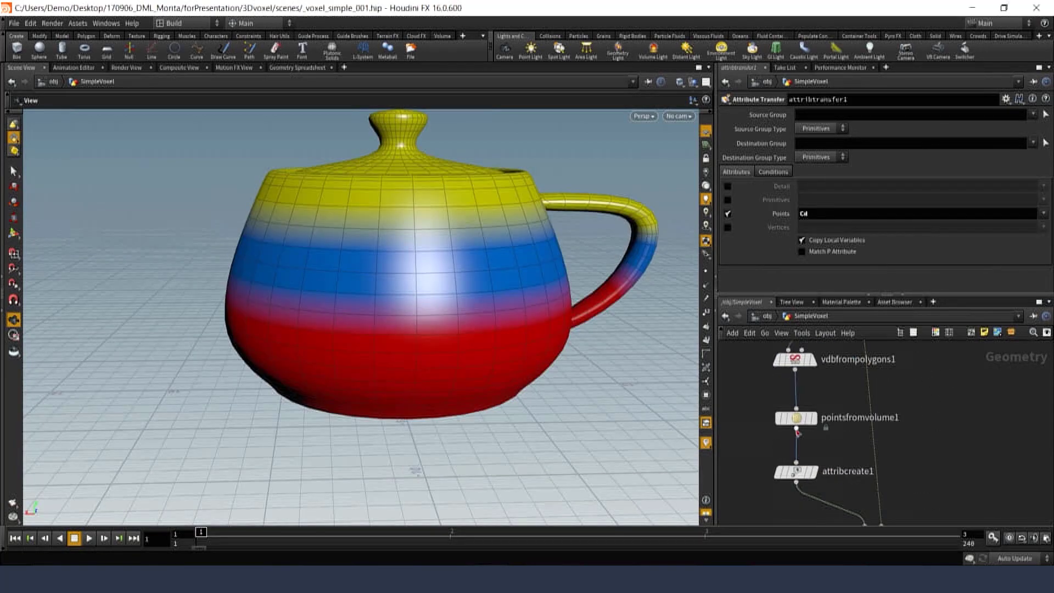
click(812, 471)
middle_drag(900, 521, 883, 439)
click(879, 434)
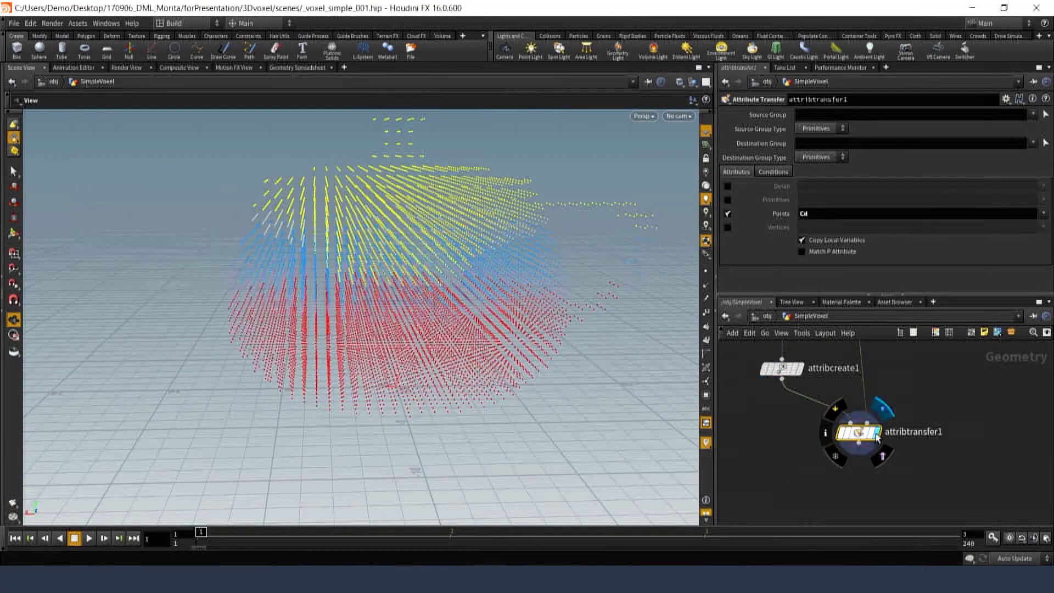
middle_drag(915, 384, 914, 416)
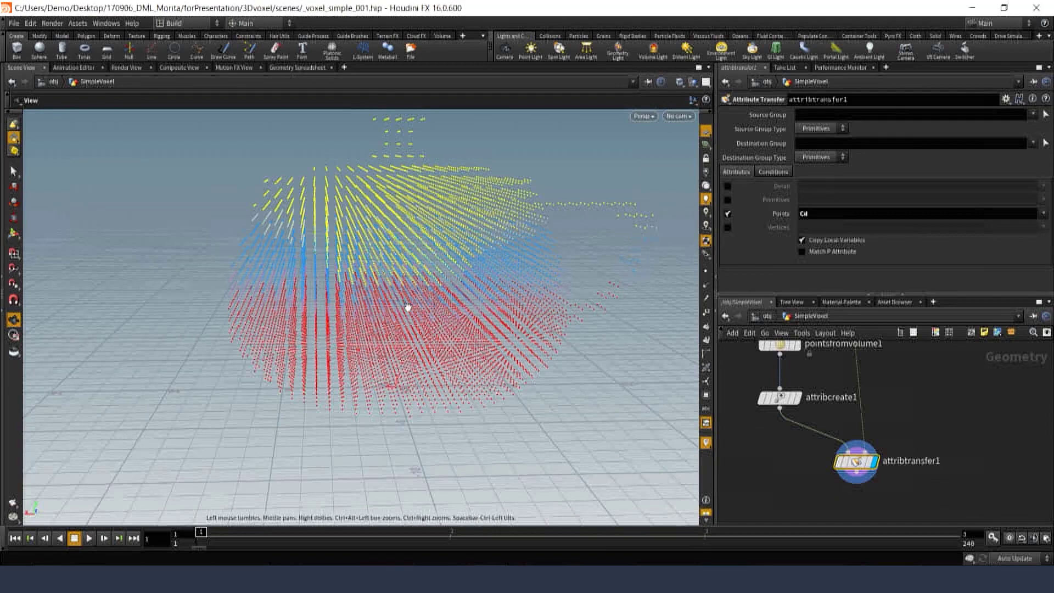
mouse_move(785, 489)
middle_down()
mouse_move(786, 433)
mouse_move(829, 436)
middle_up()
- Add a box node beside attribtransfer1 and display it alone
key(Tab)
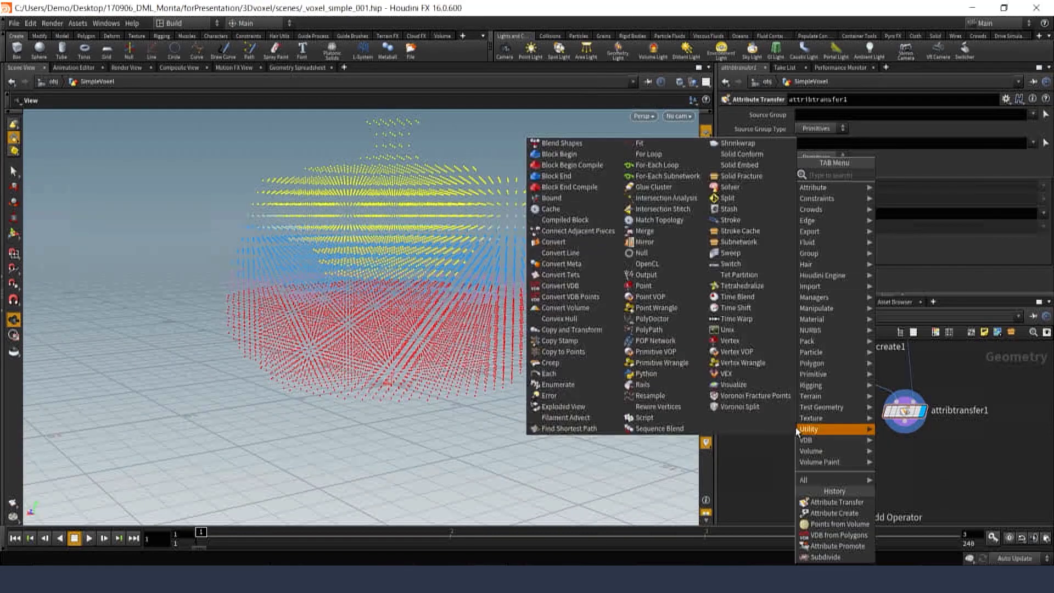
text(box)
key(Return)
click(795, 427)
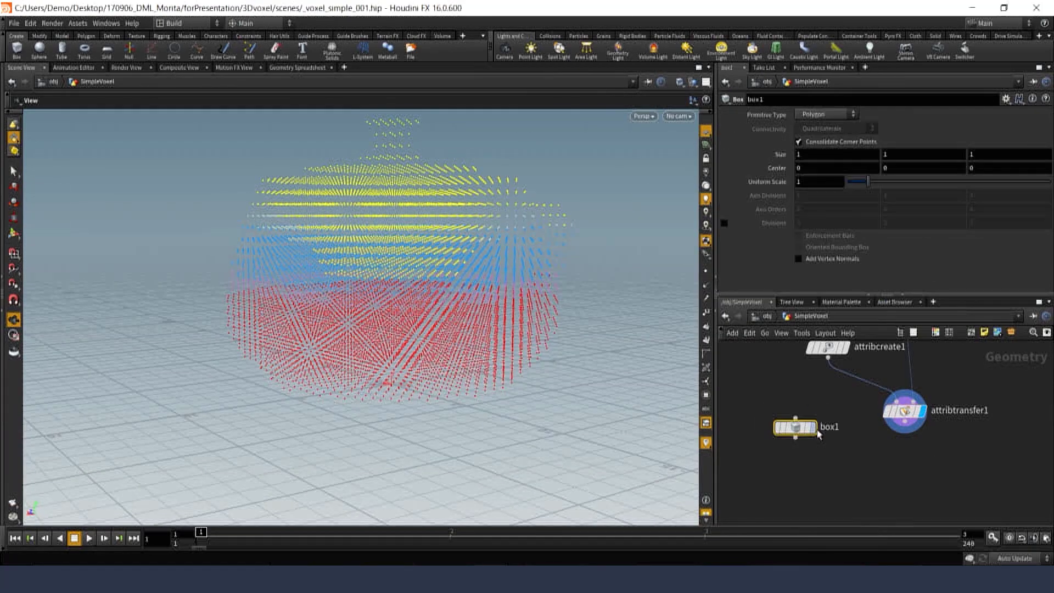
click(813, 427)
middle_drag(829, 427, 825, 401)
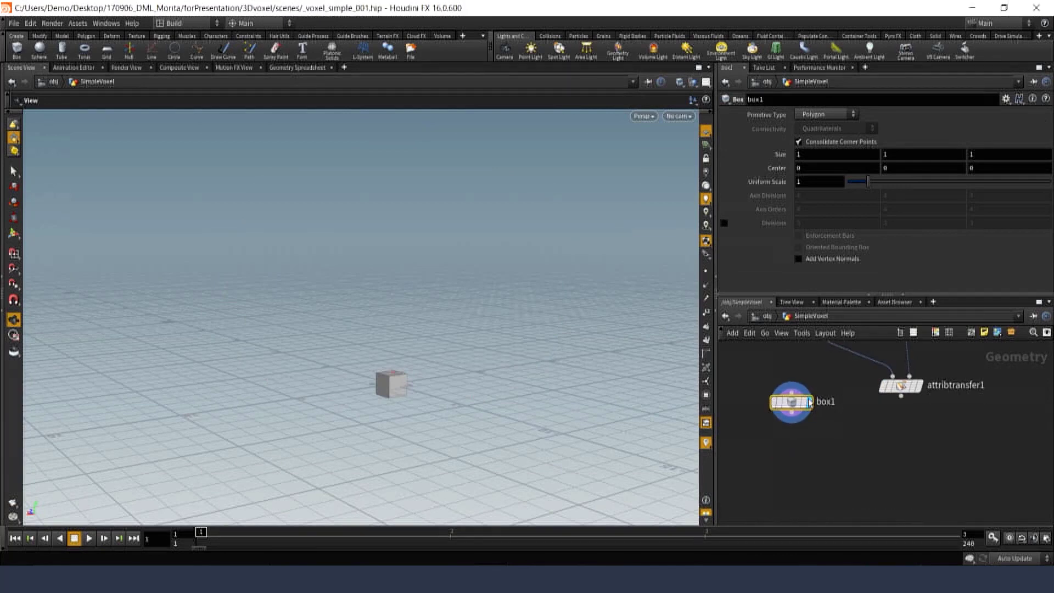
click(781, 396)
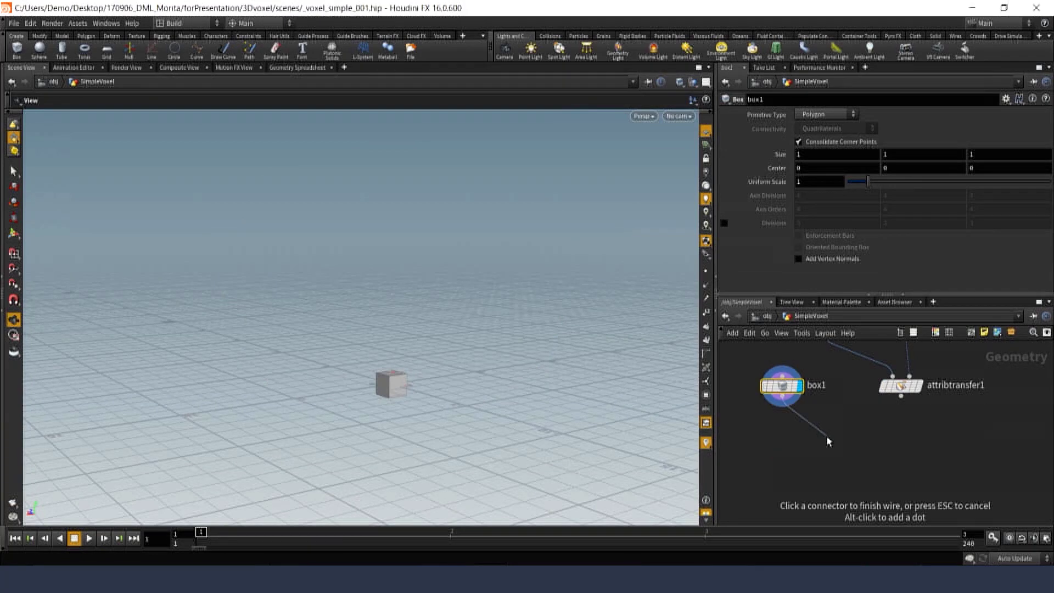
- Add Copy Stamp copy1 fed by the box, with attribtransfer1 as the template points
key(Tab)
text(copy)
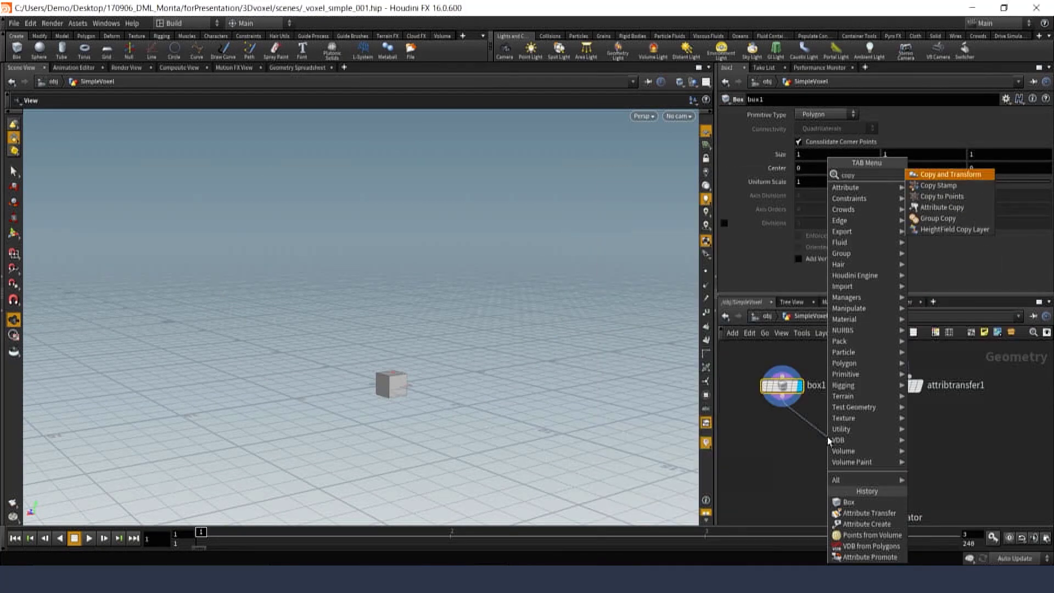
text(s)
key(Return)
click(827, 439)
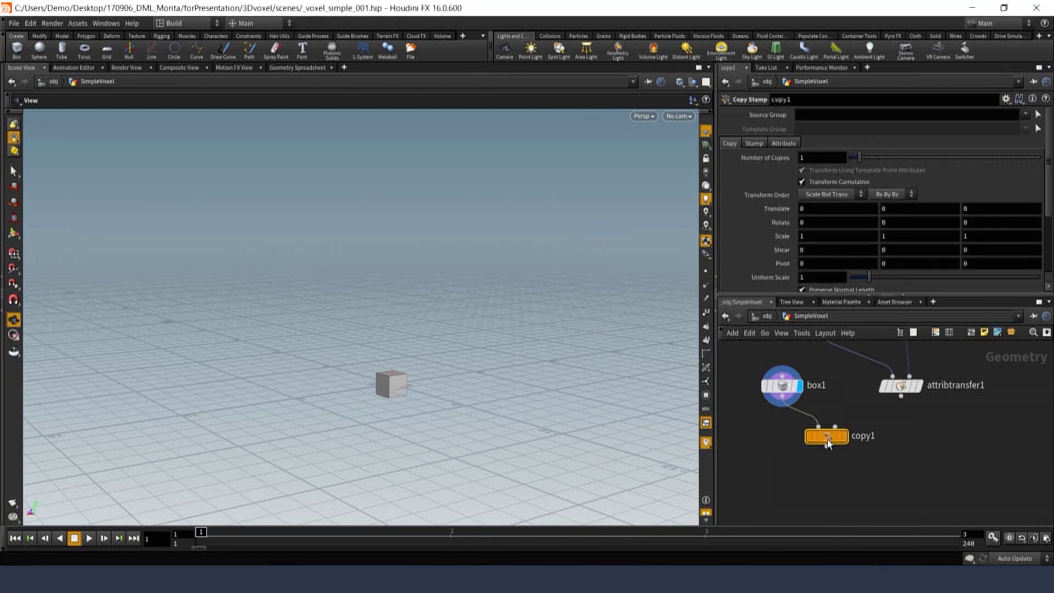
click(901, 395)
click(844, 439)
click(849, 413)
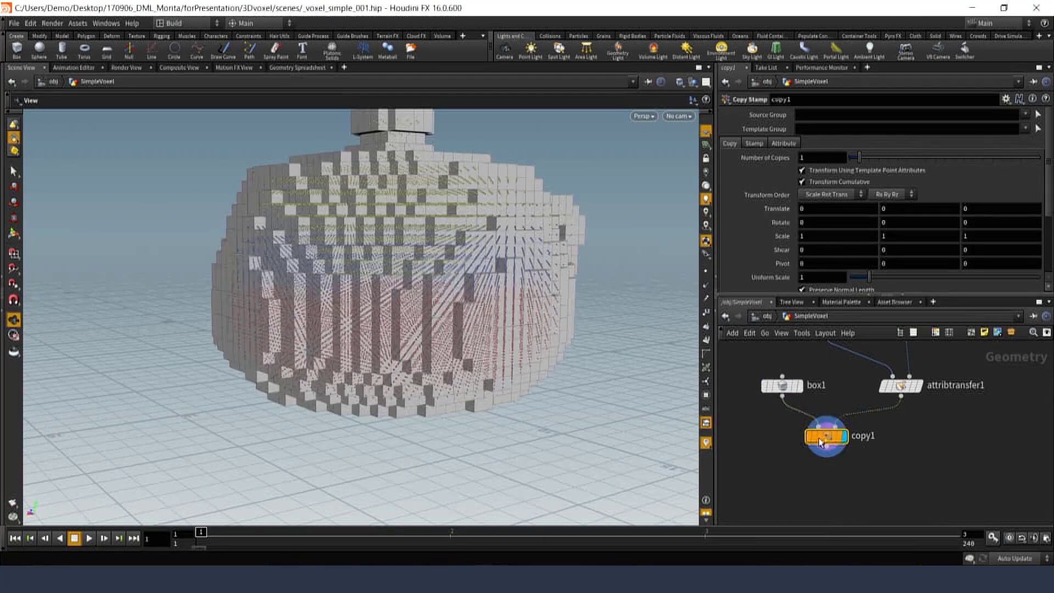
drag(828, 436, 850, 449)
drag(679, 354, 560, 346)
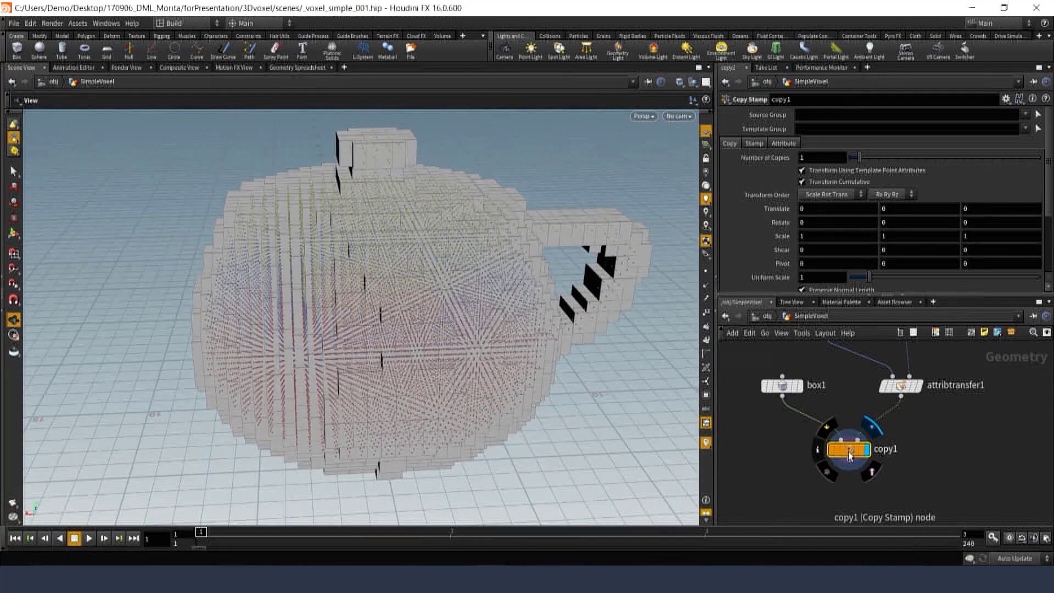
- Enable Use Template Point Attributes on copy1 and set box1 Uniform Scale to 0.5
click(784, 144)
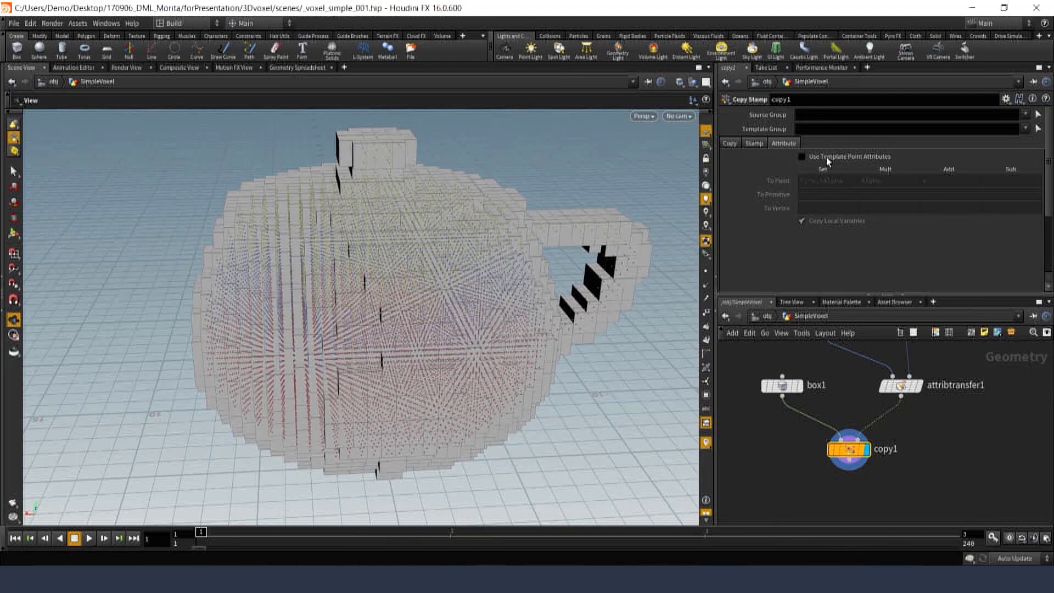
click(828, 157)
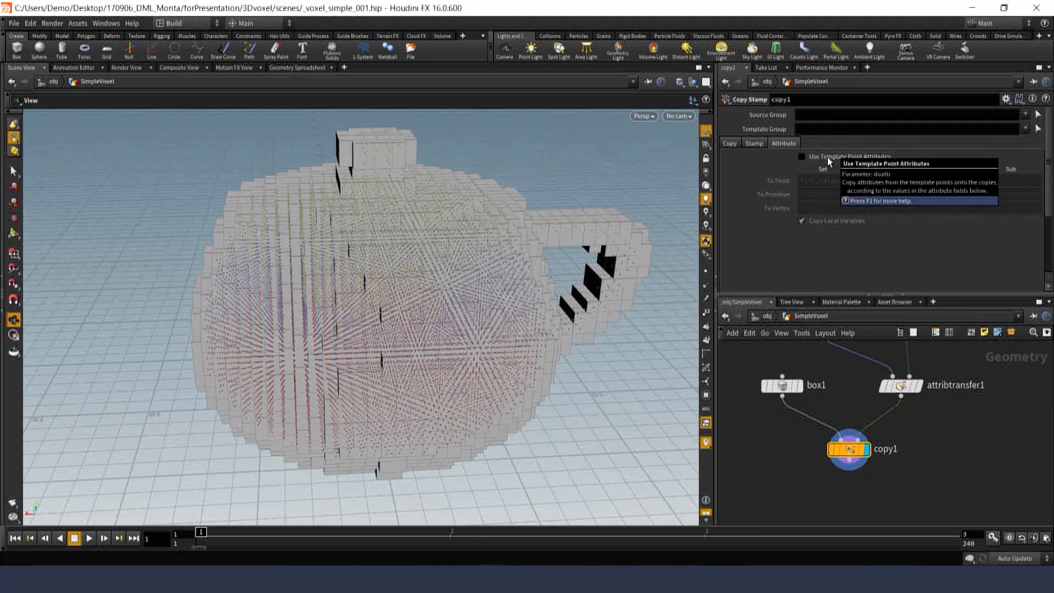
mouse_move(648, 263)
mouse_down()
mouse_move(587, 267)
mouse_move(576, 282)
mouse_move(545, 271)
mouse_move(565, 315)
mouse_move(552, 283)
mouse_up()
scroll(944, 469, up, 1)
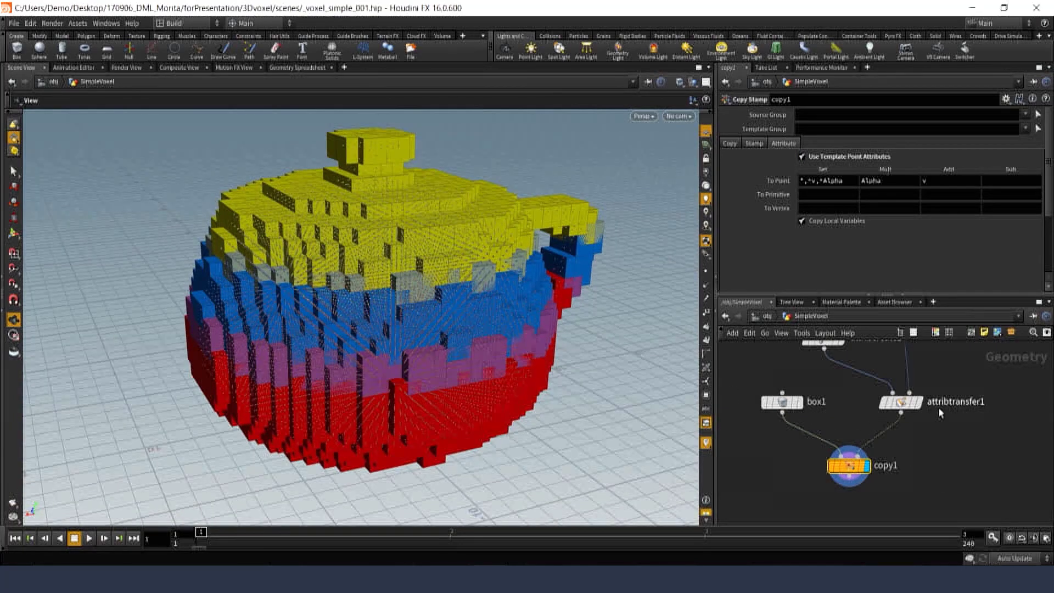
click(781, 401)
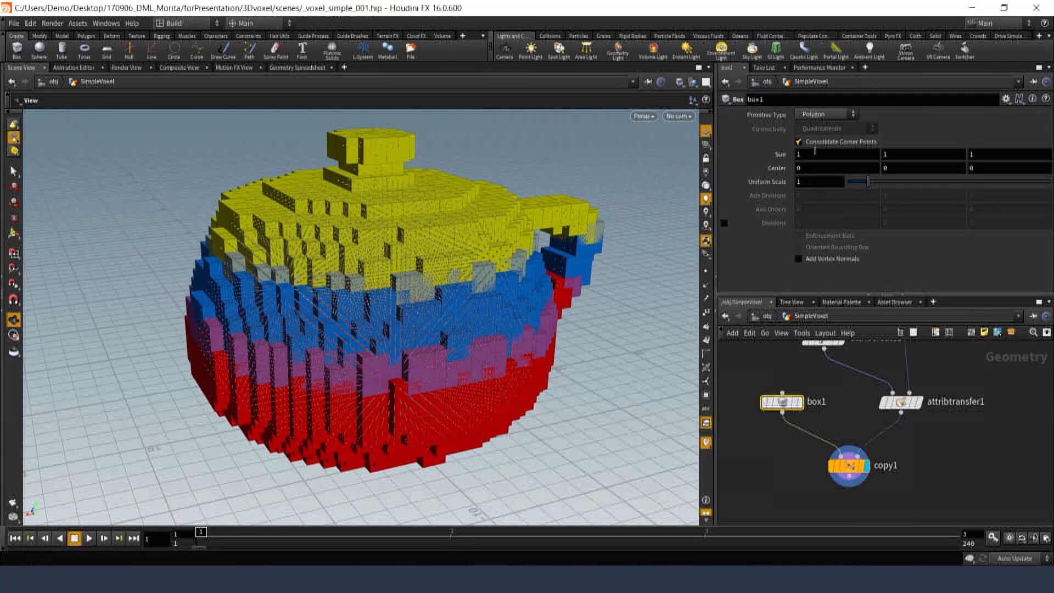
text(.9)
key(Return)
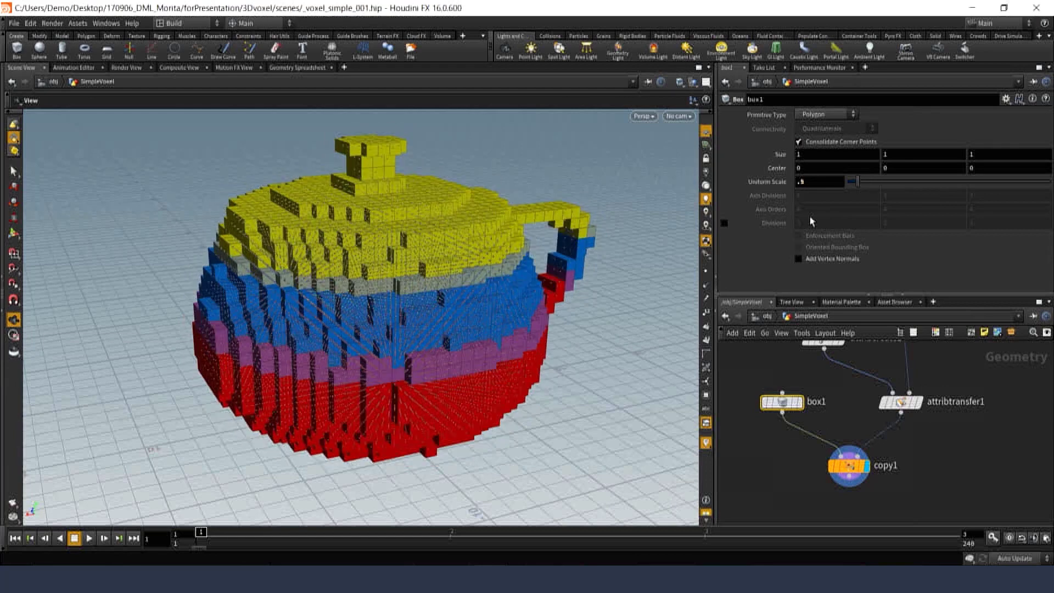
middle_drag(916, 380, 915, 494)
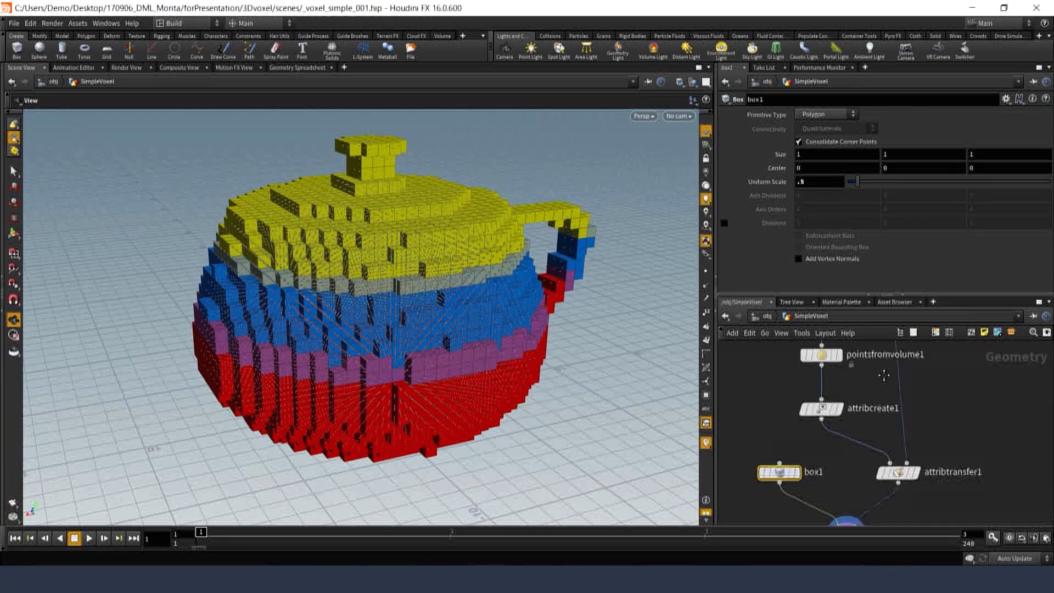
- Copy box1's Uniform Scale parameter
click(823, 401)
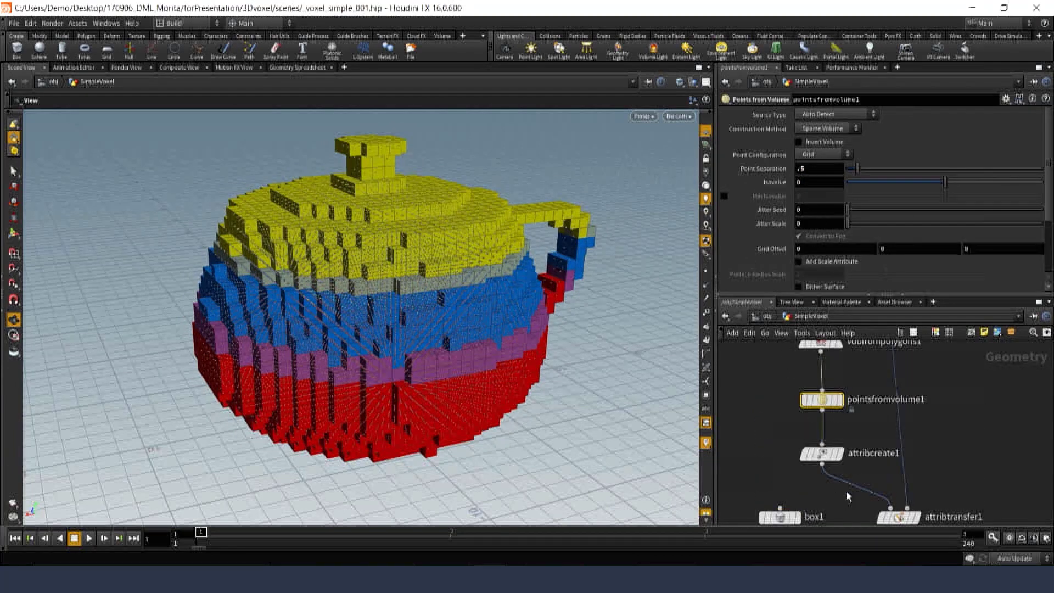
middle_drag(796, 499, 796, 384)
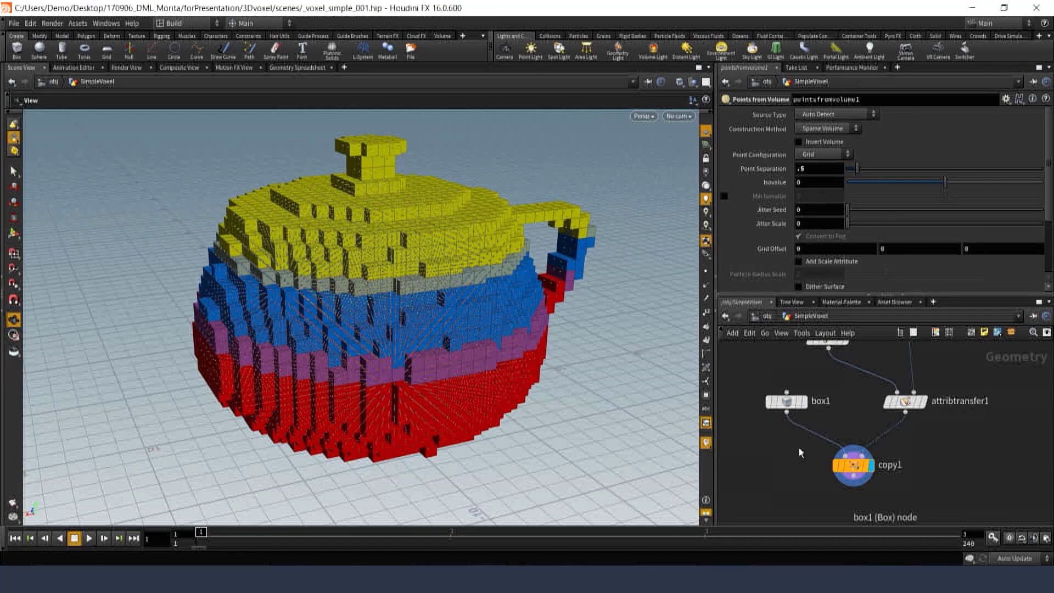
click(786, 401)
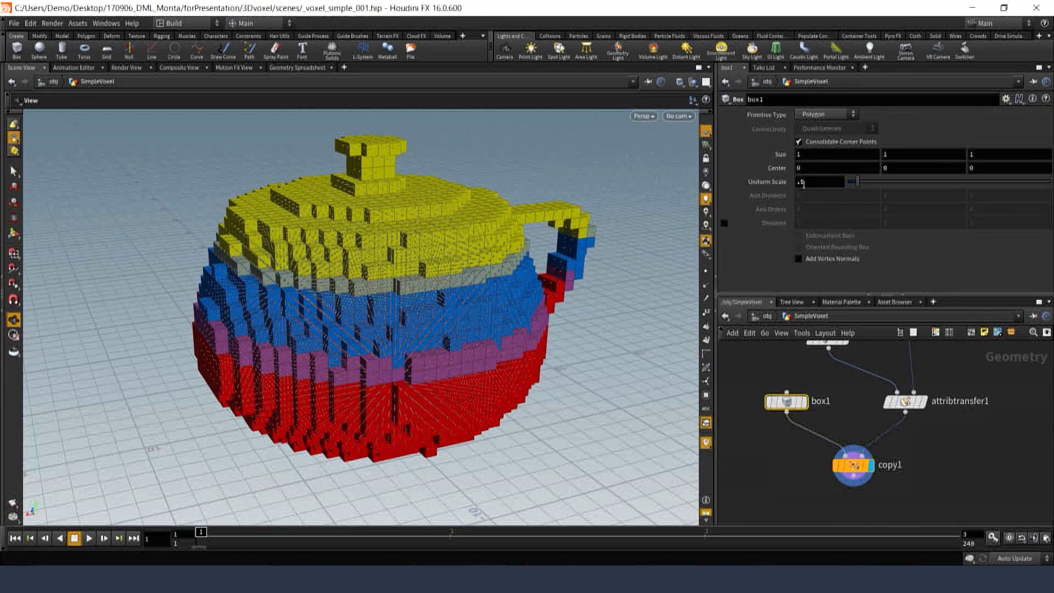
right_click(803, 183)
click(817, 236)
- Paste it as a relative reference into pointsfromvolume1's Point Separation, ch("../box1/scale")
middle_drag(805, 329, 832, 466)
click(819, 365)
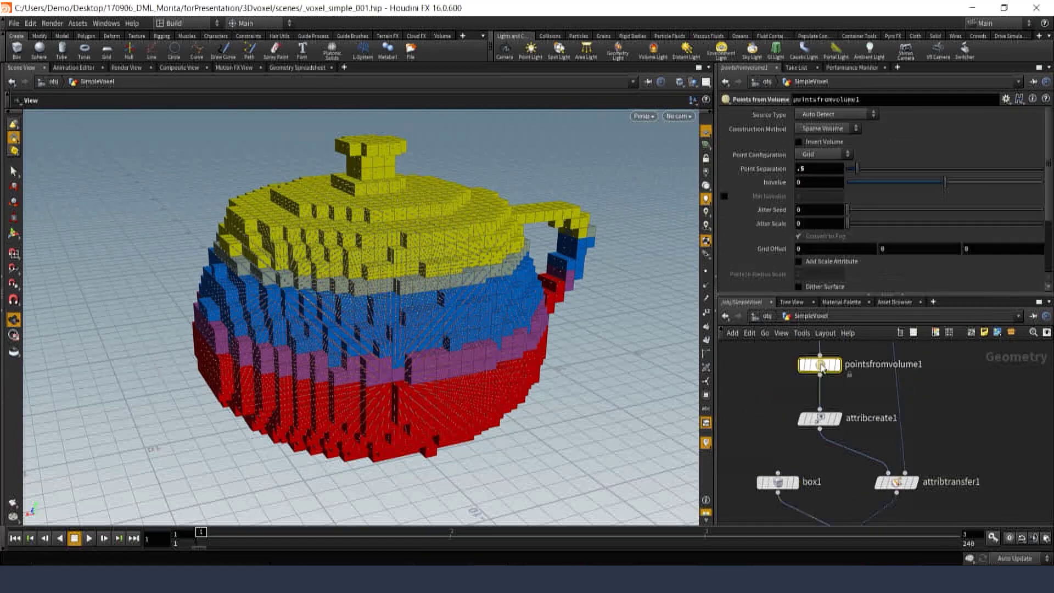
right_click(810, 172)
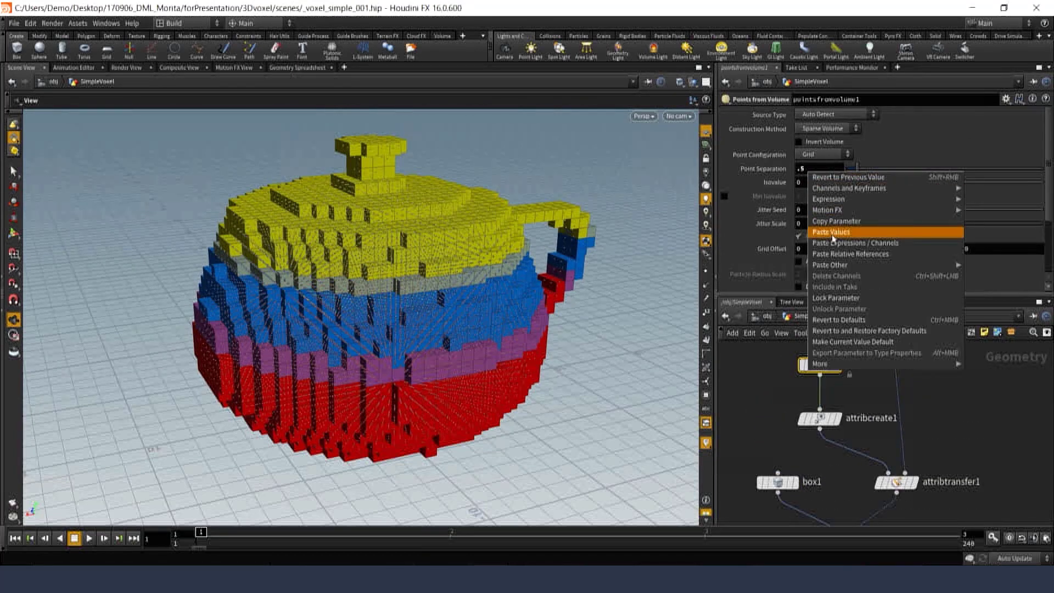
click(870, 260)
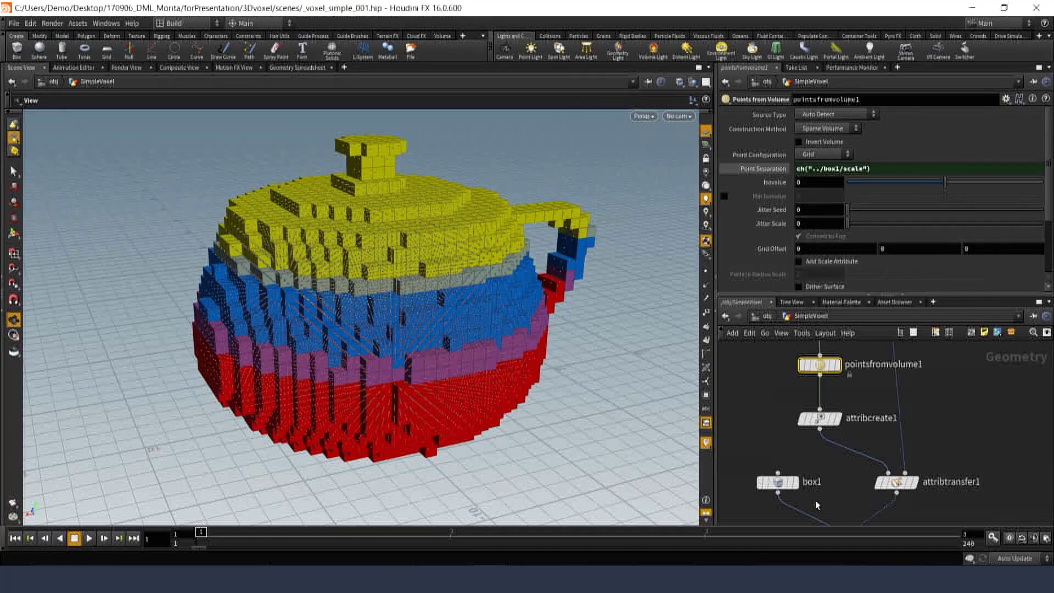
click(777, 482)
click(819, 365)
mouse_move(846, 468)
middle_down()
mouse_move(834, 358)
mouse_move(824, 392)
middle_up()
click(833, 435)
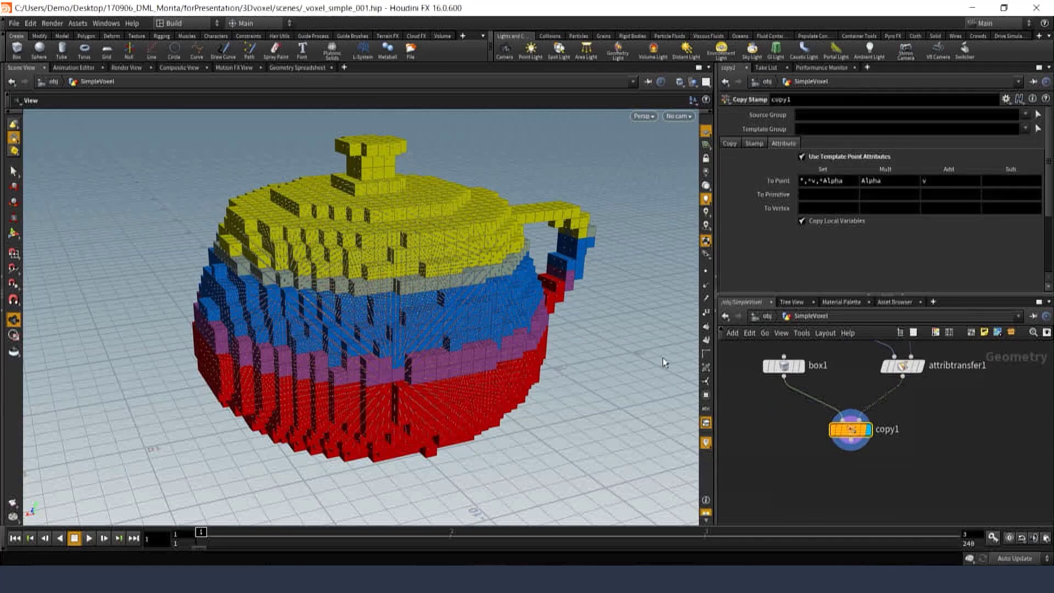
- Orbit the viewport to inspect the coloured voxel teapot from low and close angles
drag(664, 362, 281, 256)
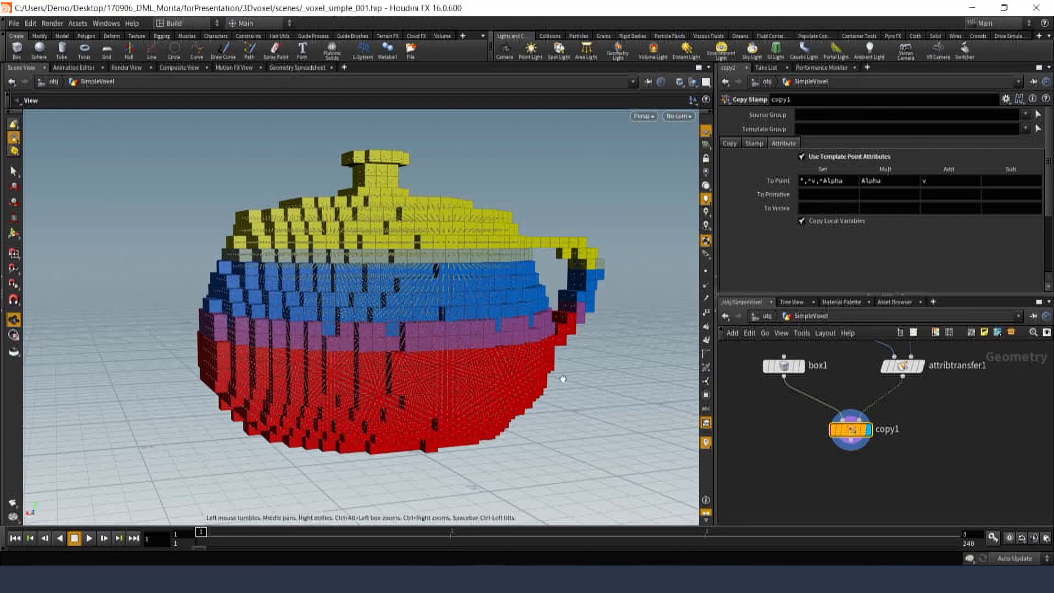
mouse_move(560, 376)
mouse_down()
mouse_move(505, 325)
mouse_move(482, 360)
mouse_up()
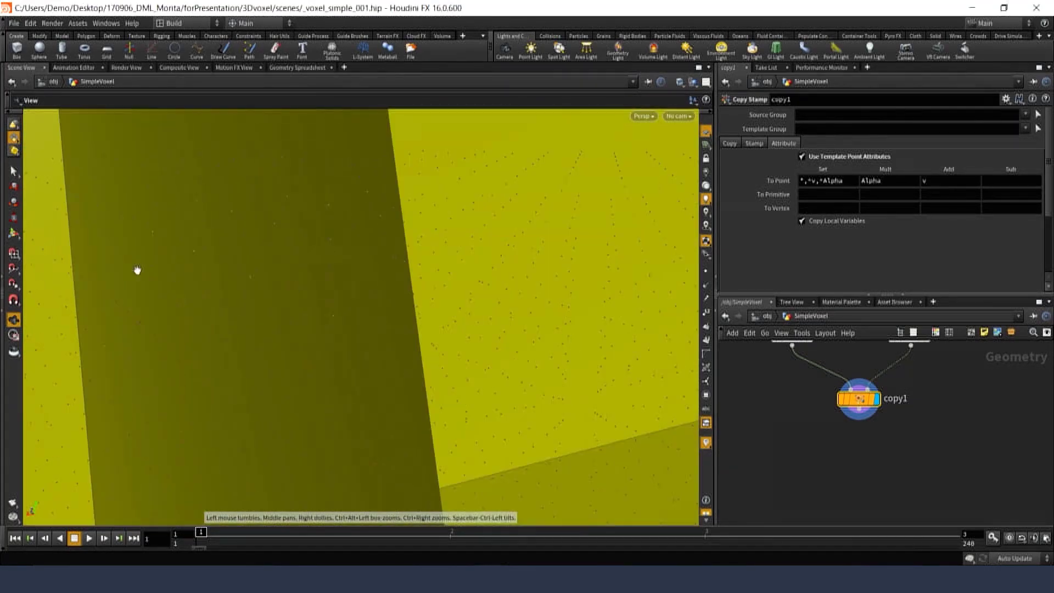
mouse_move(137, 270)
mouse_down()
mouse_move(178, 321)
mouse_move(513, 303)
mouse_move(287, 302)
mouse_up()
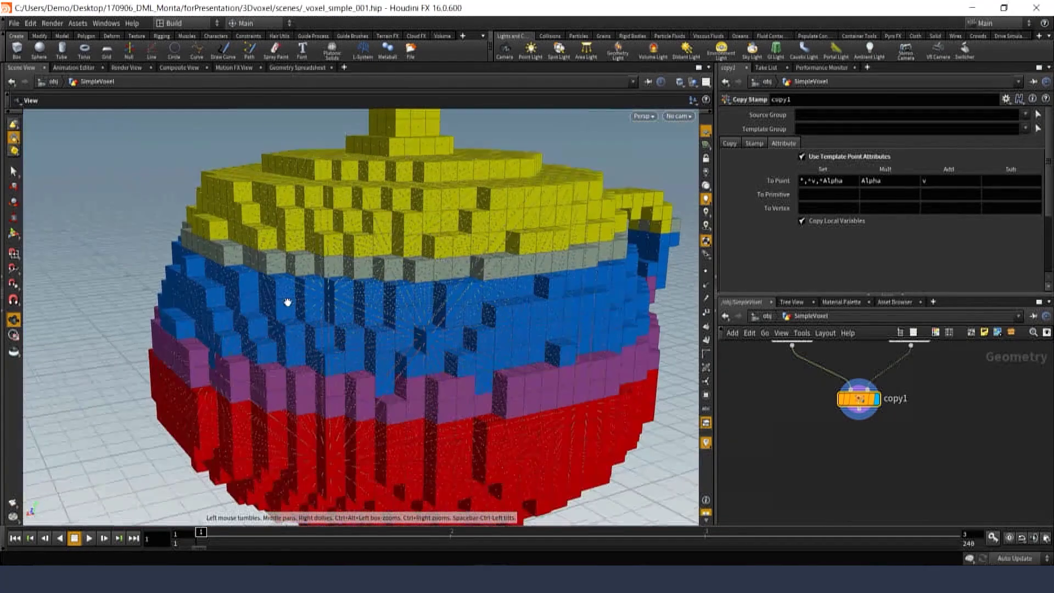
right_click(442, 204)
- Open the scene voxel_optimize_001.hip from the File menu
key(Escape)
scroll(483, 329, down, 3)
scroll(387, 325, down, 2)
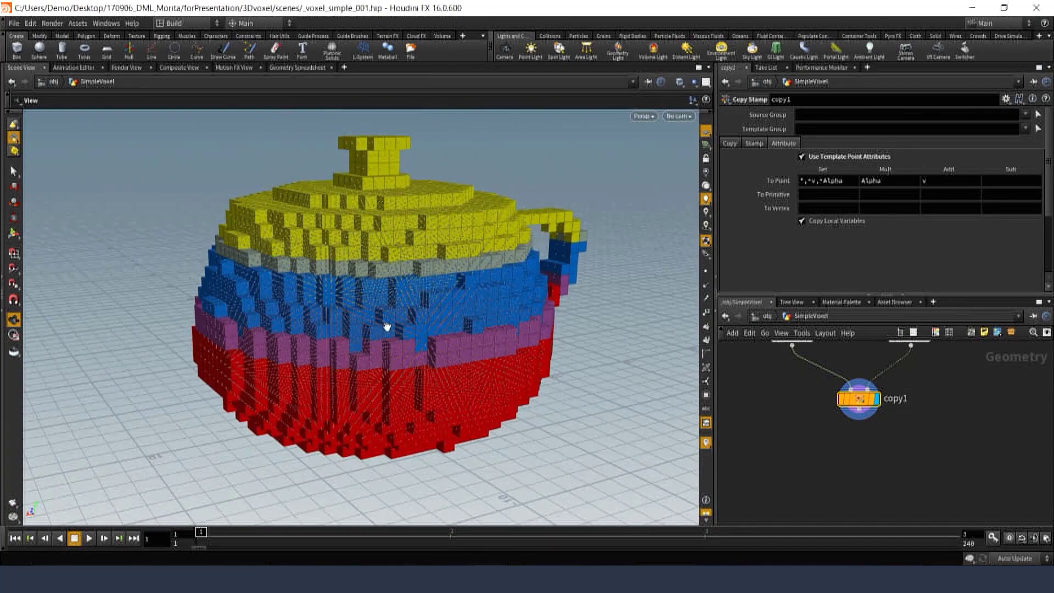
click(14, 23)
click(33, 45)
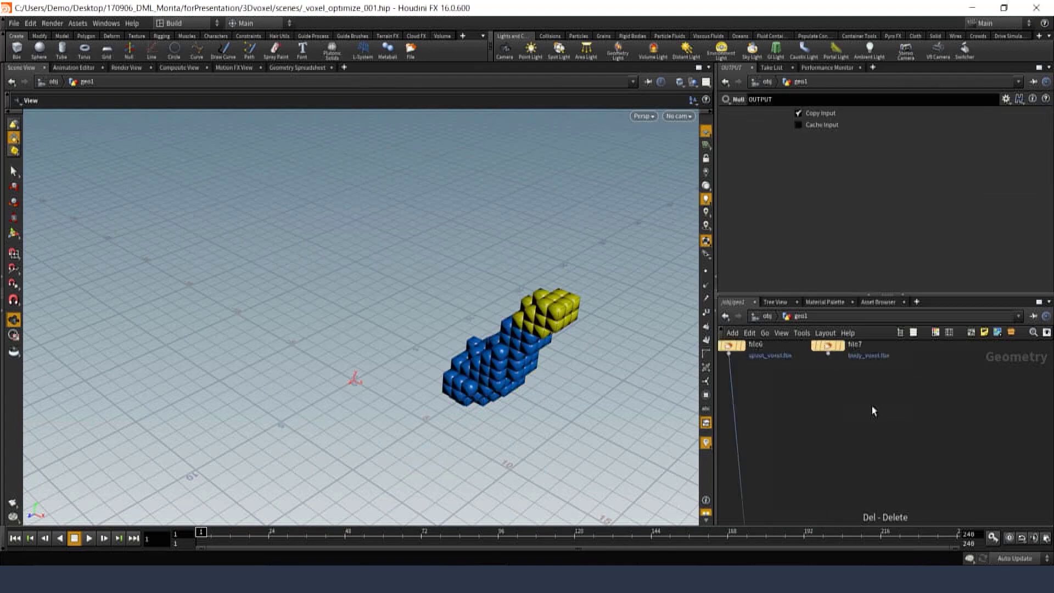
- Add normal1 under file7 so the body_voxel.fbx cubes get normals
key(h)
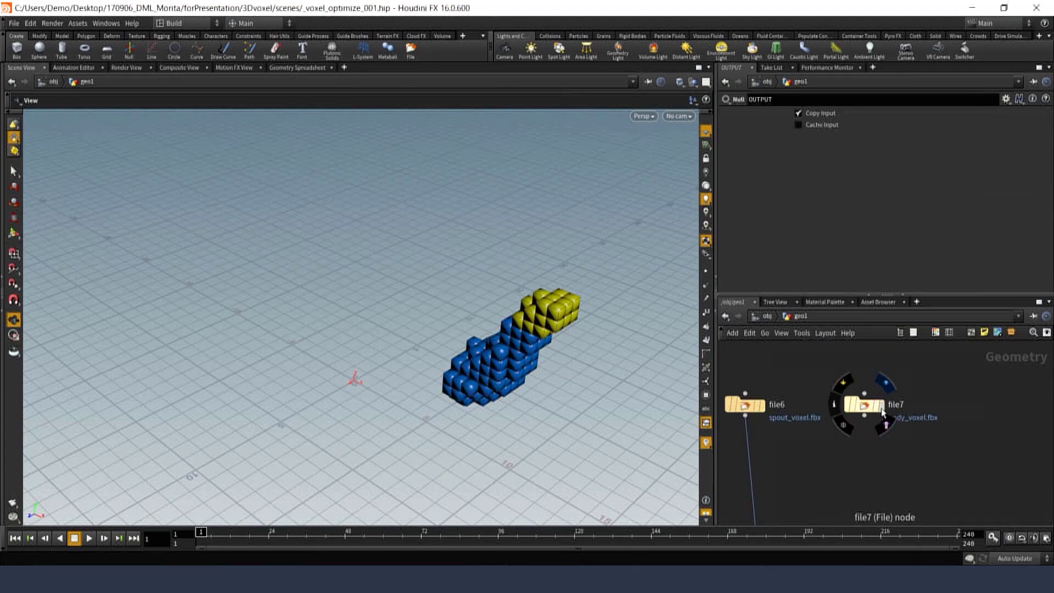
click(882, 412)
mouse_move(285, 272)
mouse_down()
mouse_move(277, 279)
mouse_move(297, 285)
mouse_move(341, 280)
mouse_up()
scroll(341, 279, up, 3)
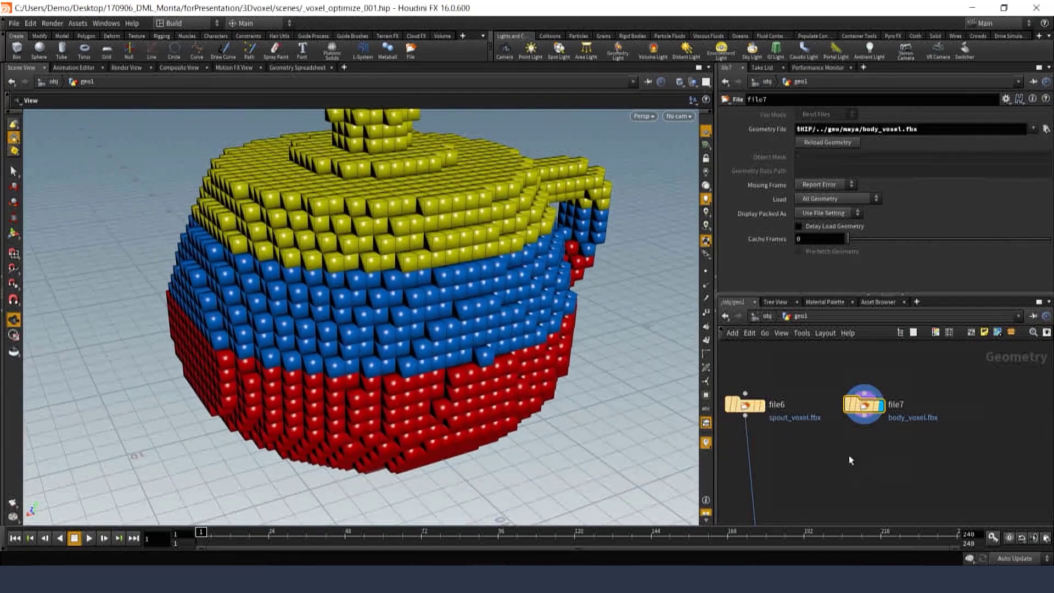
click(863, 424)
text(normal)
key(Return)
click(859, 444)
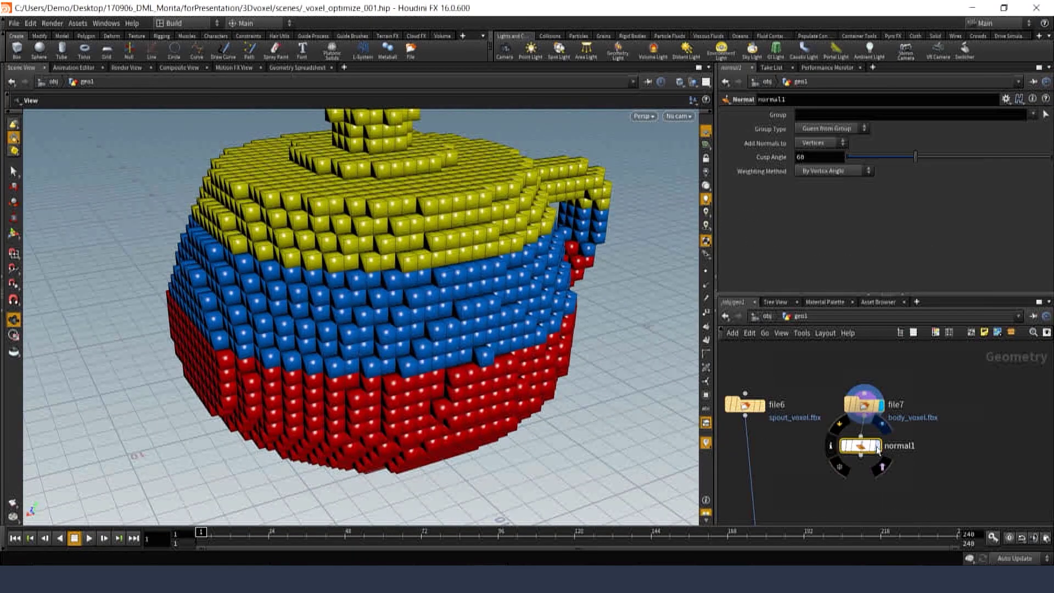
drag(860, 445, 863, 445)
middle_drag(751, 447, 766, 414)
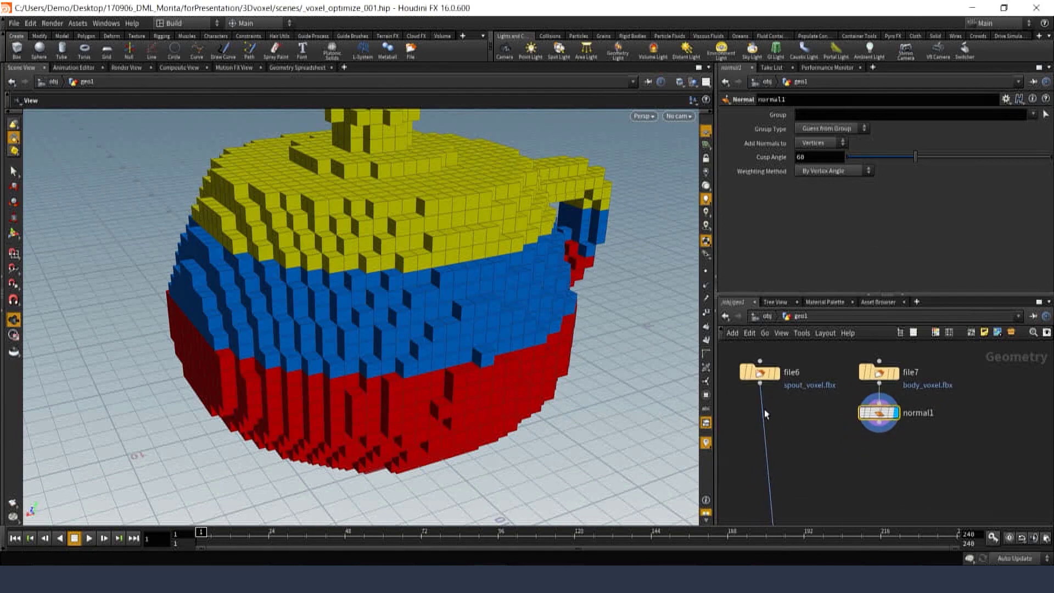
- Add normal2 under file6 for spout_voxel.fbx and check both parts' flat shading
key(Tab)
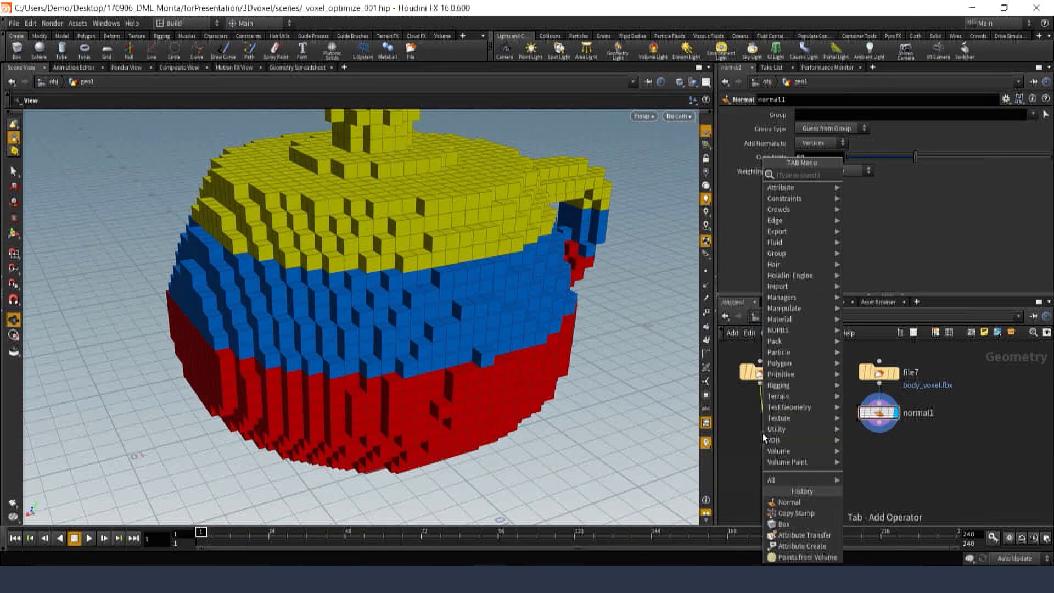
text(normal)
key(Return)
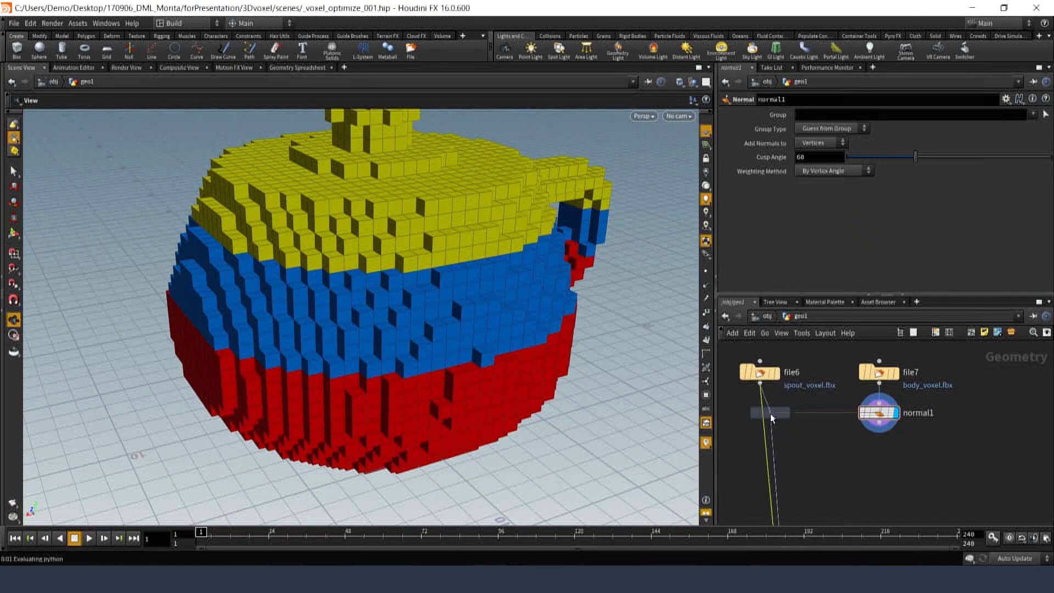
click(770, 417)
click(776, 373)
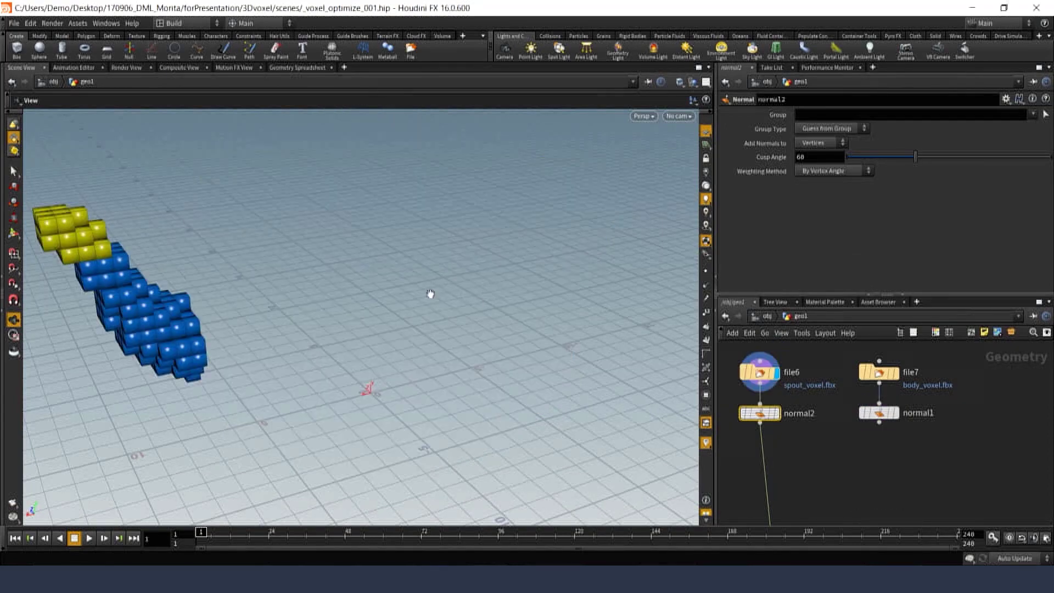
drag(430, 293, 307, 291)
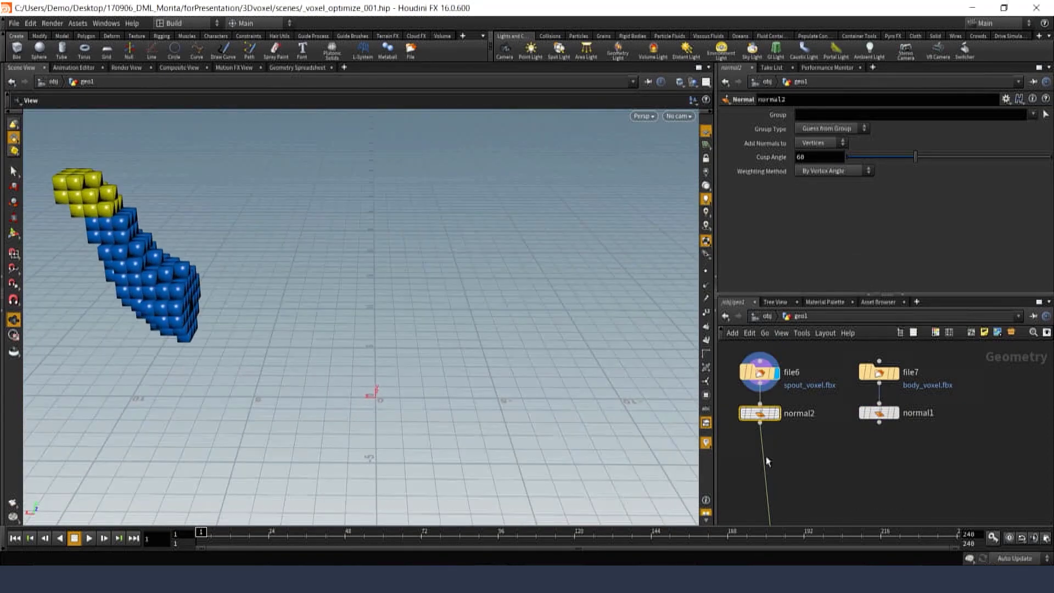
click(777, 414)
drag(315, 345, 296, 362)
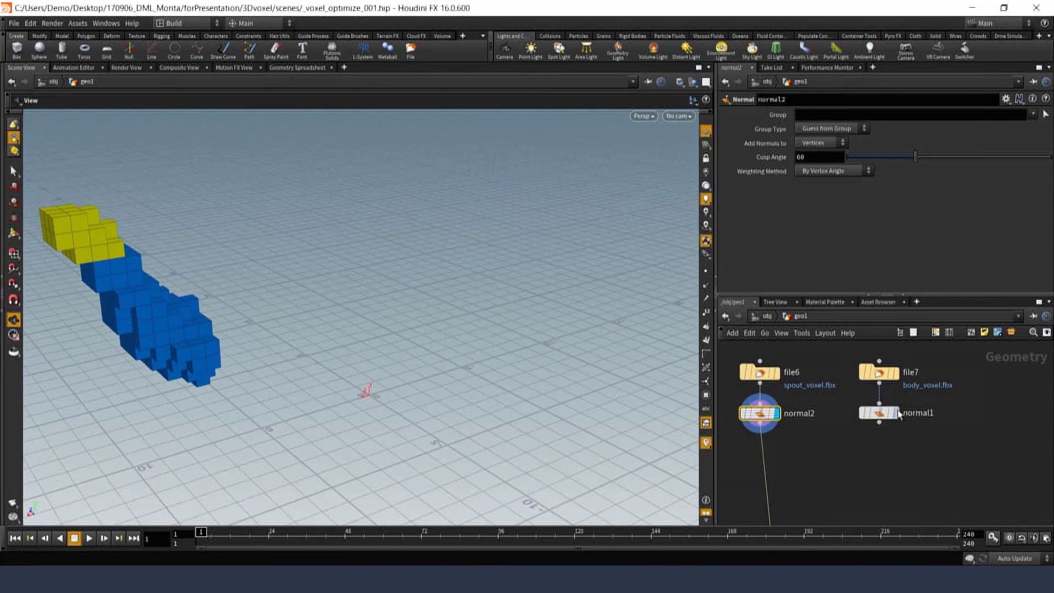
click(899, 414)
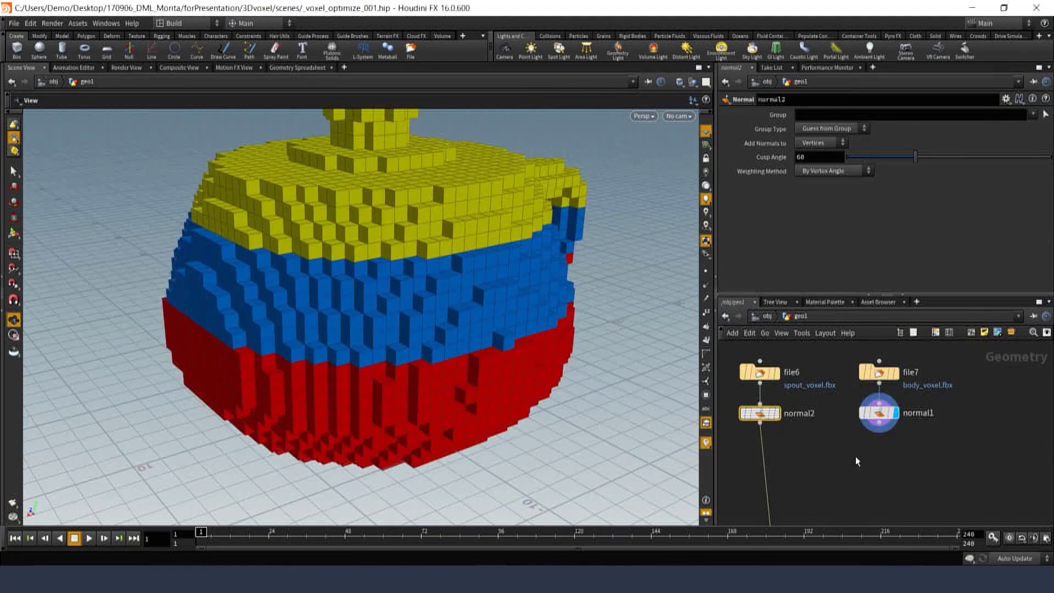
- Add merge1 combining normal2 and normal1, and display it
key(Tab)
text(merge)
key(Return)
click(818, 432)
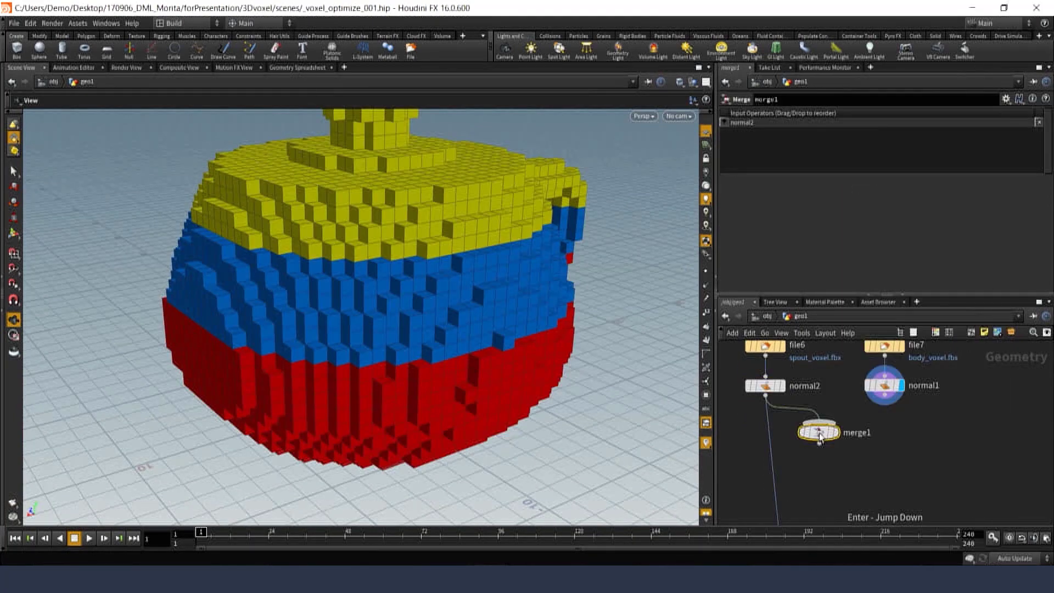
click(884, 404)
click(817, 425)
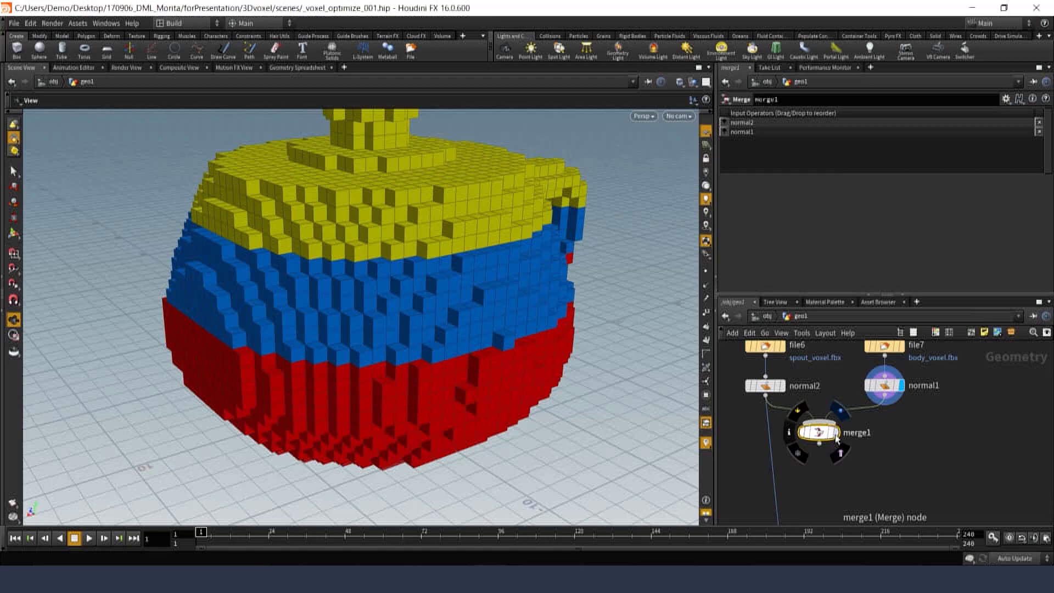
click(836, 435)
- Inspect the merged teapot's blue voxel faces up close
scroll(816, 403, up, 3)
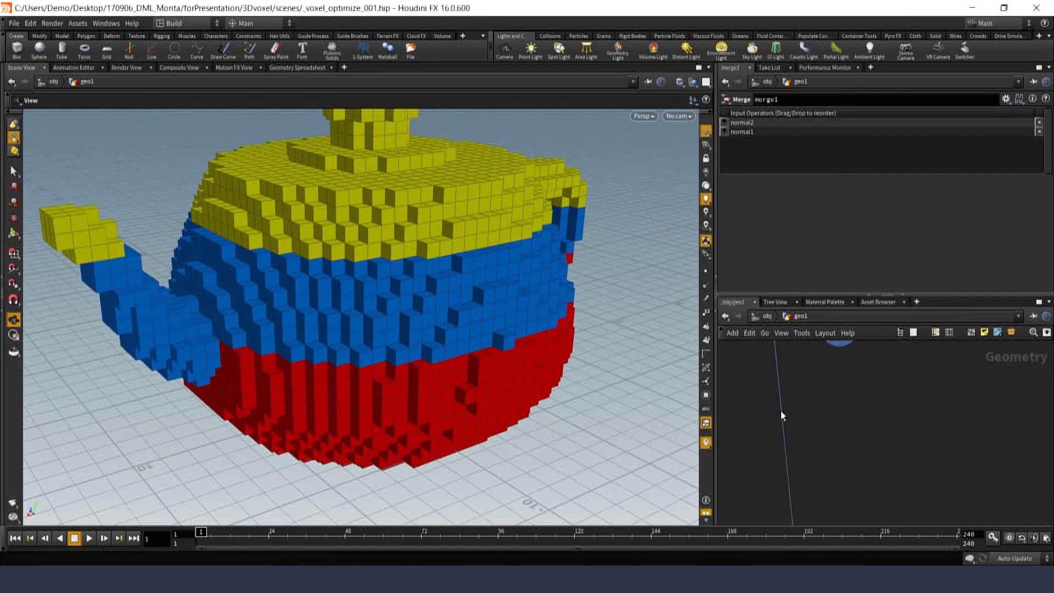
drag(779, 412, 780, 439)
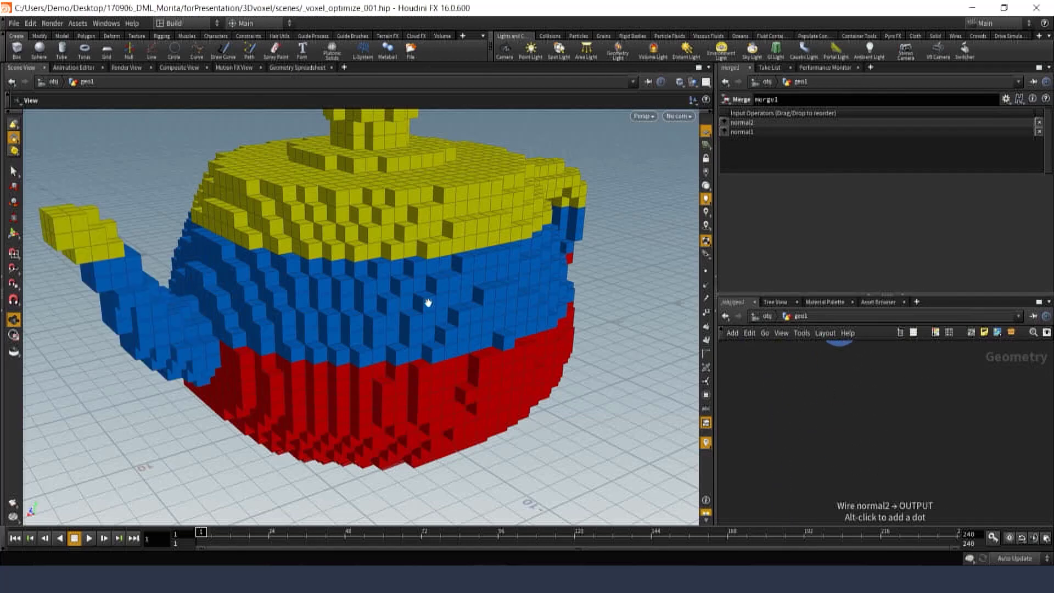
scroll(452, 312, up, 10)
scroll(223, 295, up, 3)
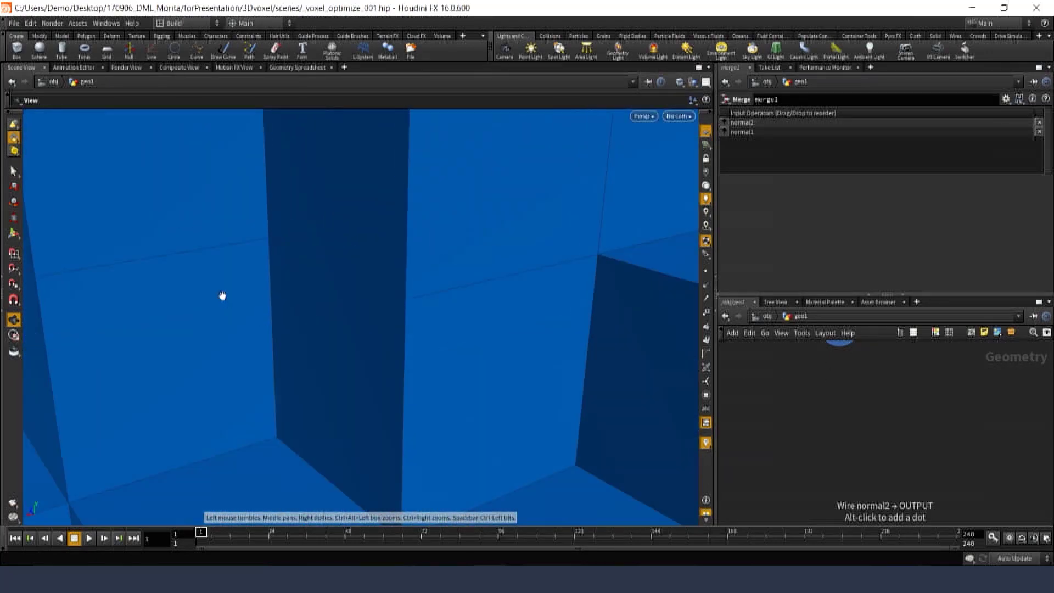
drag(223, 295, 528, 330)
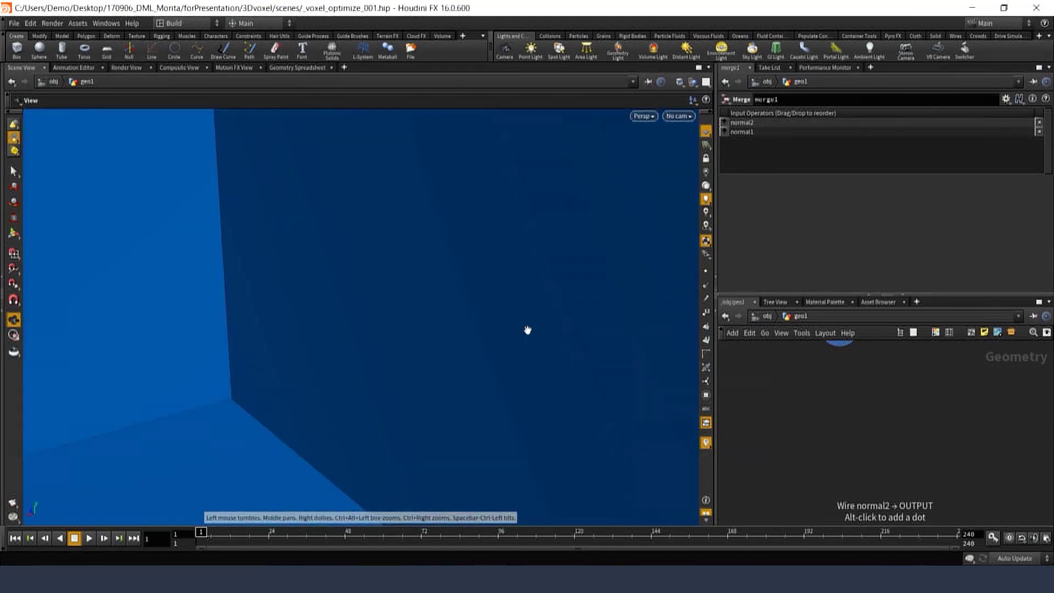
scroll(197, 329, down, 5)
scroll(348, 340, down, 5)
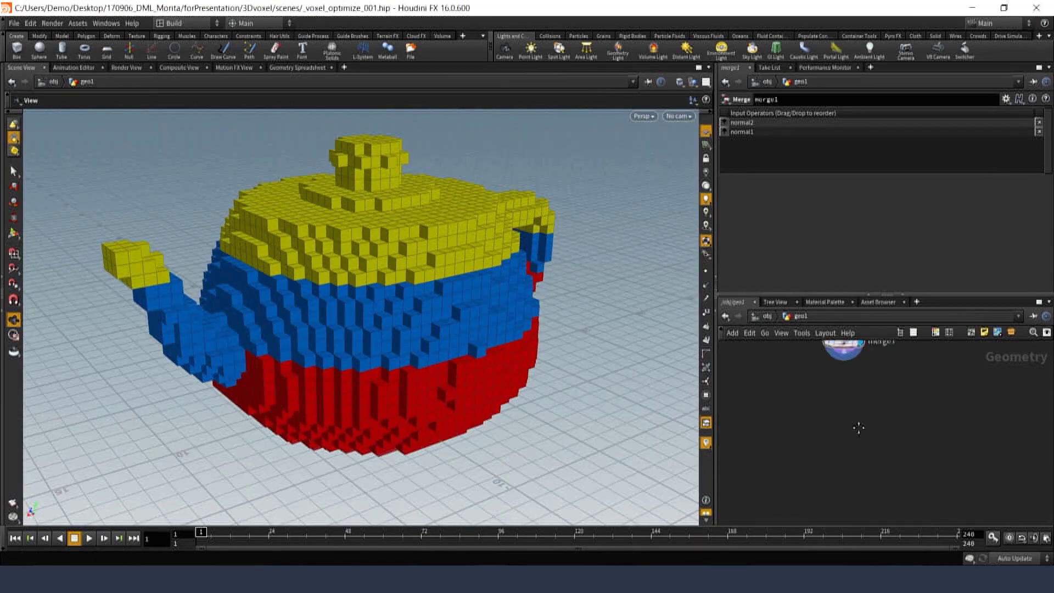
middle_drag(858, 428, 868, 453)
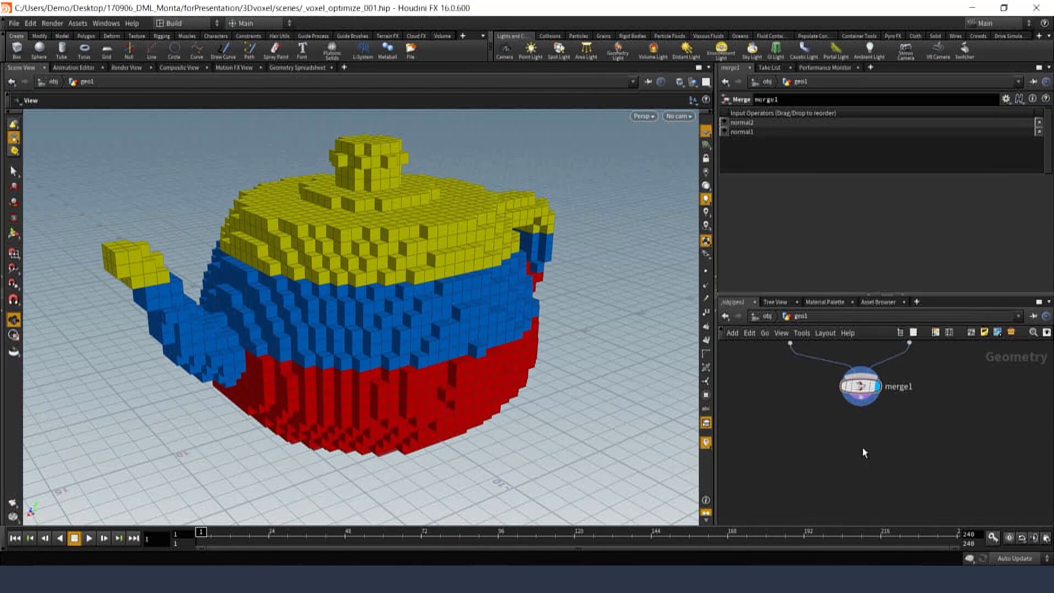
- Add clean1 after merge1 with Consolidate Points and Fix Overlaps turned on
click(860, 406)
click(879, 448)
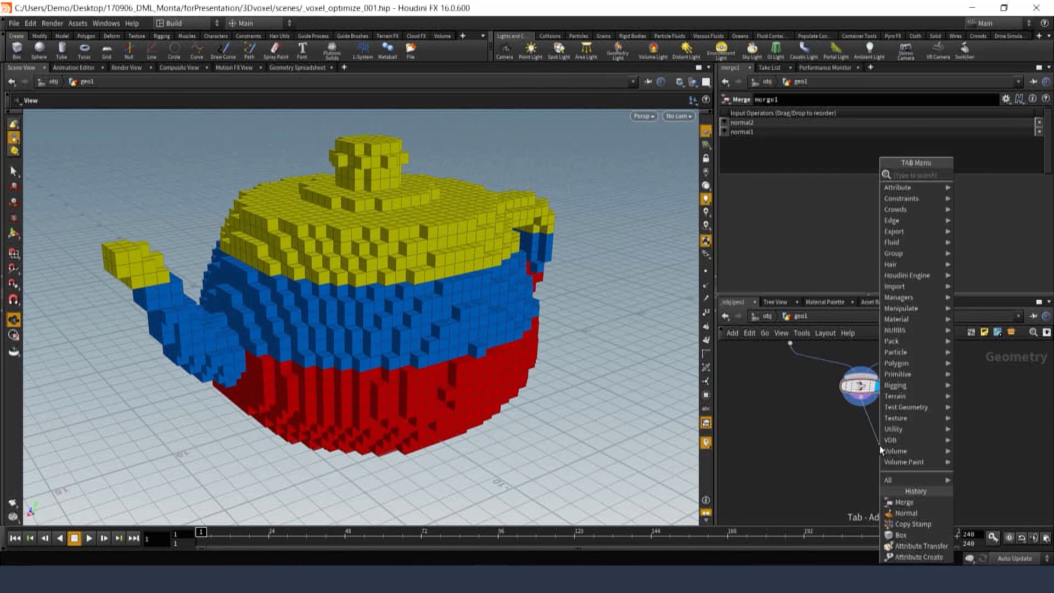
text(clean)
key(Return)
click(876, 443)
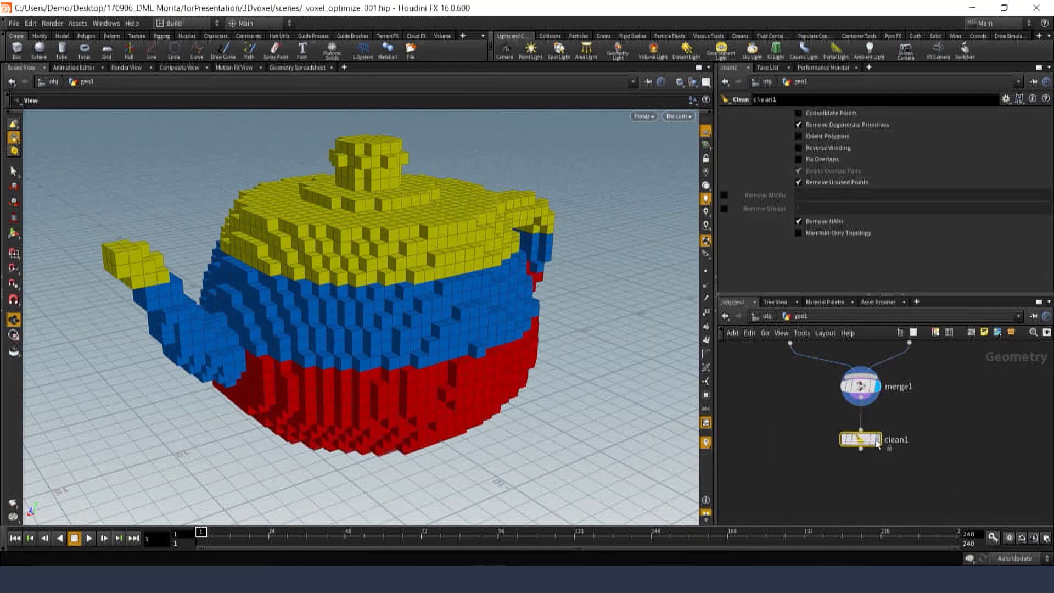
click(876, 439)
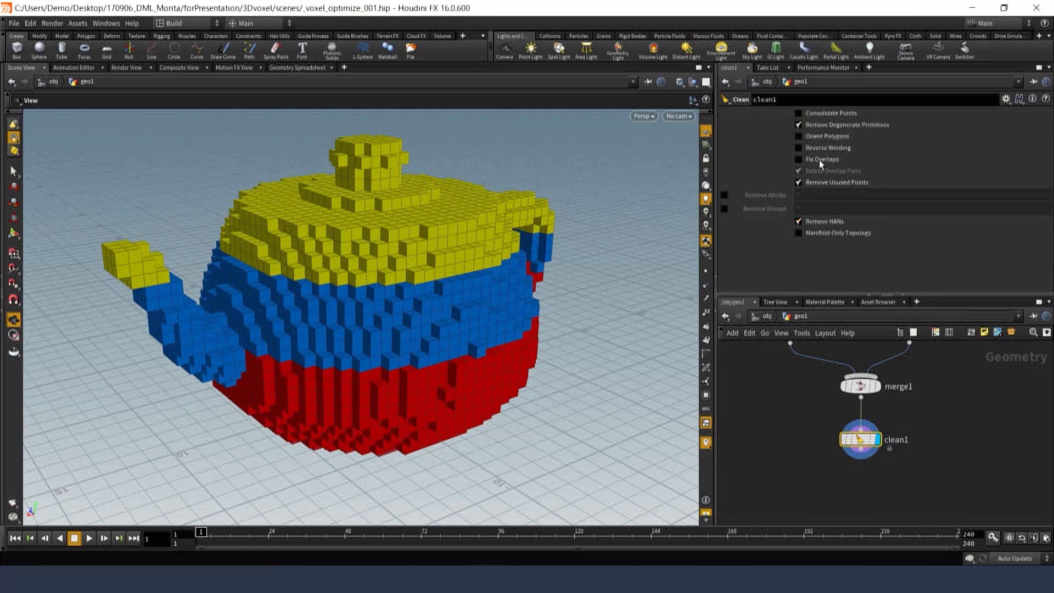
scroll(426, 286, up, 5)
click(811, 116)
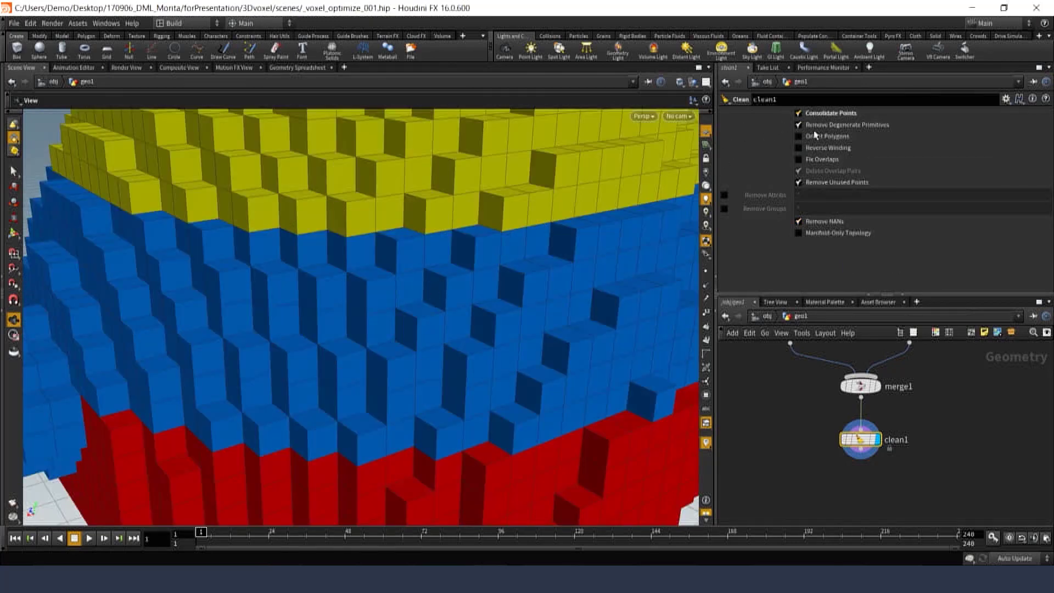
click(813, 159)
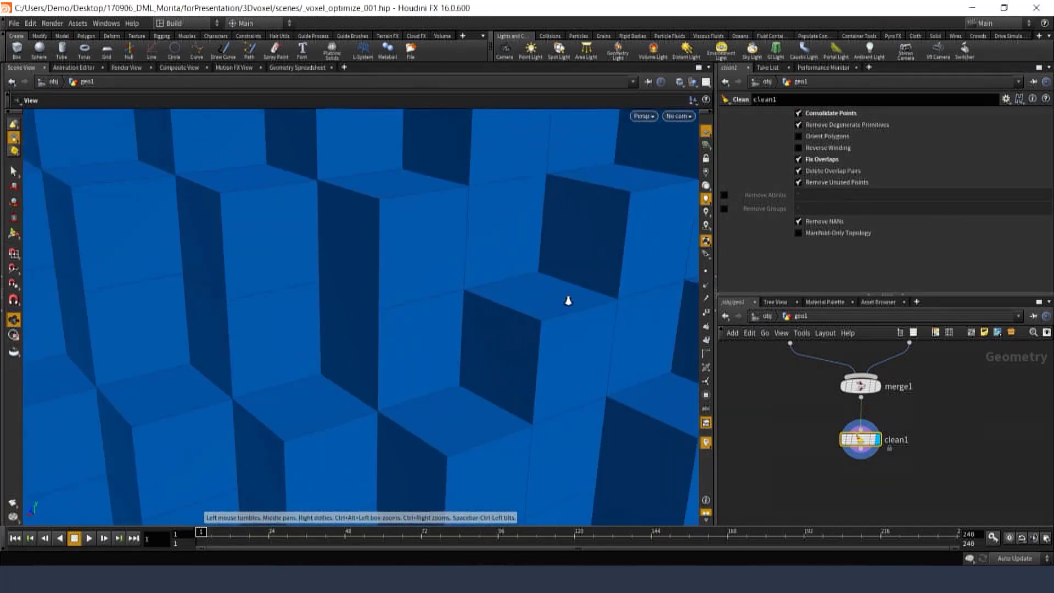
- Orbit around the cleaned voxel teapot to inspect its red and blue cubes
drag(566, 298, 417, 311)
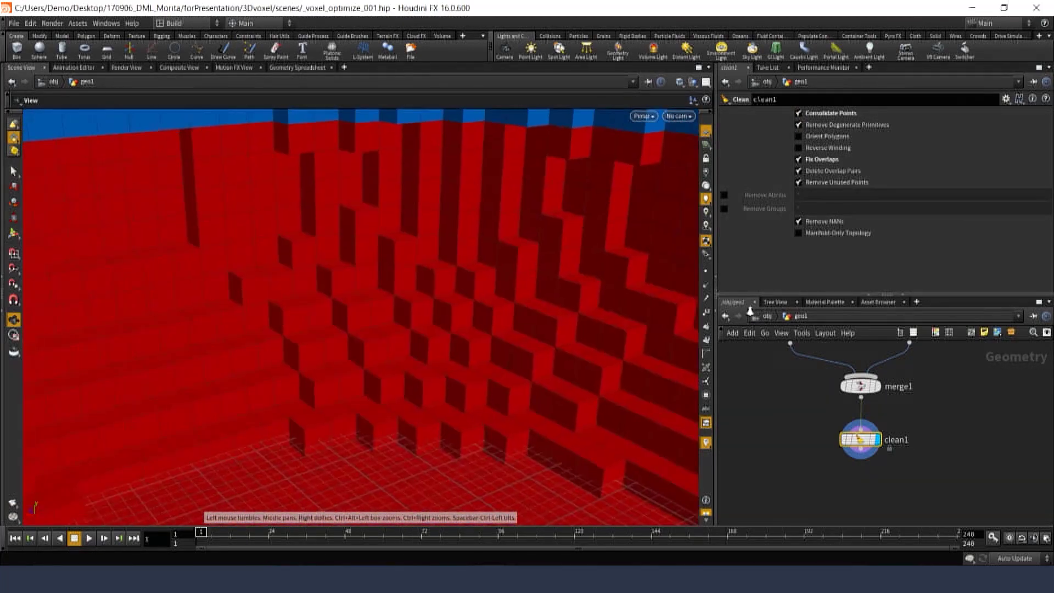
right_drag(417, 312, 263, 307)
drag(263, 308, 395, 308)
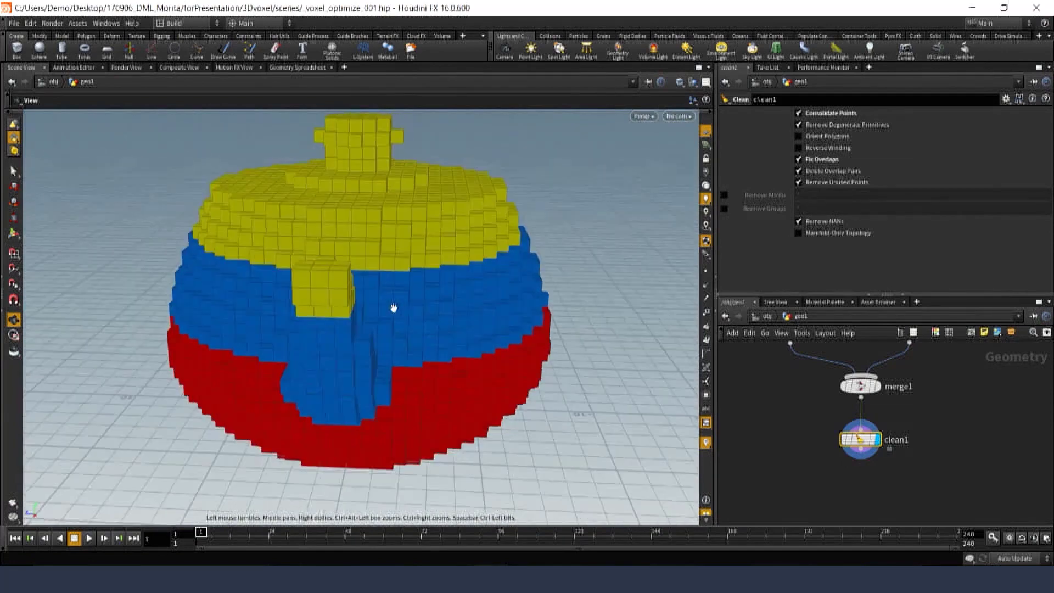
right_drag(395, 308, 538, 322)
drag(538, 322, 385, 341)
mouse_move(461, 176)
right_down()
mouse_move(428, 338)
mouse_move(346, 331)
mouse_move(383, 335)
mouse_move(513, 279)
right_up()
mouse_move(513, 280)
mouse_down()
mouse_move(367, 299)
mouse_move(454, 327)
mouse_up()
right_drag(454, 327, 434, 299)
drag(435, 299, 446, 347)
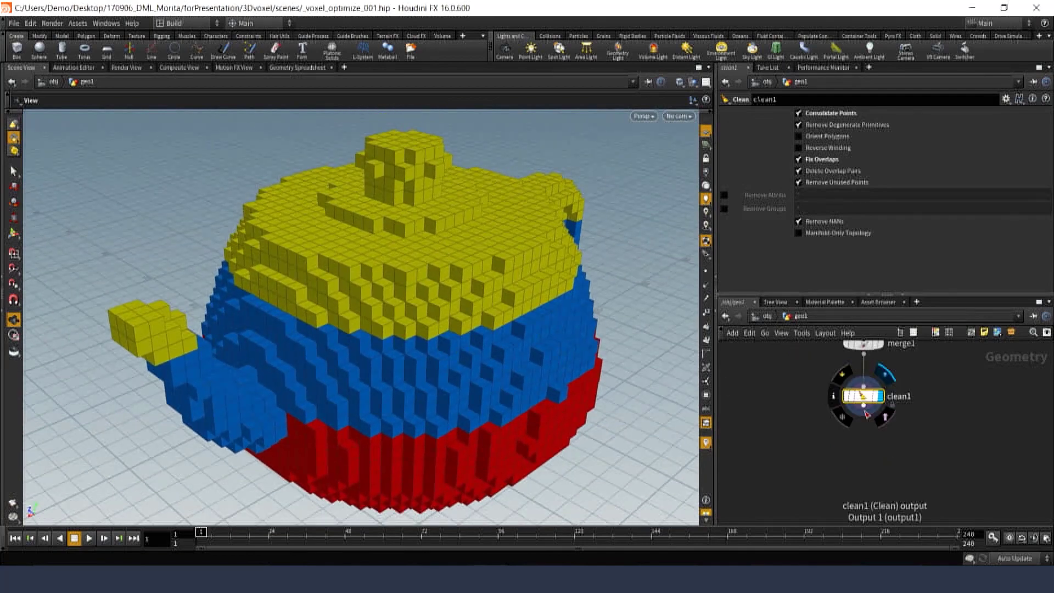
click(864, 409)
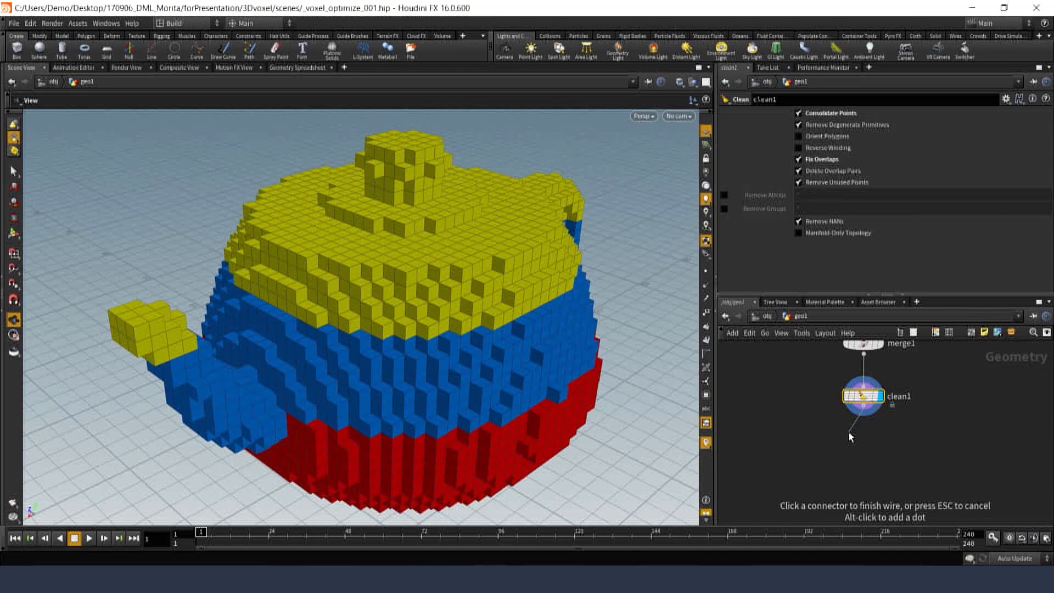
key(Escape)
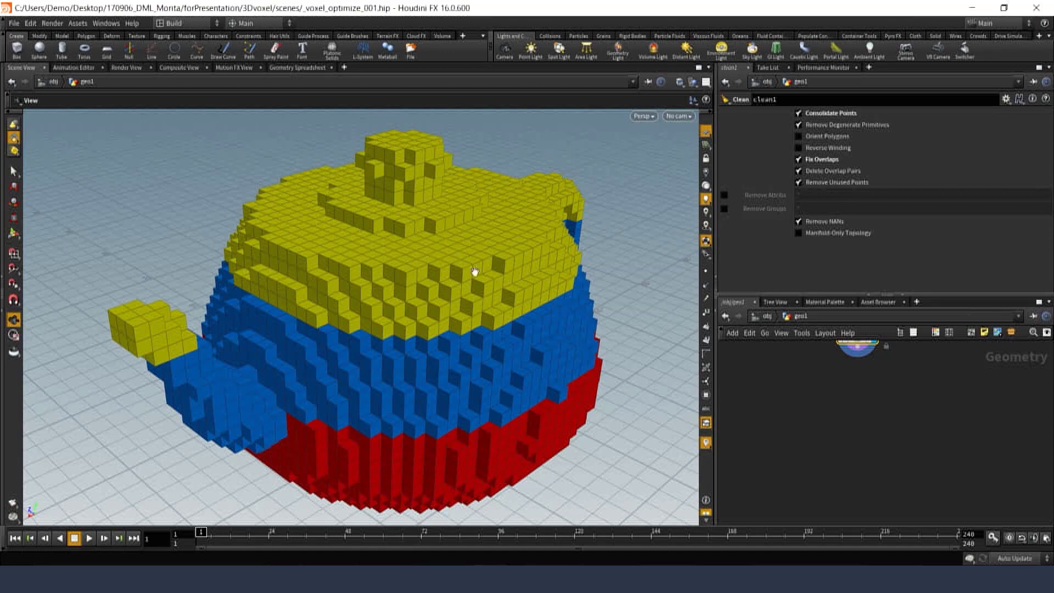
click(19, 26)
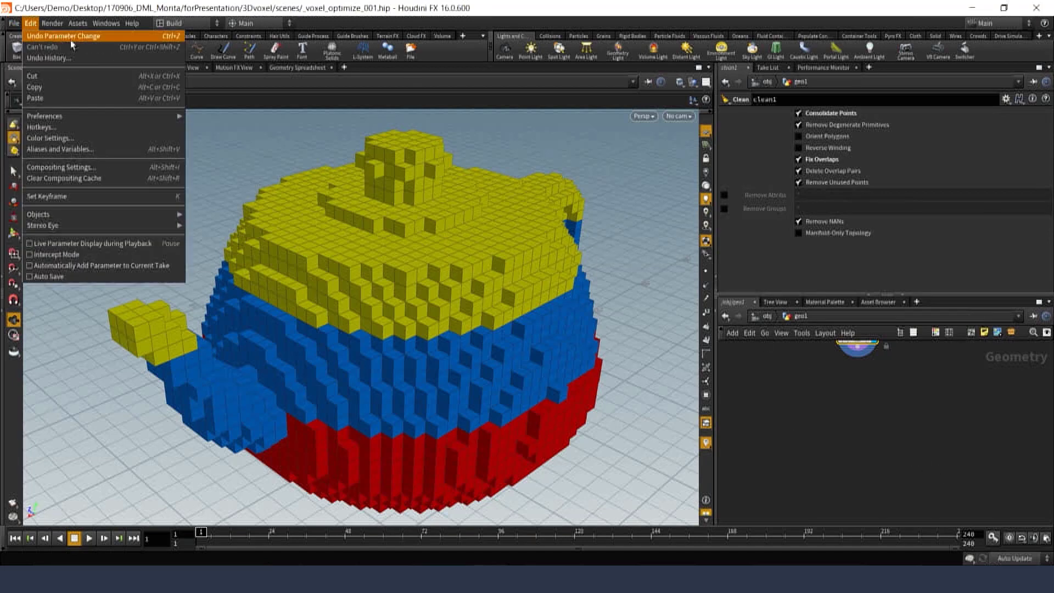
click(447, 253)
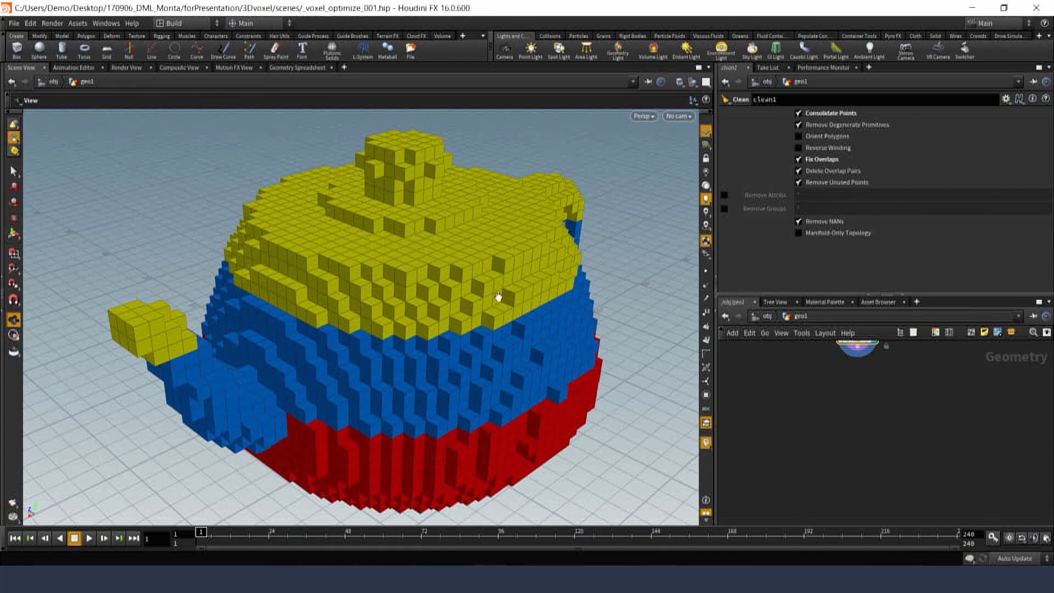
drag(501, 298, 404, 294)
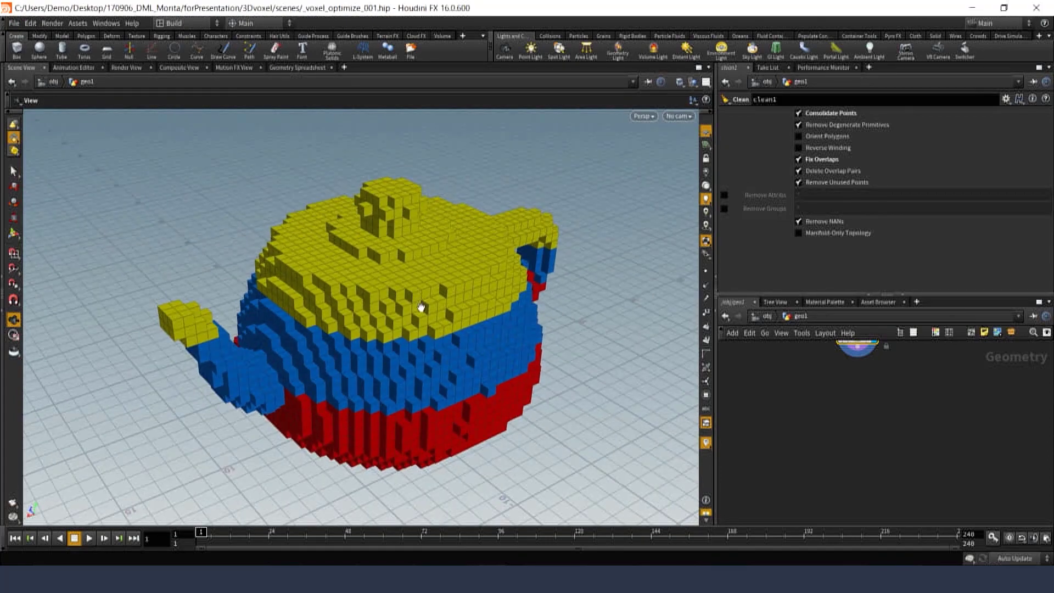